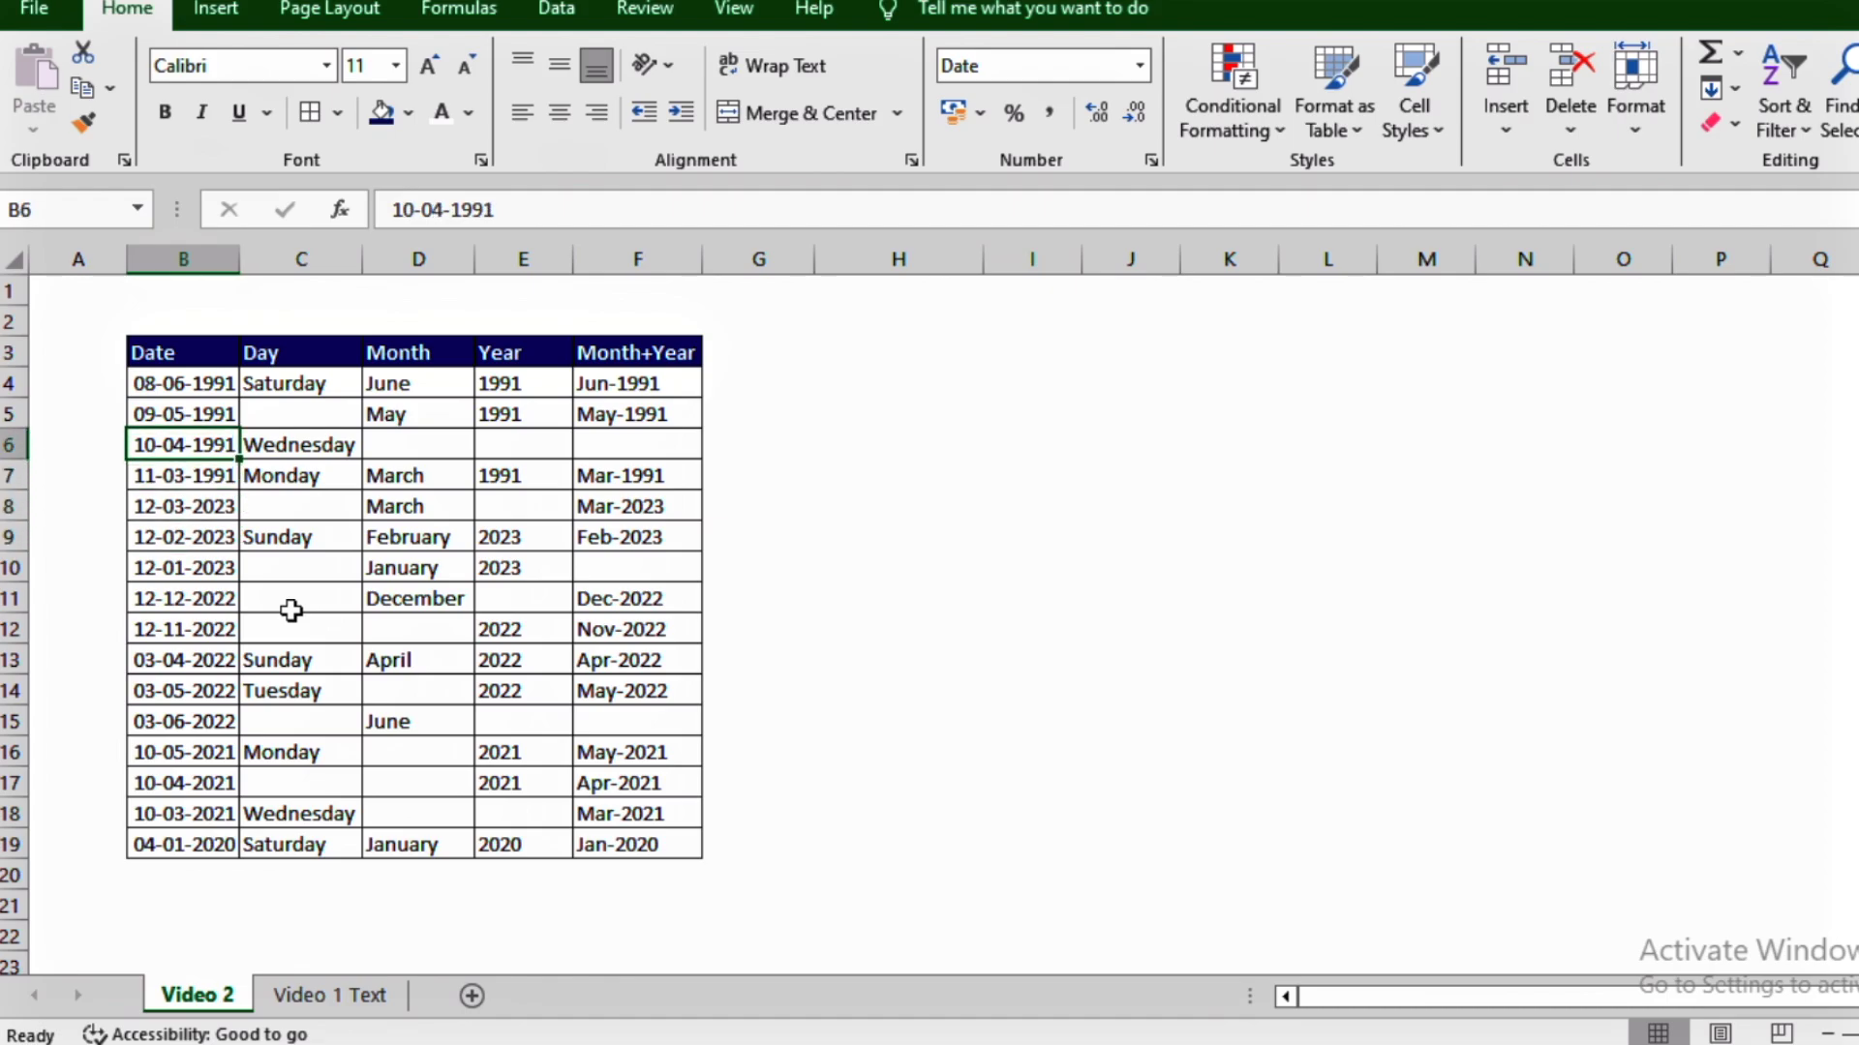
Step: Turn on filtering for the whole table B3:F19, from the Date header through the Month+Year column
click(762, 415)
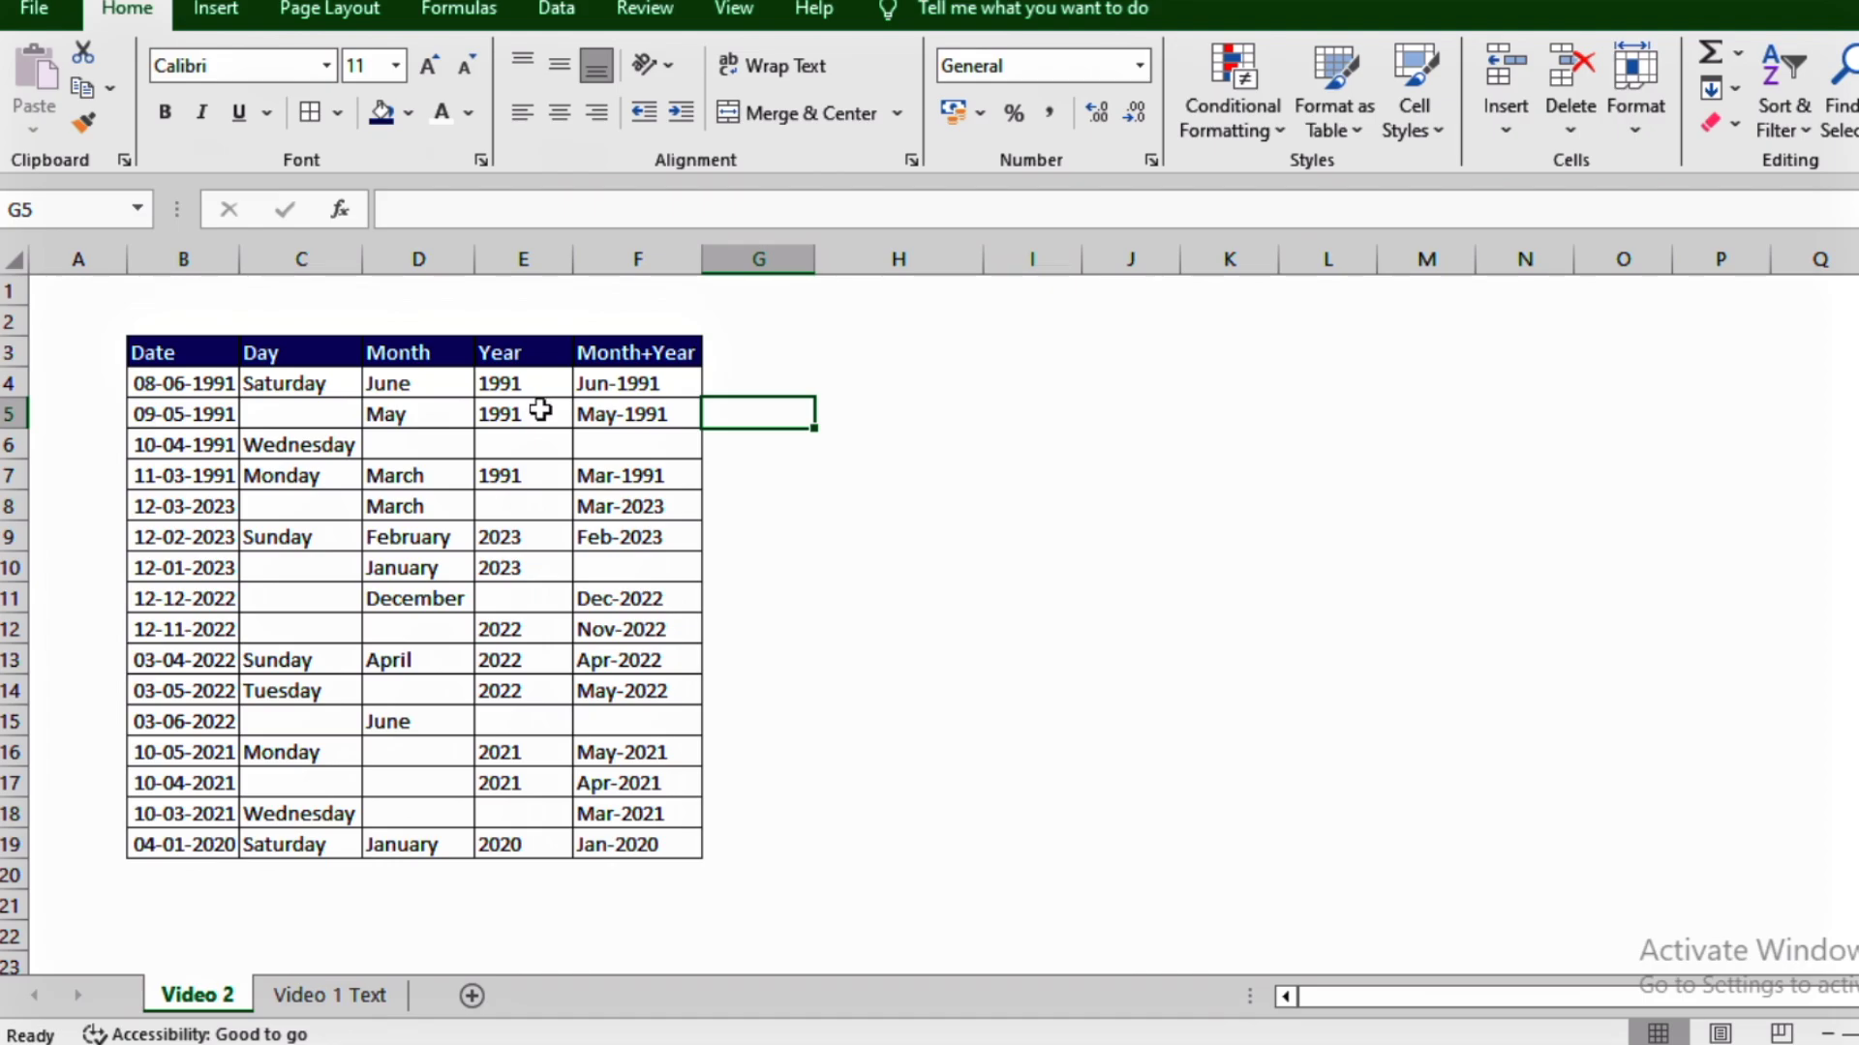
click(160, 359)
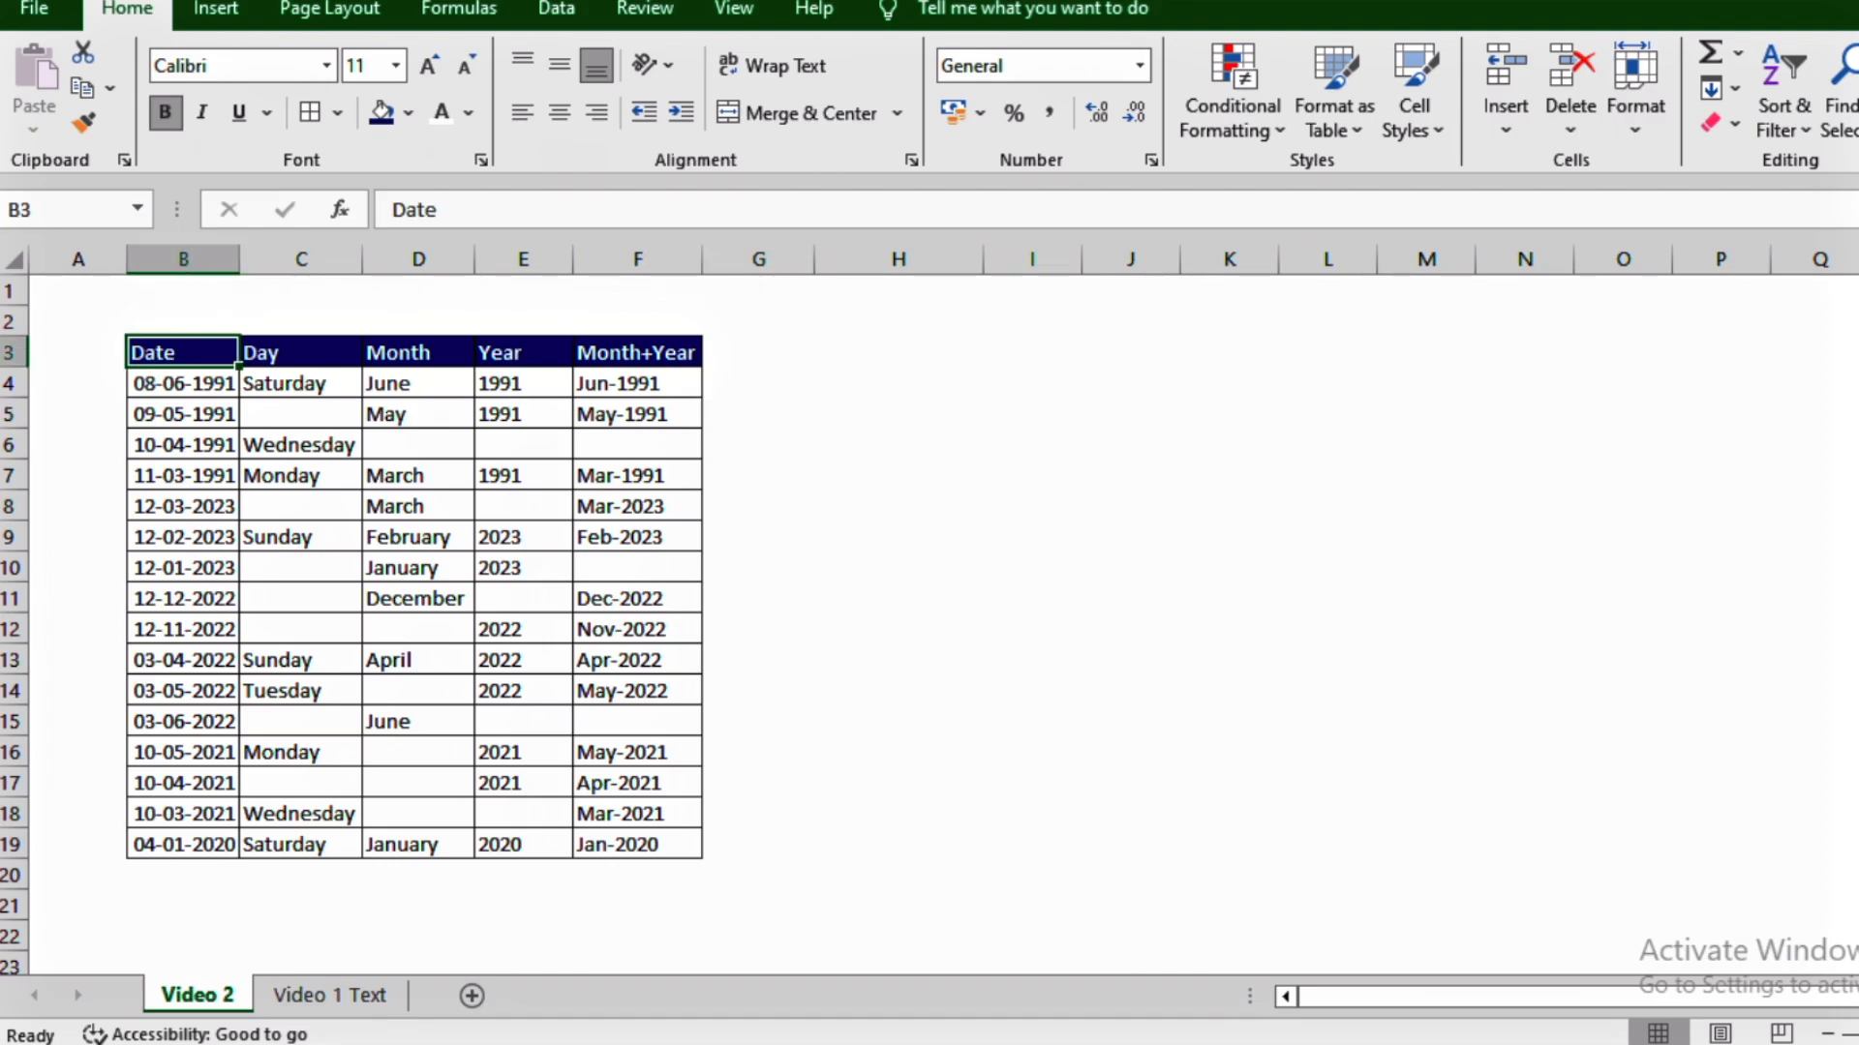
key(ctrl+shift+Down)
key(ctrl+shift+Right)
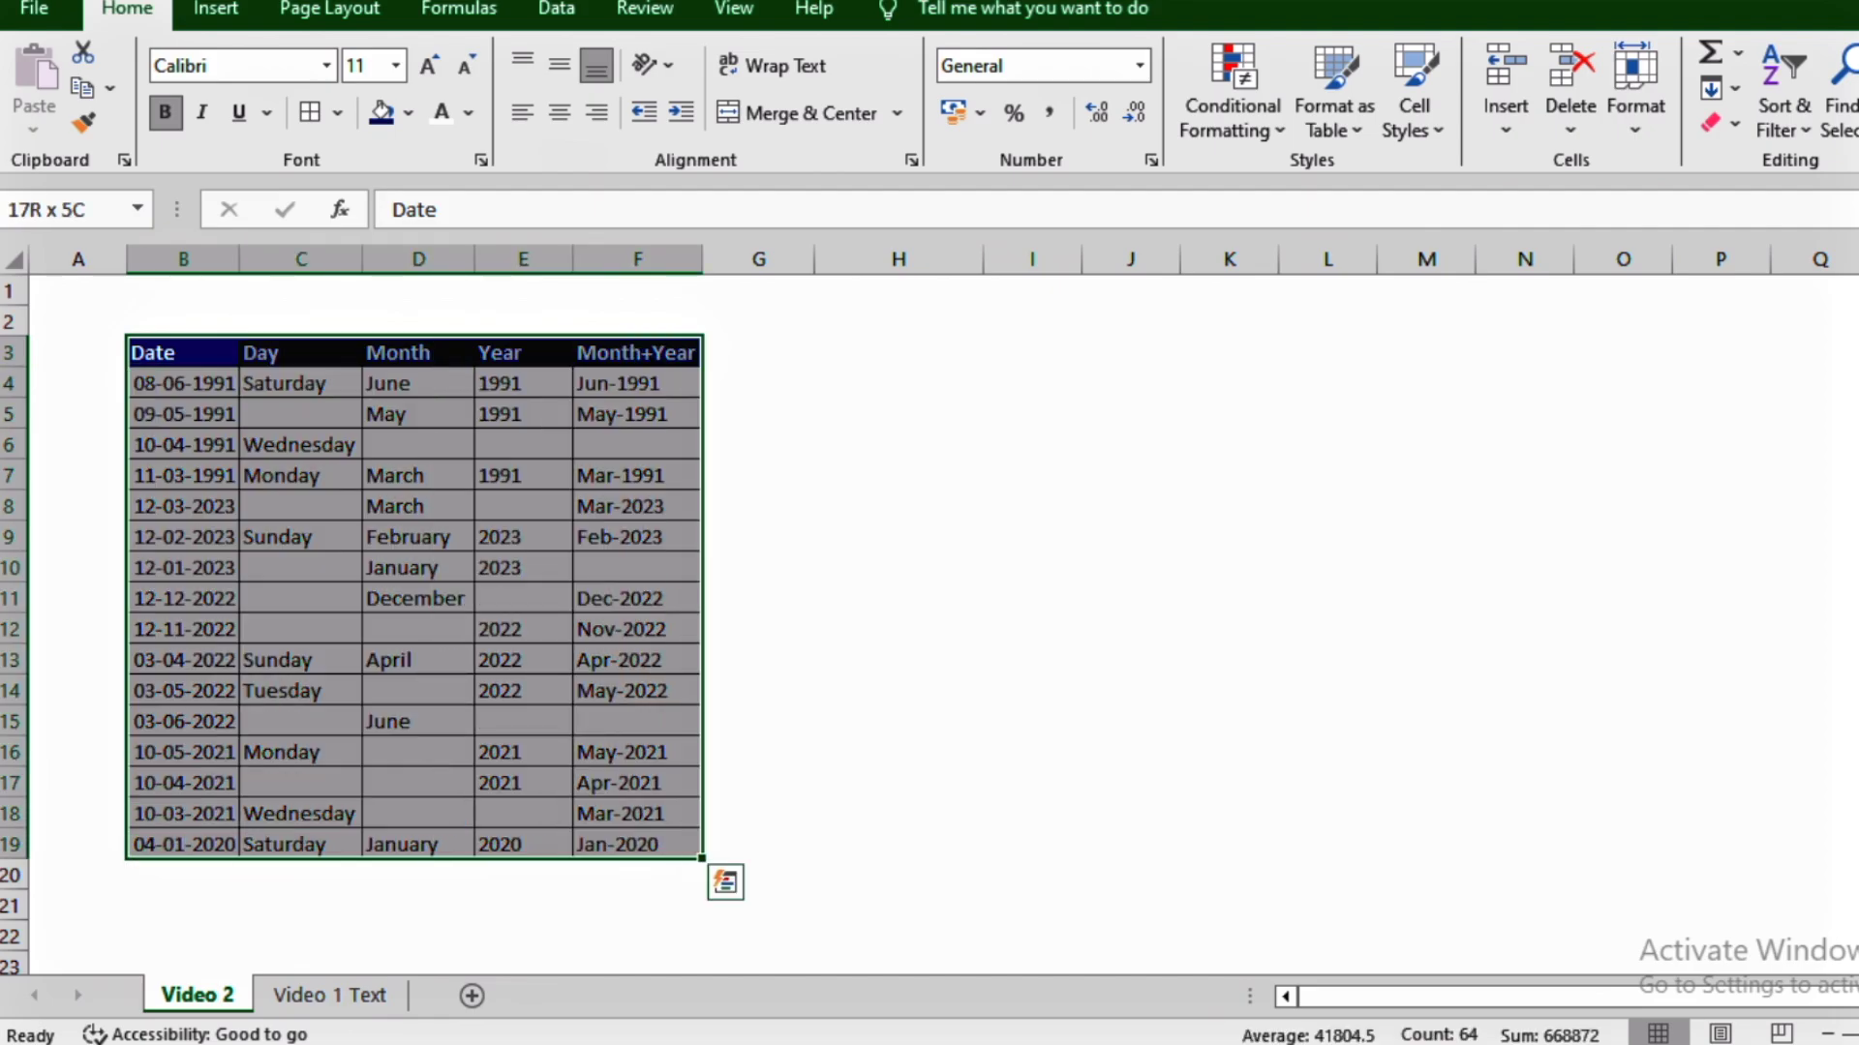
key(alt+d)
key(f)
key(f)
Step: Enter 0 in the blank Day cell C5 and copy it into the blank cell C8
click(301, 383)
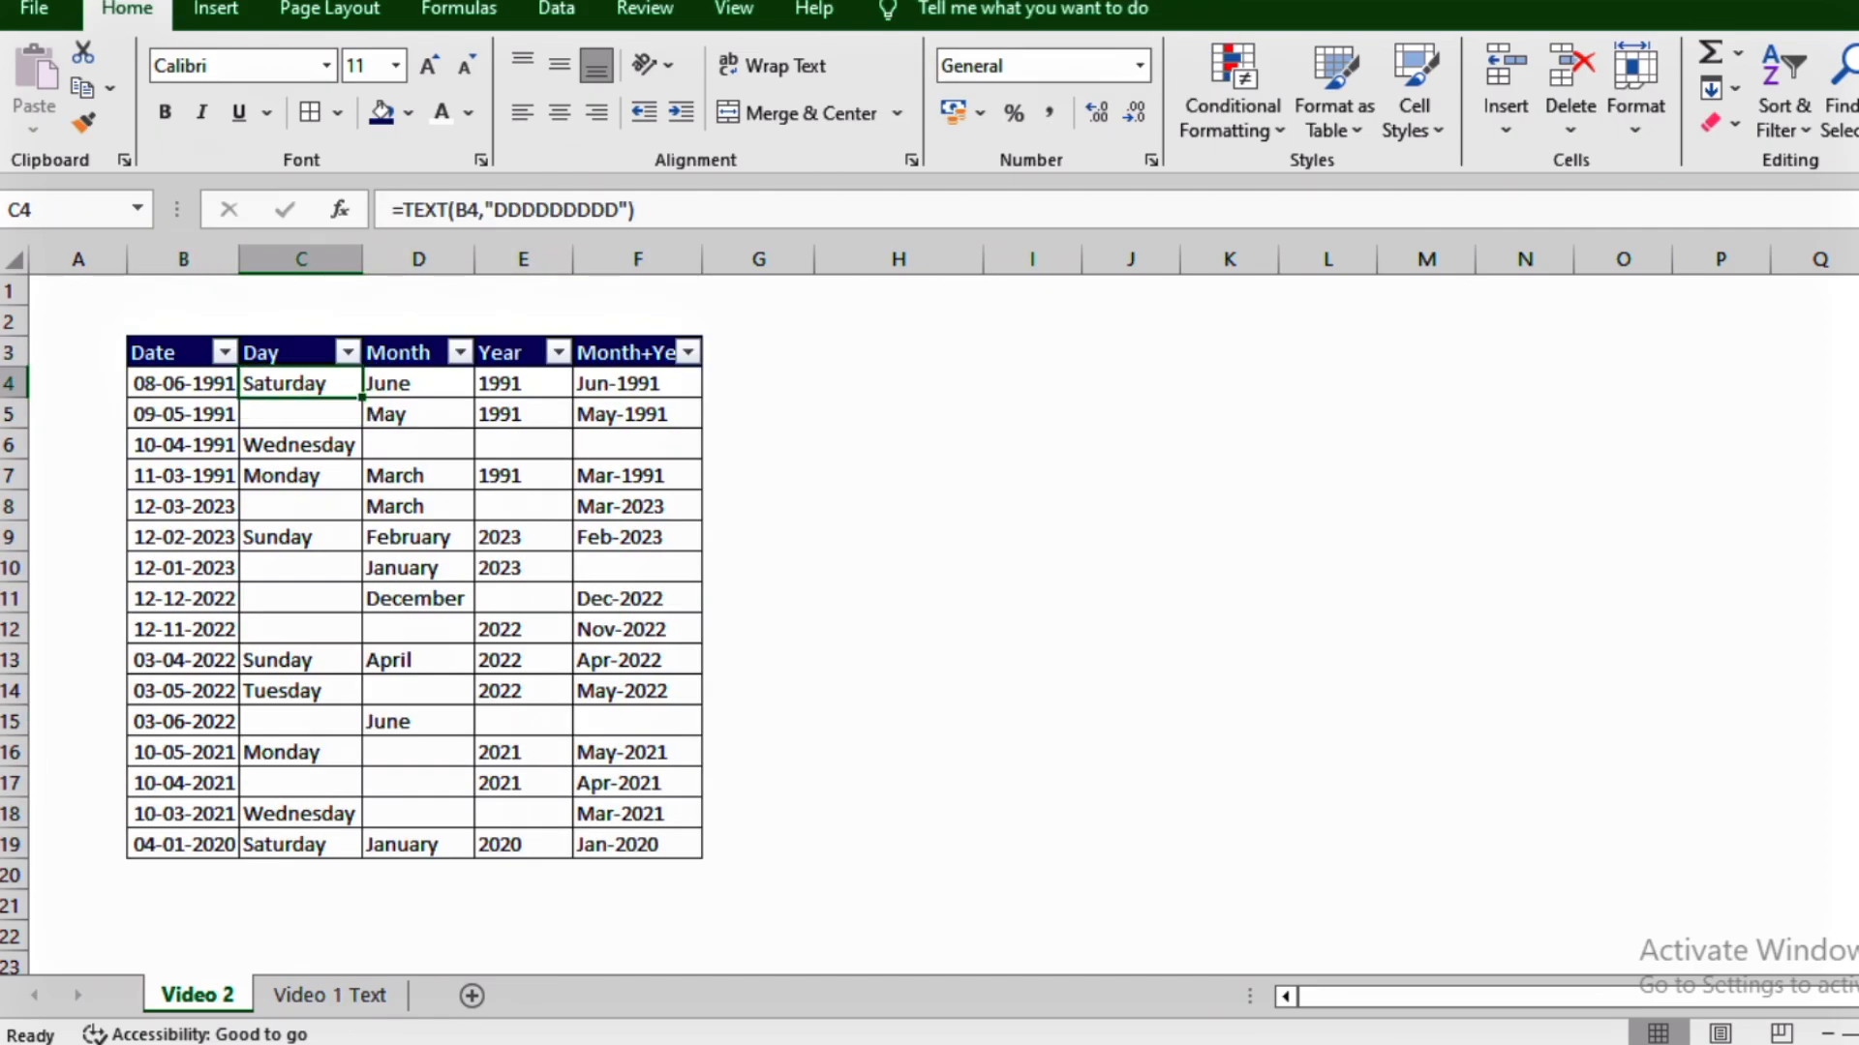
key(Down)
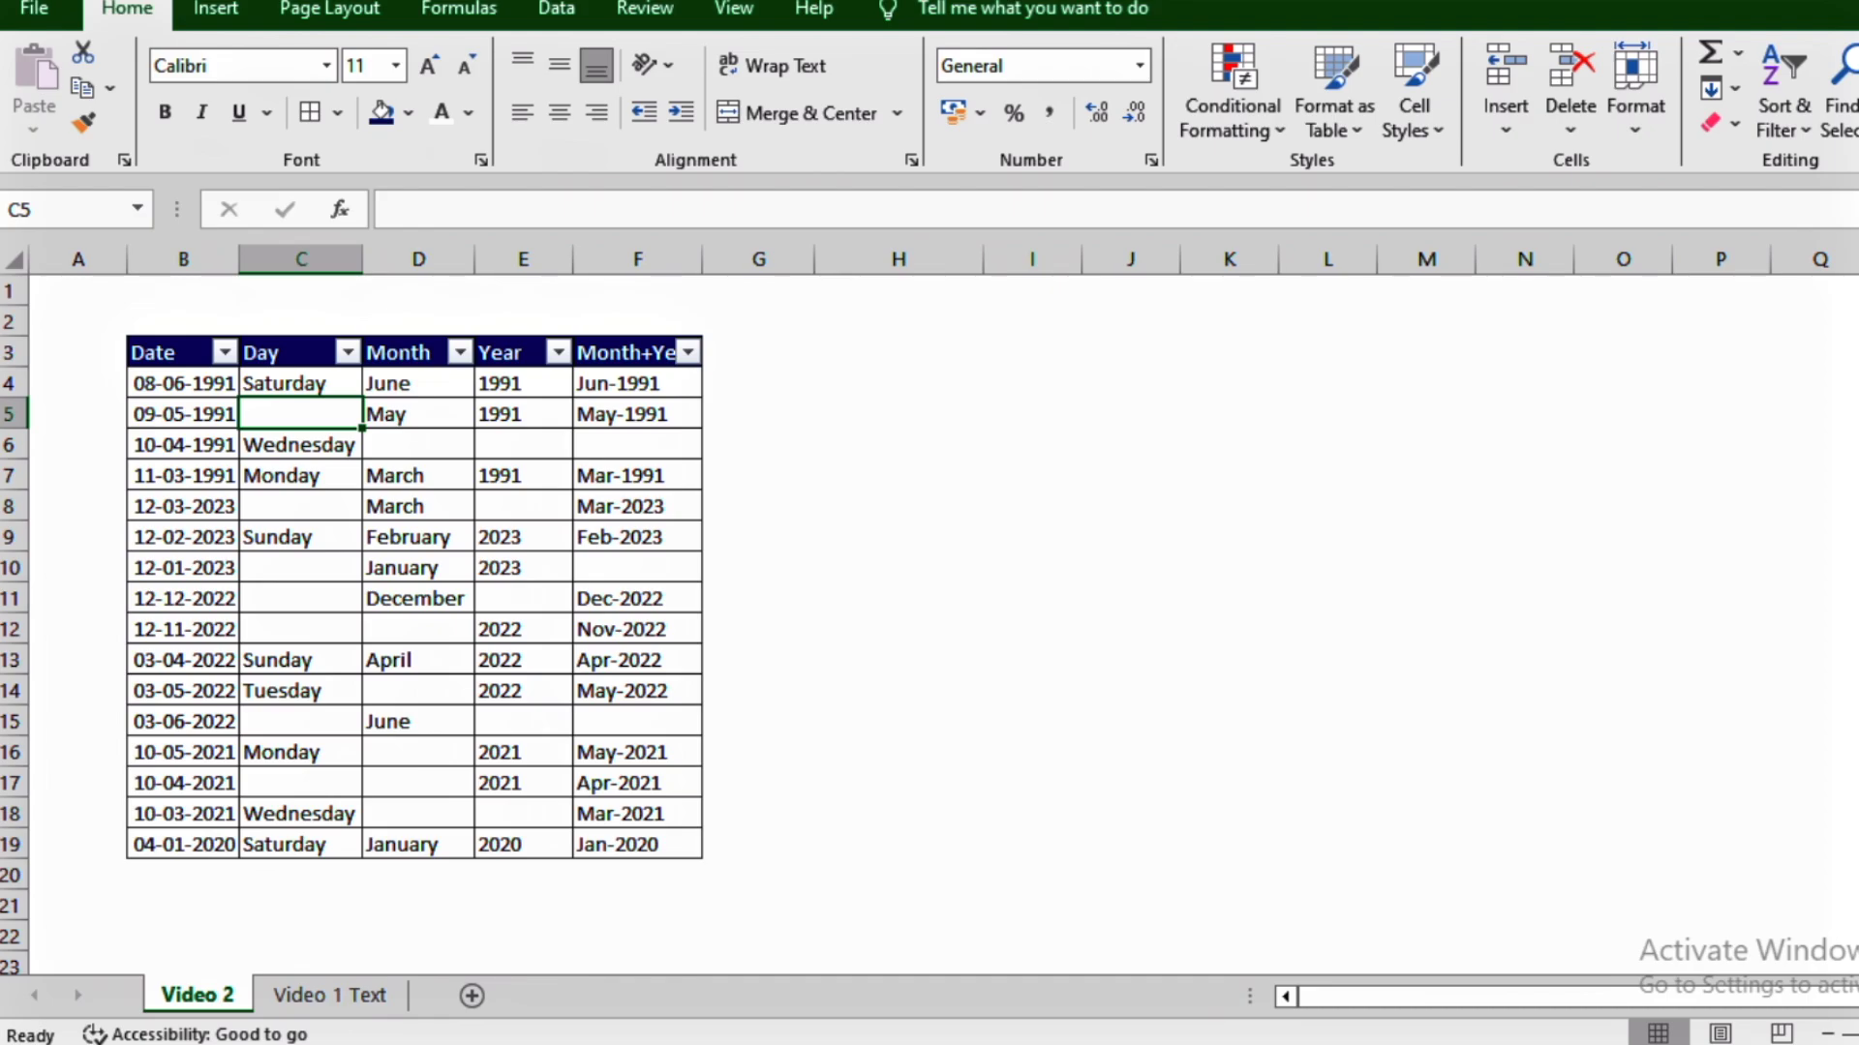
key(Down)
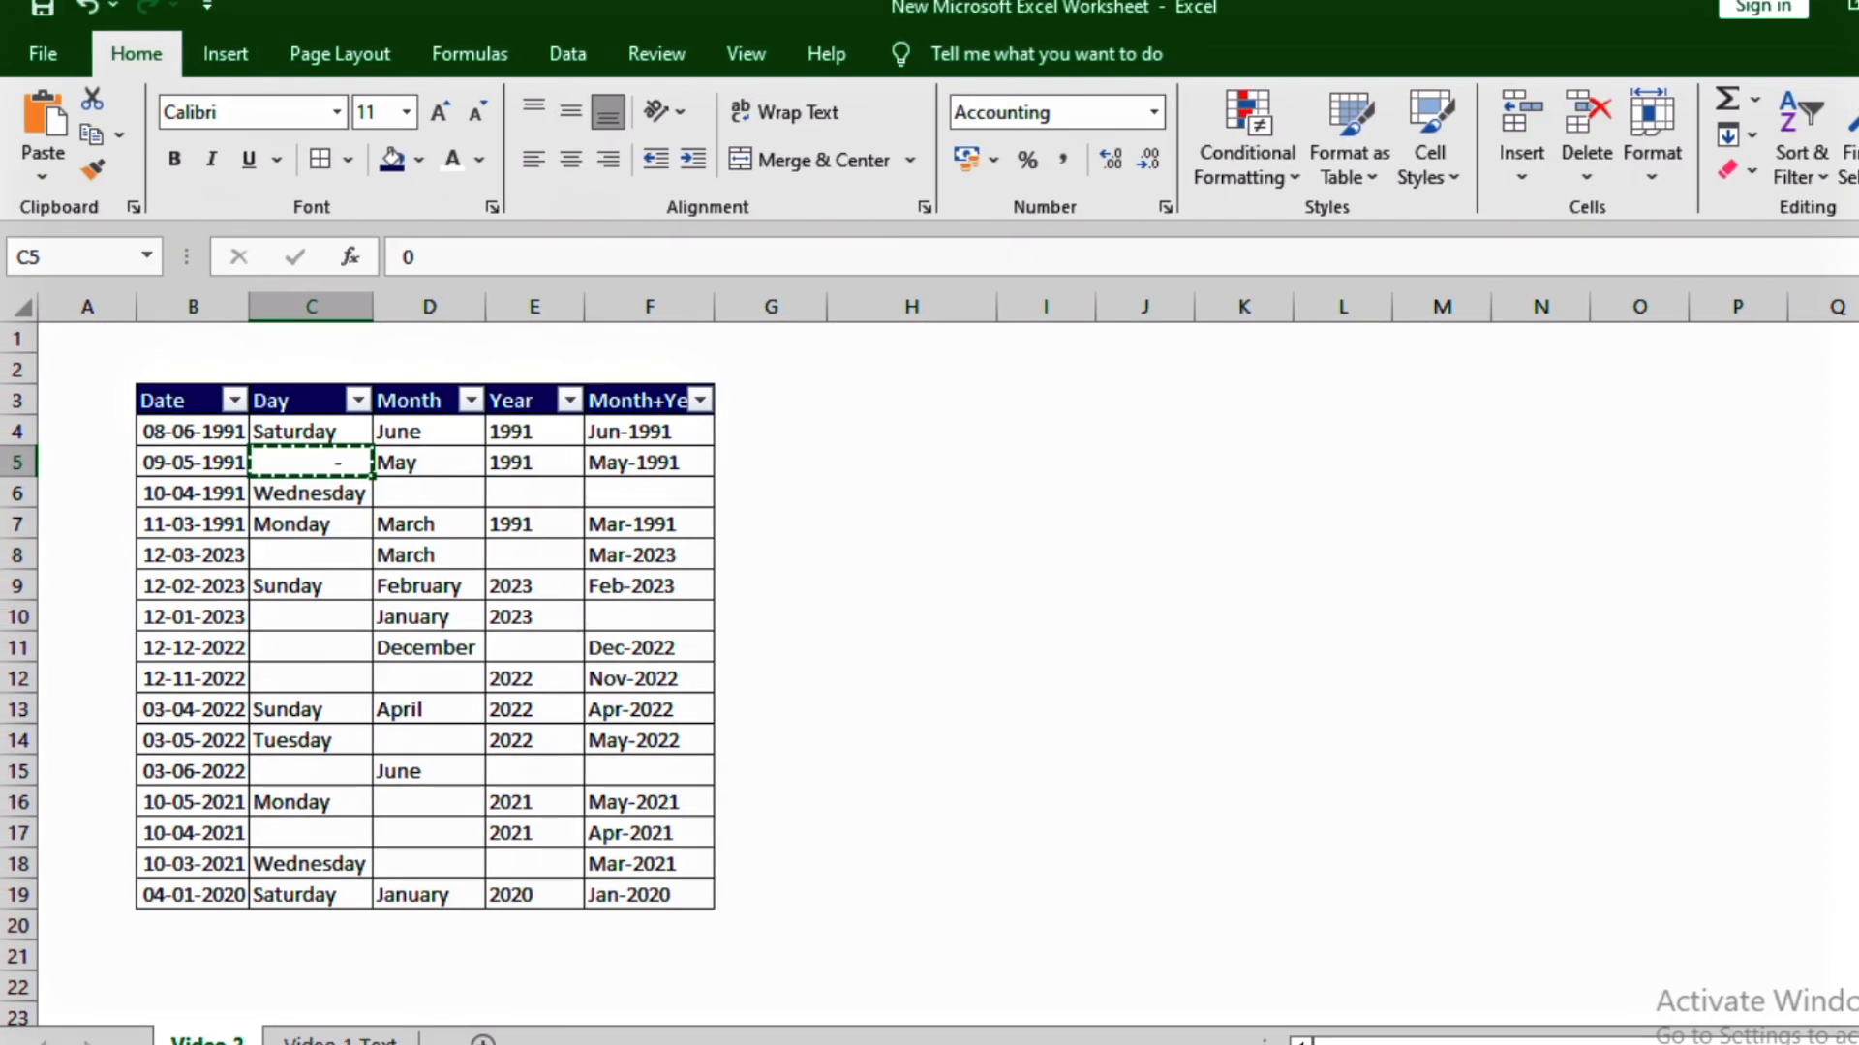
key(Down)
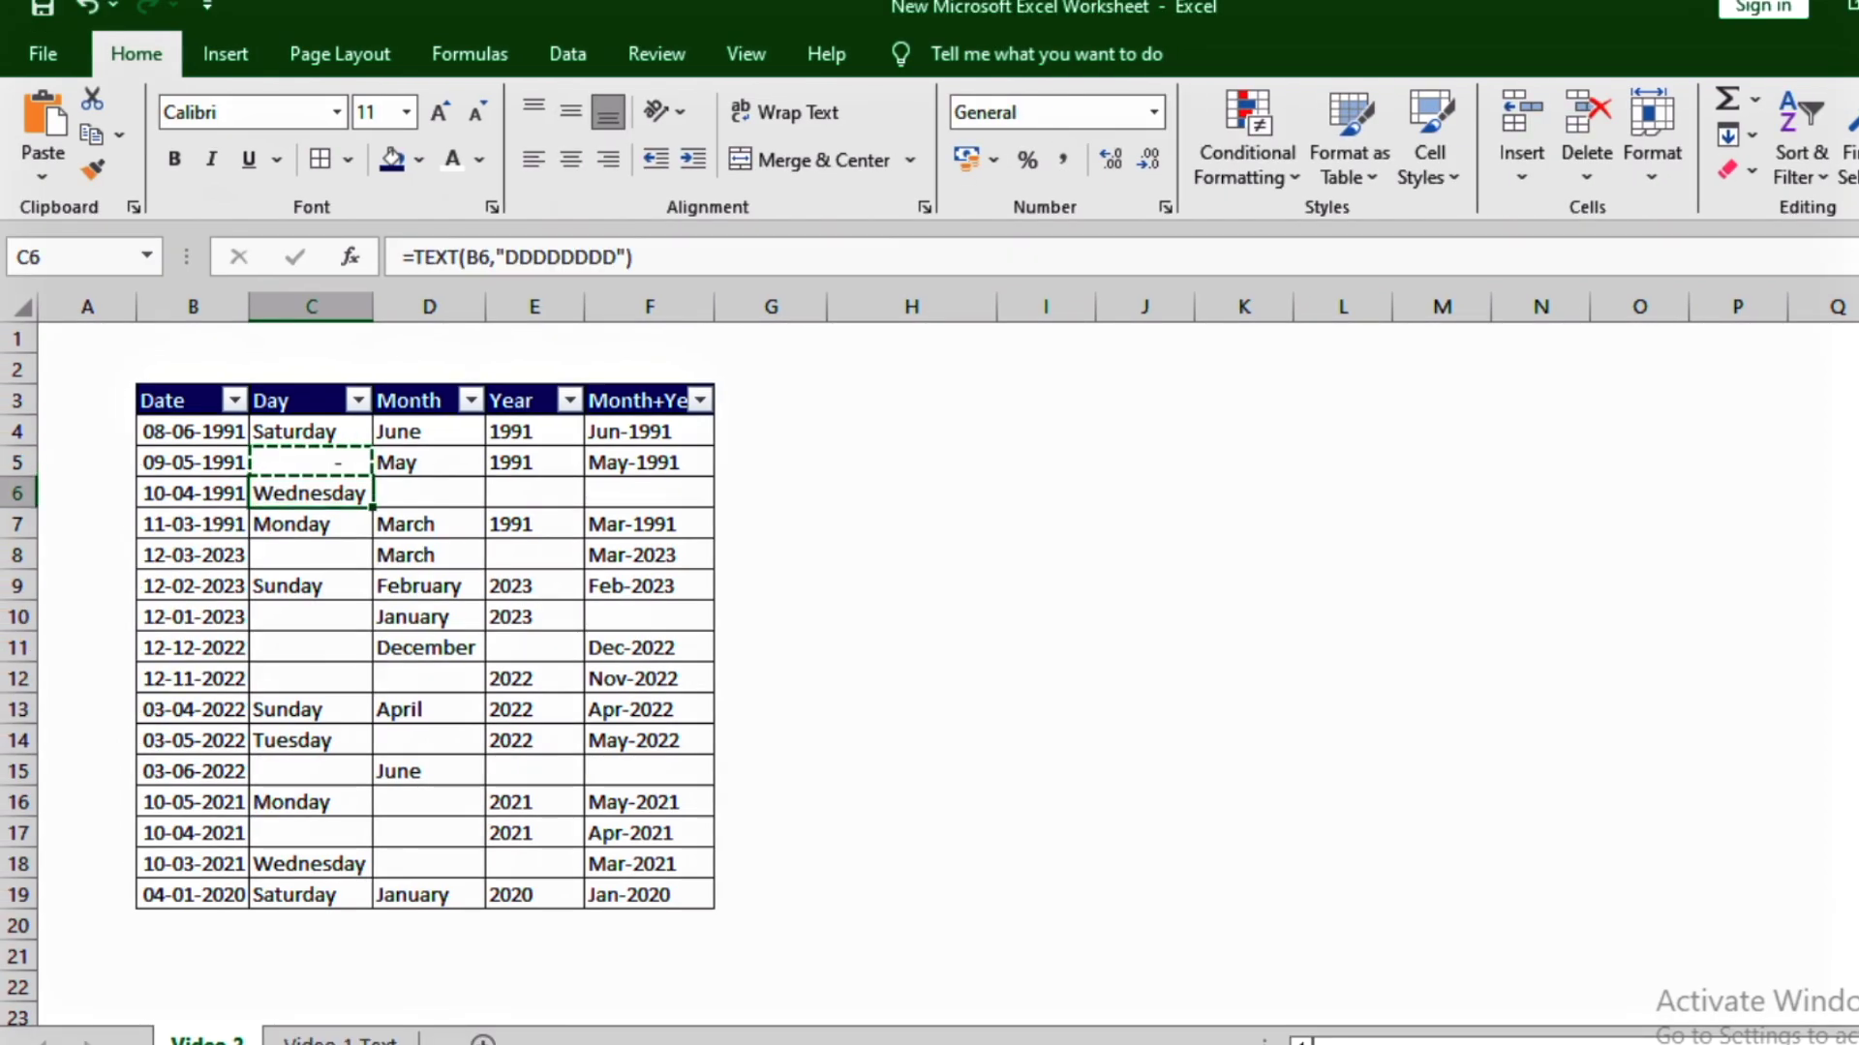
key(Down)
key(Down)
key(ctrl+v)
key(ctrl+c)
key(Down)
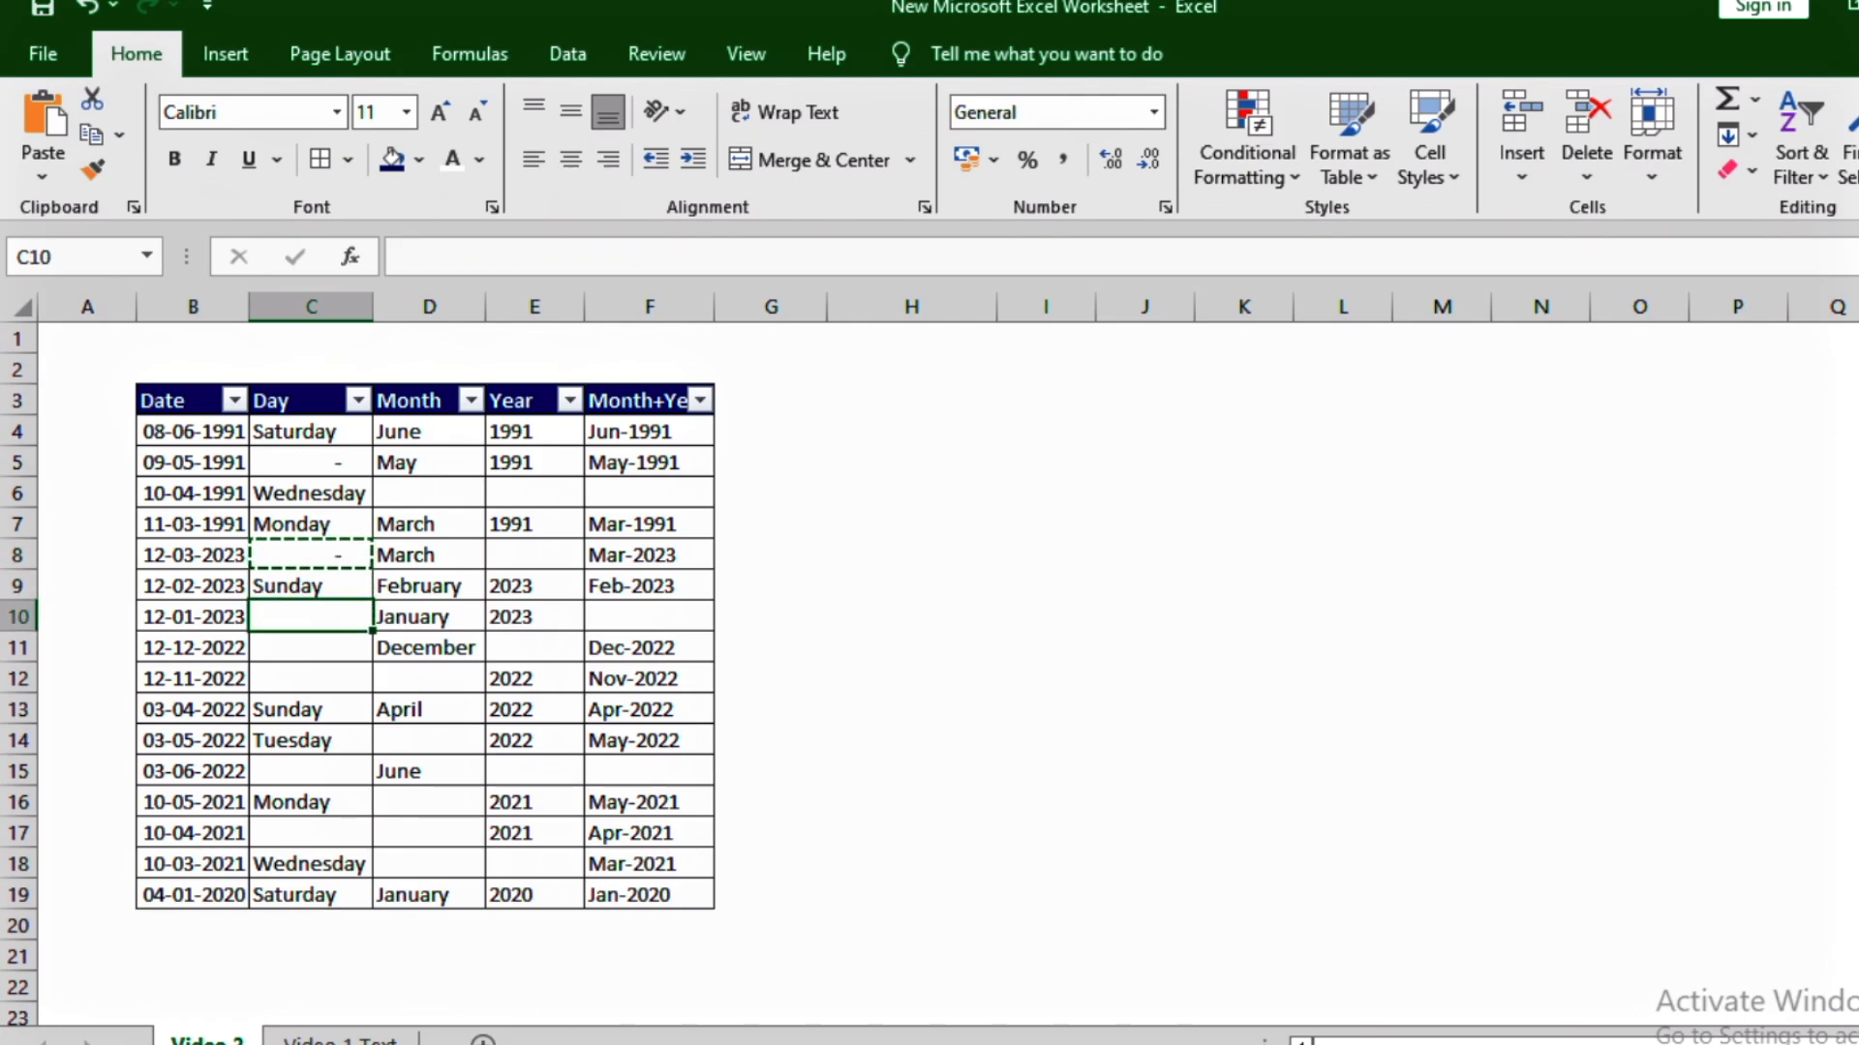
Step: Copy the 0 onward into the blank Day cells C10, C12 and C15
key(ctrl+v)
key(ctrl+c)
key(Down)
key(Down)
key(ctrl+v)
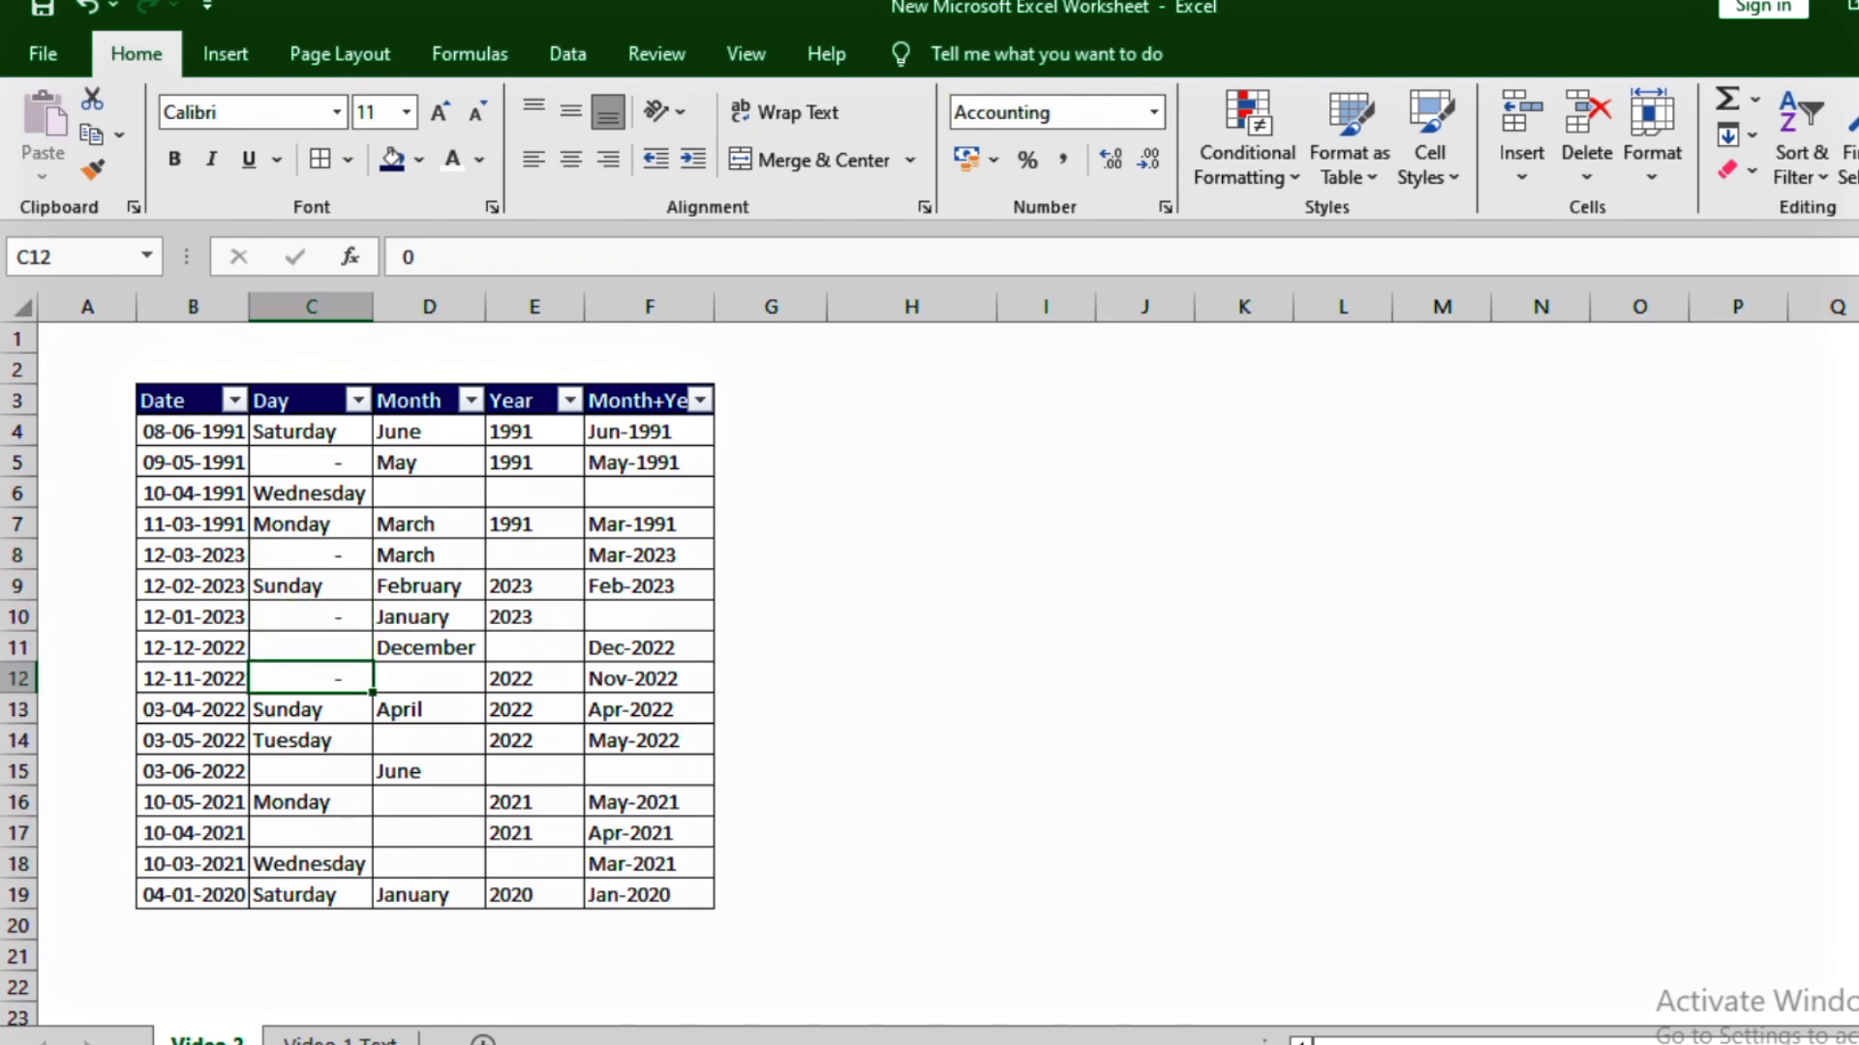
key(ctrl+c)
key(Down)
key(Down)
key(Down)
key(Return)
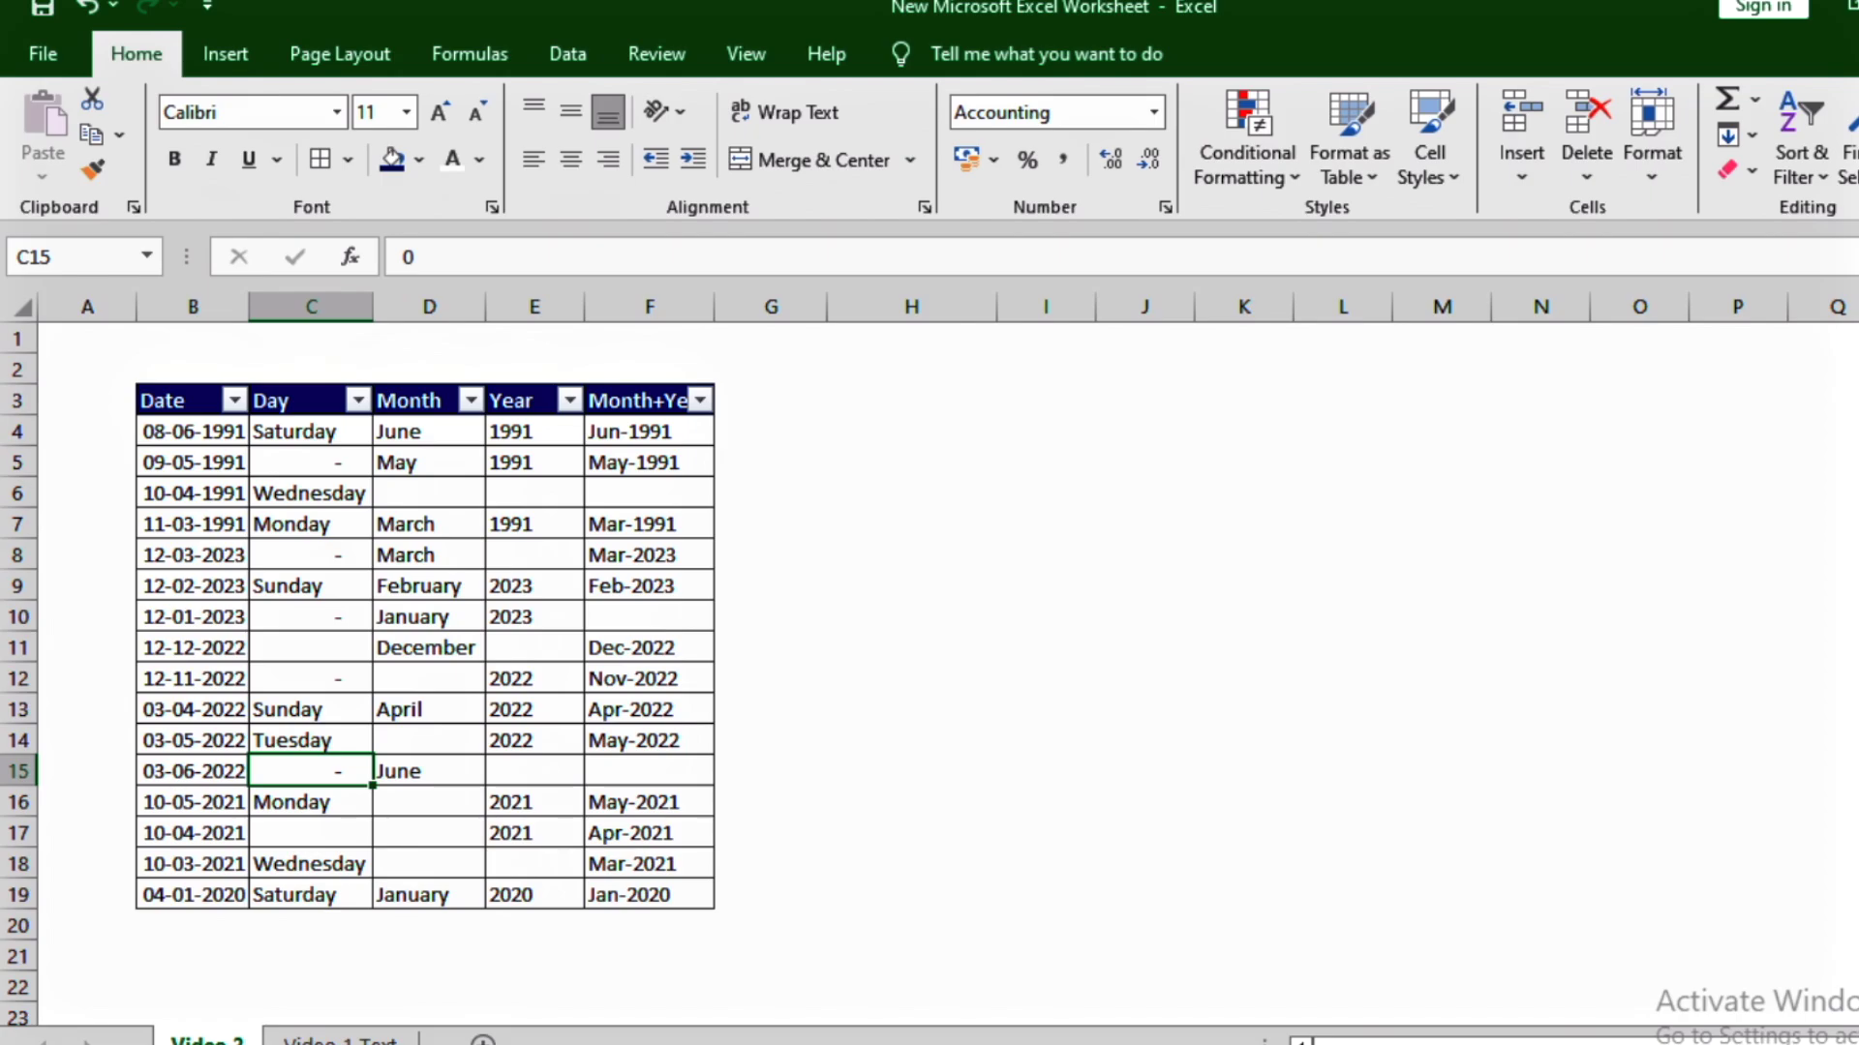
Step: Undo the zeros pasted down the Day column and clear the 0 in C5
key(Up)
key(Up)
key(Up)
key(Up)
key(ctrl+z)
key(ctrl+z)
key(ctrl+z)
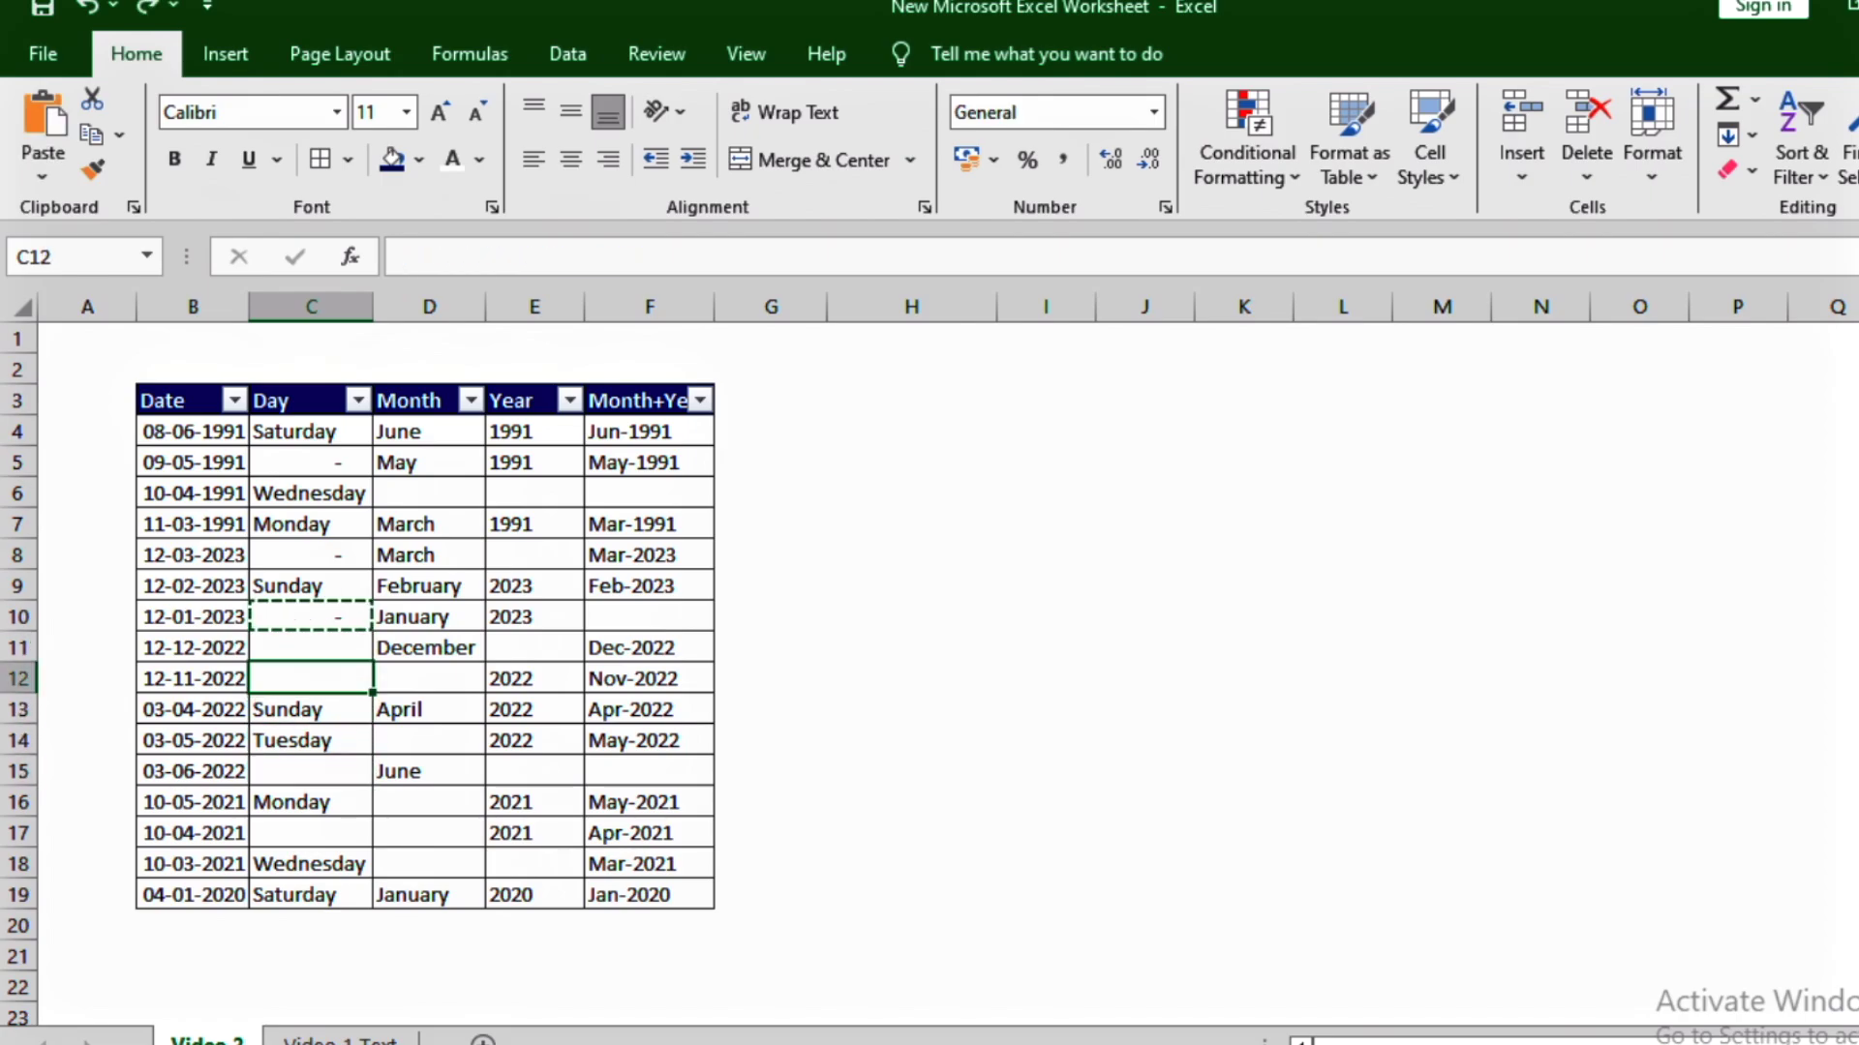
key(ctrl+z)
key(ctrl+z)
key(ctrl+z)
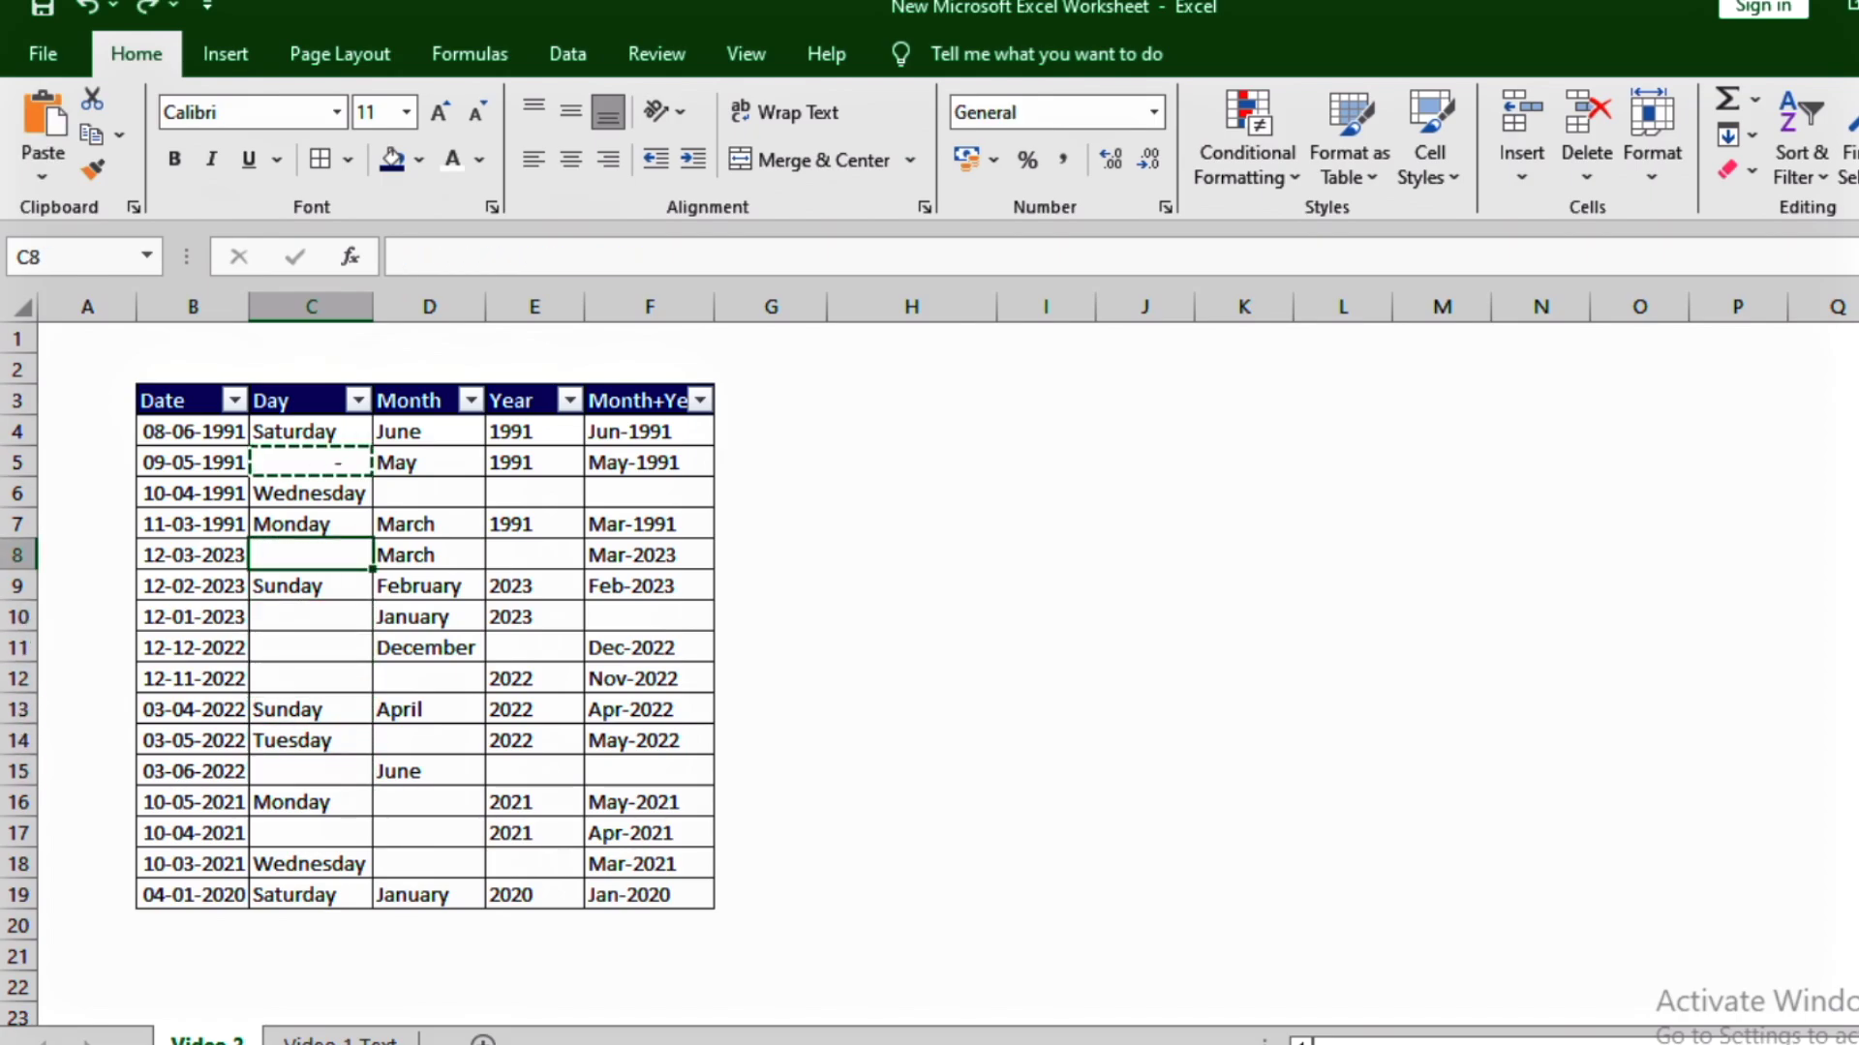
key(Delete)
key(Up)
key(Up)
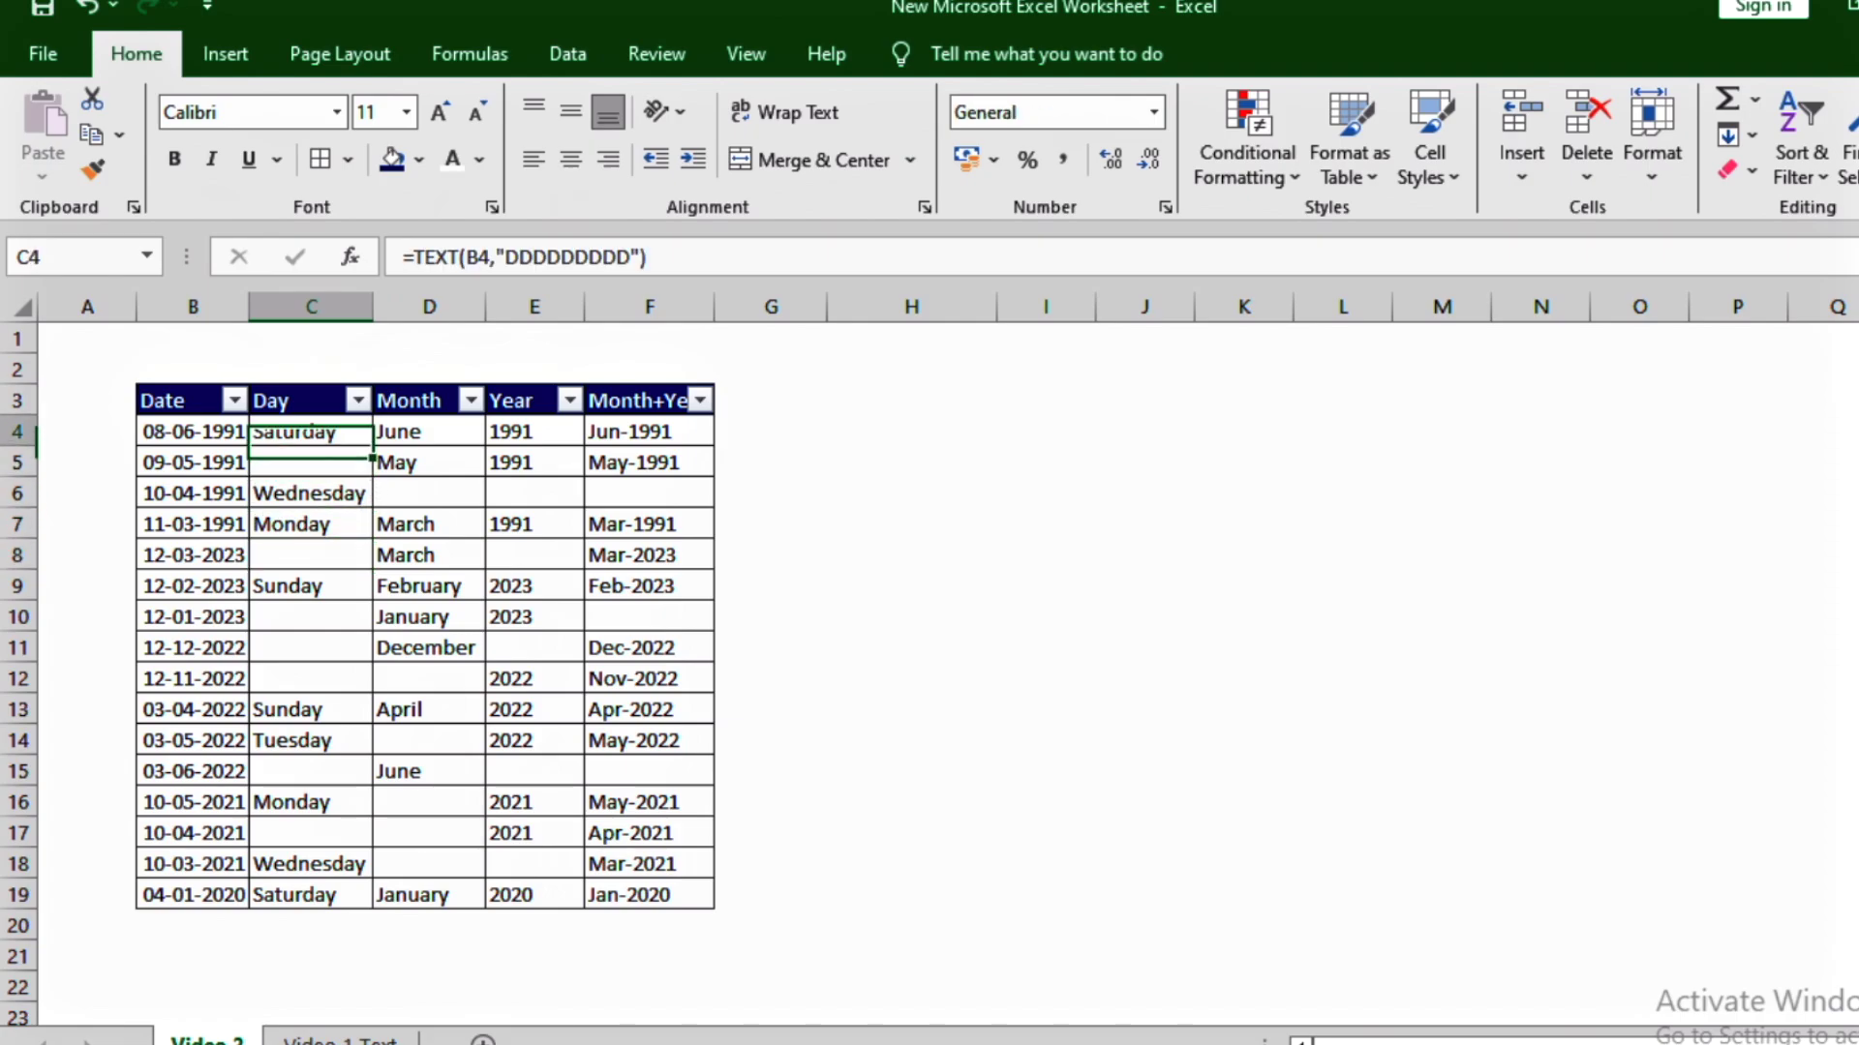
Step: Filter the Day column to show only the blank entries
key(alt+Down)
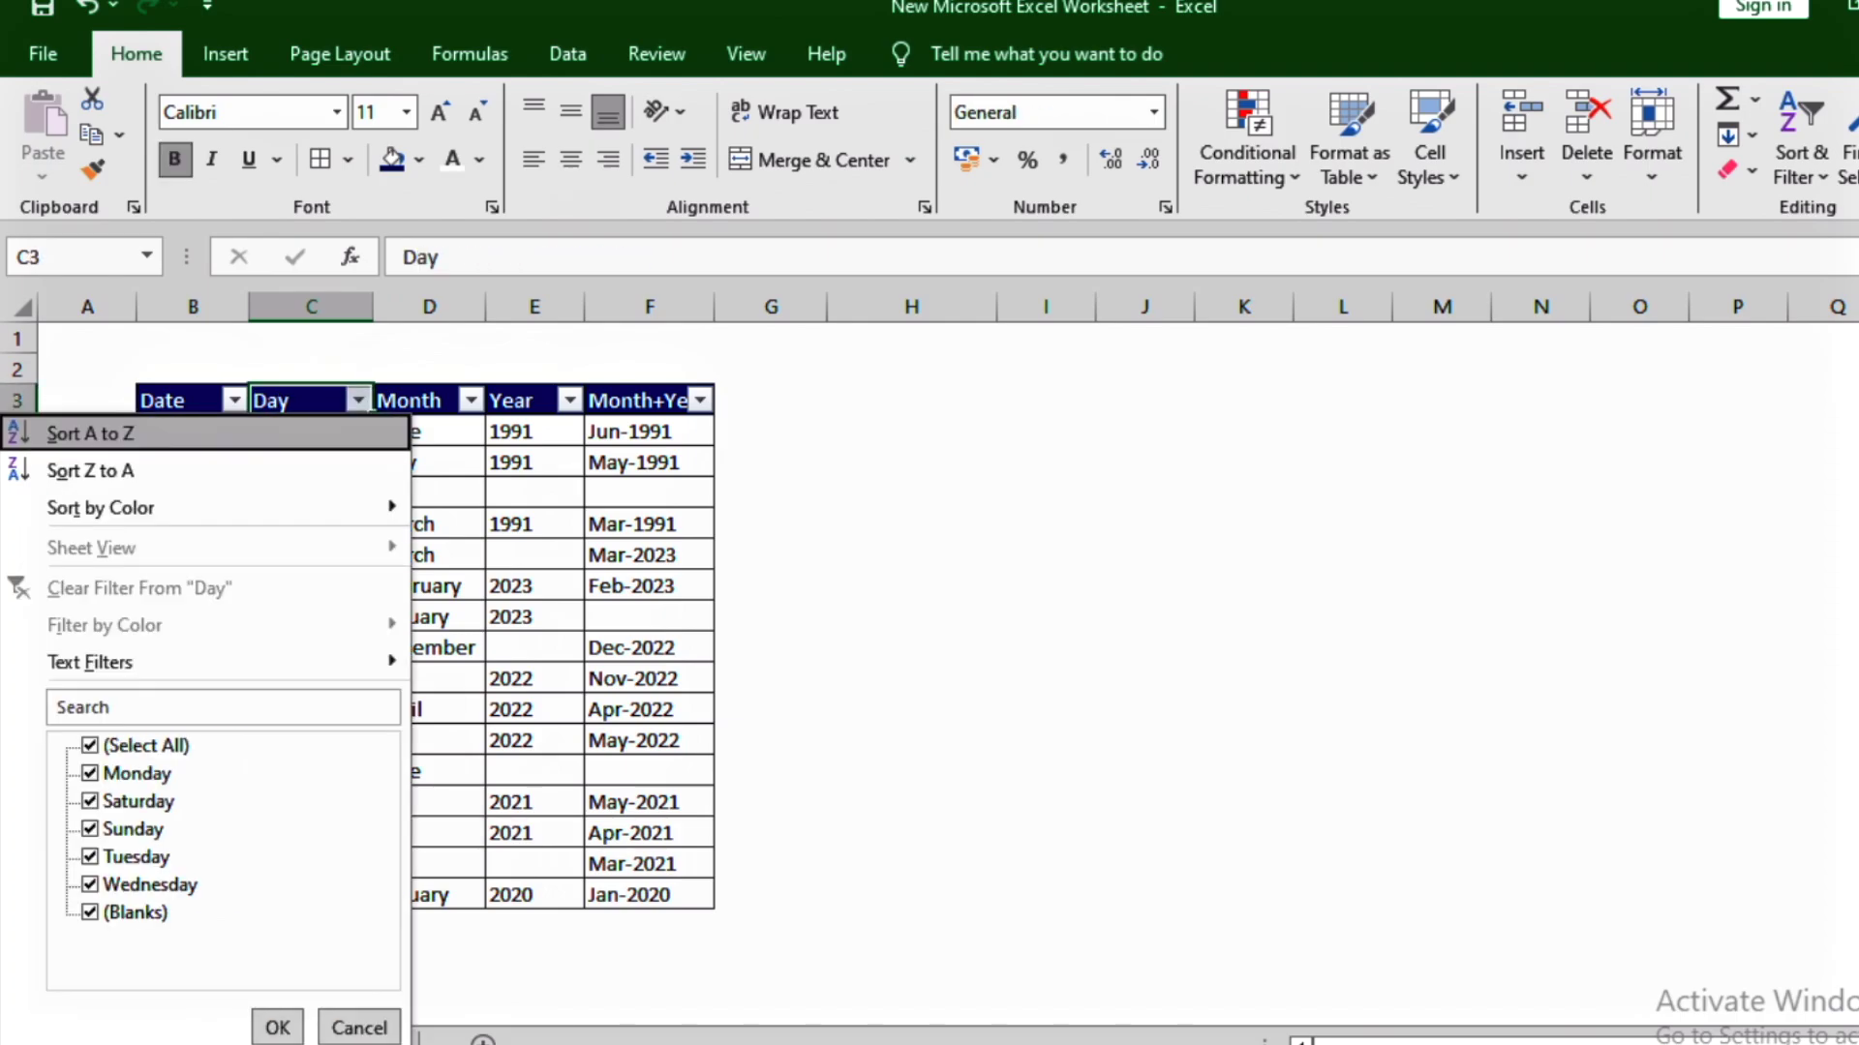
click(163, 751)
click(118, 915)
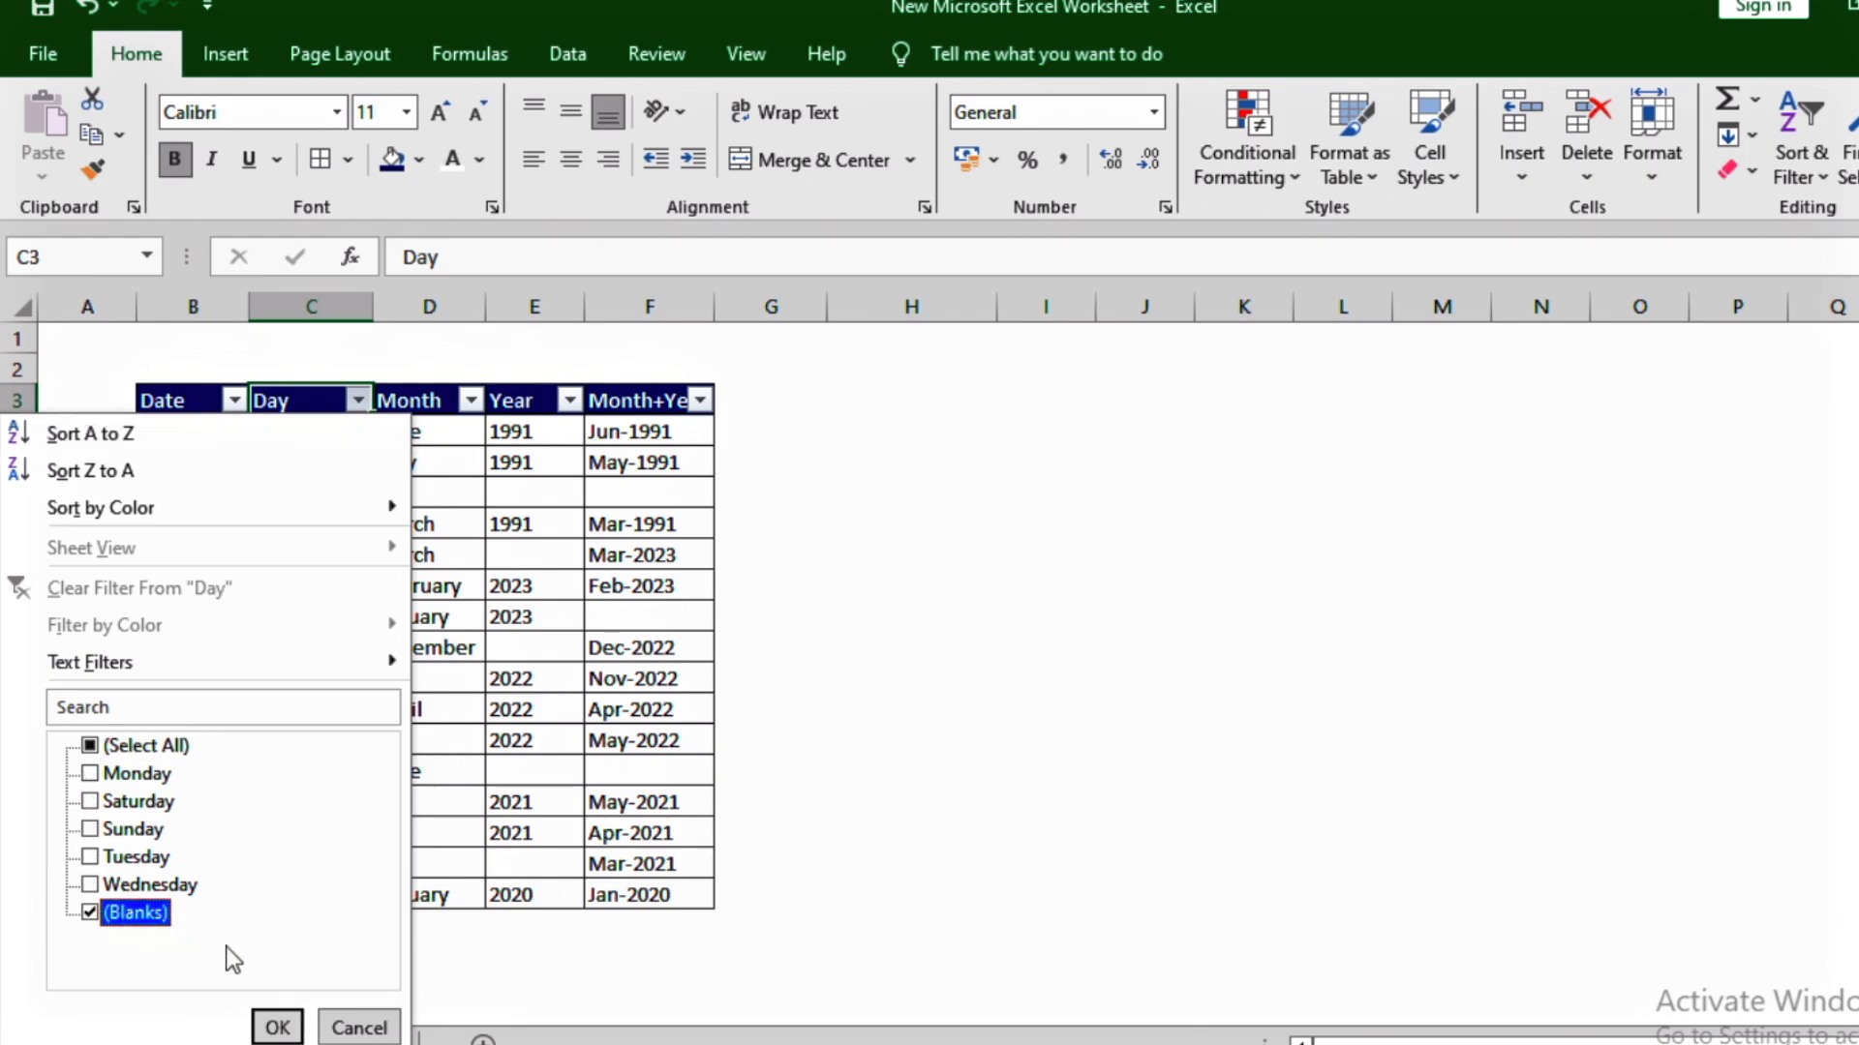
key(Return)
Step: Enter 0 in C5, the first blank Day cell of the filtered list
key(Down)
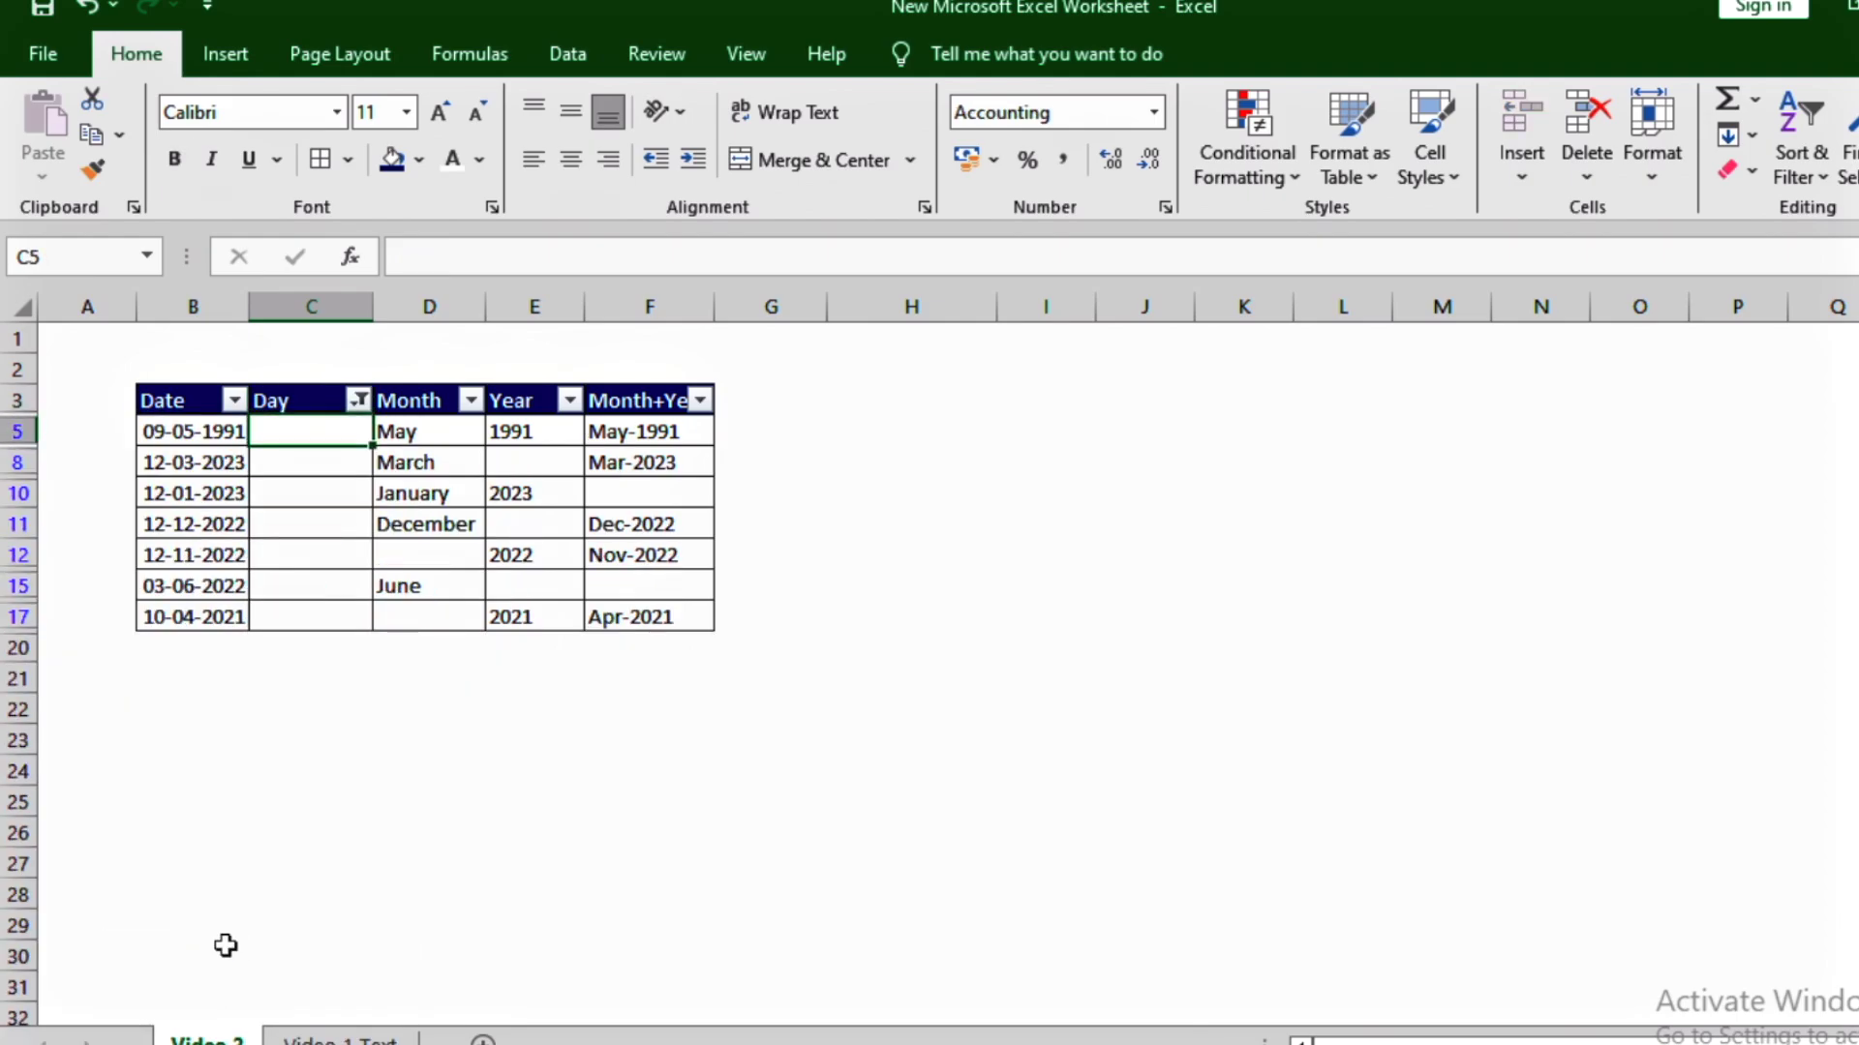
text(0)
key(Return)
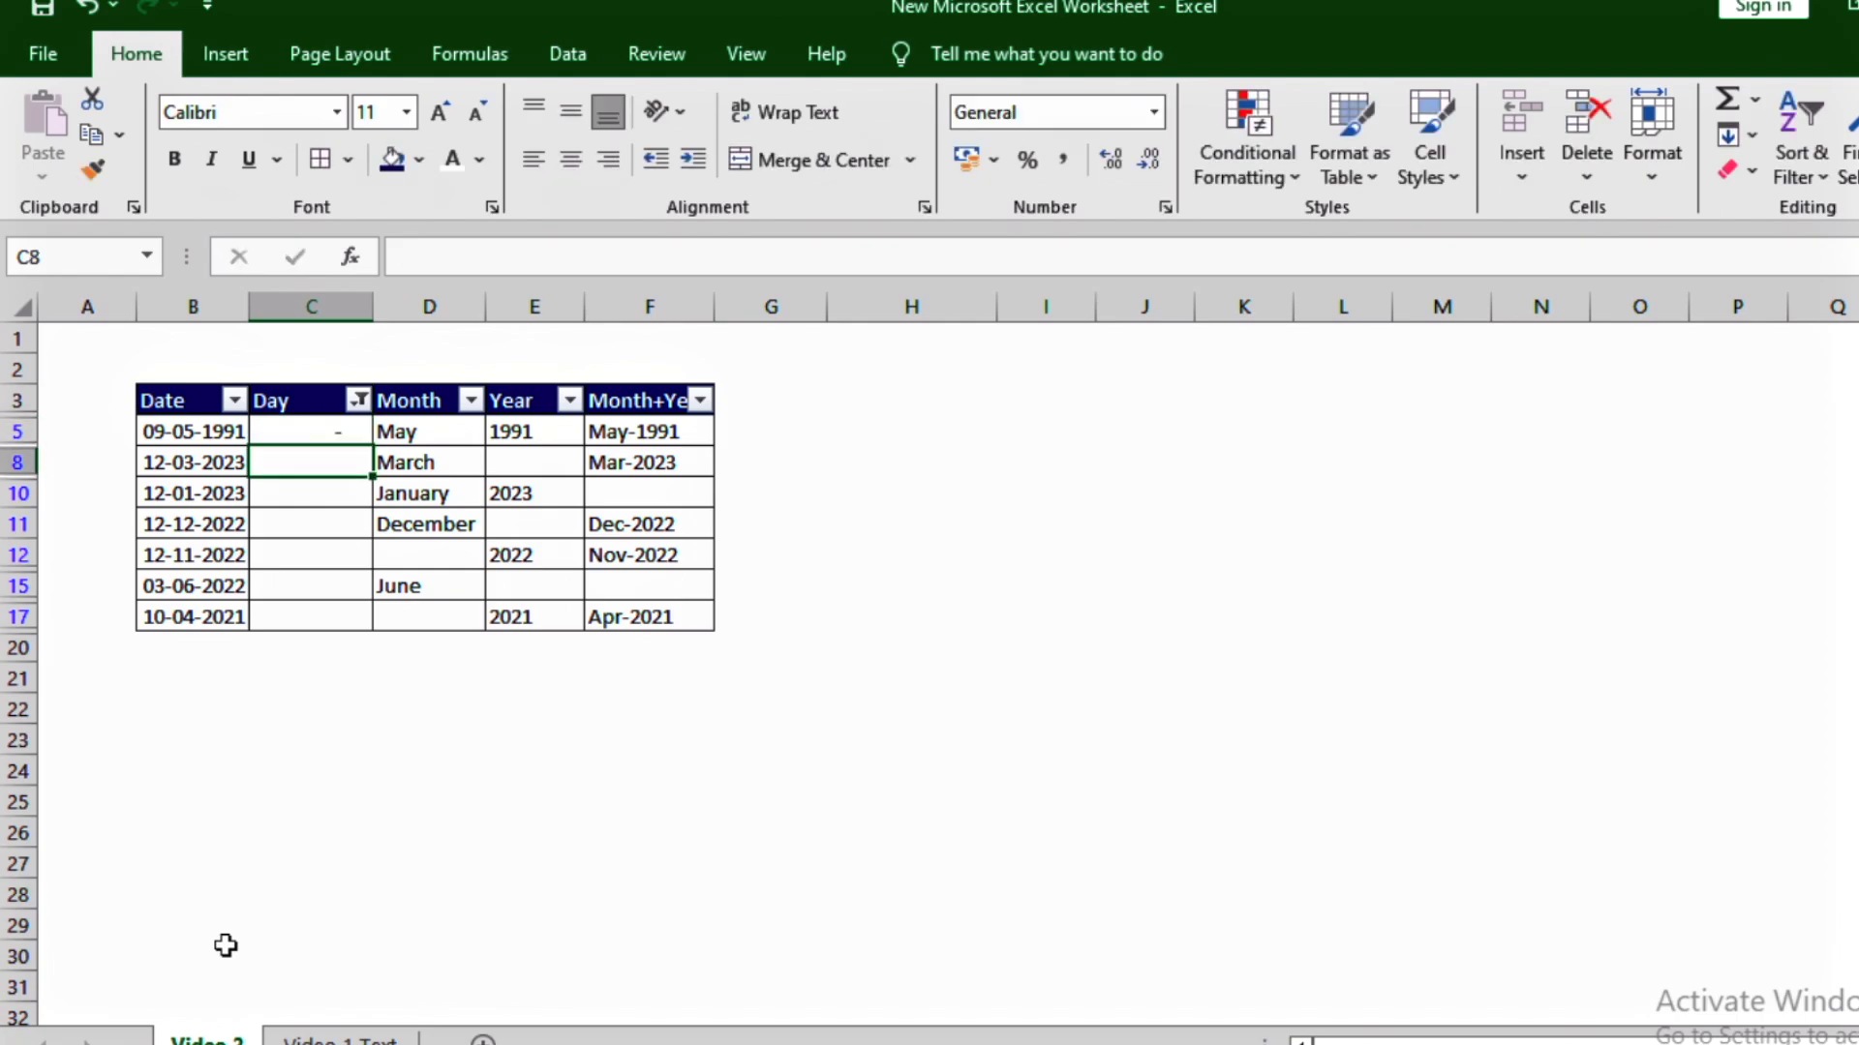
Step: Copy the 0 in C5 into the remaining filtered Day cells down to C17
key(Up)
key(ctrl+c)
key(shift+Down)
key(shift+Down)
key(shift+Down)
key(shift+Down)
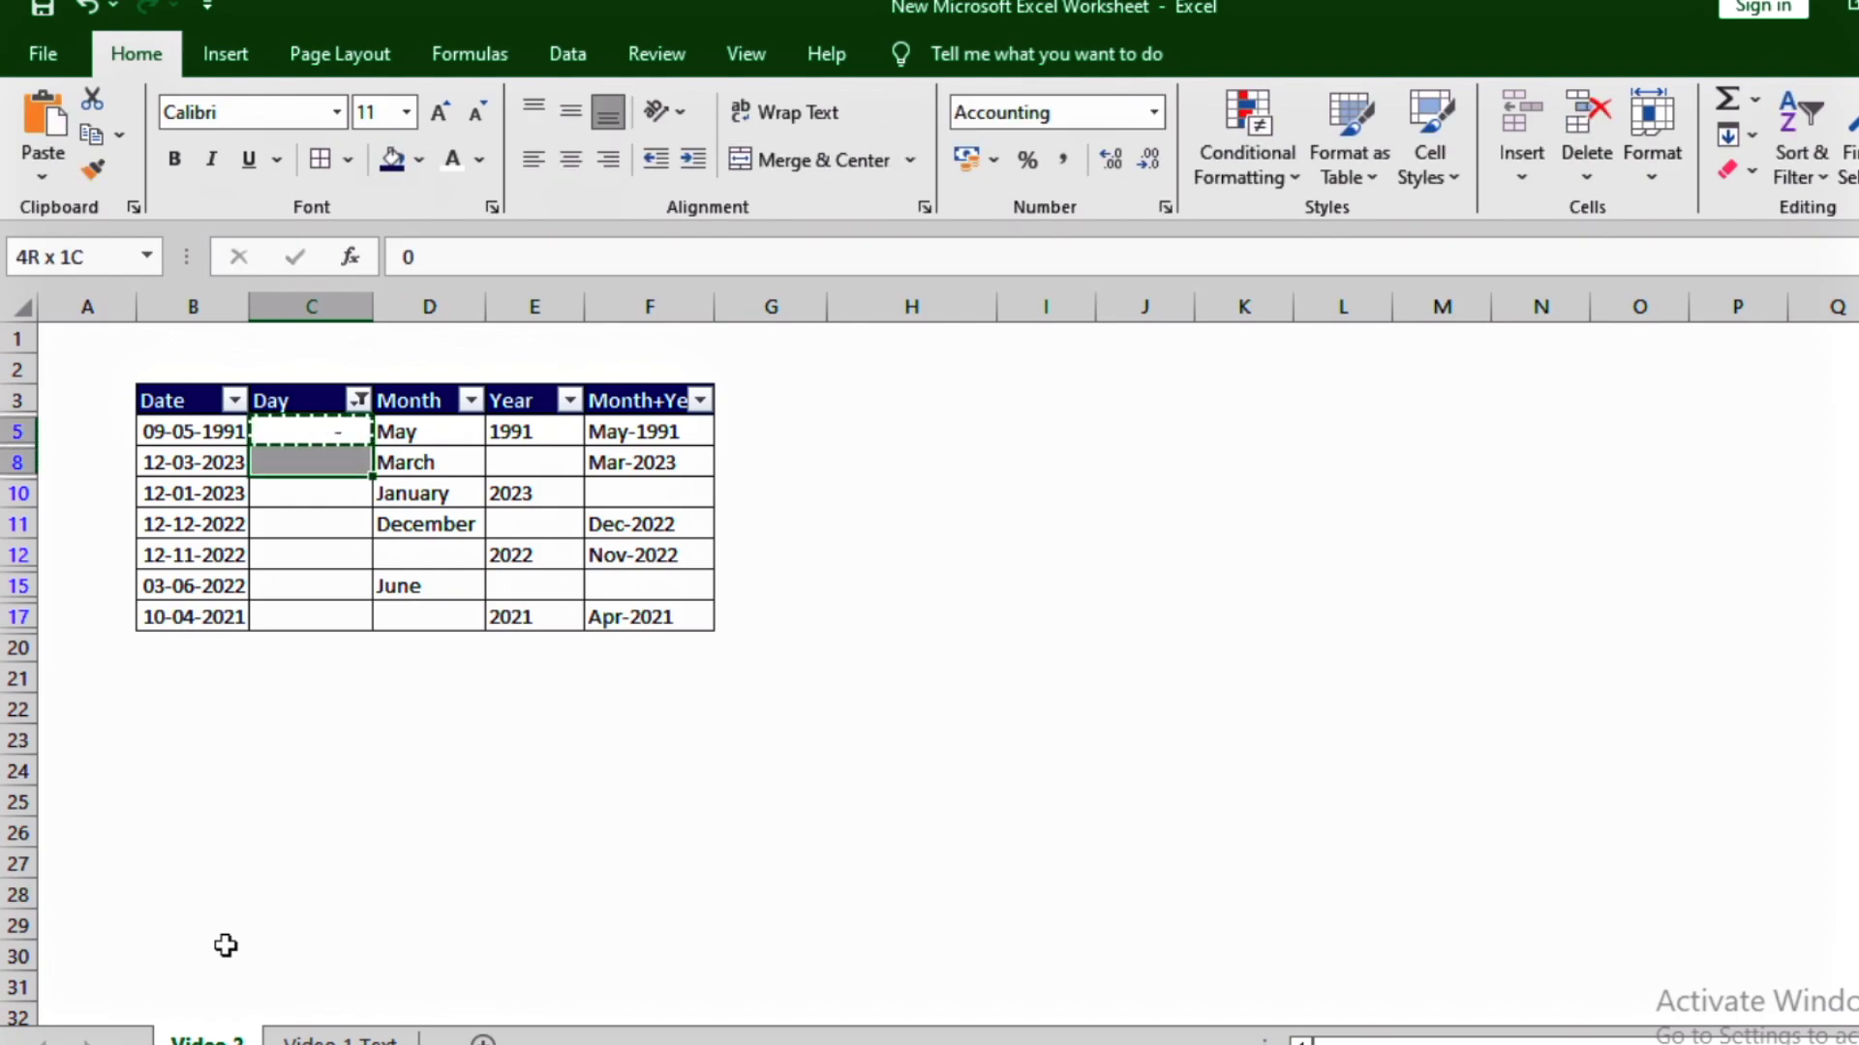
key(shift+Down)
key(shift+Down)
key(ctrl+v)
key(Escape)
Step: Show all rows again by selecting every value in the Day column's filter
key(Up)
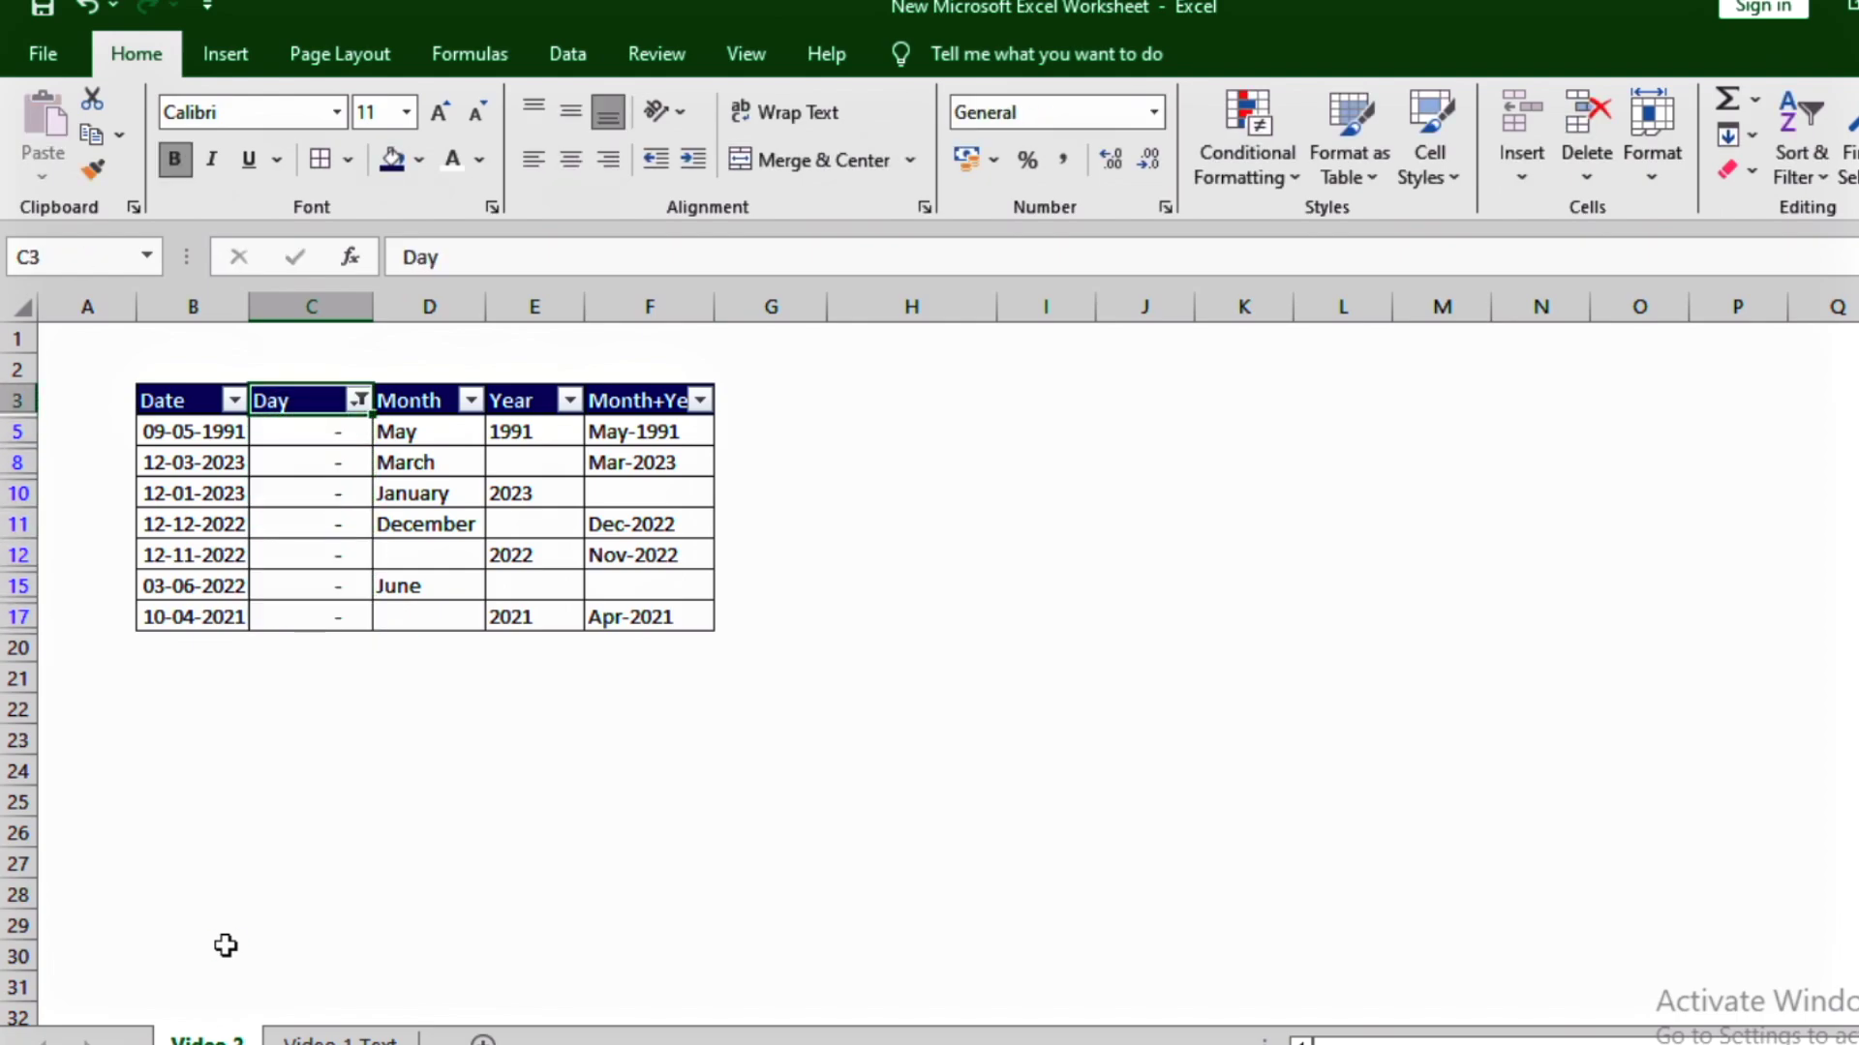
key(alt+Down)
key(Down)
key(Down)
key(Down)
key(Down)
key(Down)
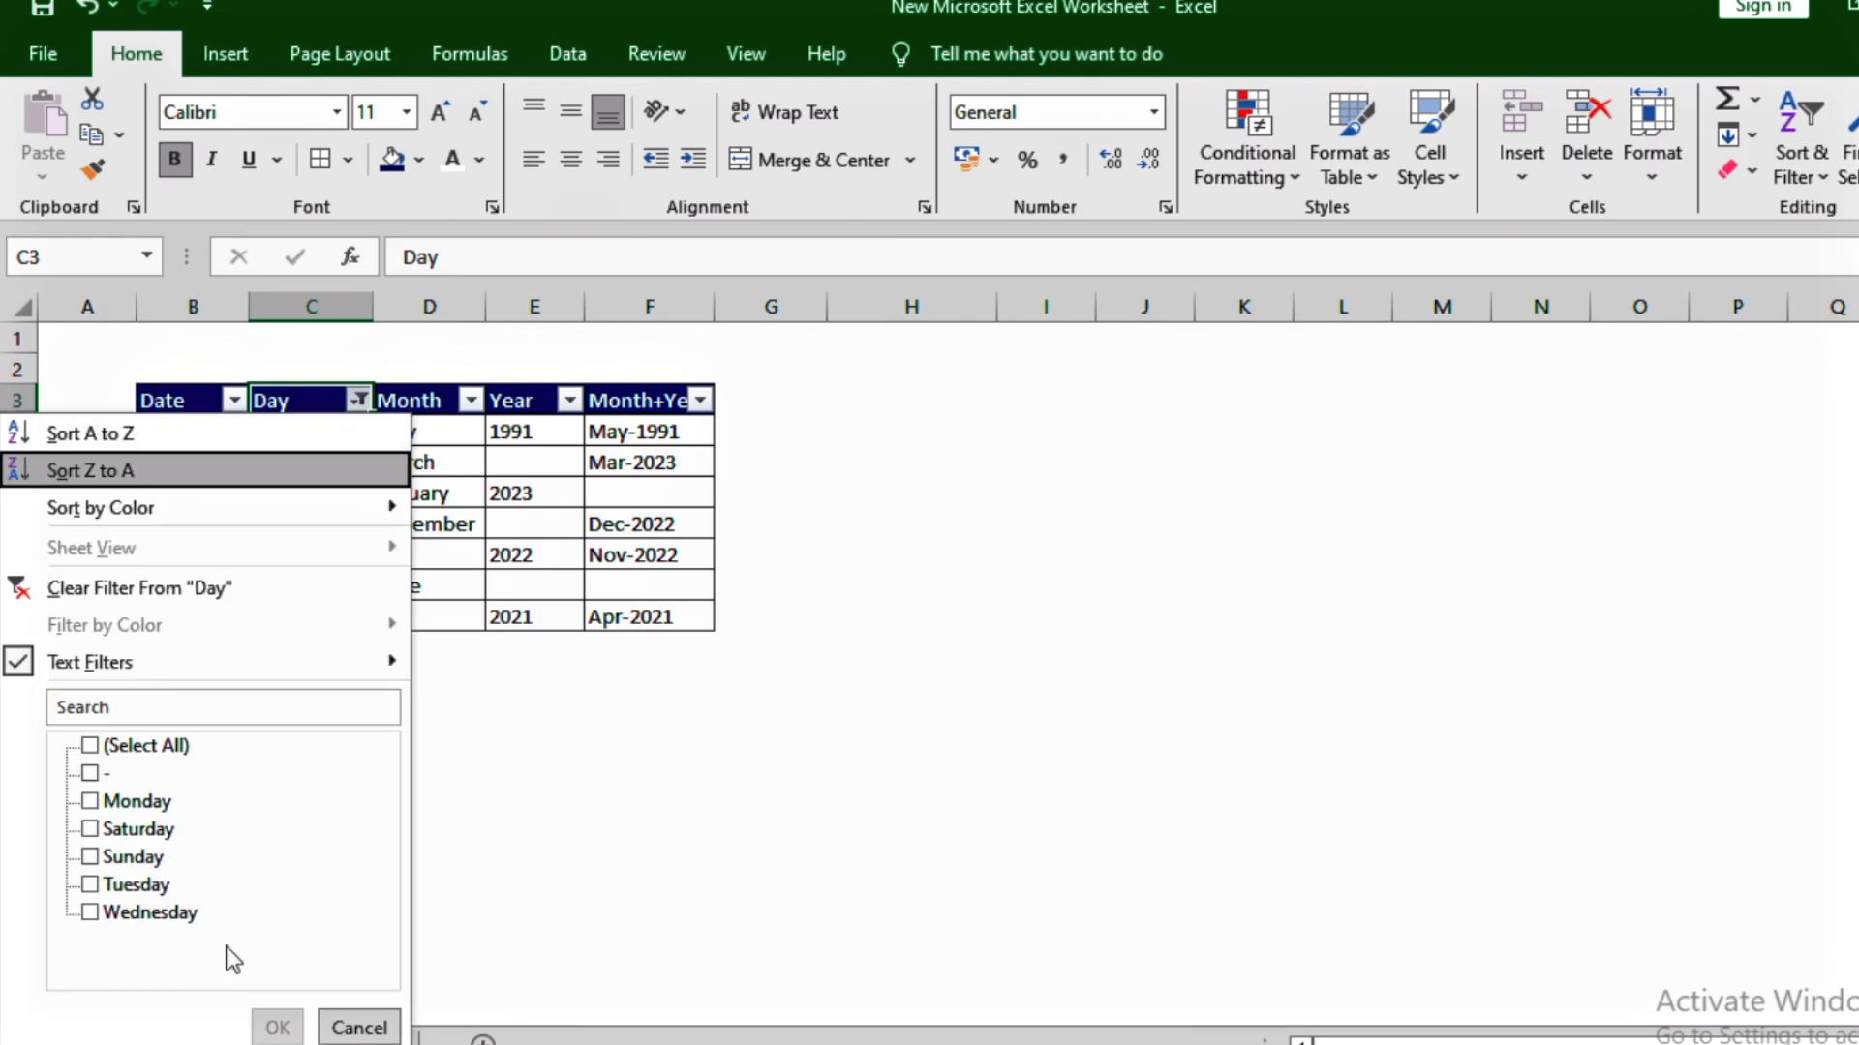
key(Down)
key(Down)
key(space)
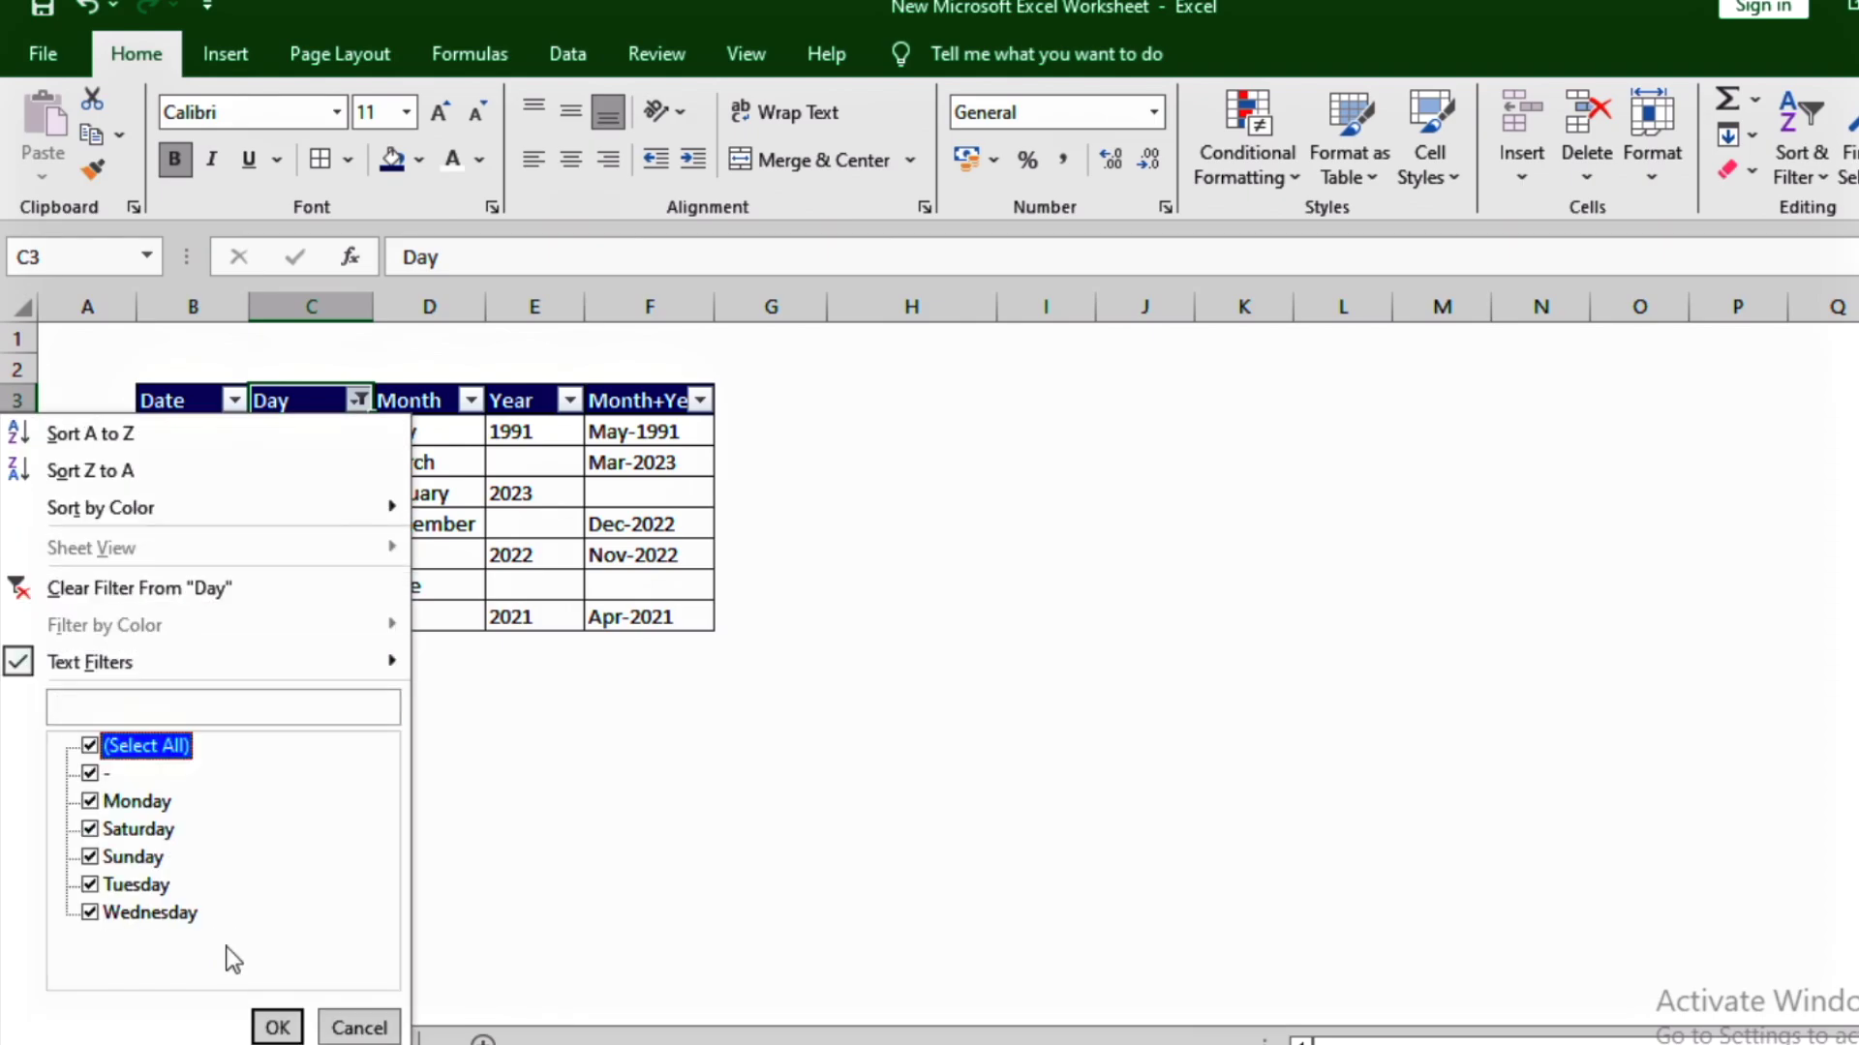
key(Return)
Step: Filter the Month column to show only the blank entries
key(Right)
key(alt+Down)
key(Down)
key(Down)
key(Down)
key(Down)
key(Down)
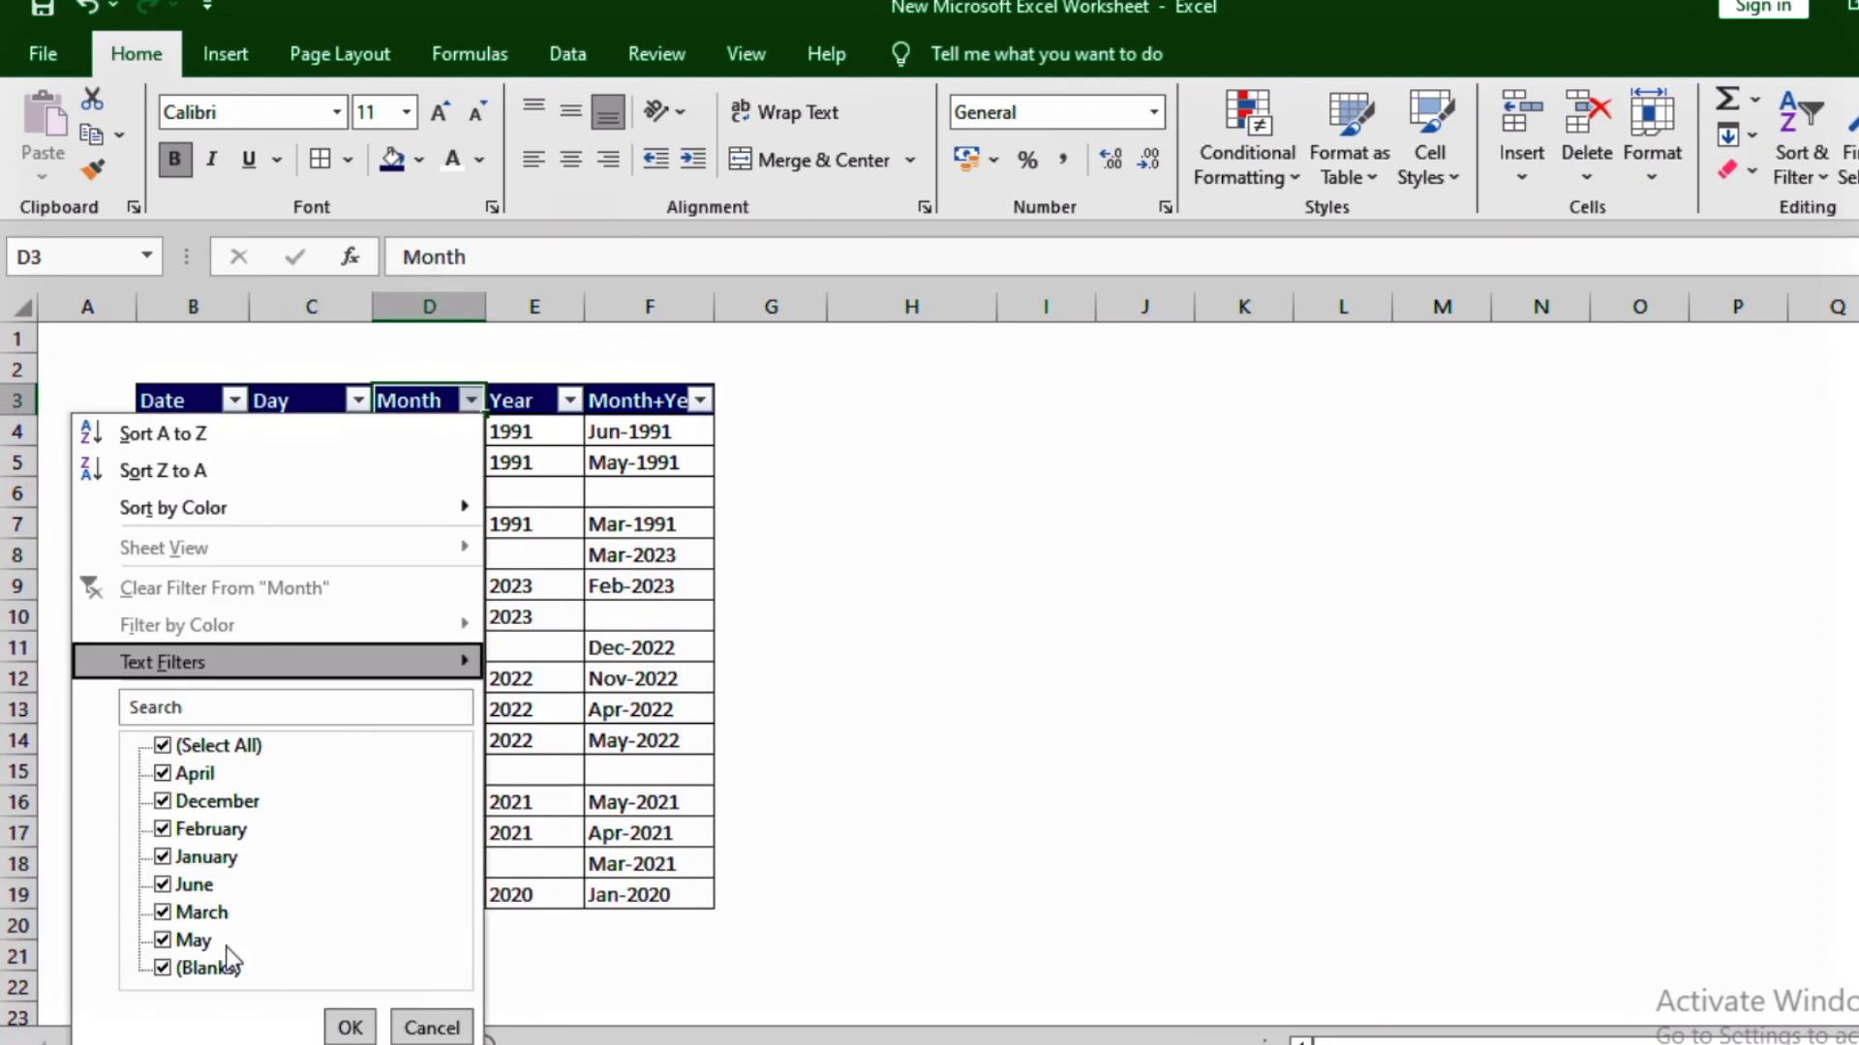
key(Down)
key(Down)
key(space)
key(End)
key(space)
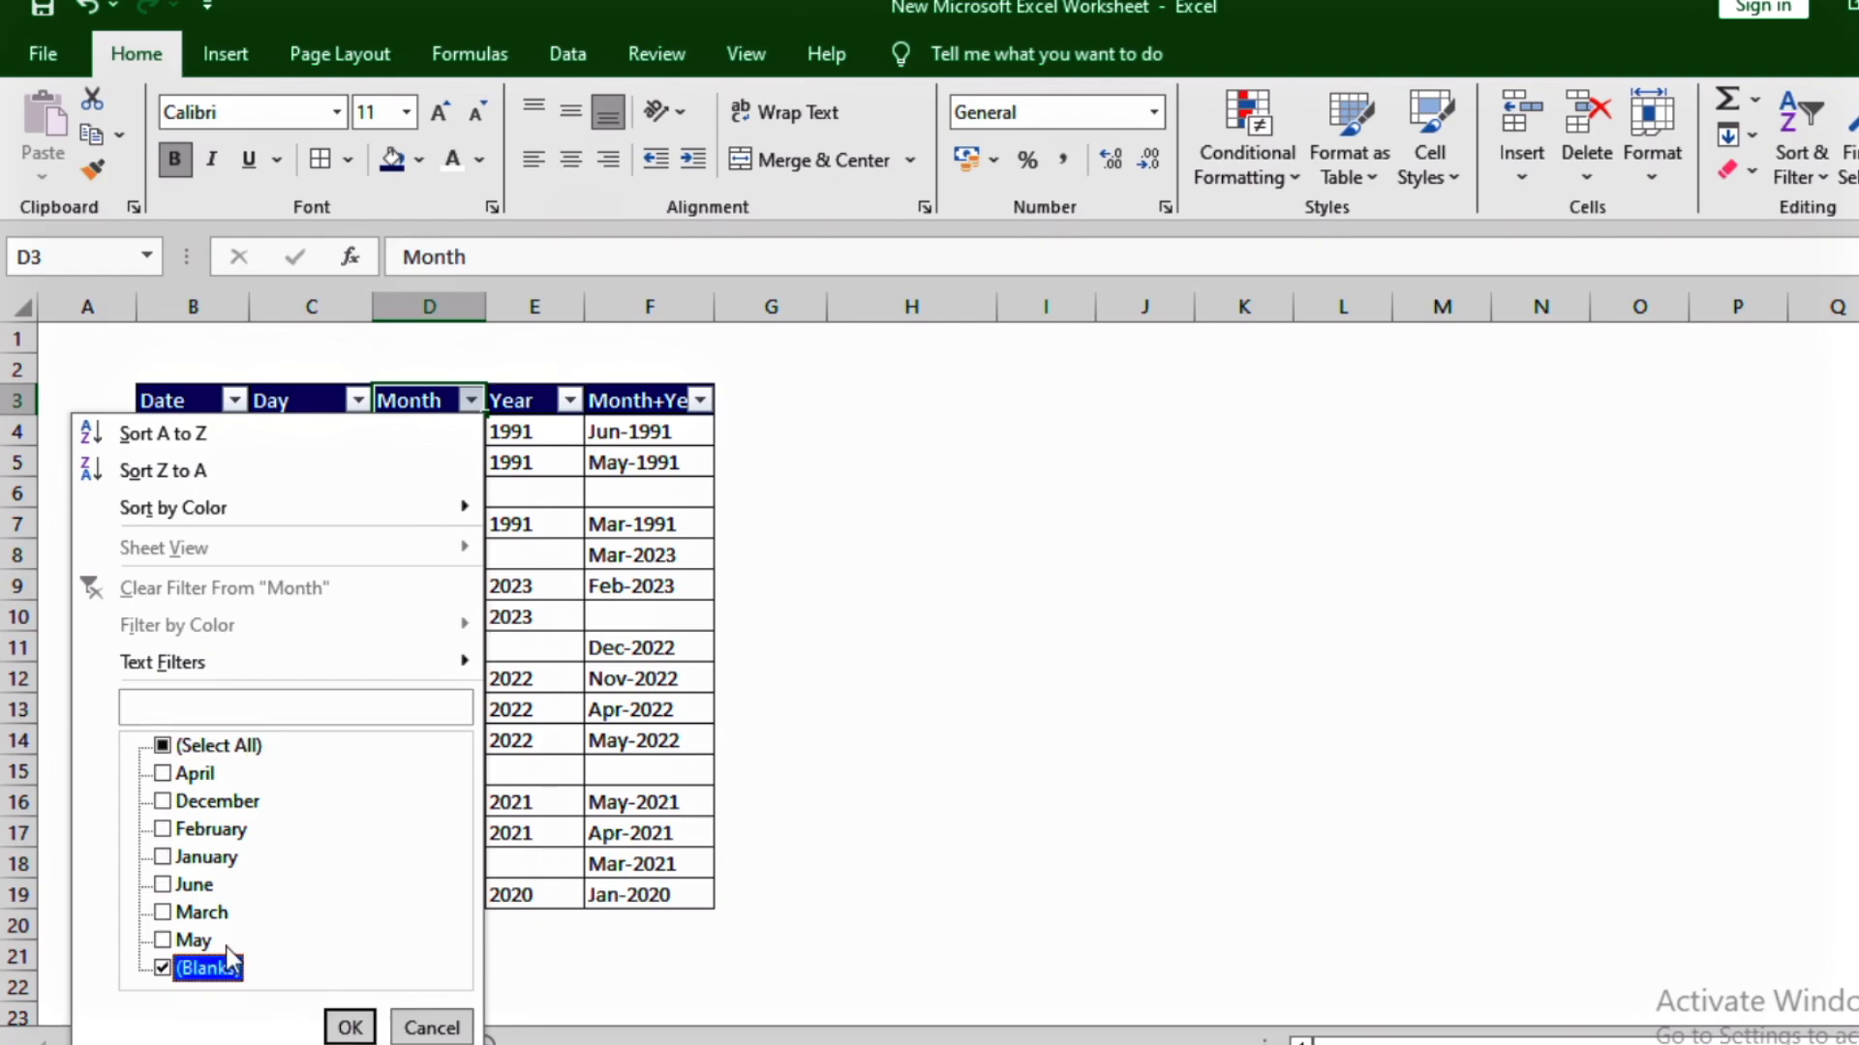
key(Return)
Step: Fill the filtered blank Month cells from D6 to D18 with 0
key(Down)
text(0)
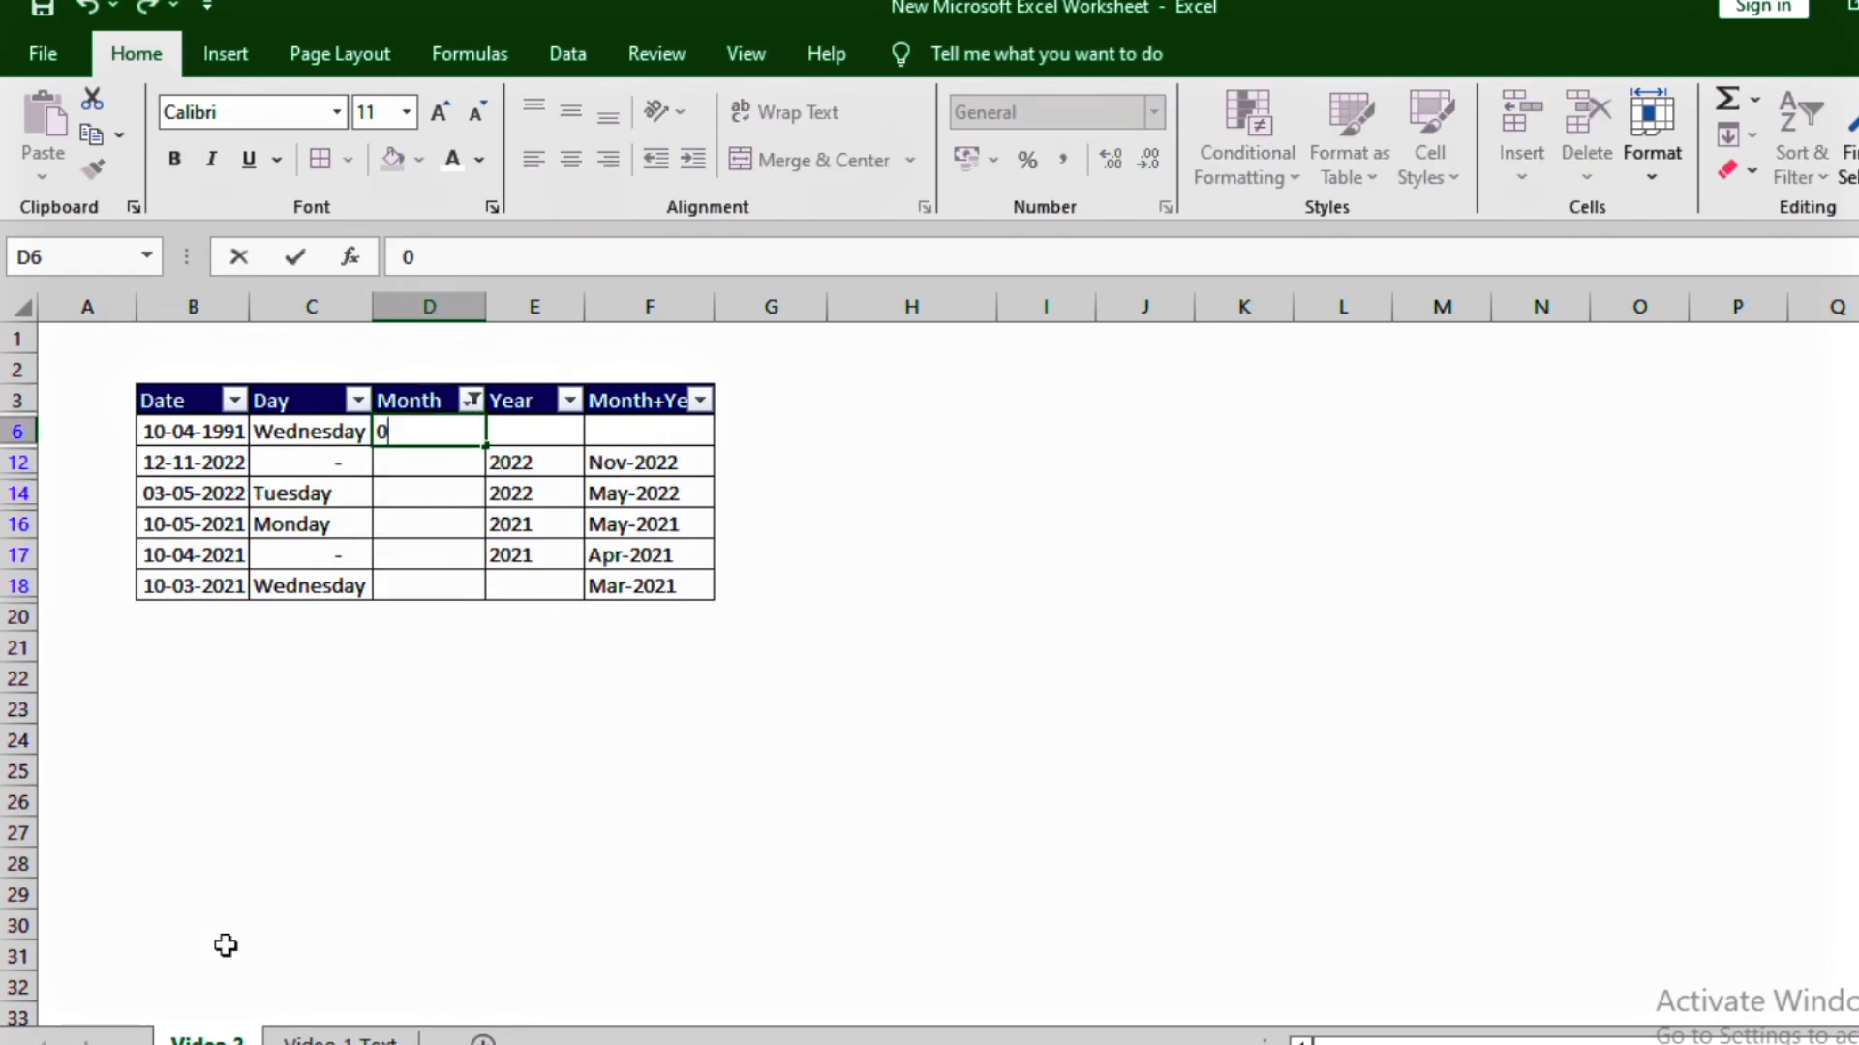
key(Return)
key(Up)
Step: Show all rows again by selecting every value in the Month column's filter
key(Up)
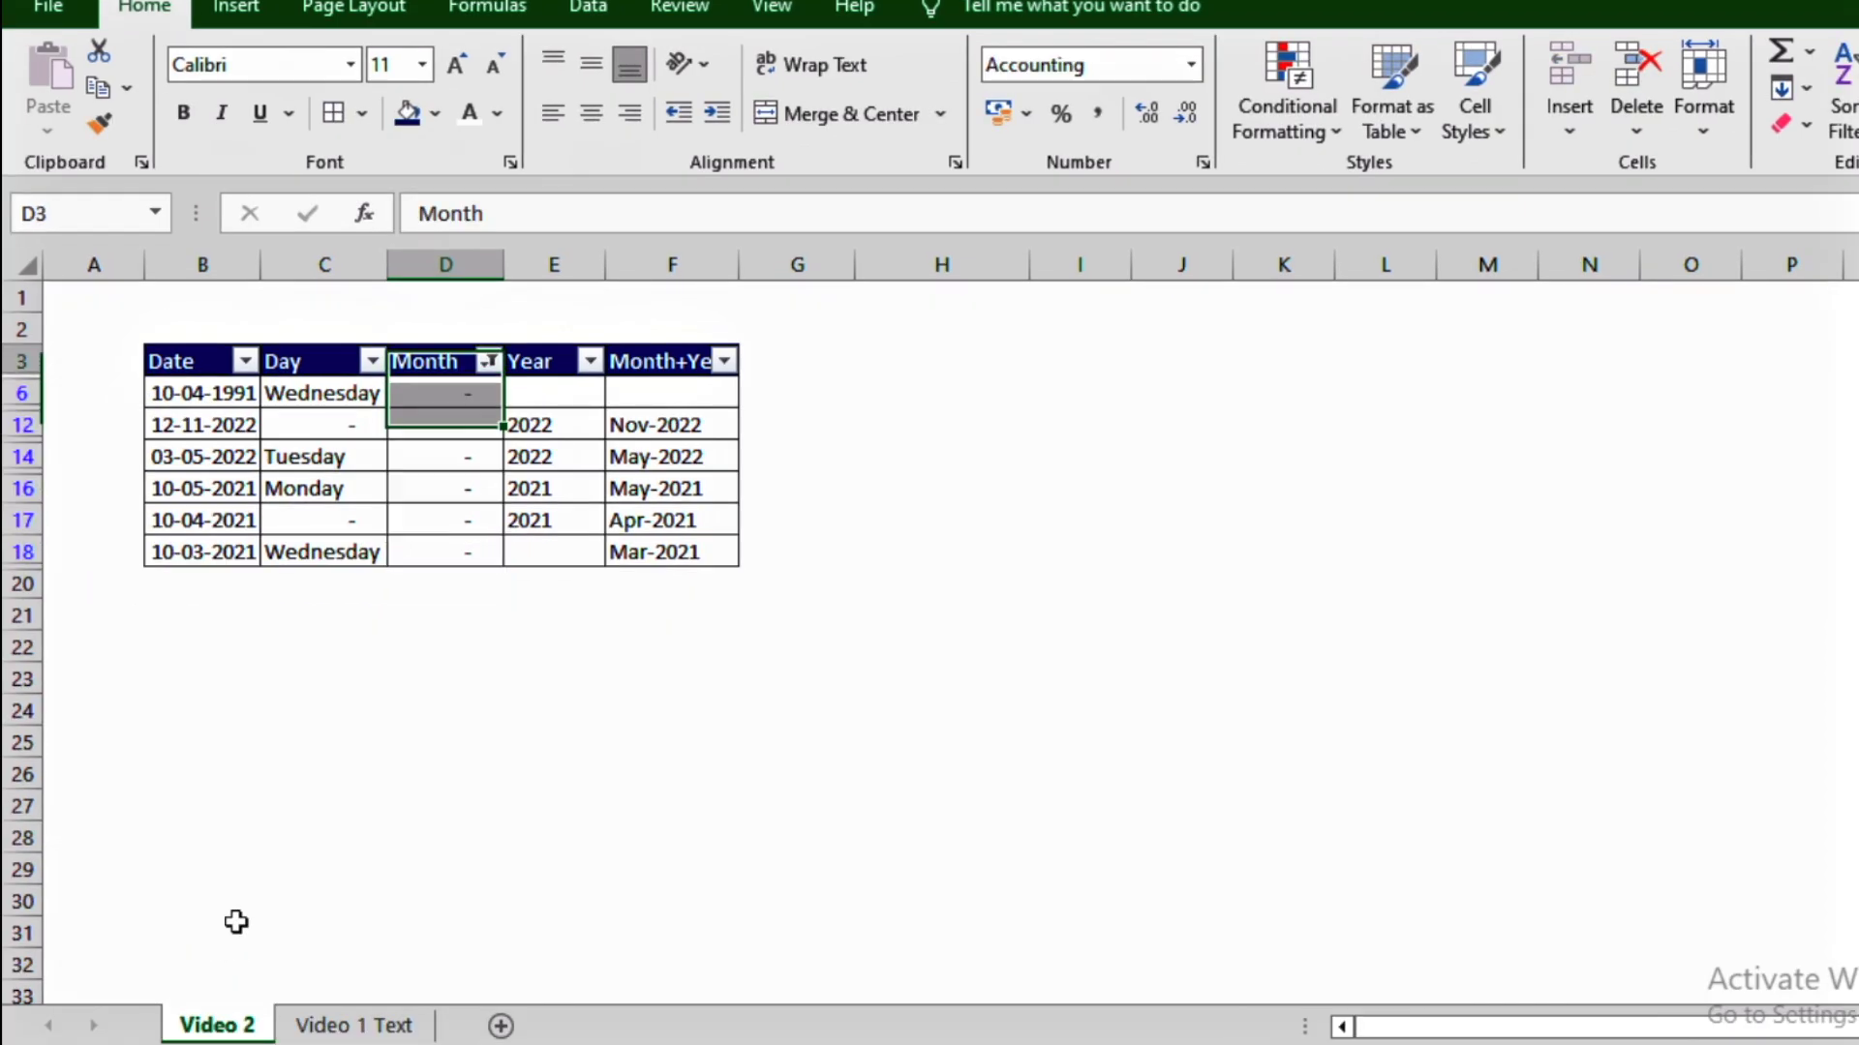
key(alt+Down)
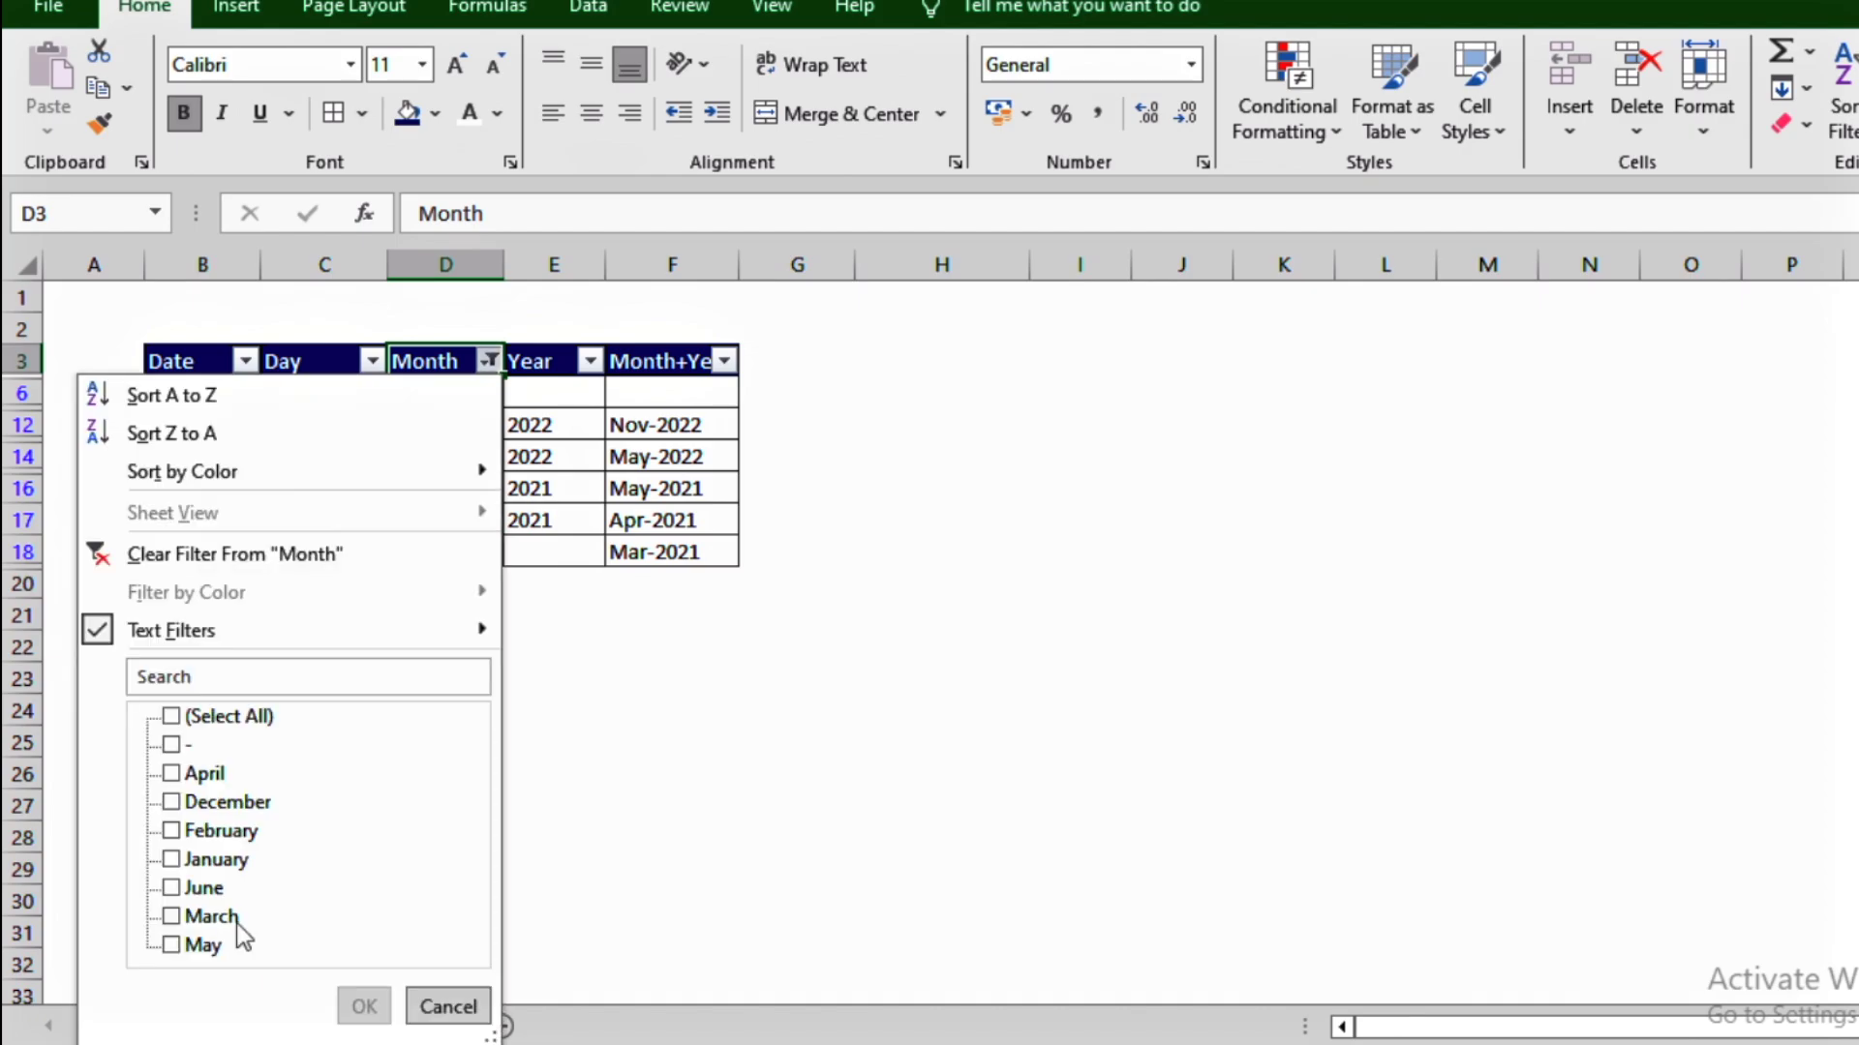
key(Down)
key(Down)
key(Down)
key(Down)
key(Down)
key(Down)
key(Down)
key(Down)
key(space)
key(Return)
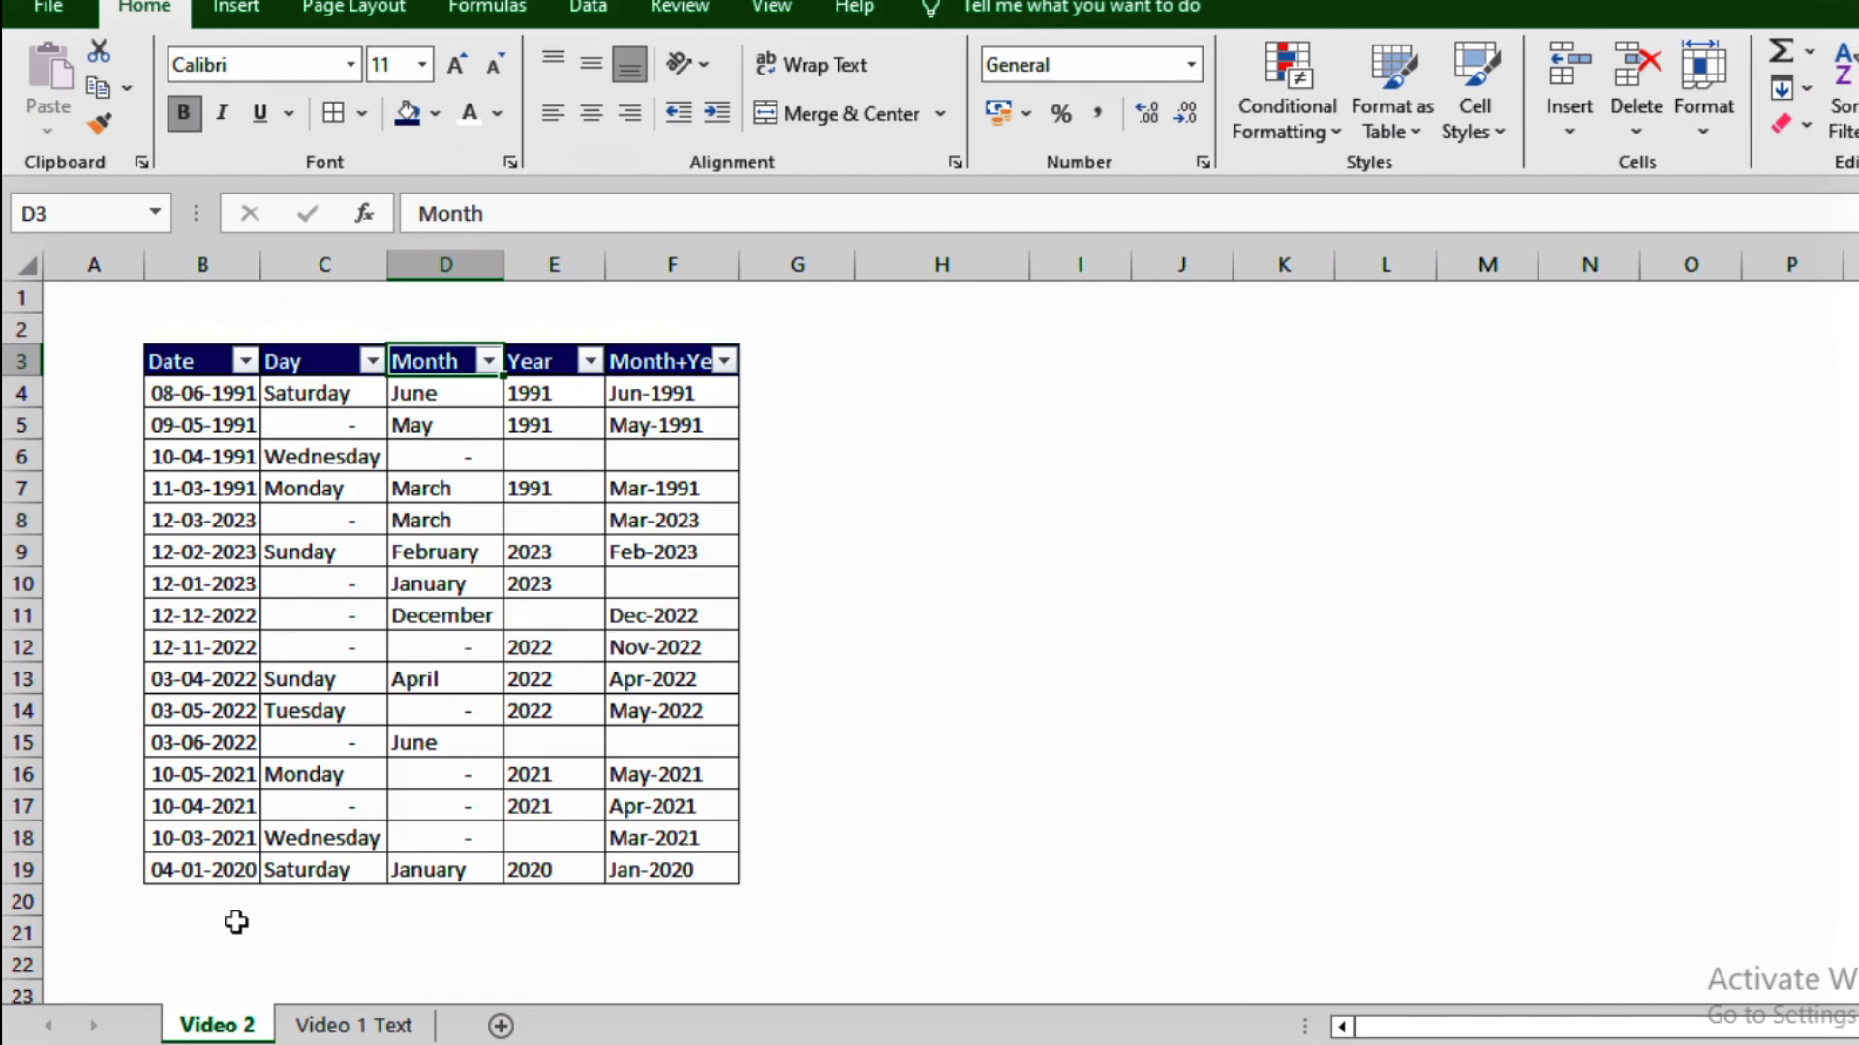
key(Left)
key(Left)
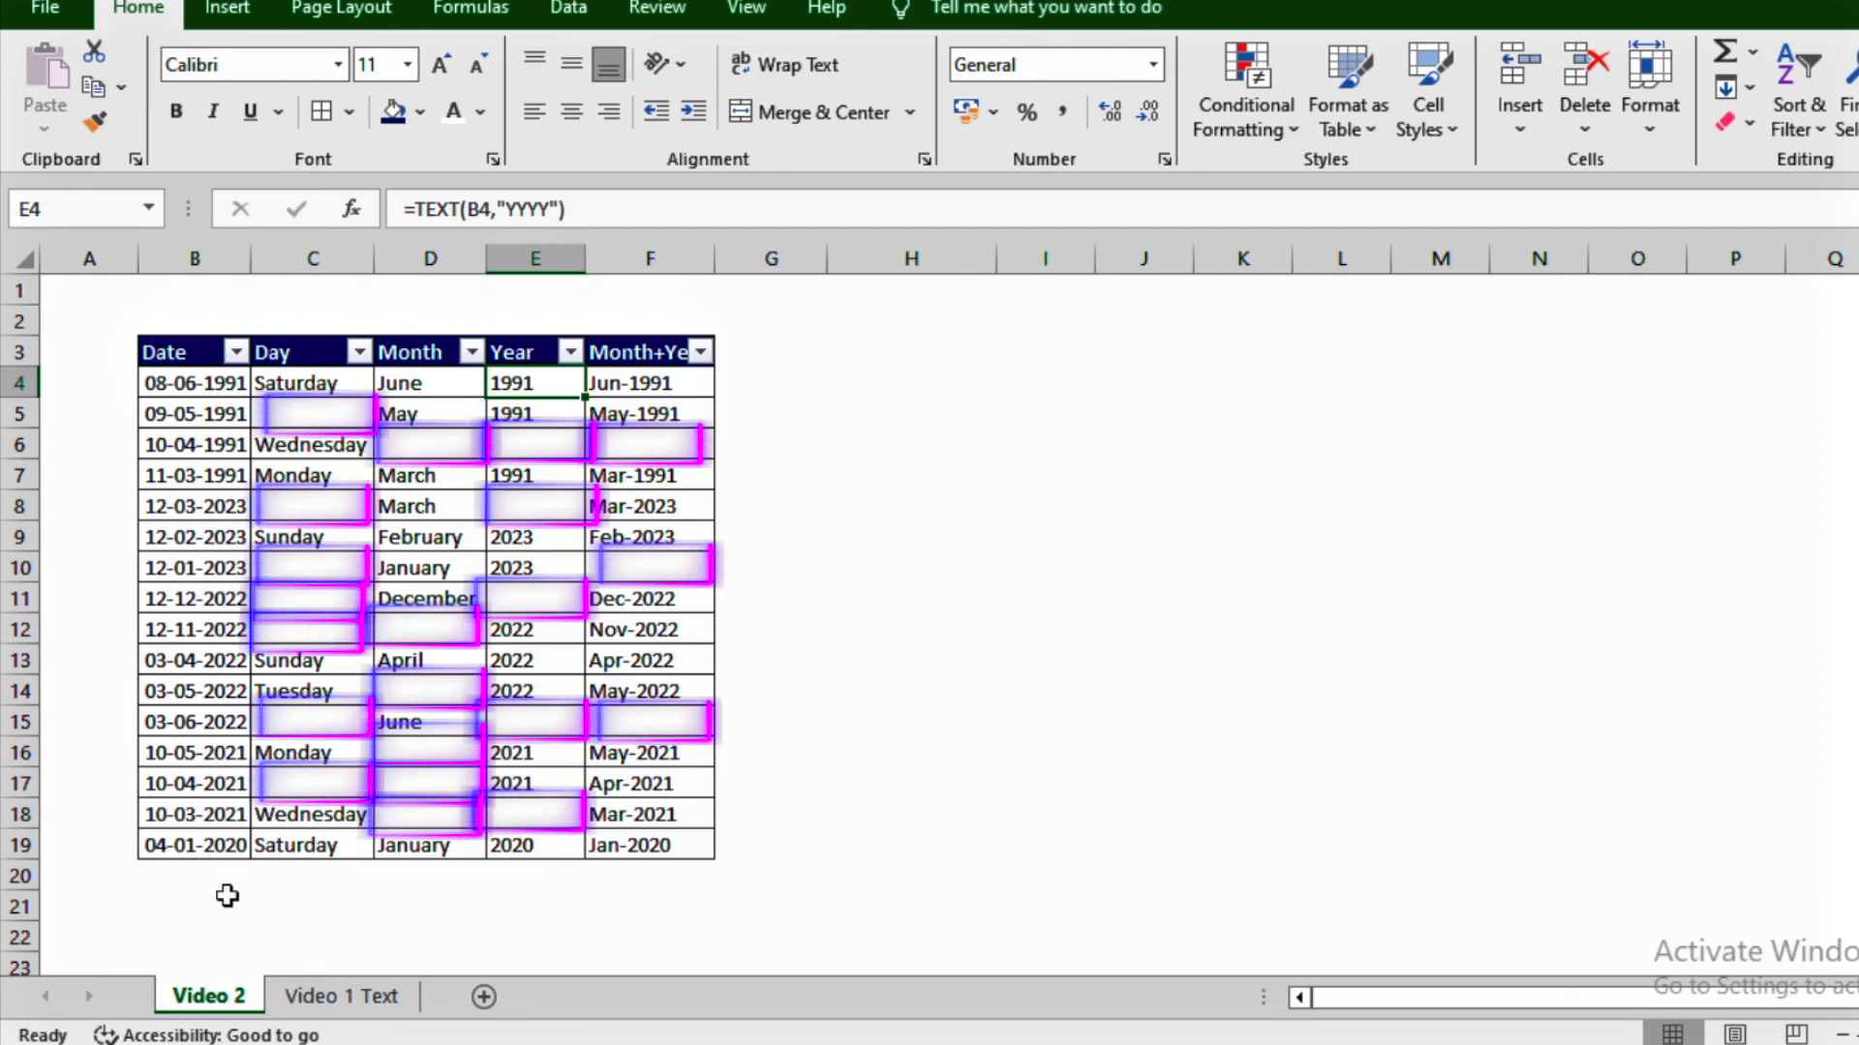
Step: Select all blank cells within the table B3:F19 using Go To Special with the Blanks option
key(Up)
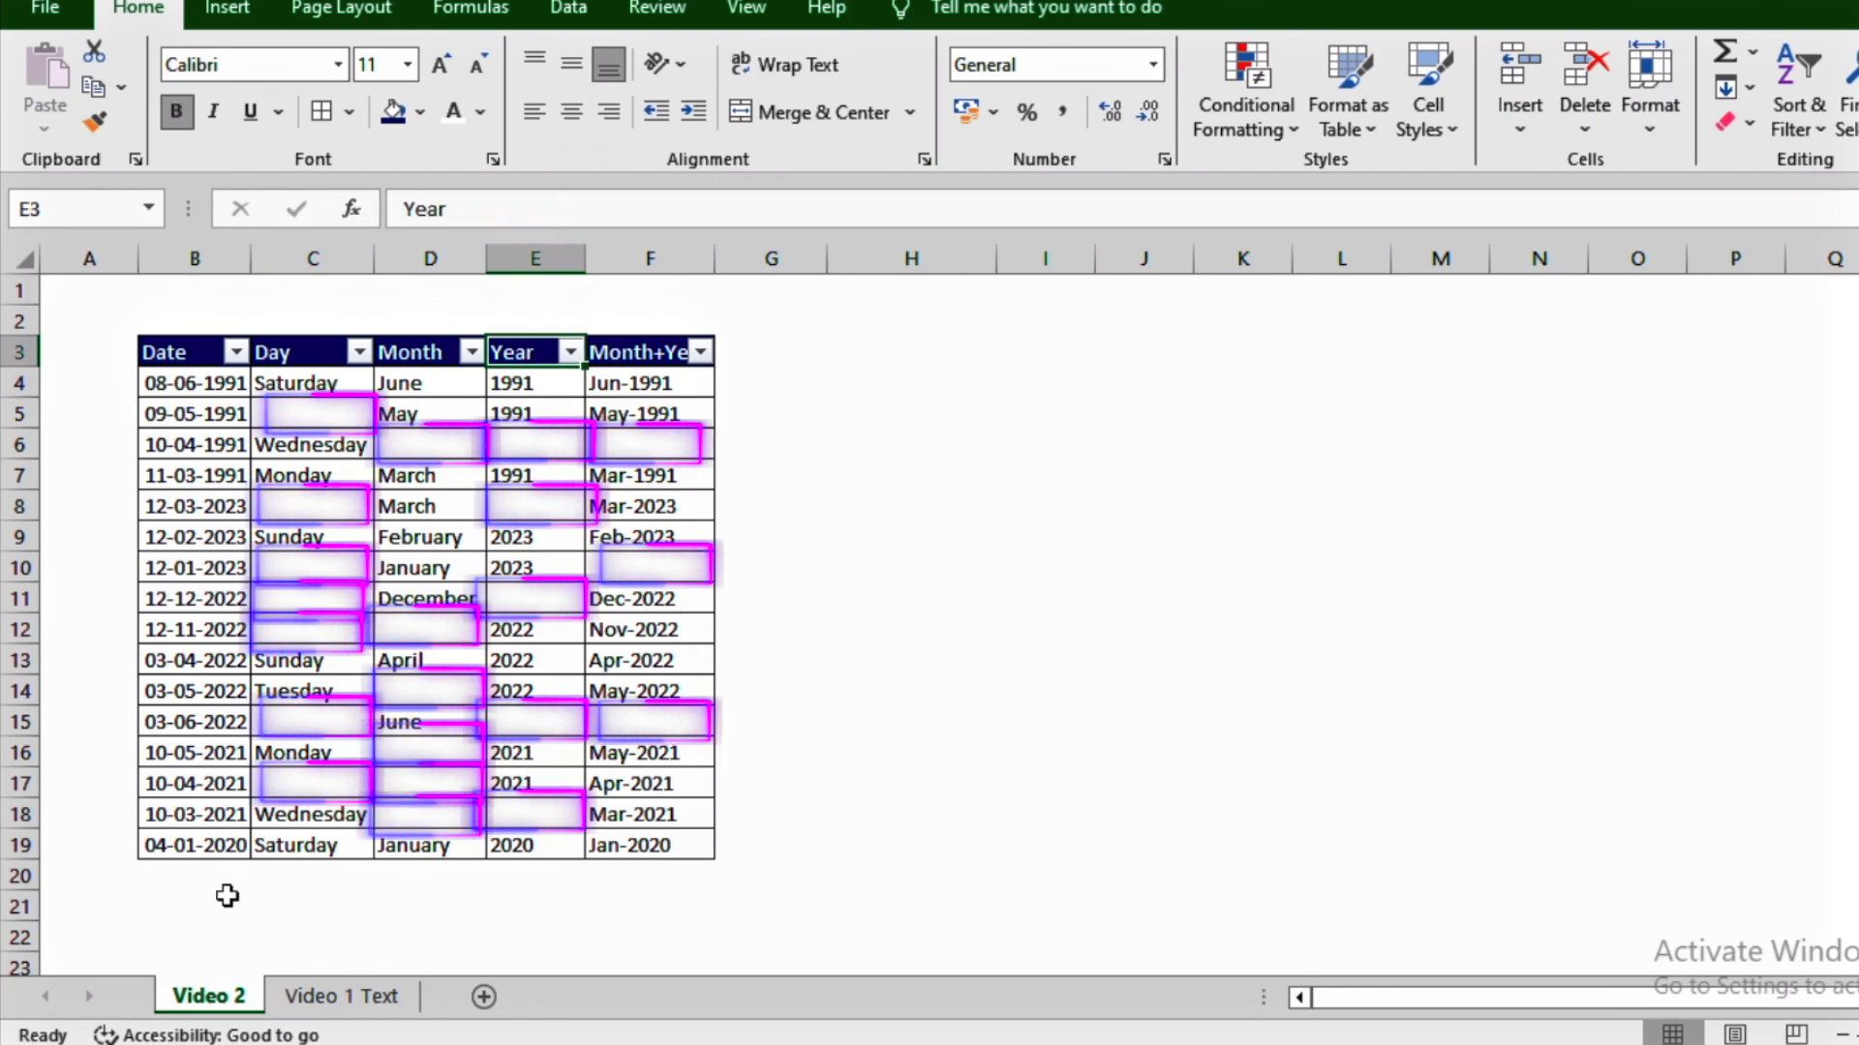
key(Left)
key(Left)
key(Left)
key(ctrl+shift+Down)
key(ctrl+shift+Right)
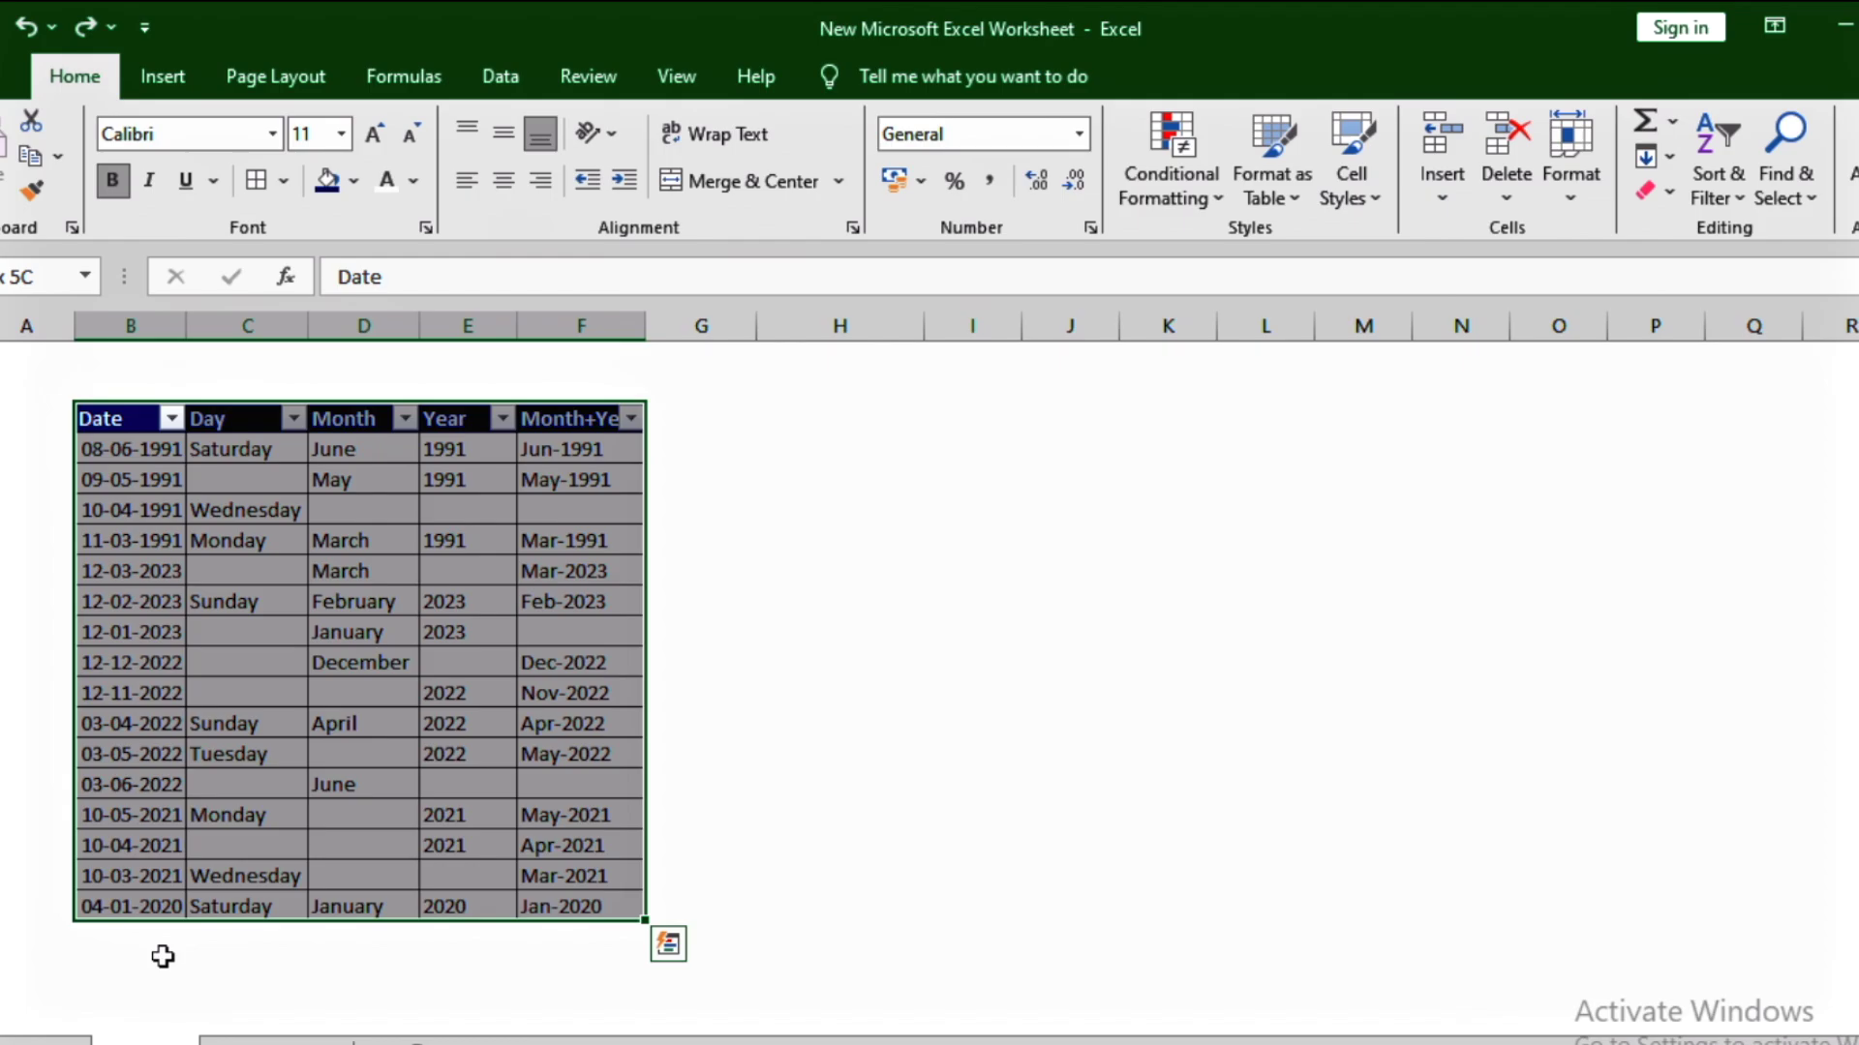
click(78, 80)
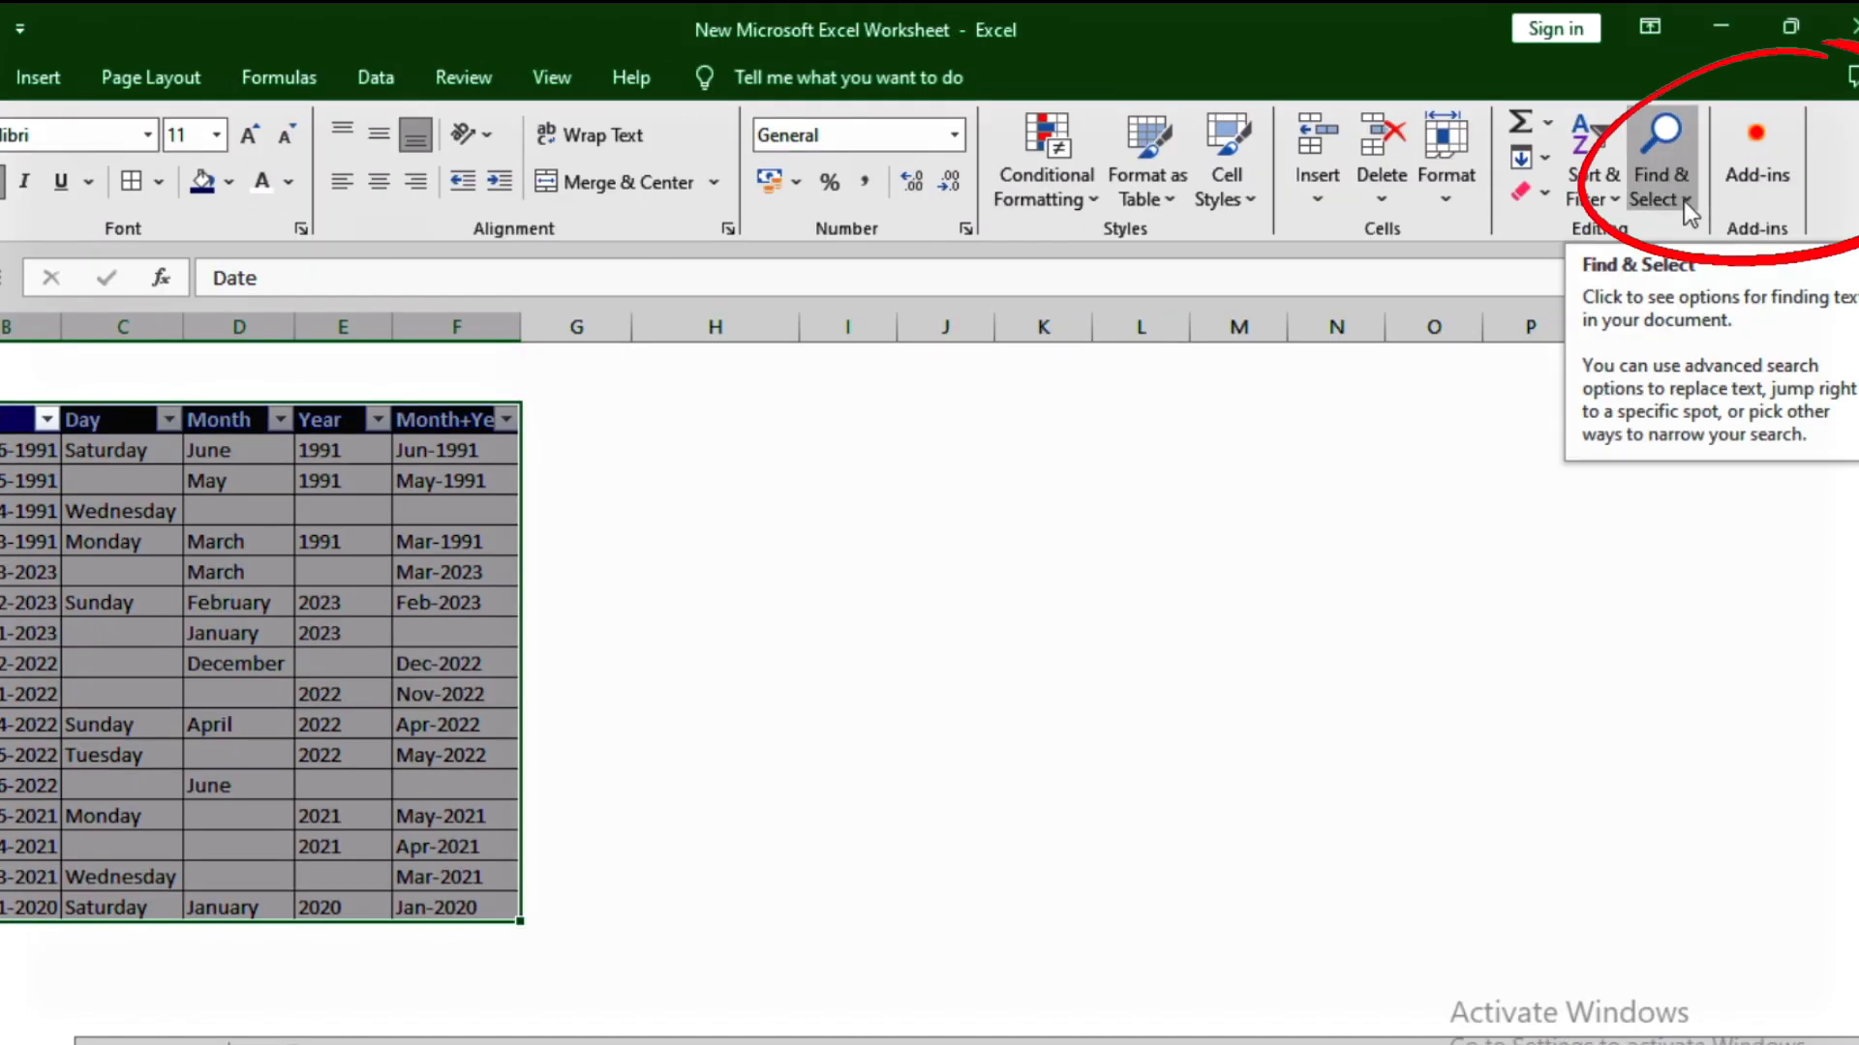
click(1682, 201)
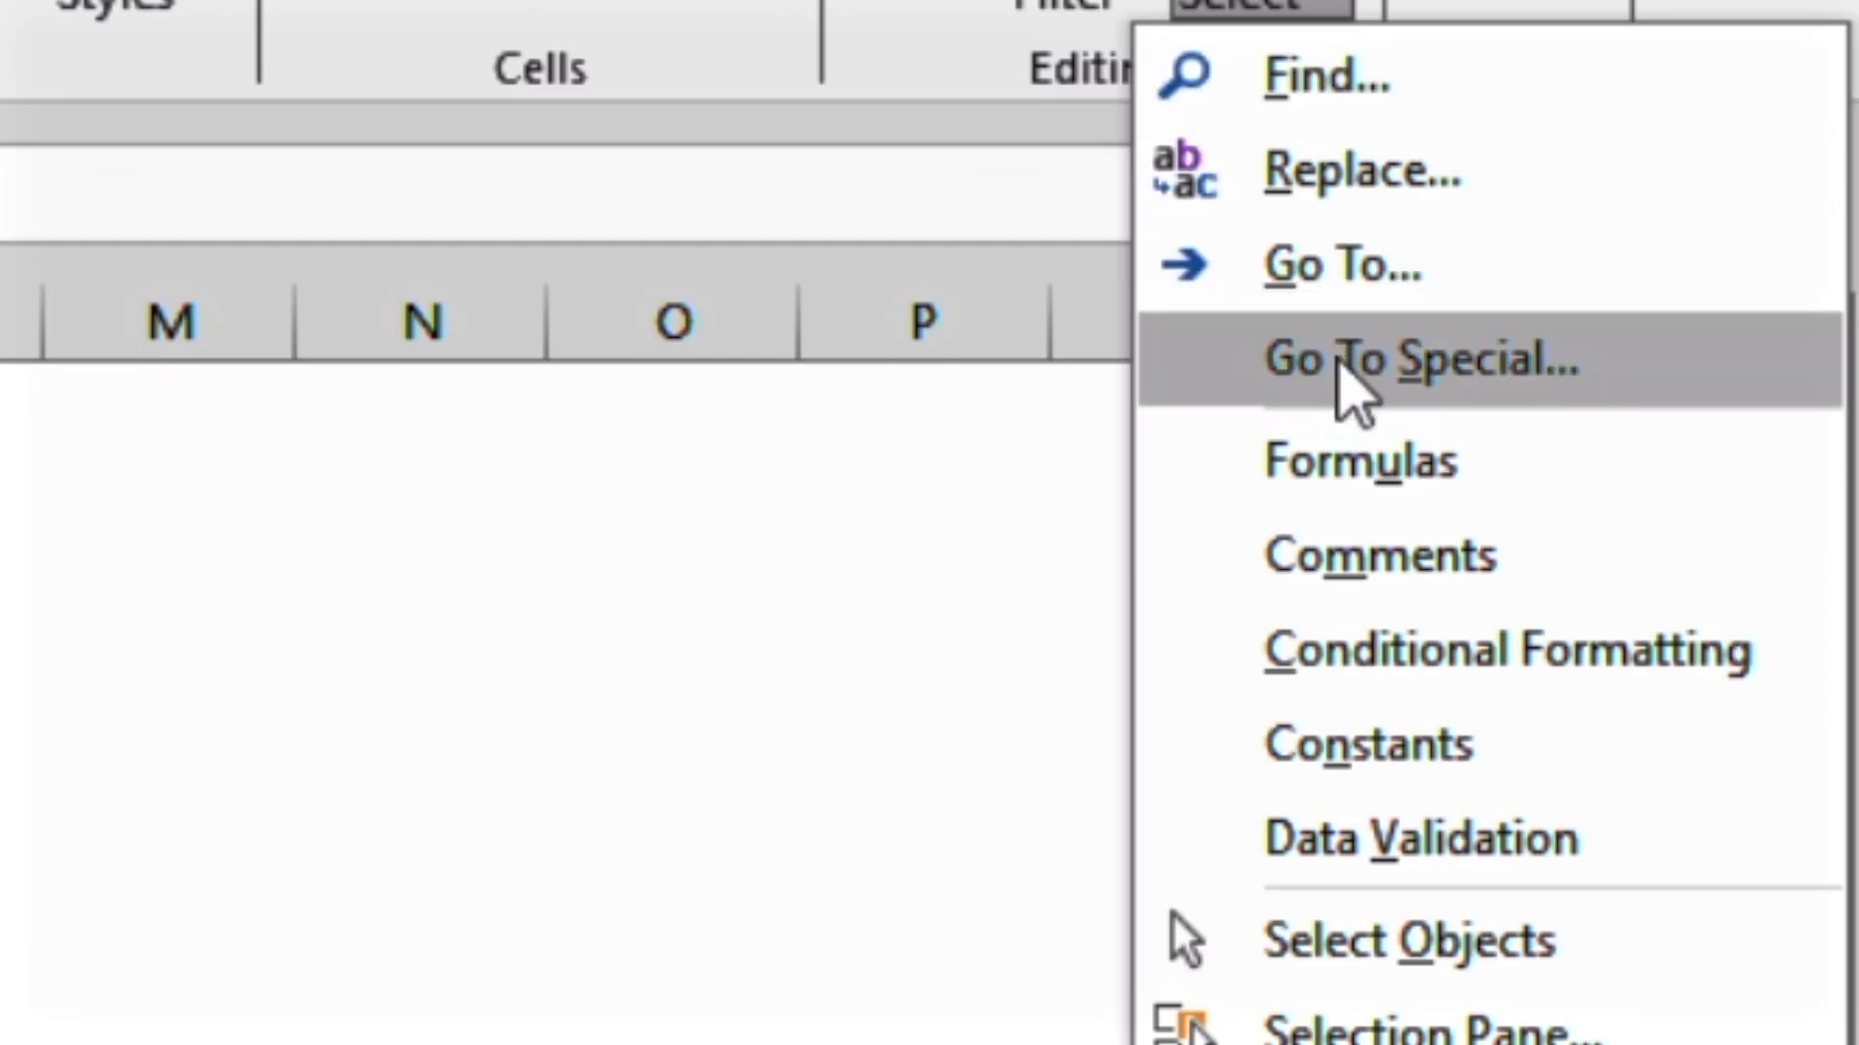
click(1344, 370)
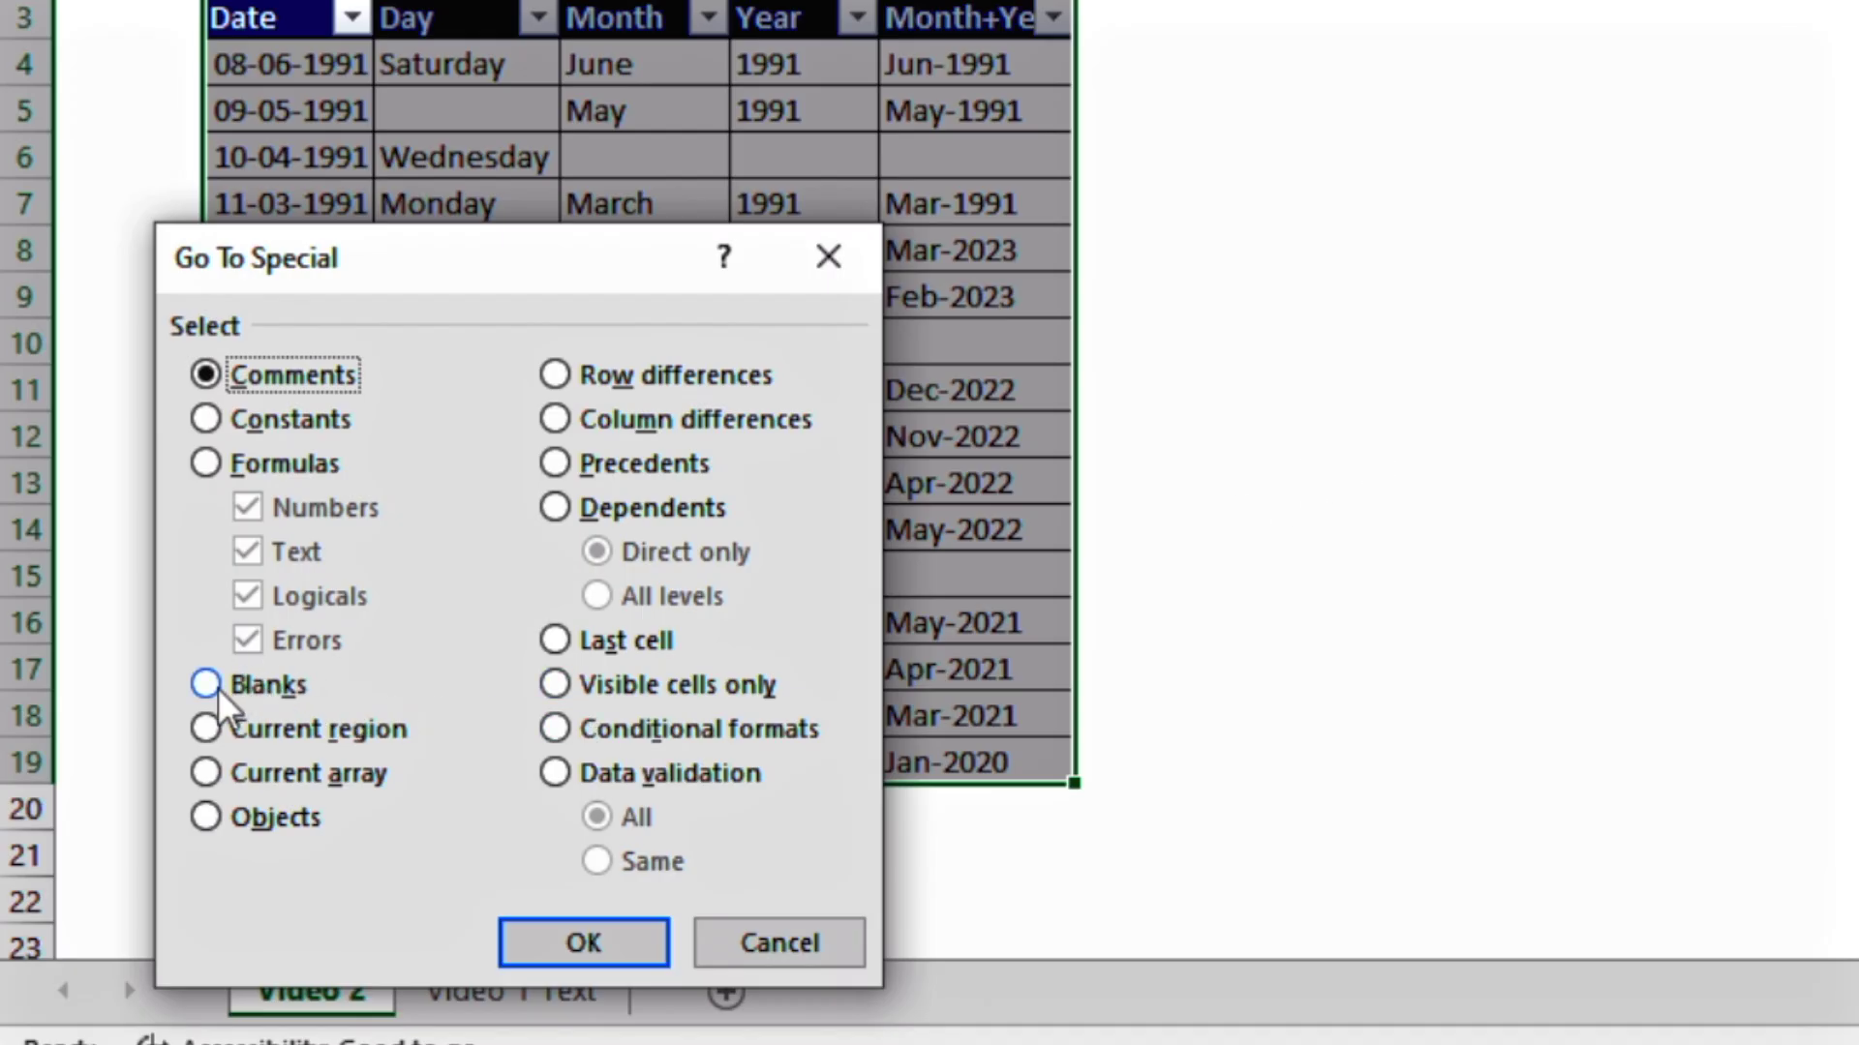
click(206, 685)
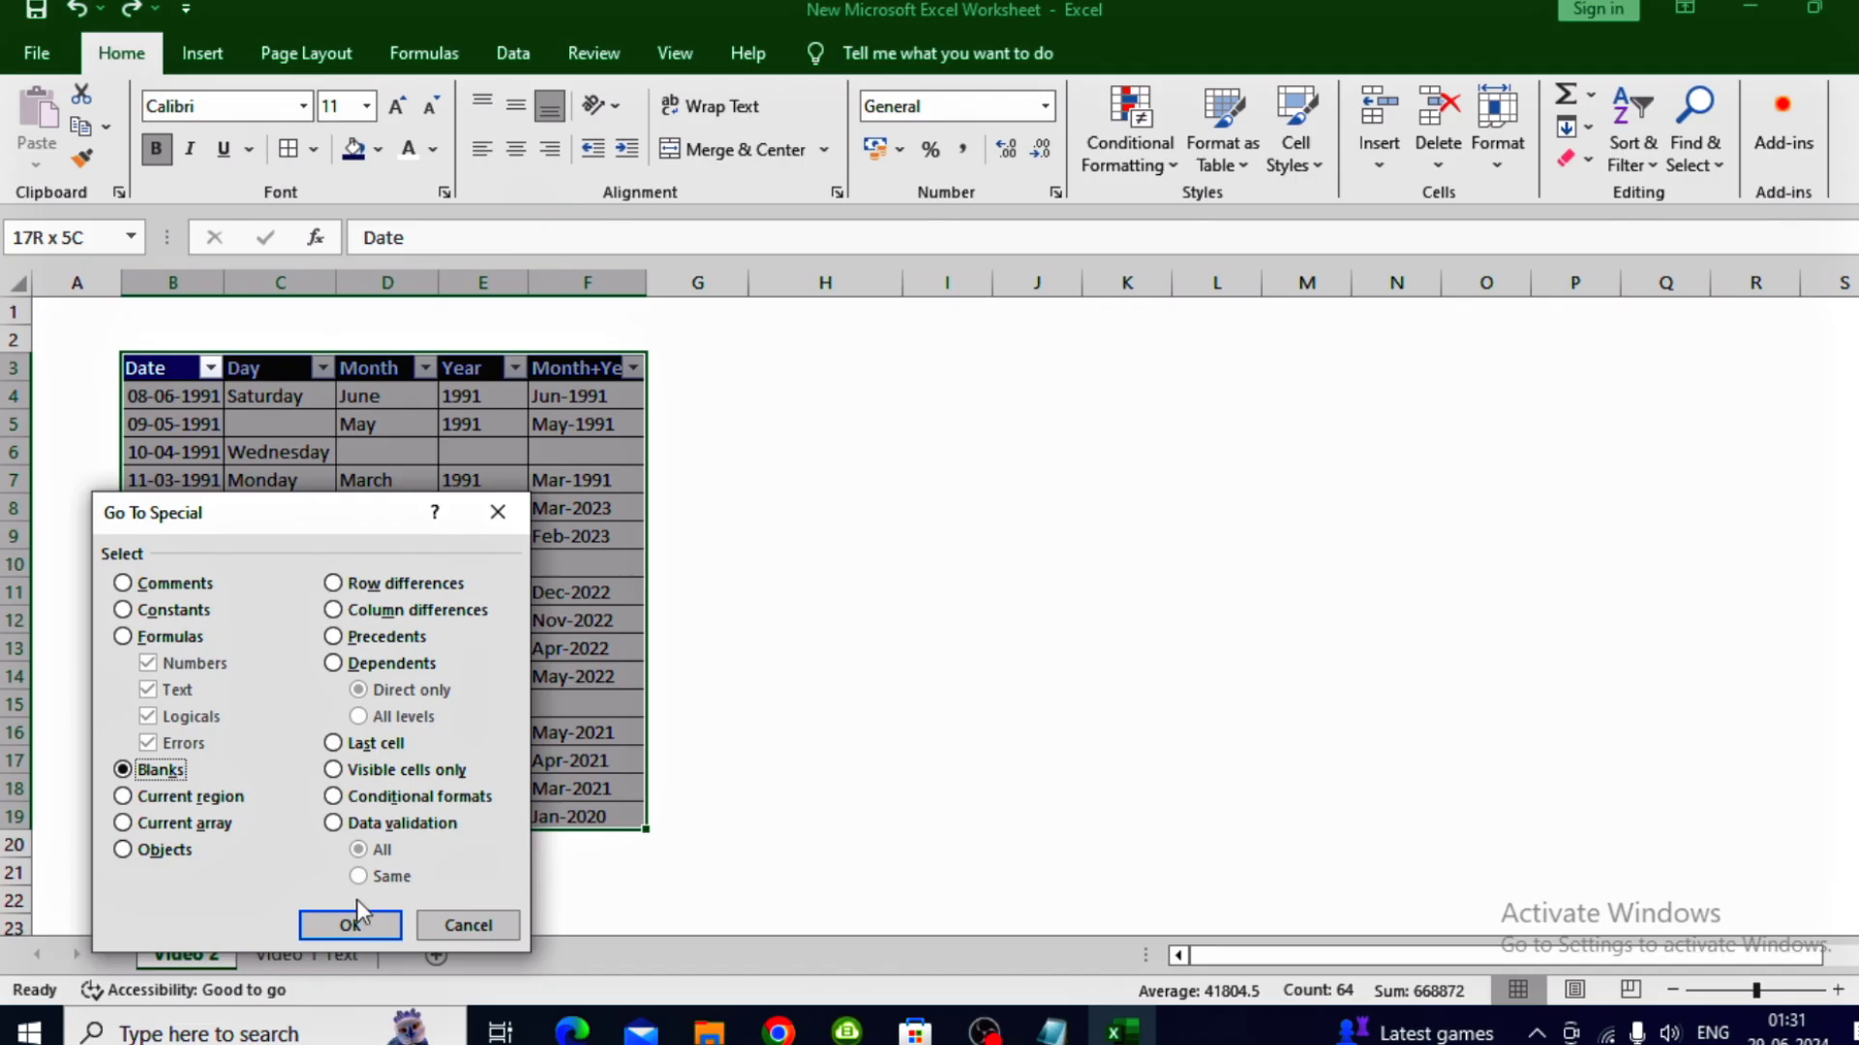
click(350, 925)
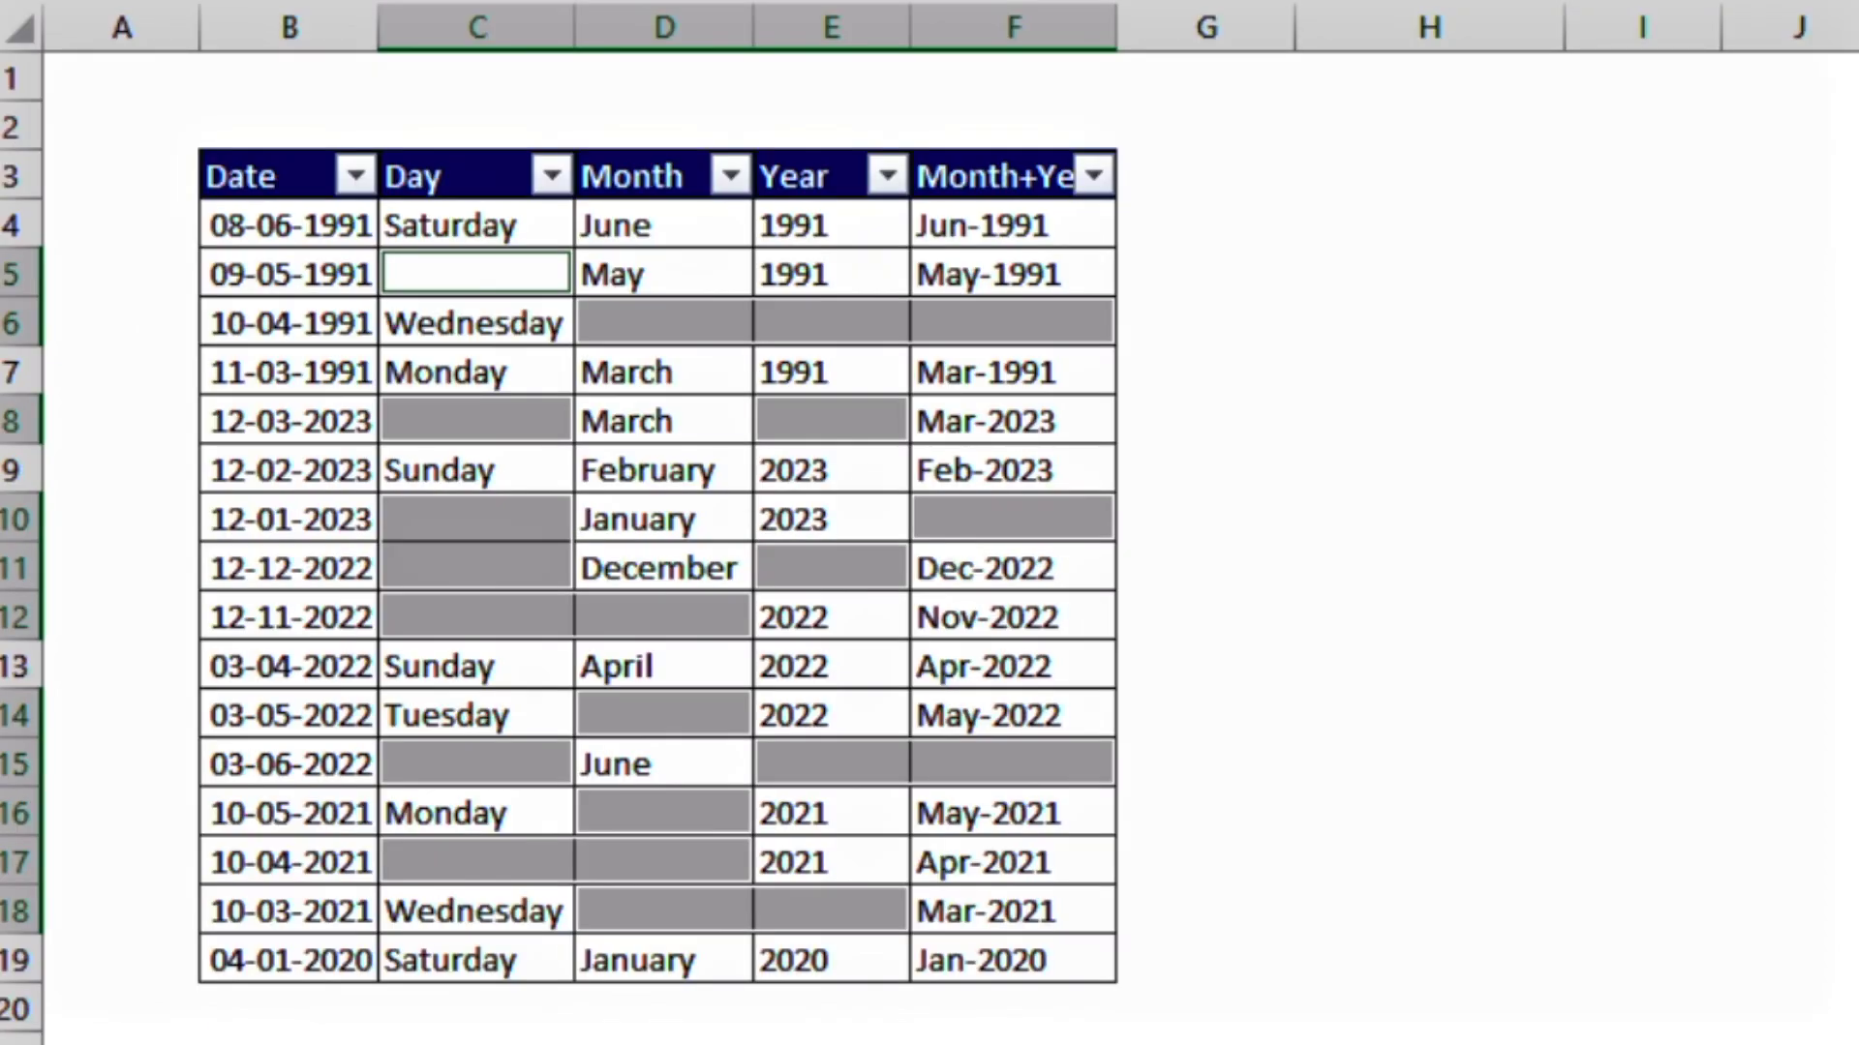
Step: Fill all selected blank cells of the date table with 0 at once and format them with Comma Style
text(0)
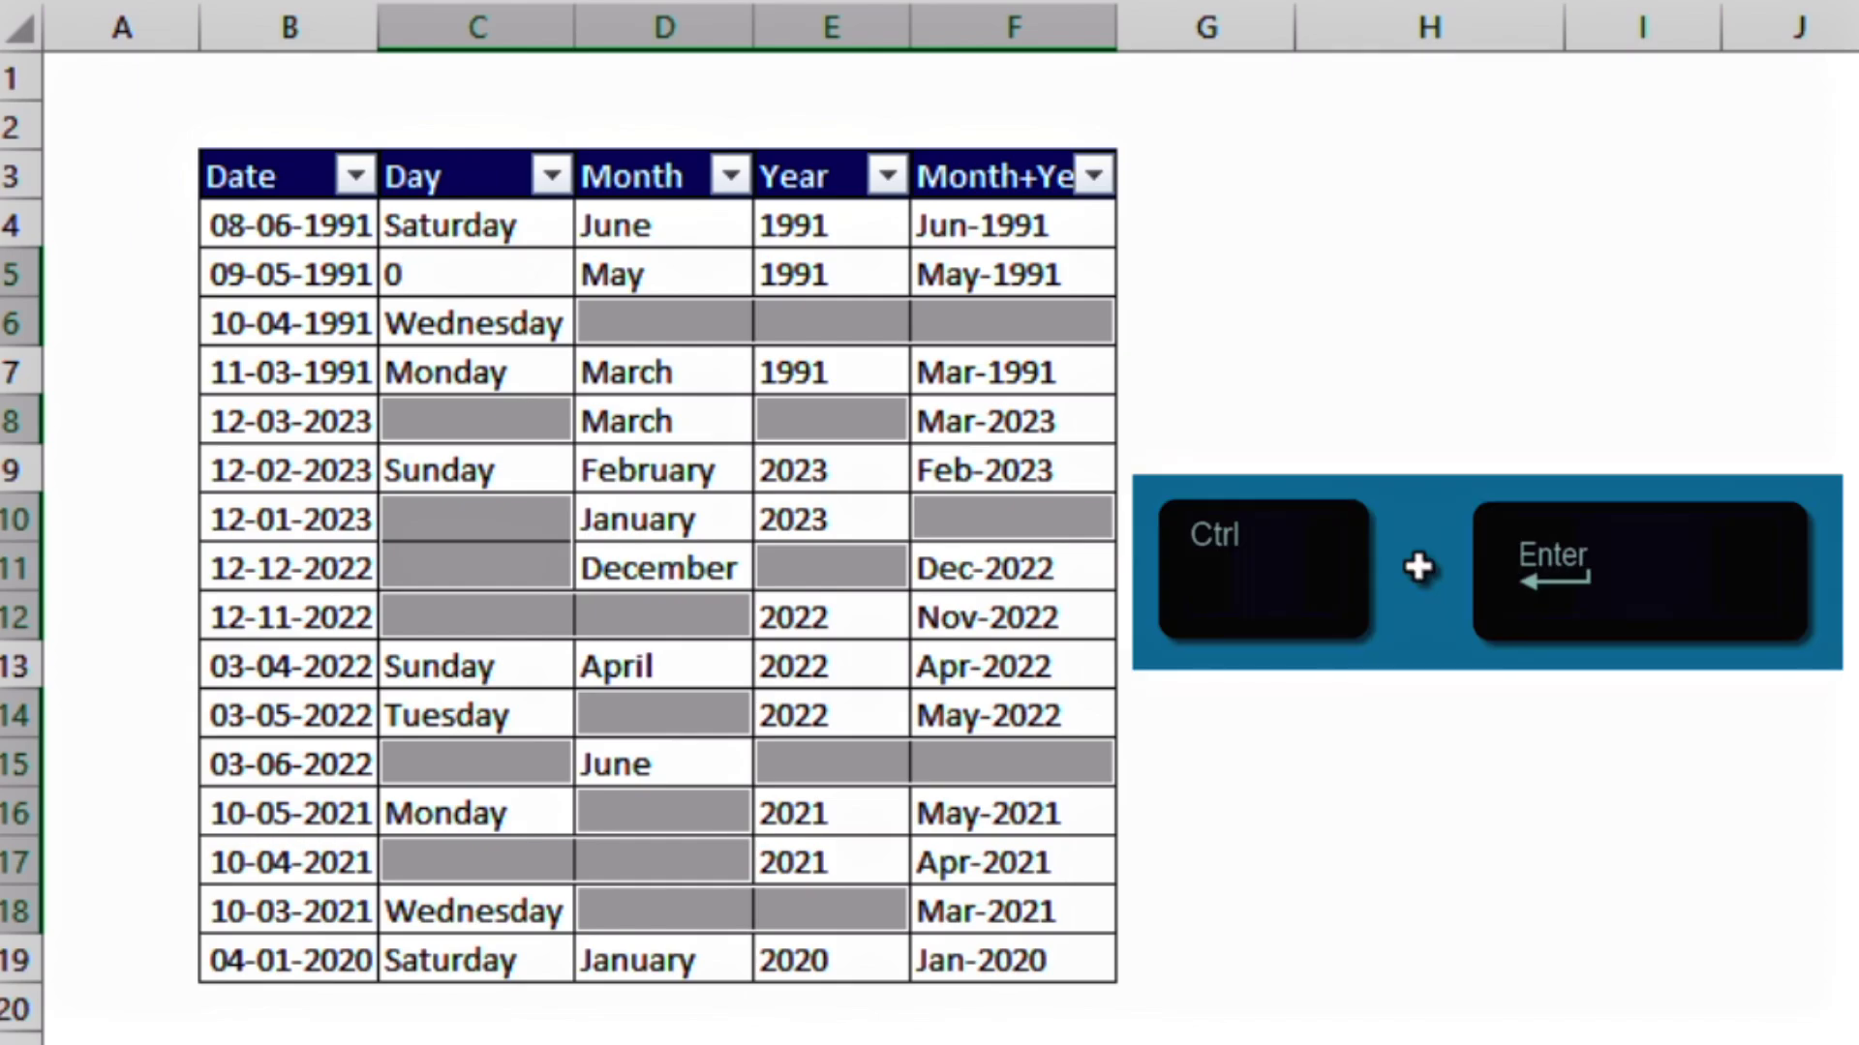
key(ctrl+Return)
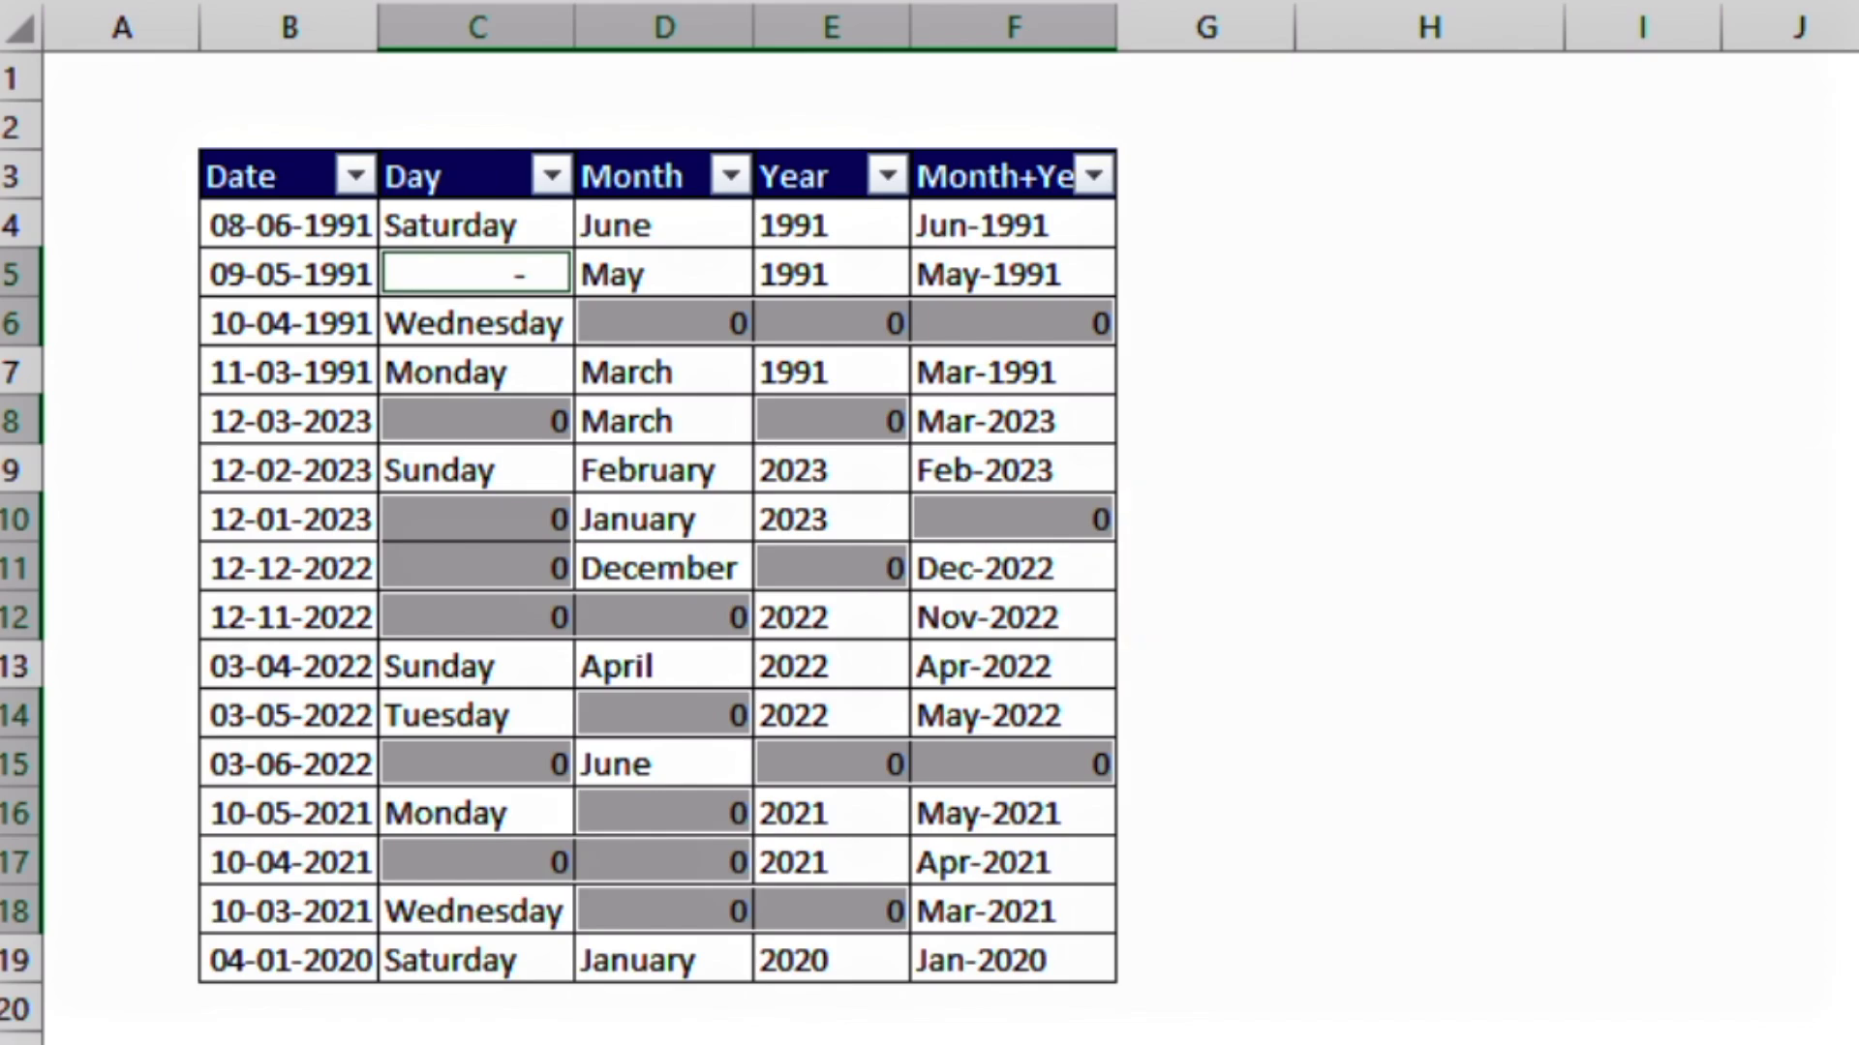
key(alt+h)
key(k)
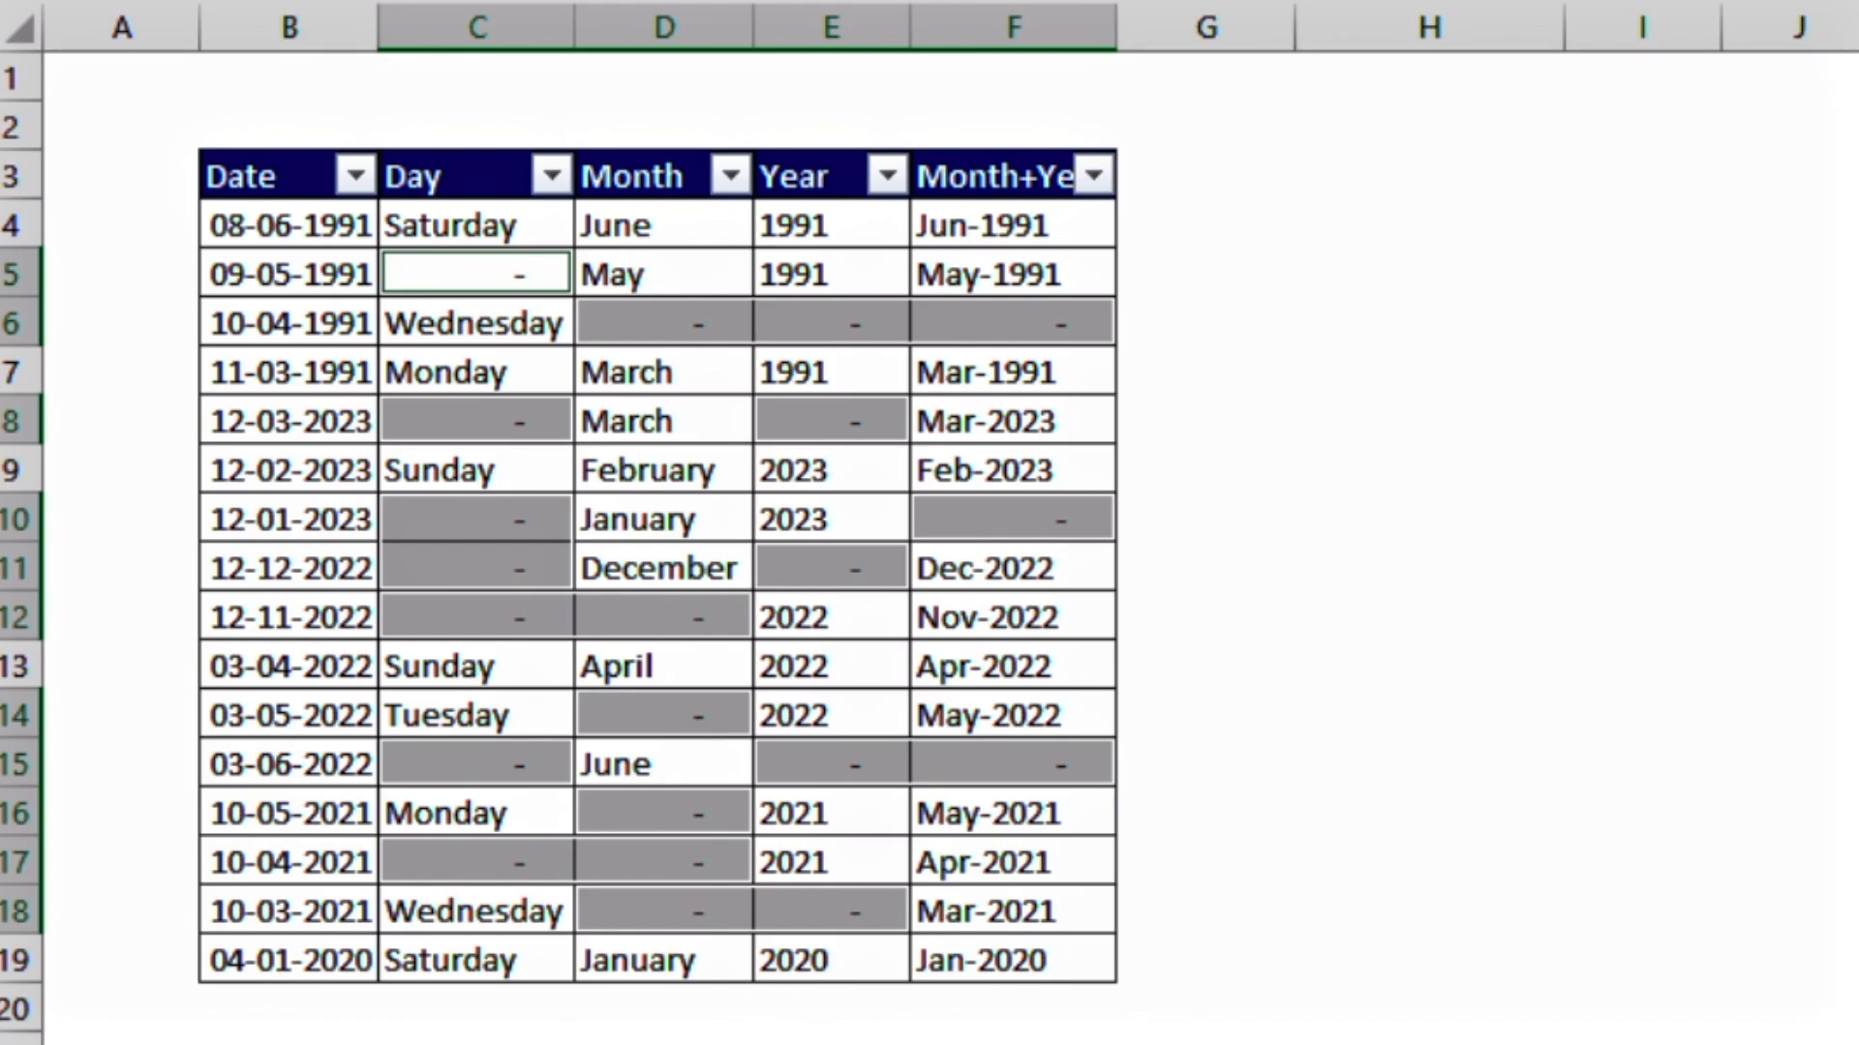
click(780, 477)
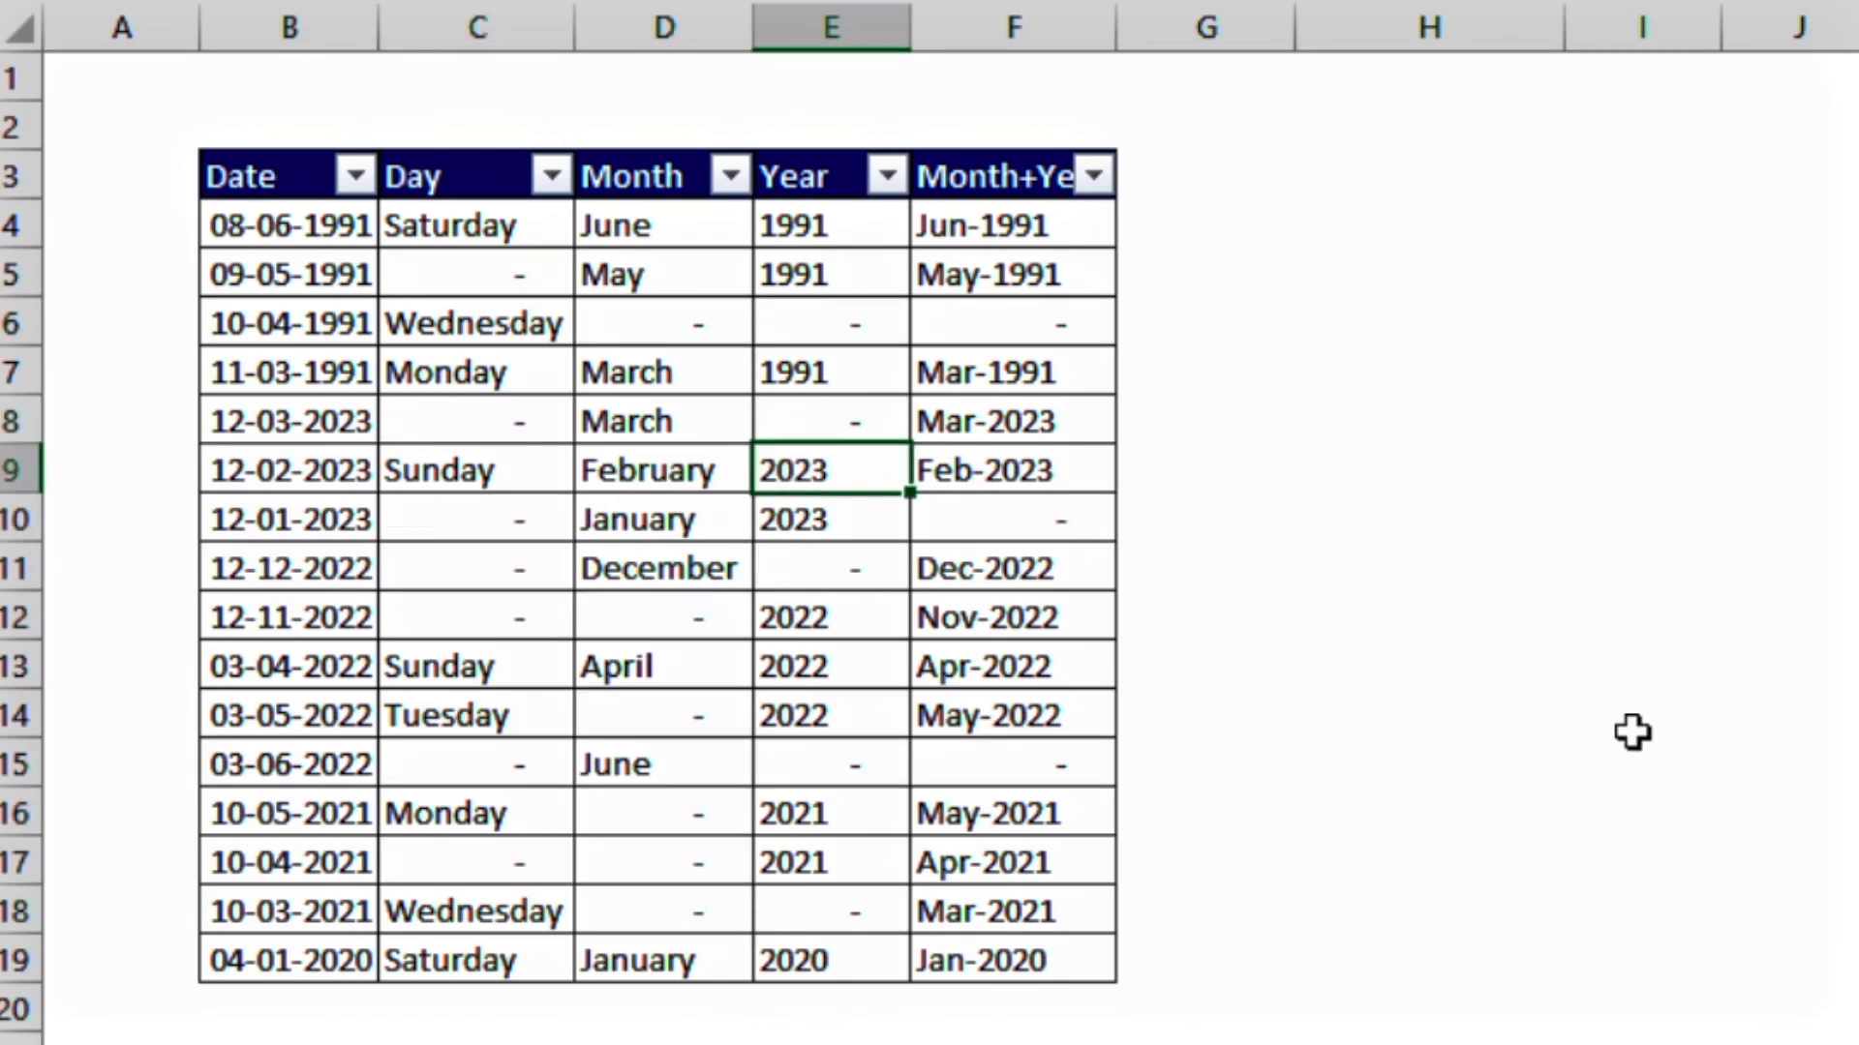
click(1459, 332)
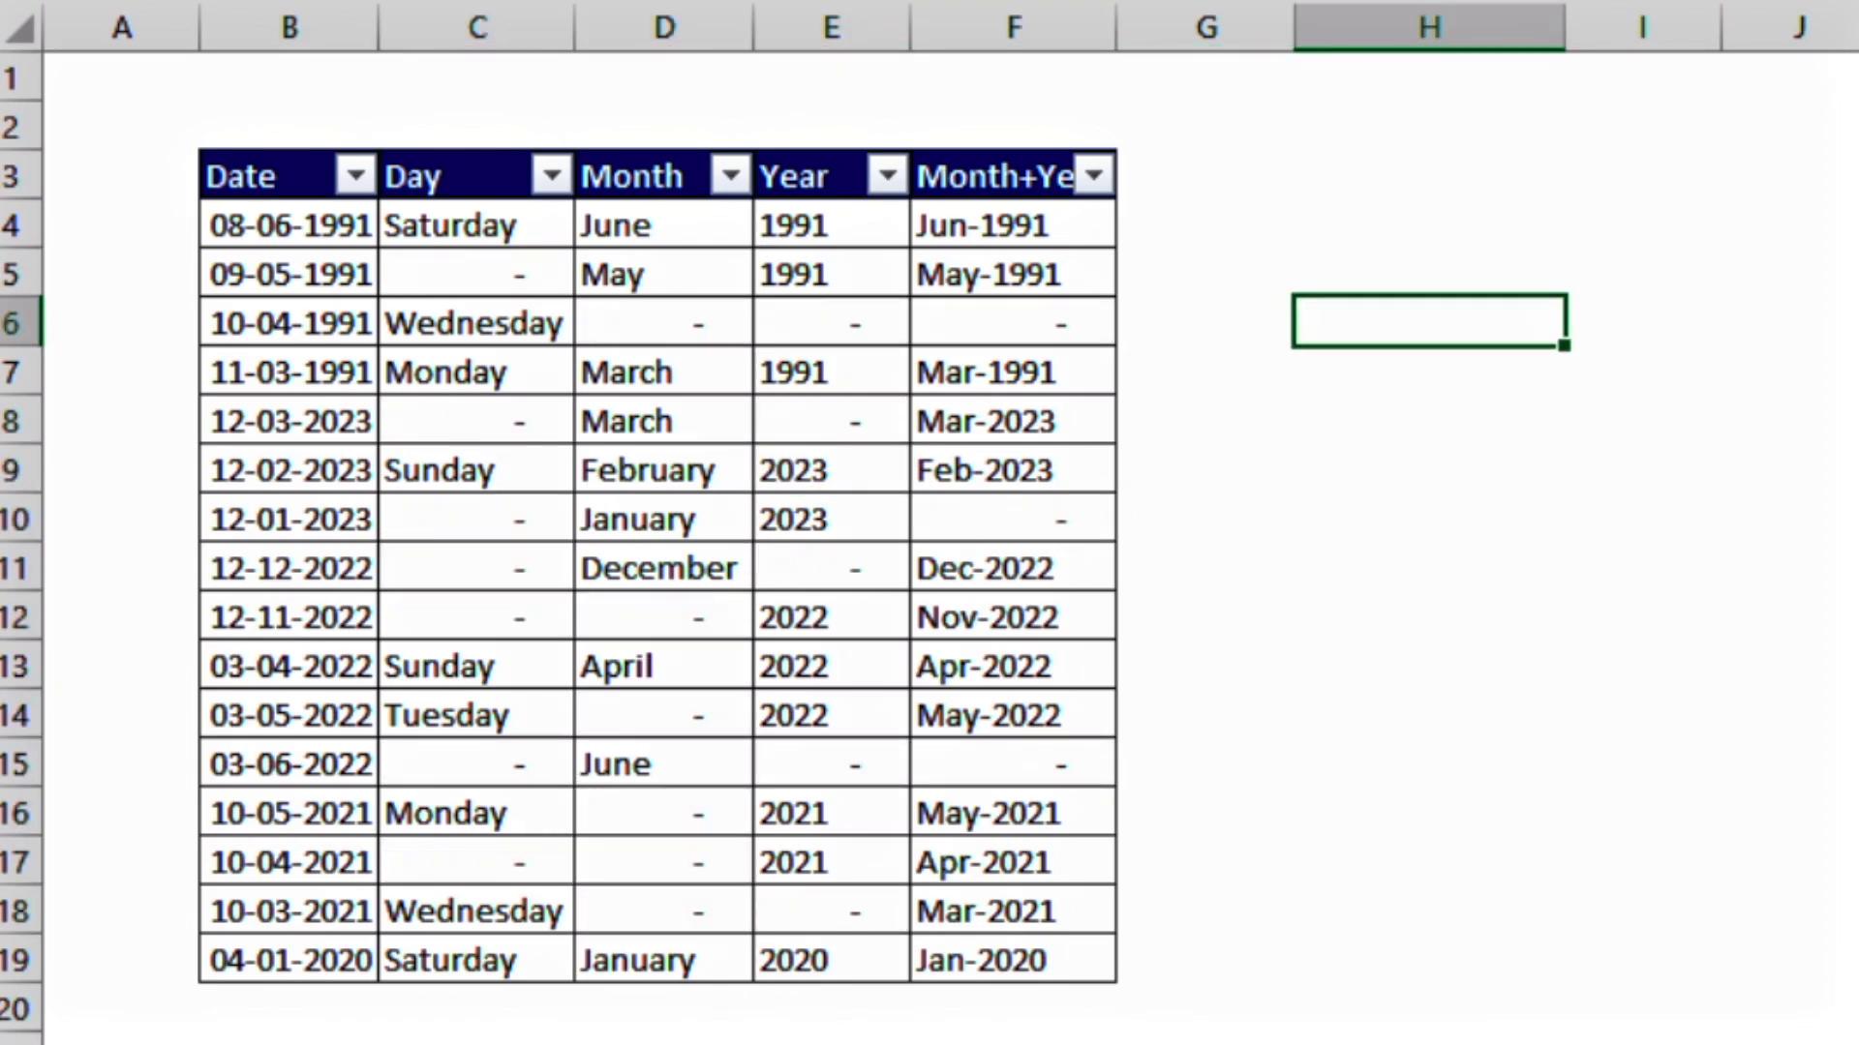
Step: Reselect the table B3:F19 and pick out only its empty cells with the Blanks option of Go To Special
mouse_move(249, 187)
mouse_down()
mouse_move(270, 270)
mouse_move(648, 832)
mouse_move(1129, 1012)
mouse_move(1107, 961)
mouse_up()
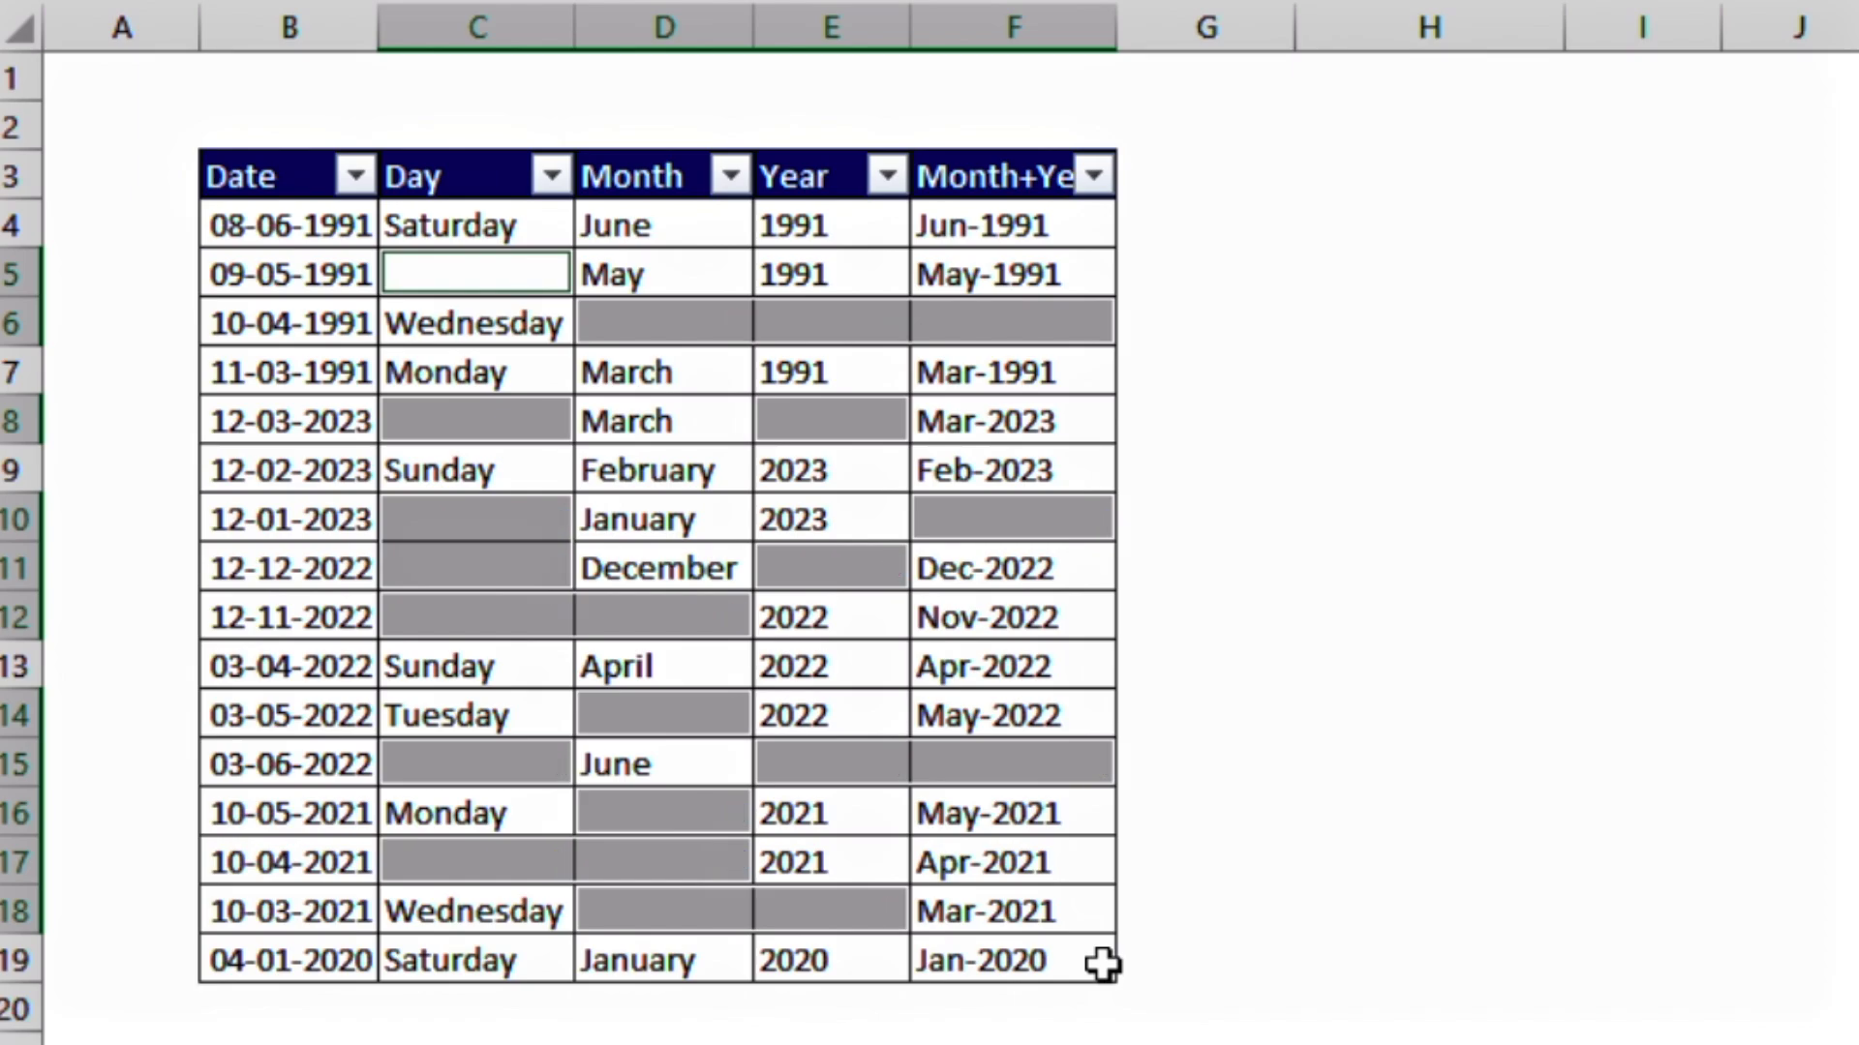
click(1365, 605)
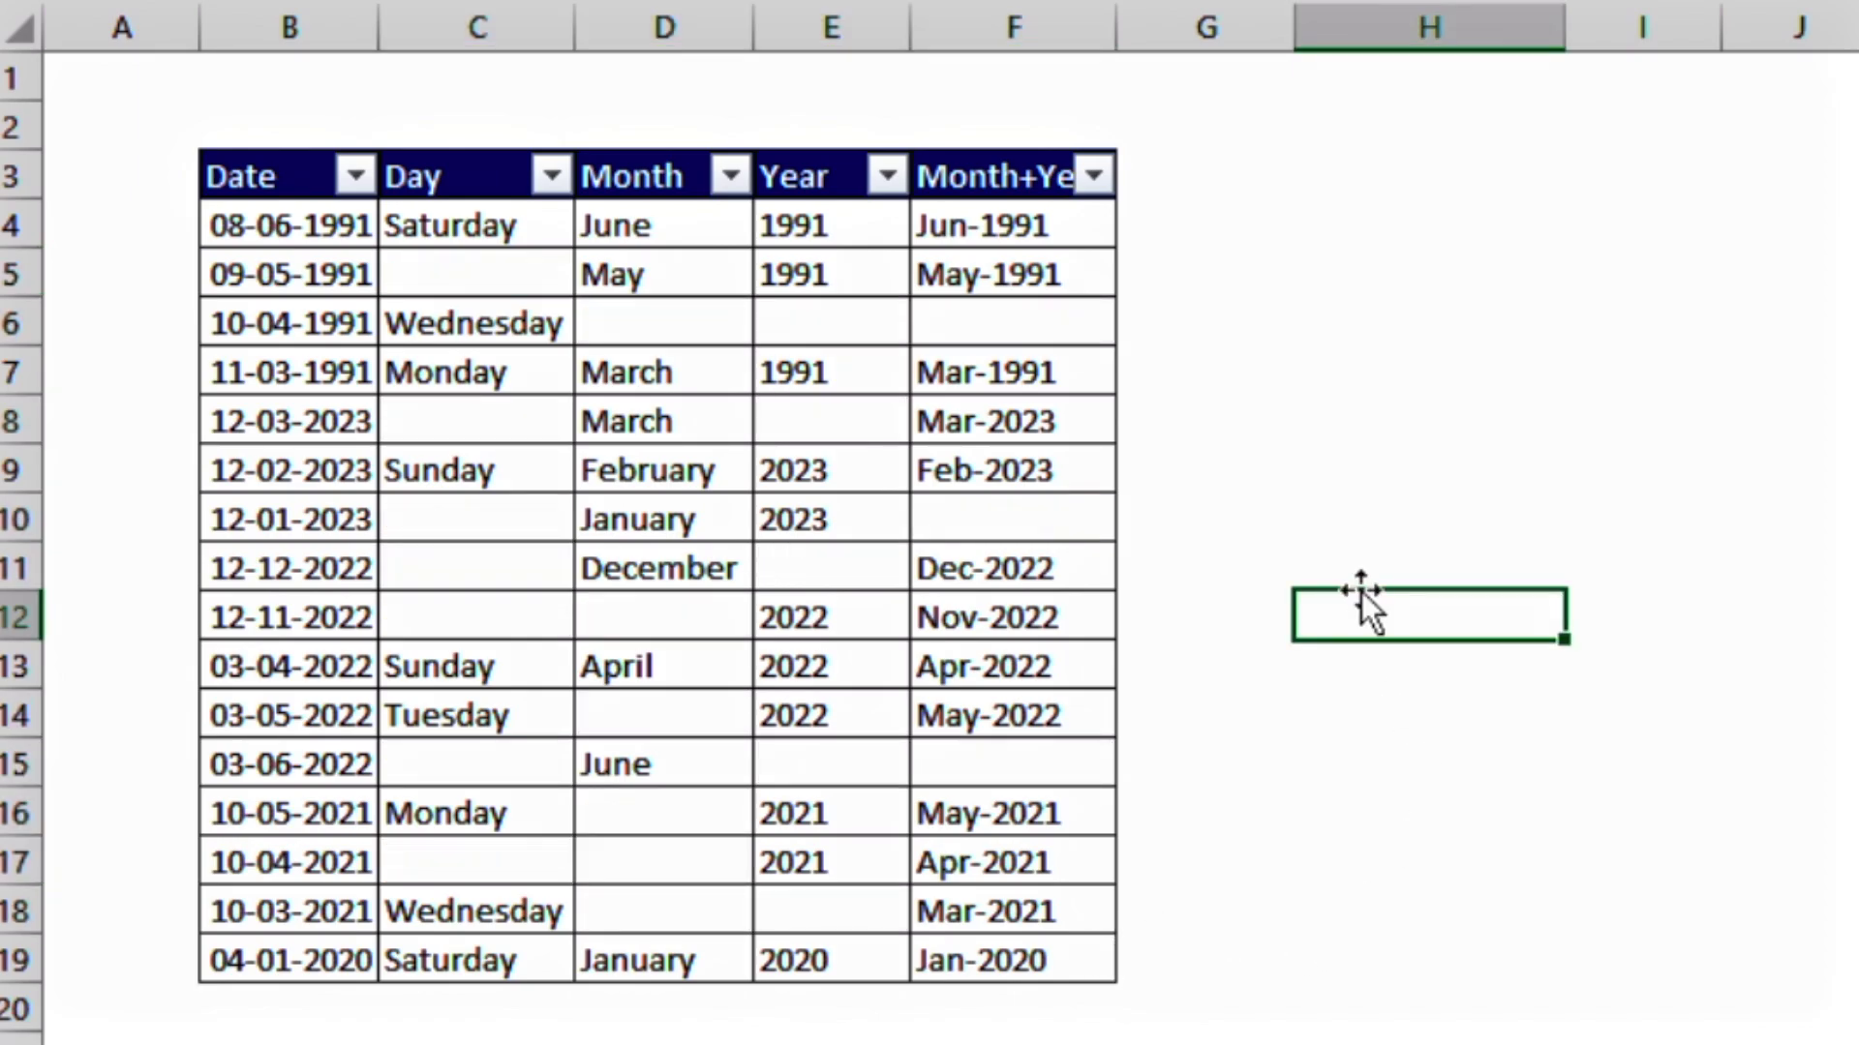
drag(303, 179, 1045, 954)
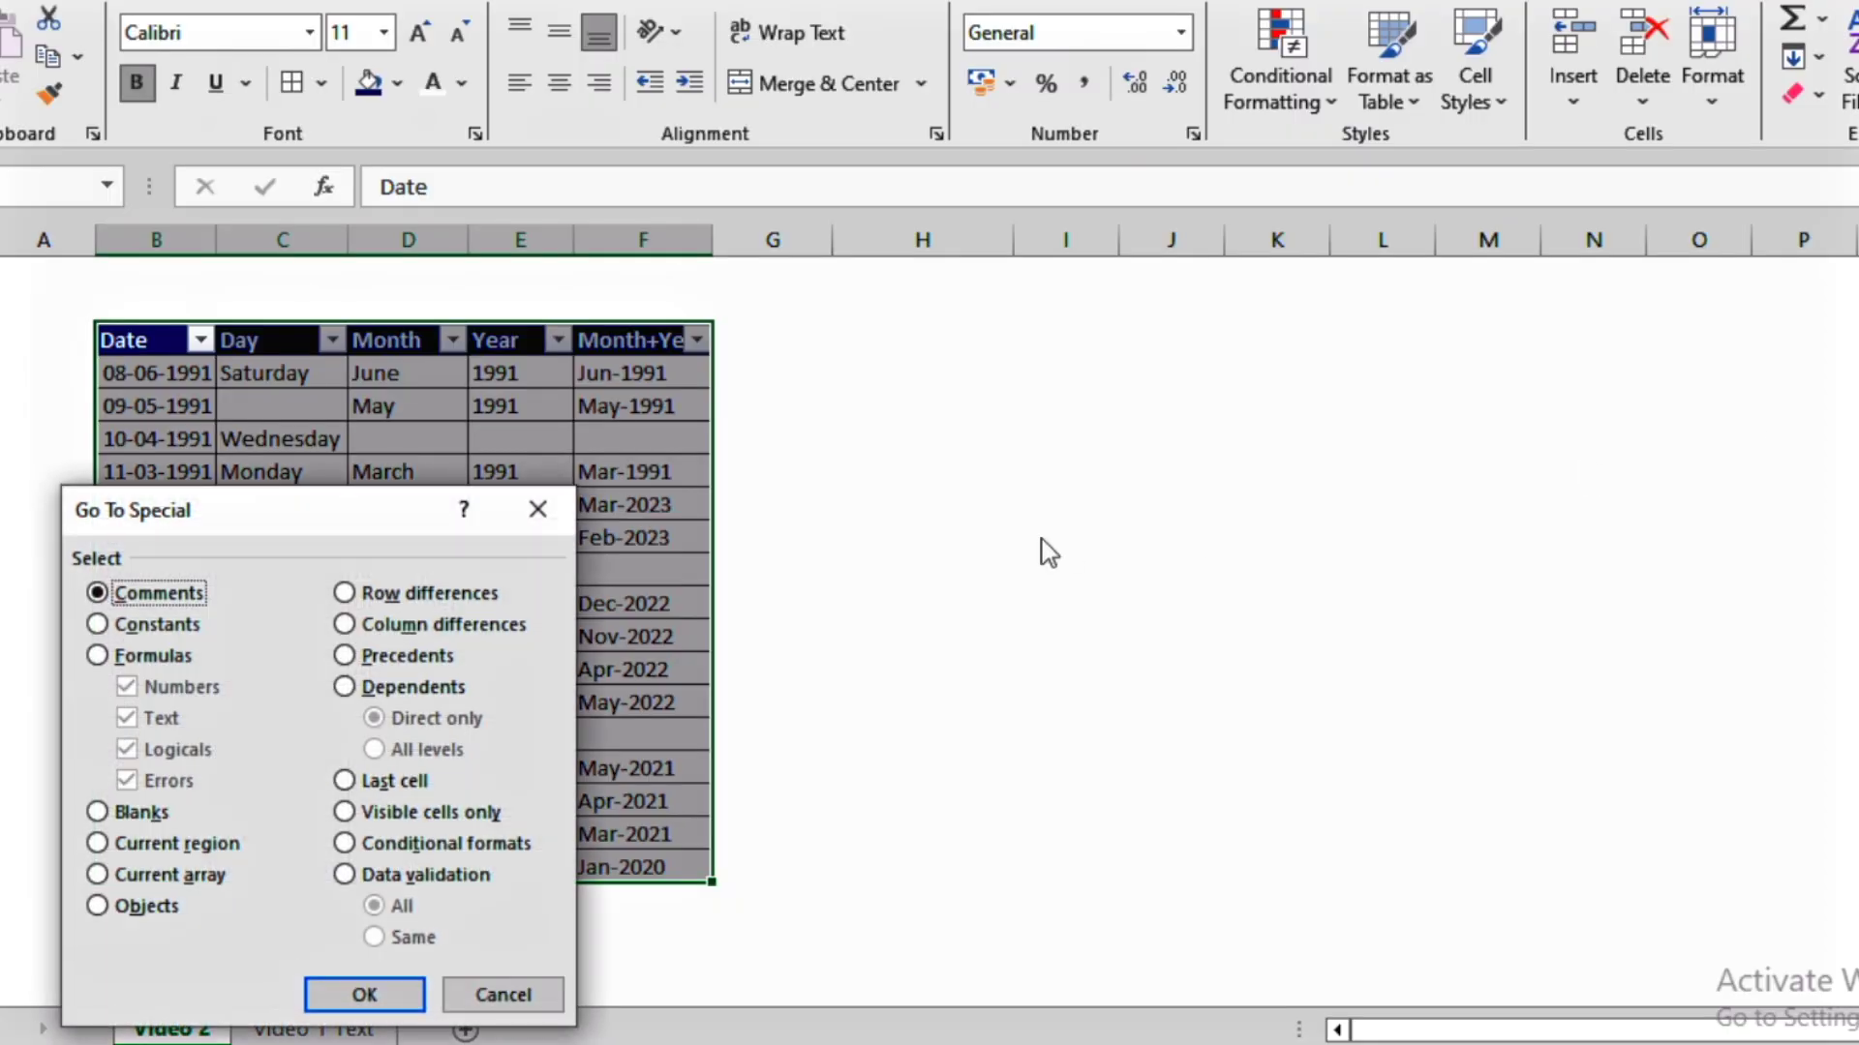
click(141, 813)
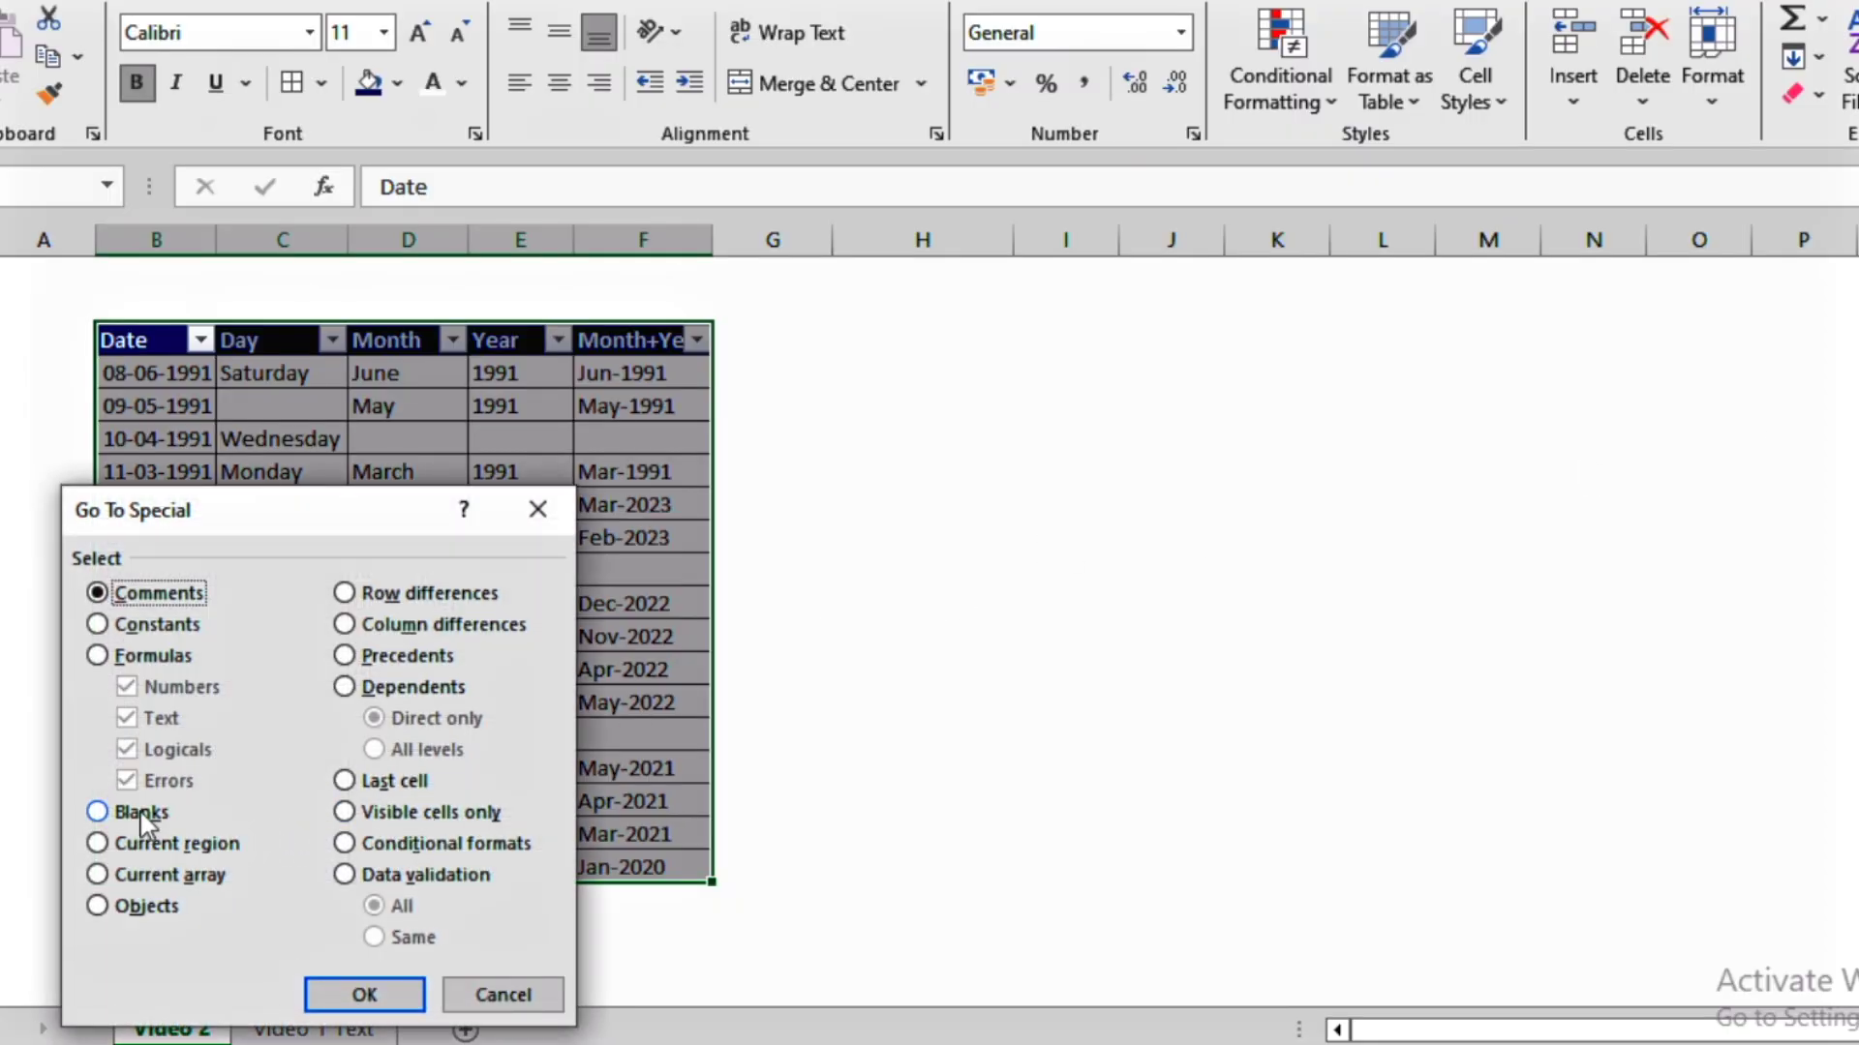
click(399, 994)
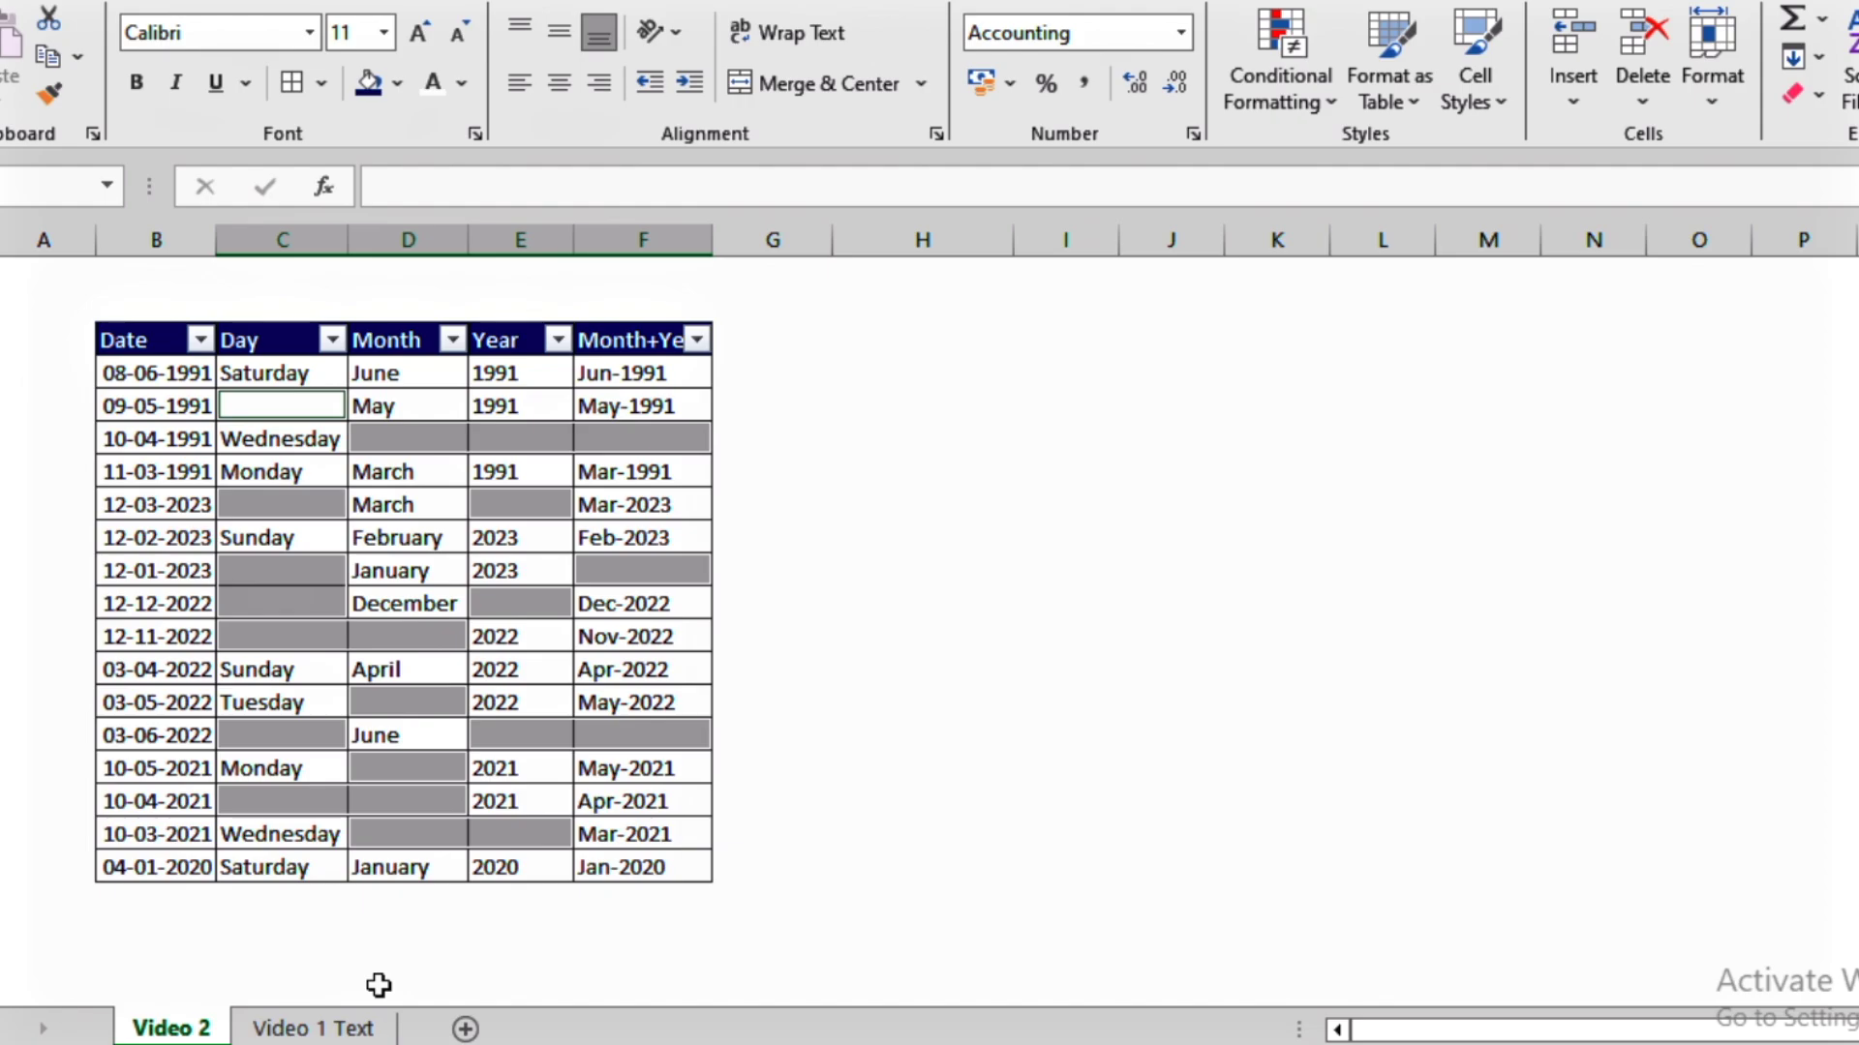
Step: Enter 0 in every selected empty cell of B3:F19 simultaneously and apply Comma Style to these cells
text(0)
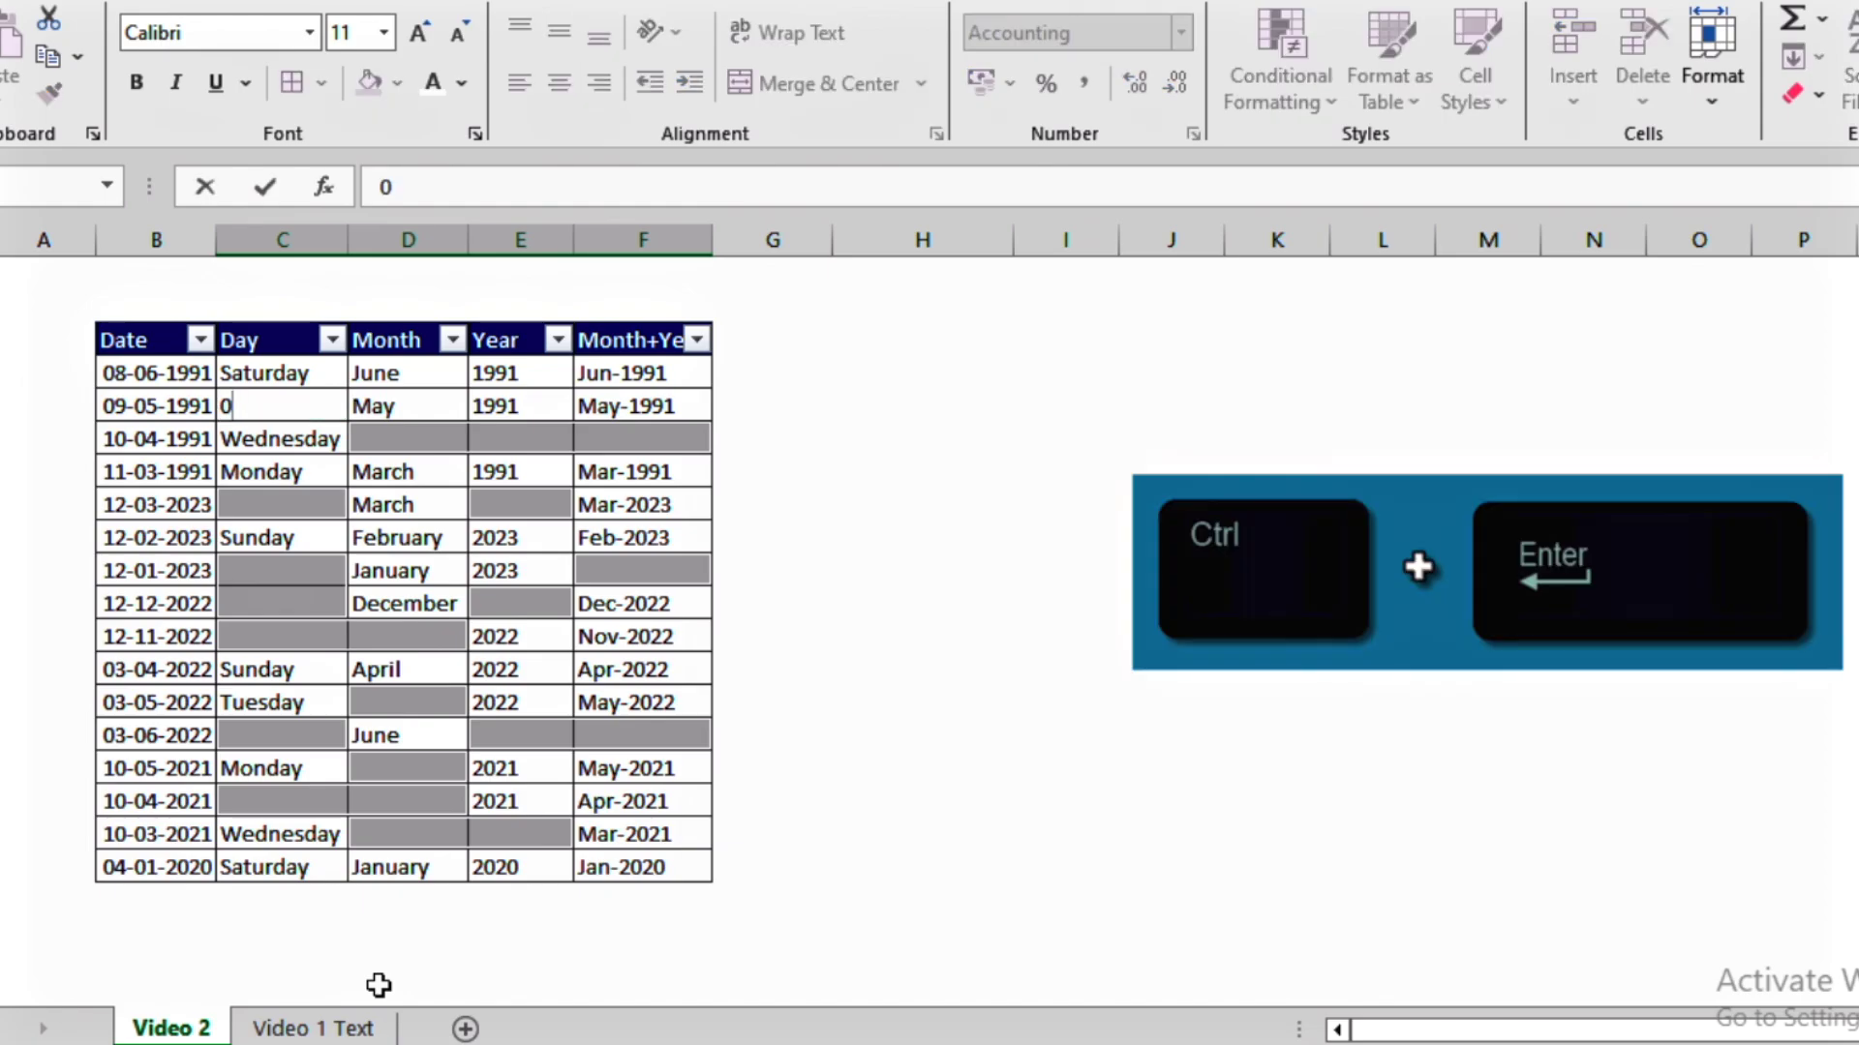
key(ctrl+Return)
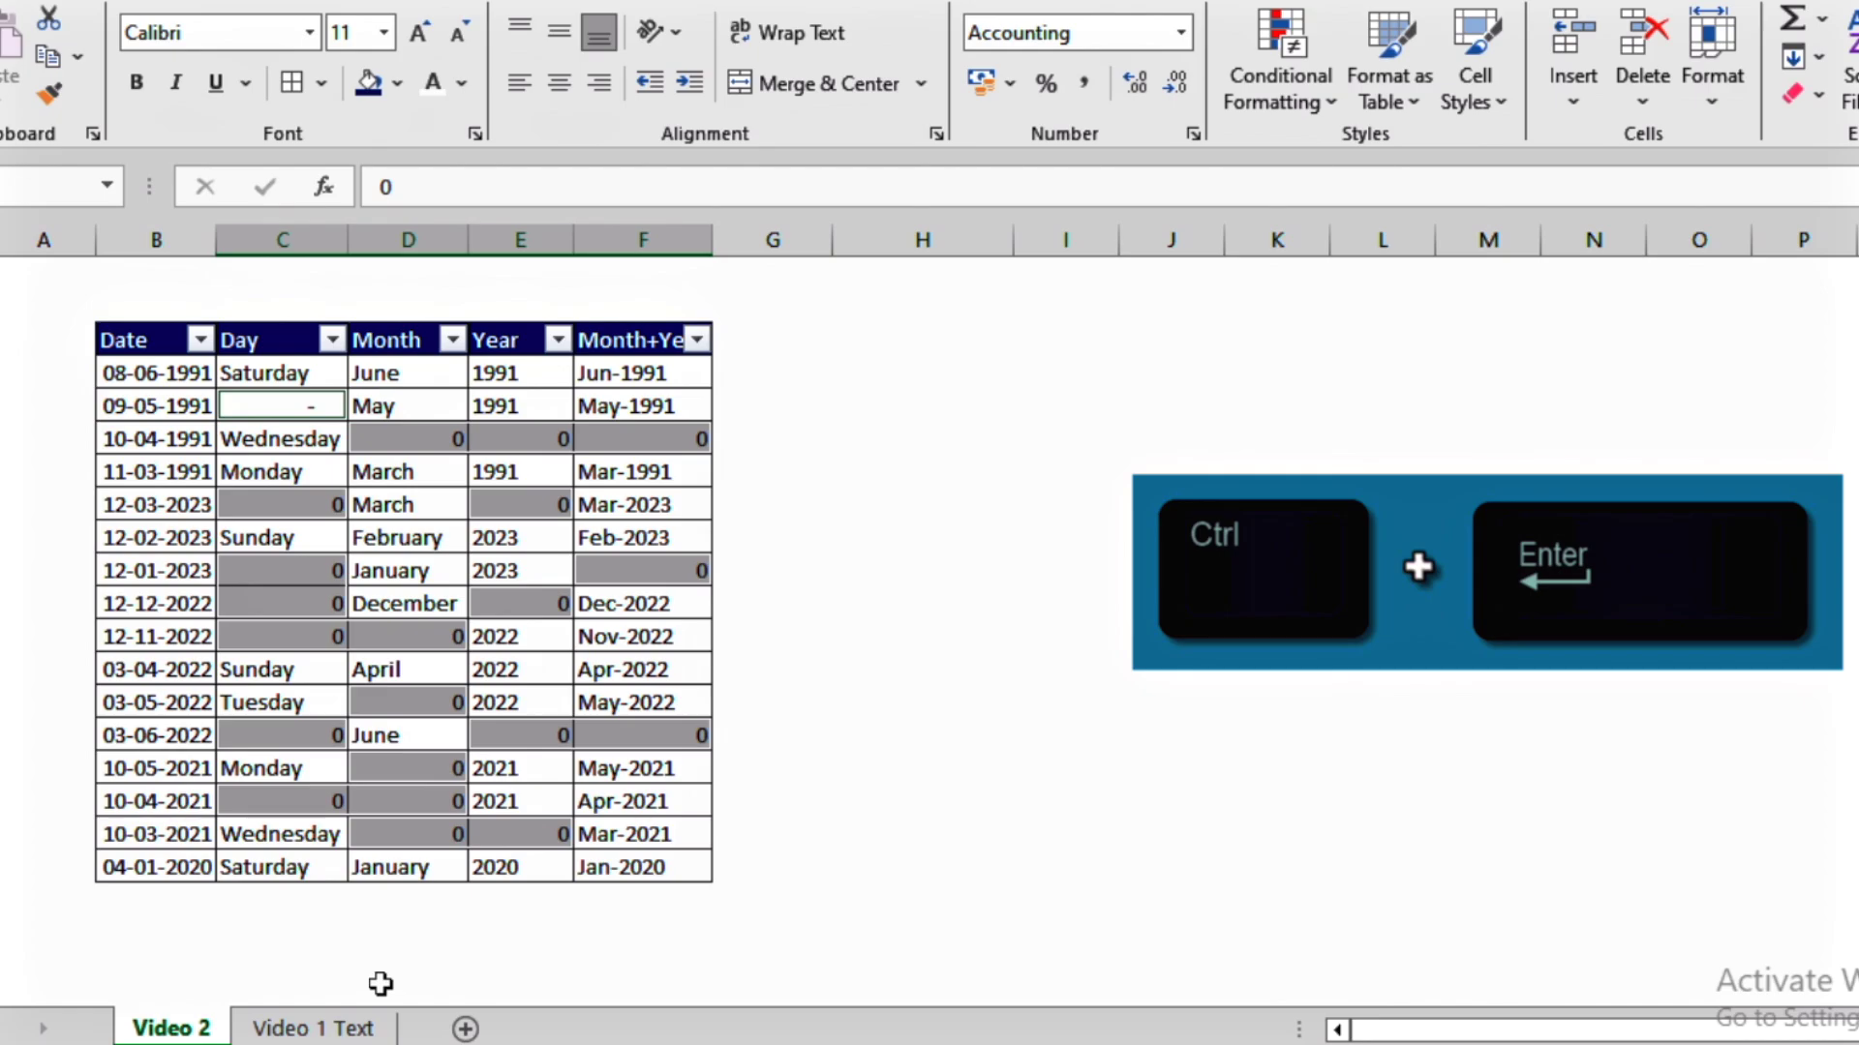
click(1086, 83)
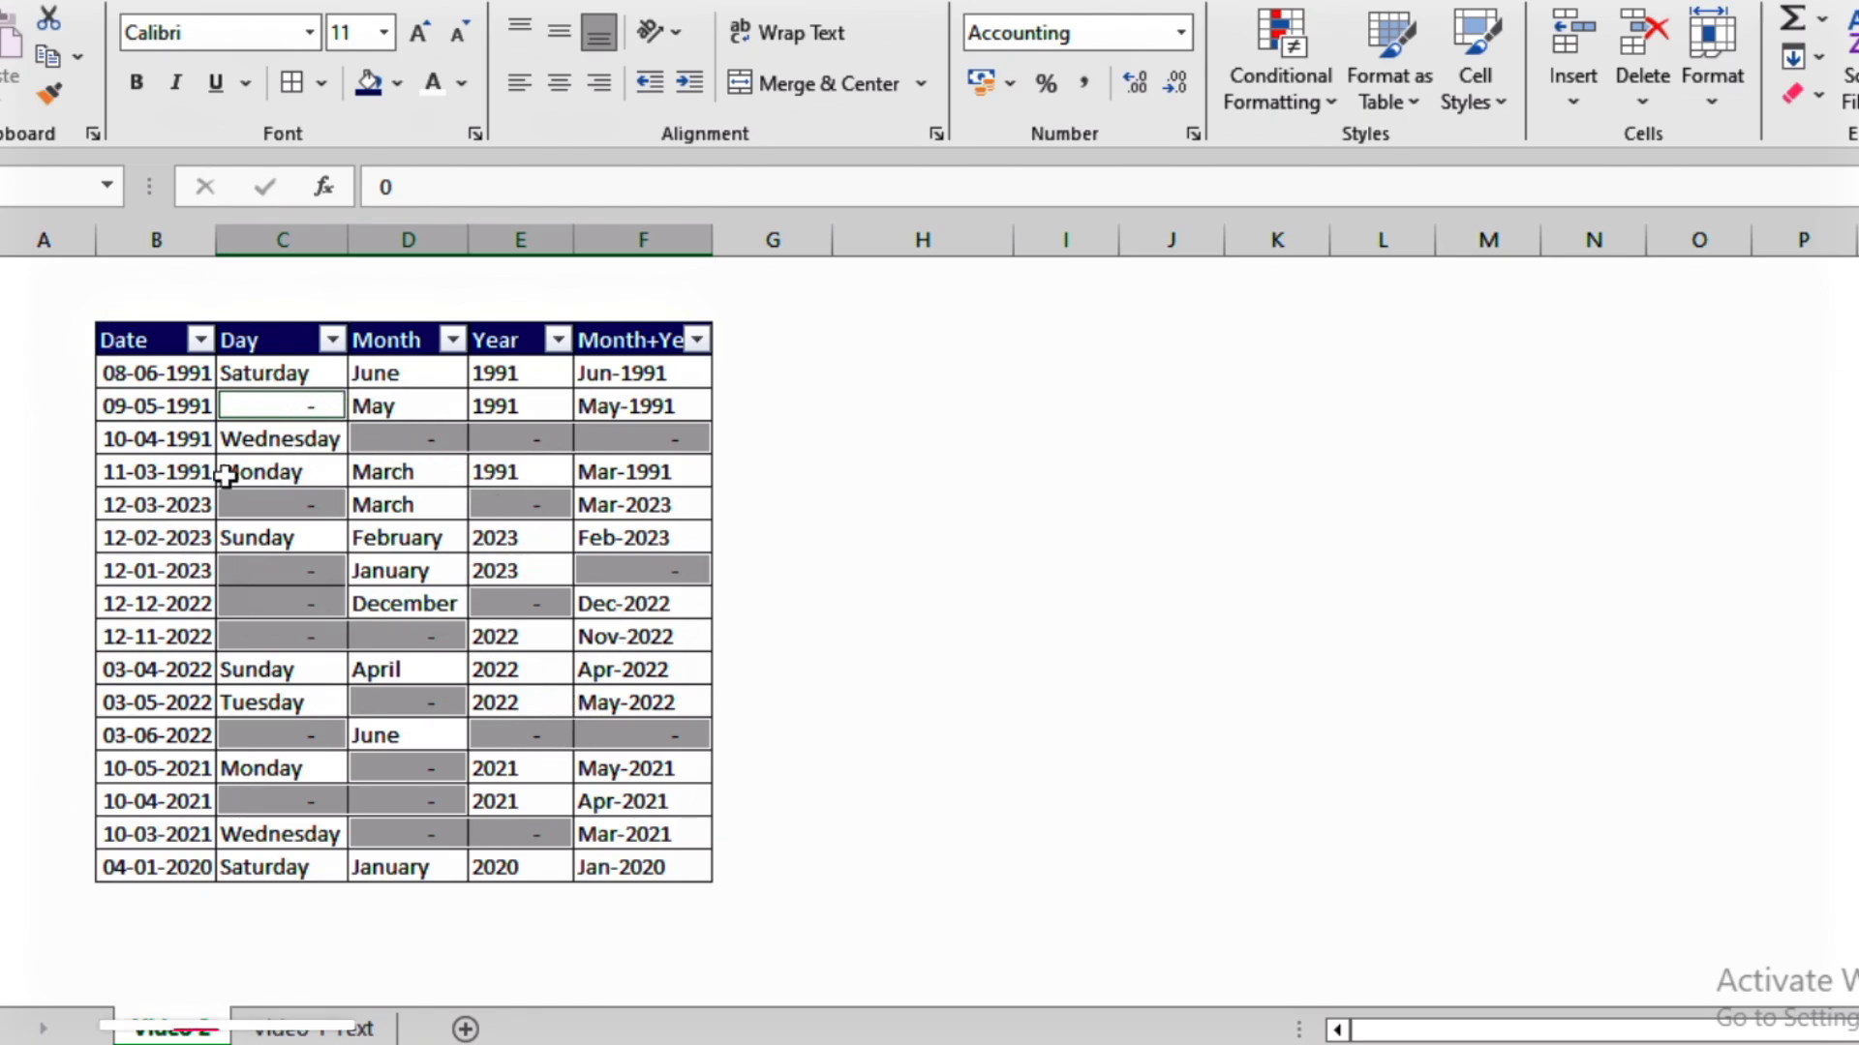
click(259, 415)
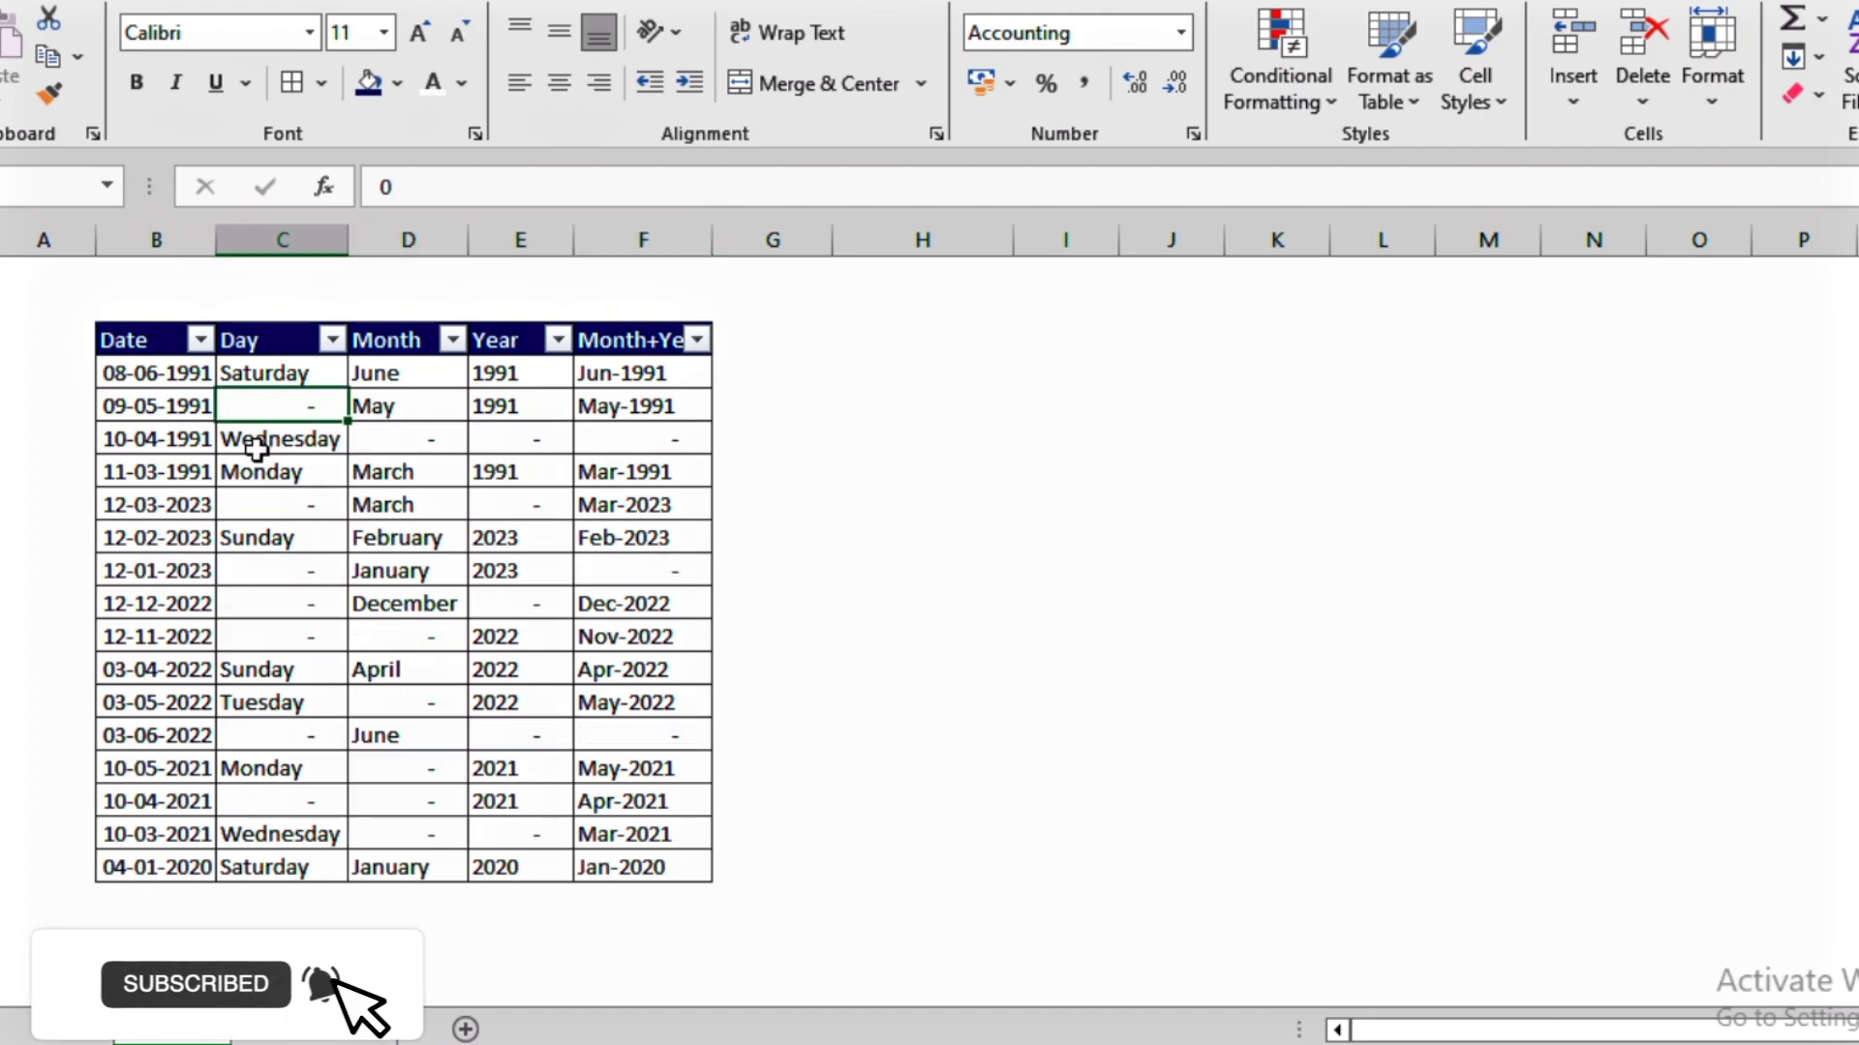
Step: Copy the whole date table B3:F19 and paste it beside the original, starting at H3
drag(165, 340, 641, 871)
key(ctrl+c)
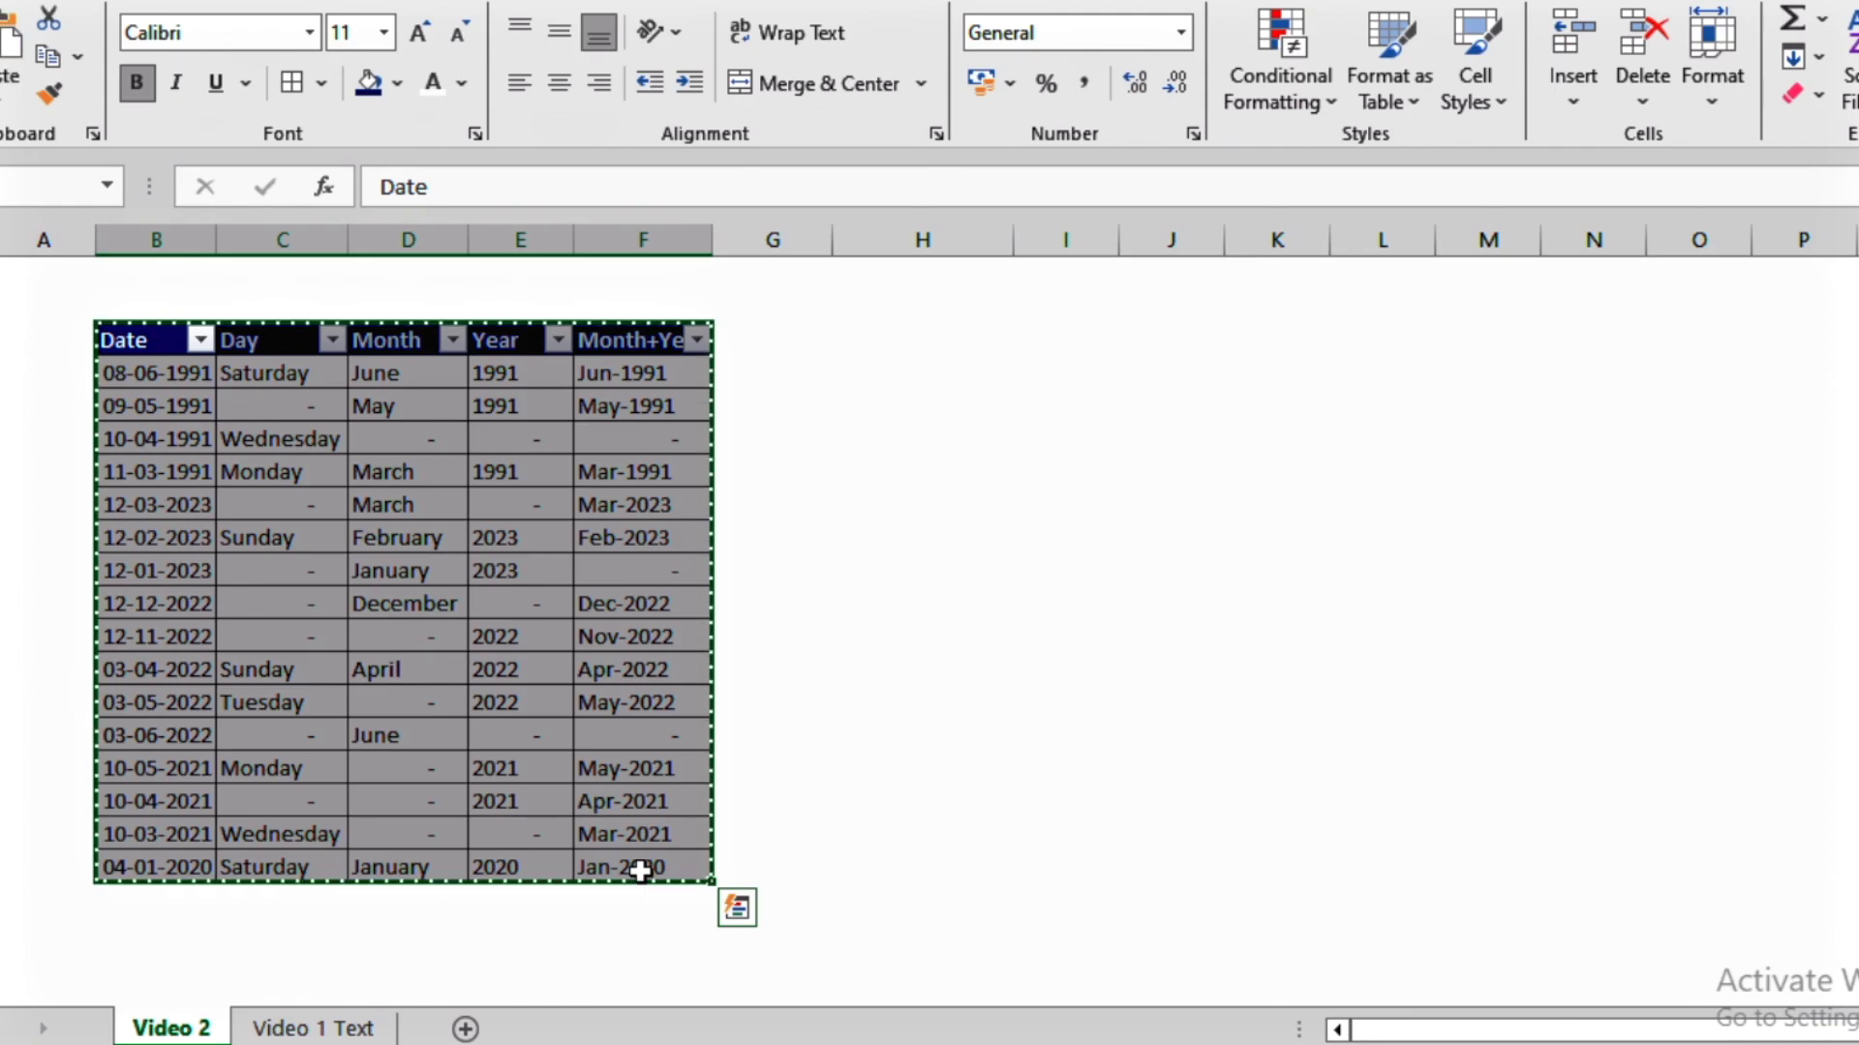
key(Right)
key(Right)
key(Right)
key(Right)
key(Right)
key(Right)
key(ctrl+v)
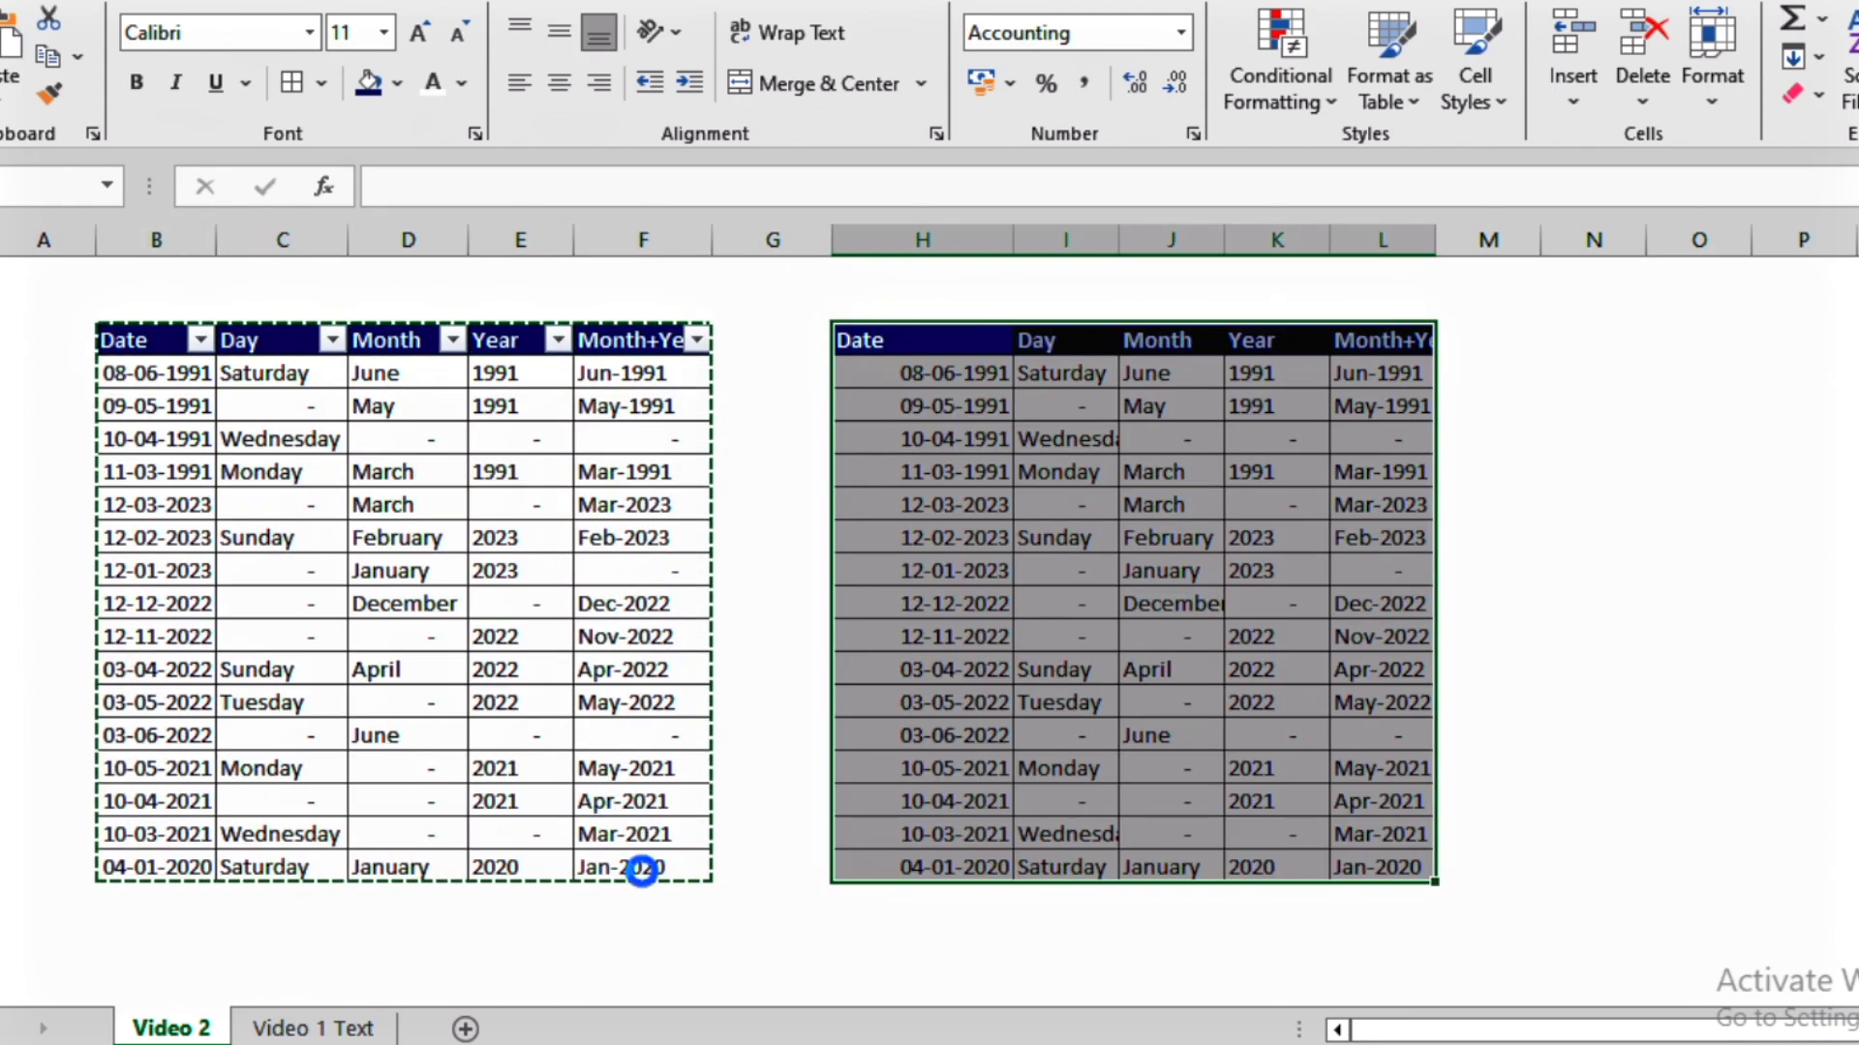
Step: AutoFit the widths of columns H to L to the contents of the copied table
key(alt+o)
key(c)
key(a)
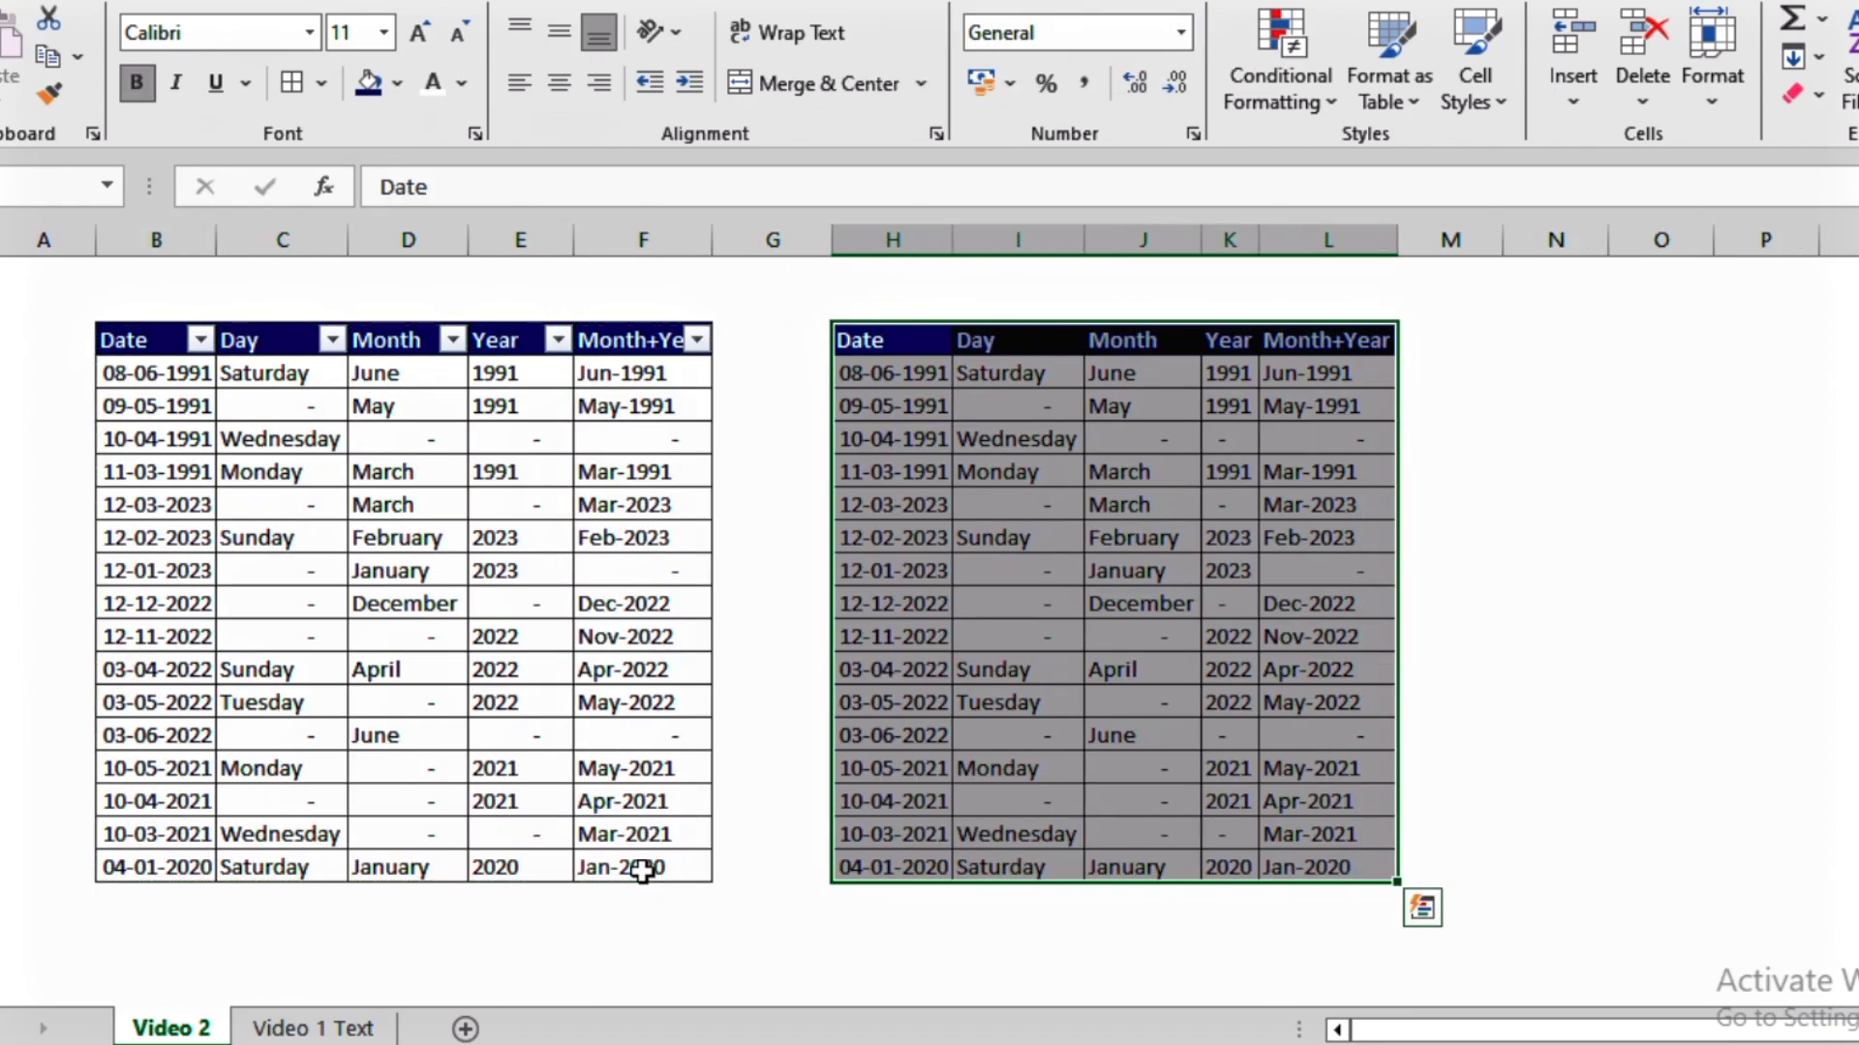
Step: Clear the zero entries in cells I5, I8 and I10:I12 of the copied table's Day column
key(Down)
key(Down)
key(Right)
key(Delete)
key(Down)
key(Down)
key(Down)
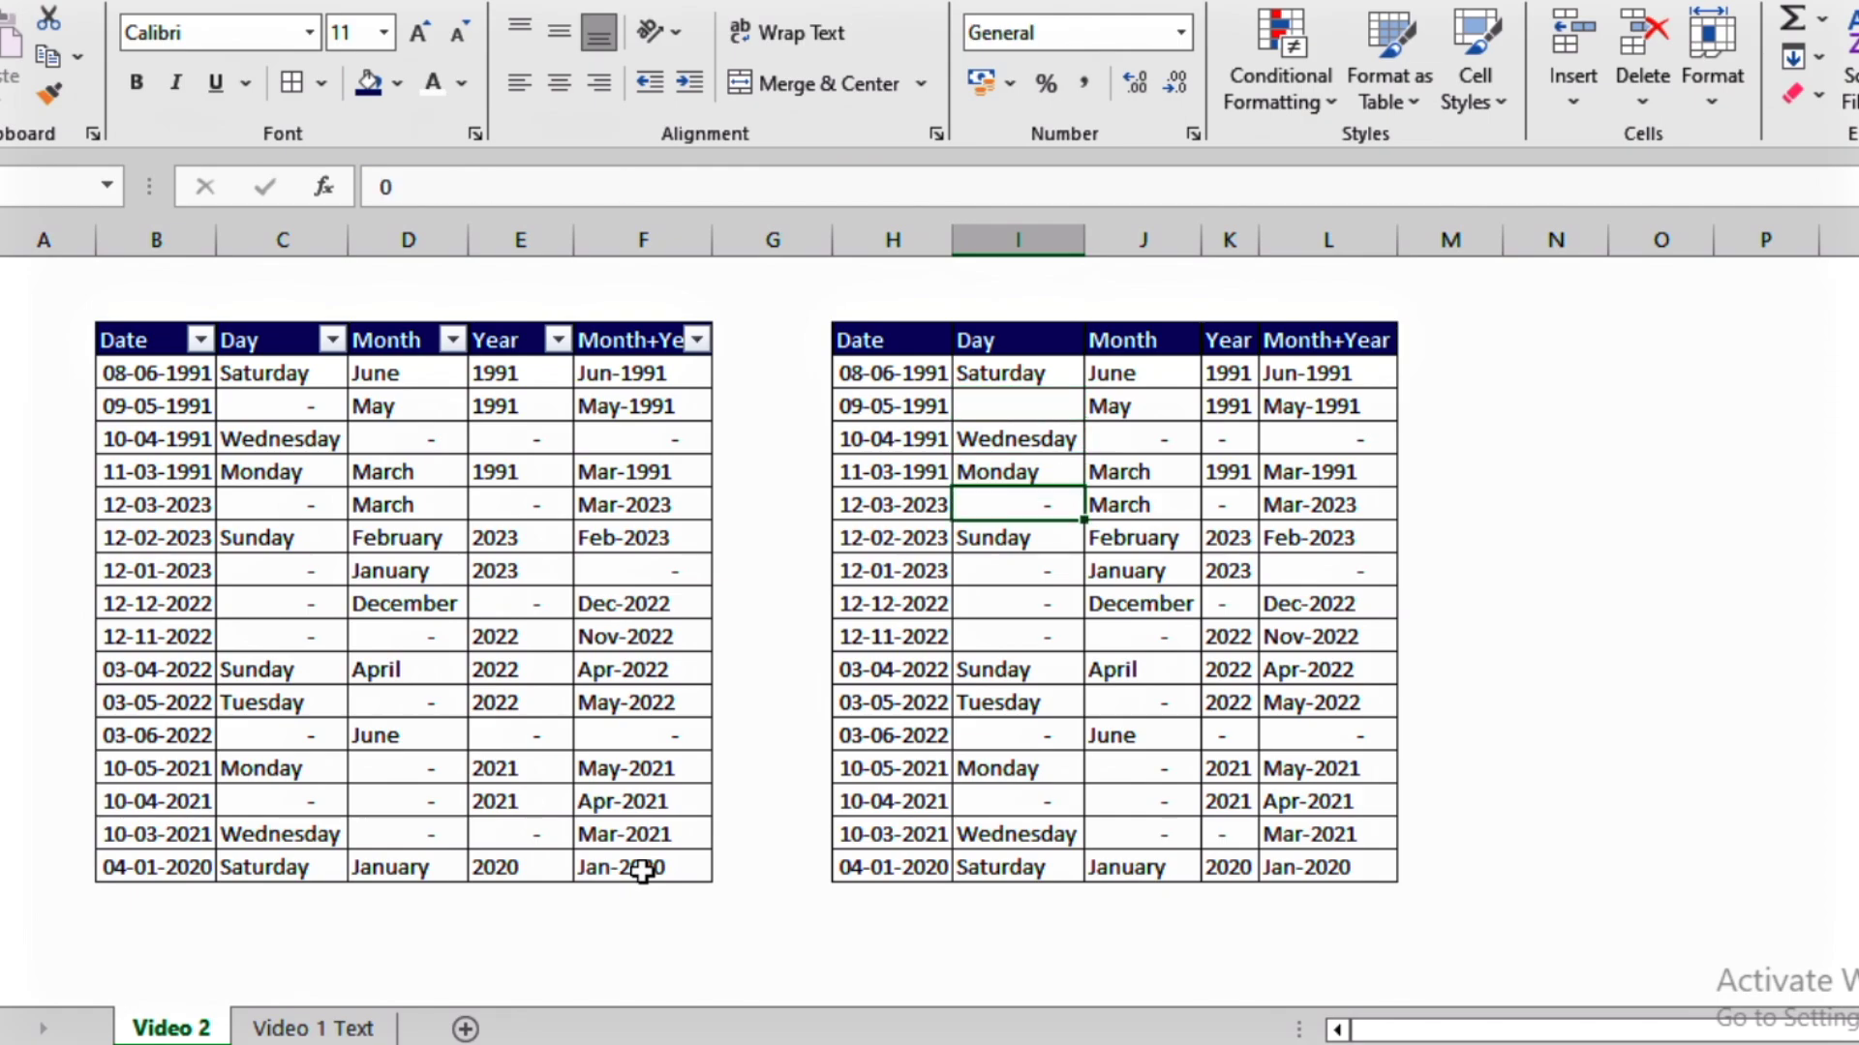
key(Delete)
key(Down)
key(Down)
key(shift+Down)
key(shift+Down)
key(Delete)
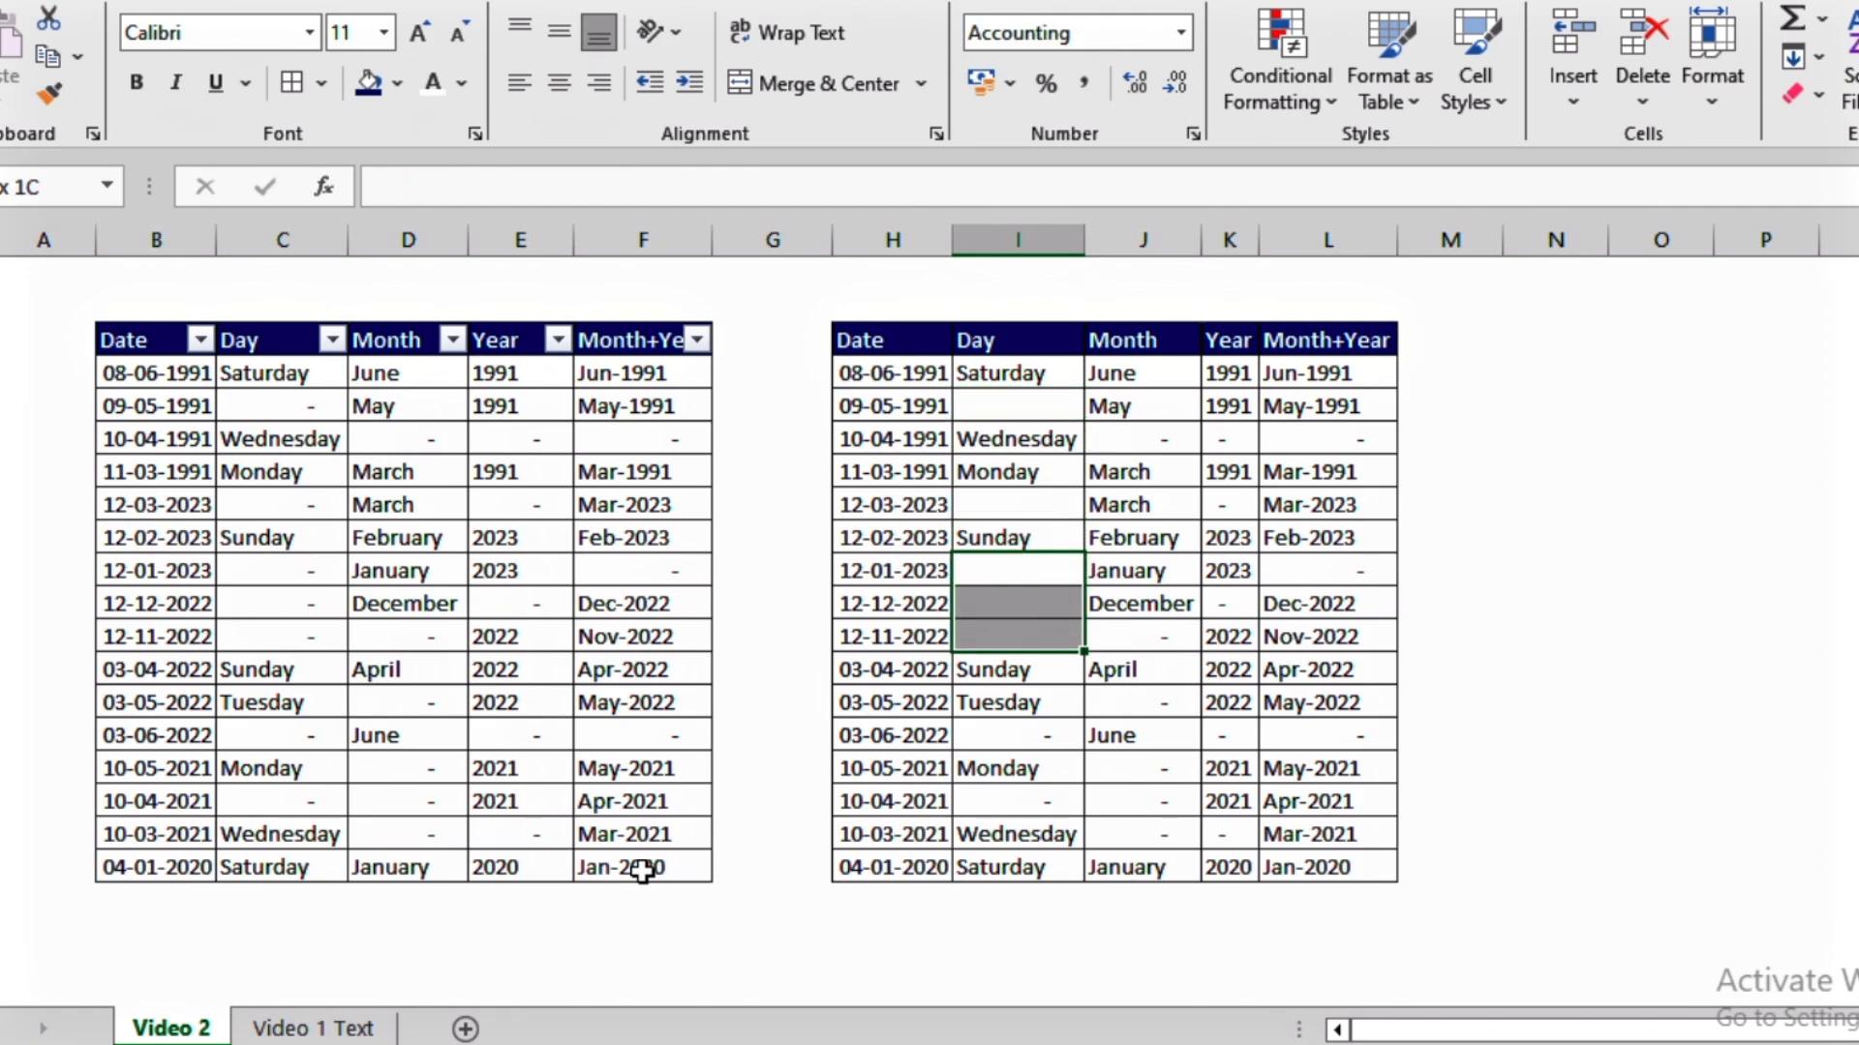
Step: Clear the remaining zero entries in cells I15 and I17 of the copied Day column
key(Down)
key(Down)
key(Down)
key(Down)
key(Down)
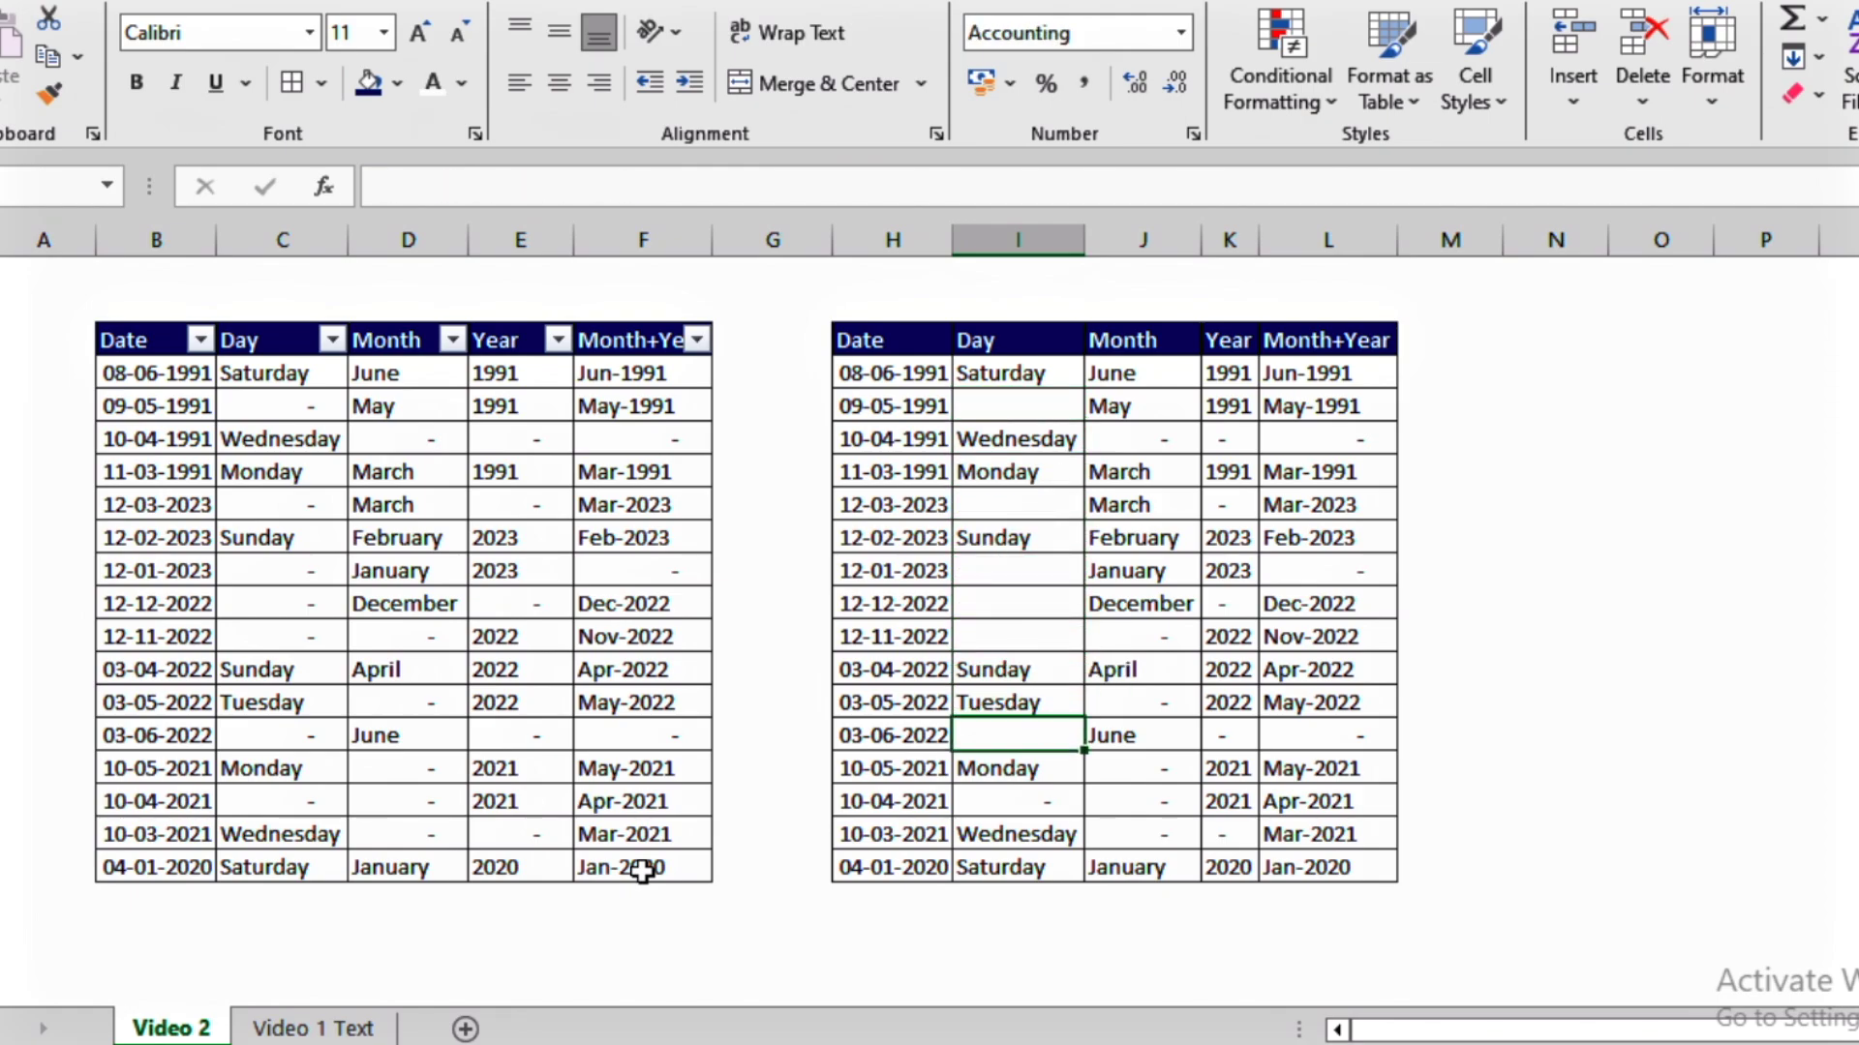
key(Down)
key(Down)
key(Delete)
Step: Clear the zero entries in cells J16:J18 of the copied table's Month column
key(Right)
key(Down)
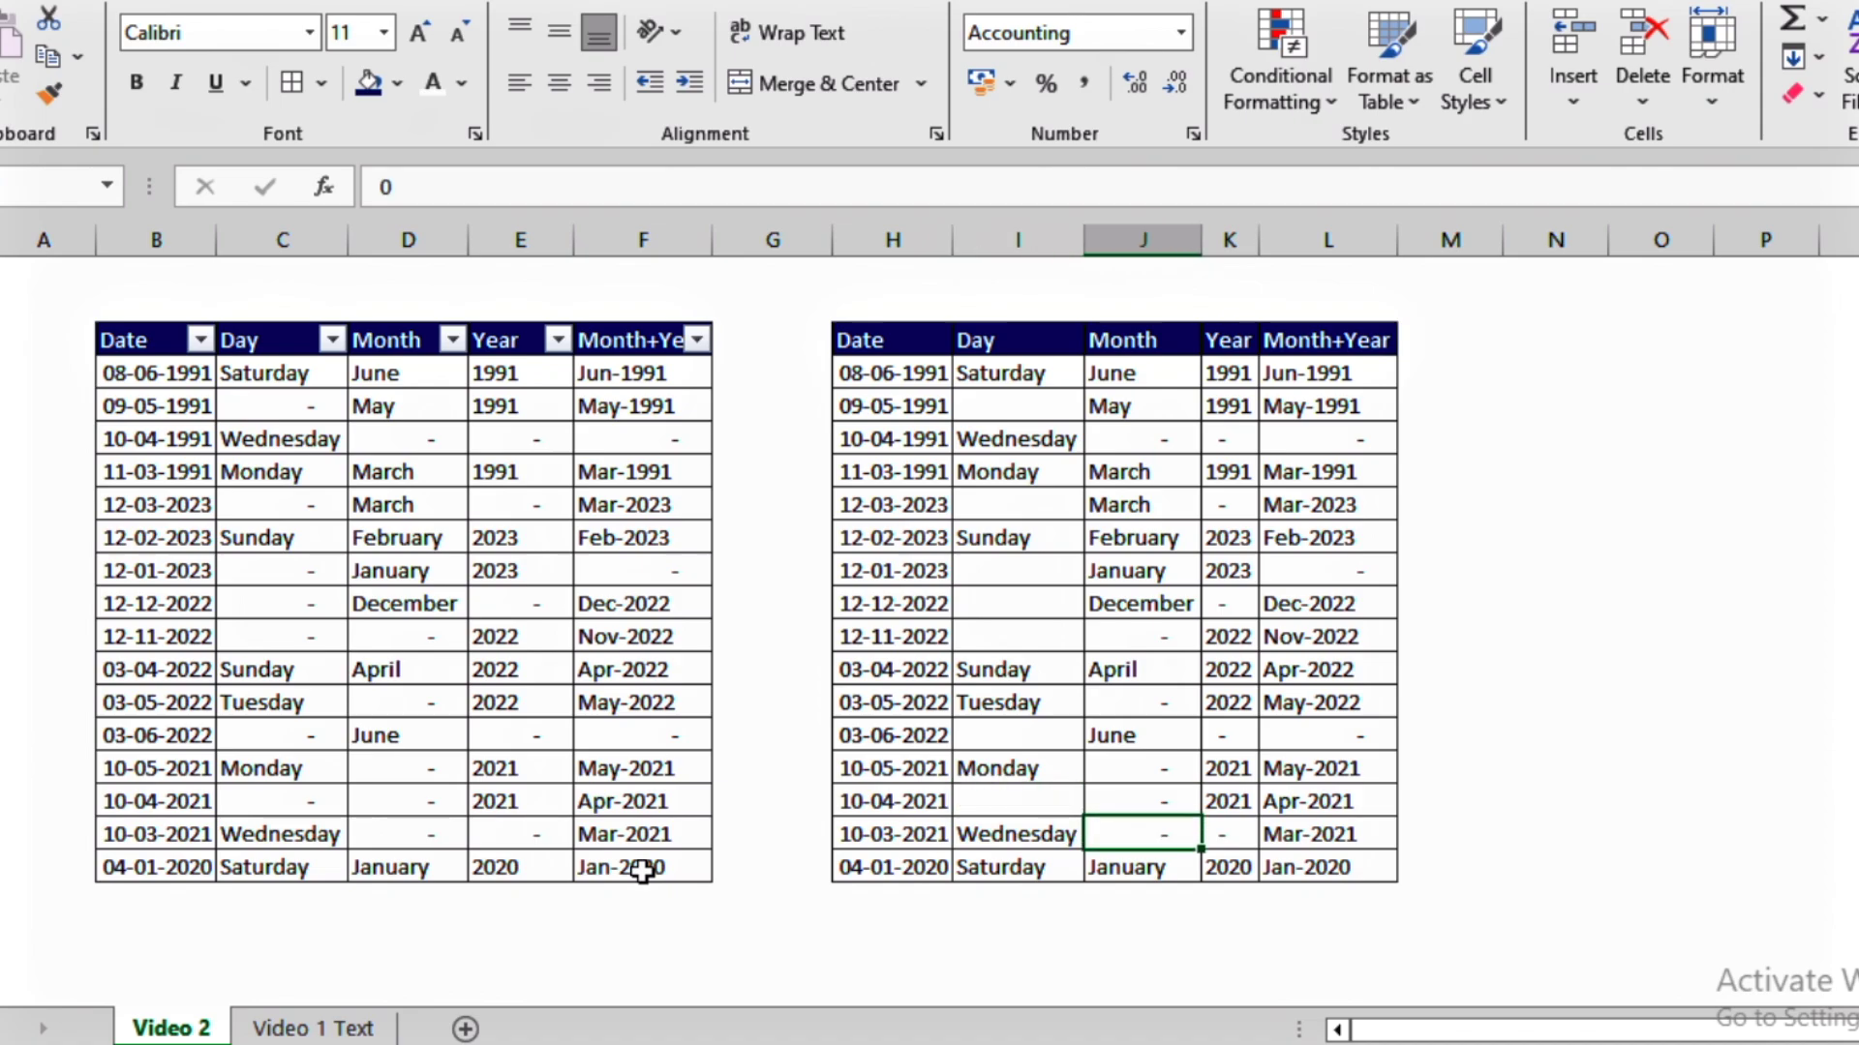
key(shift+Up)
key(shift+Up)
key(Delete)
key(Up)
key(Up)
key(Up)
key(Up)
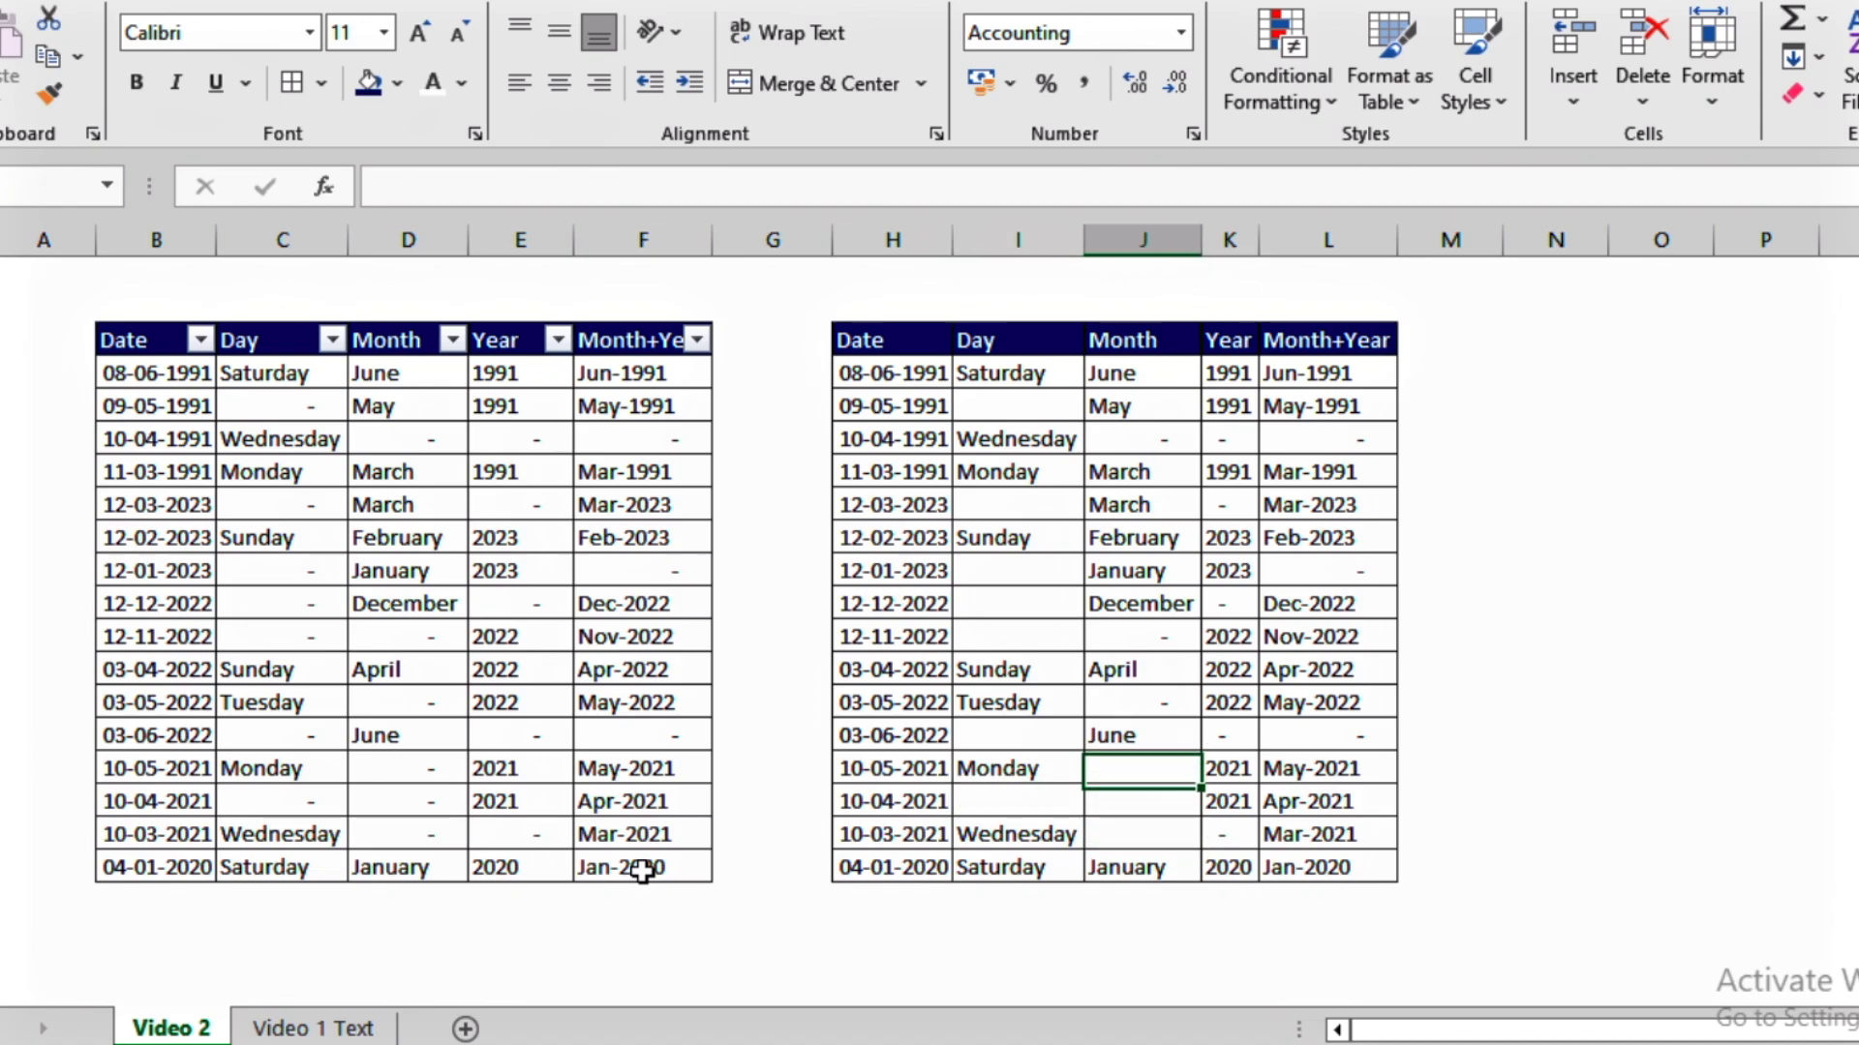
Step: Clear the remaining zero entries in cells J14, J12 and J6 of the copied Month column
key(Delete)
key(Up)
key(Up)
key(Delete)
key(Up)
key(Up)
key(Up)
key(Up)
key(Up)
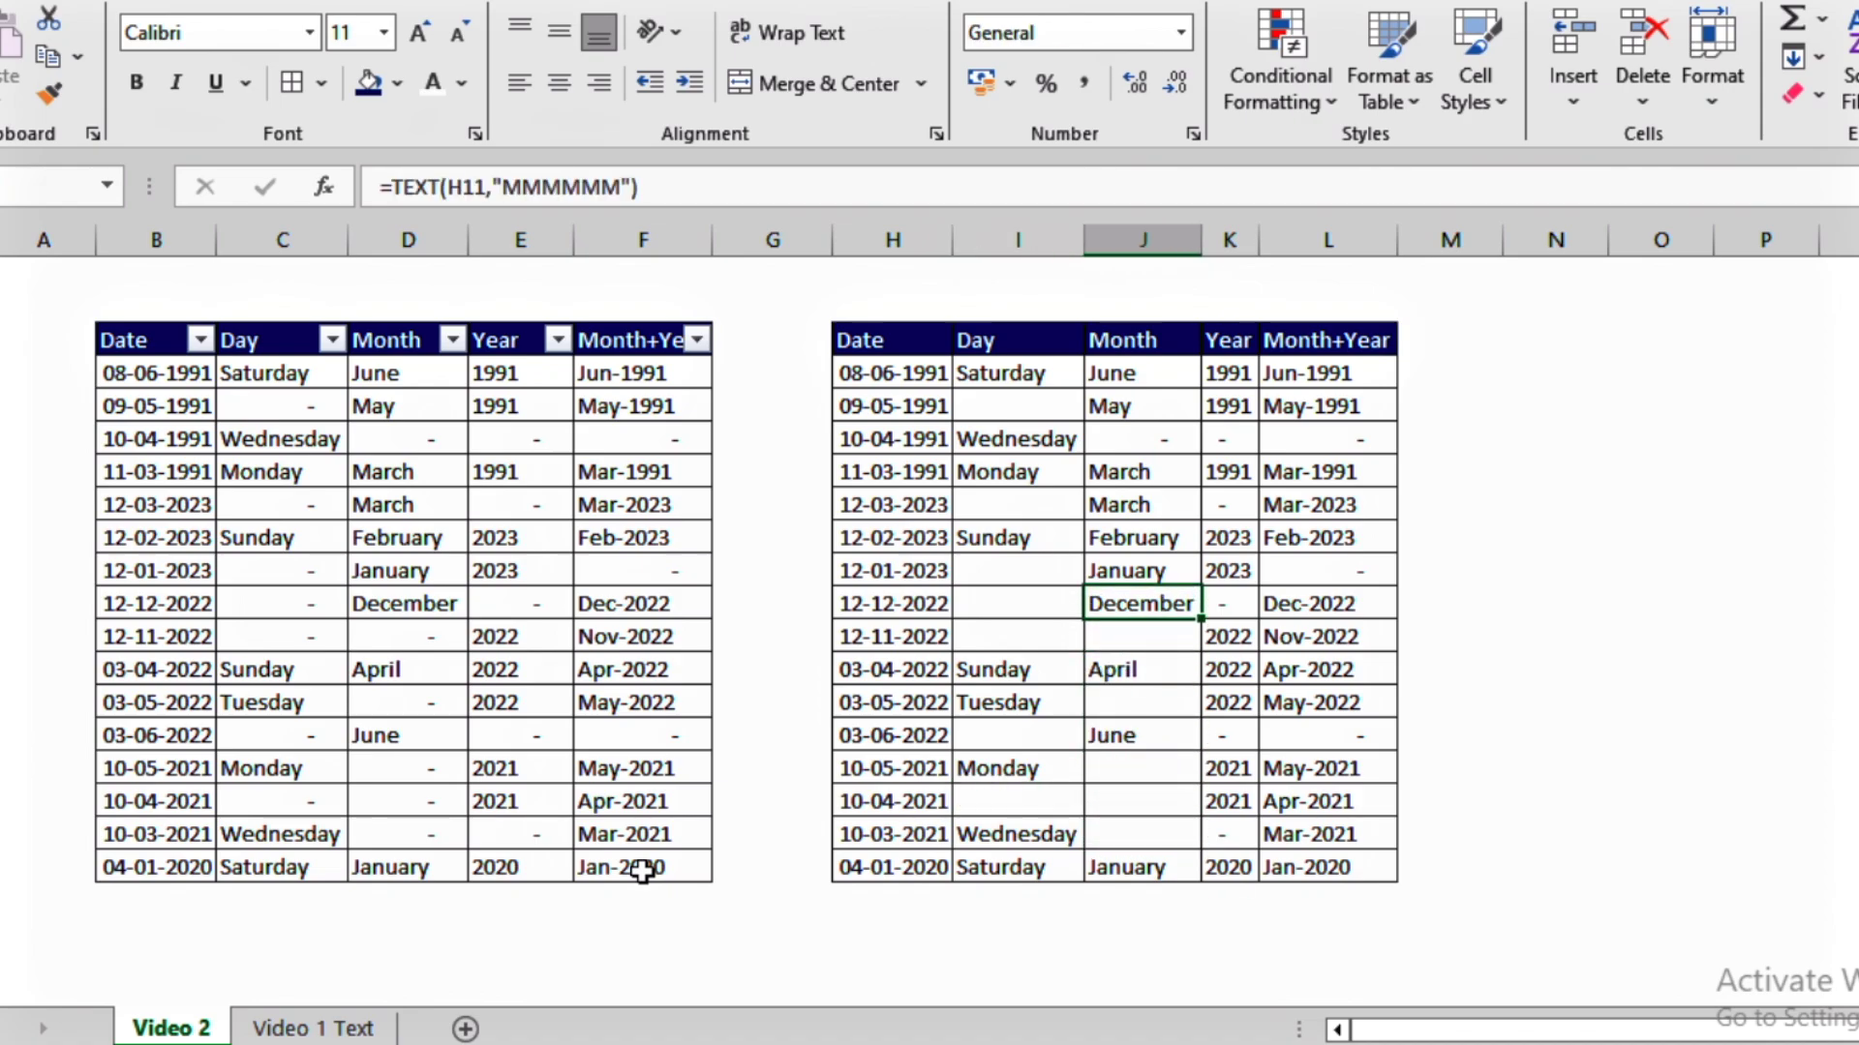
key(Up)
key(Delete)
Step: Clear the zero entries in cells K6 and K8 of the copied table's Year column
key(Right)
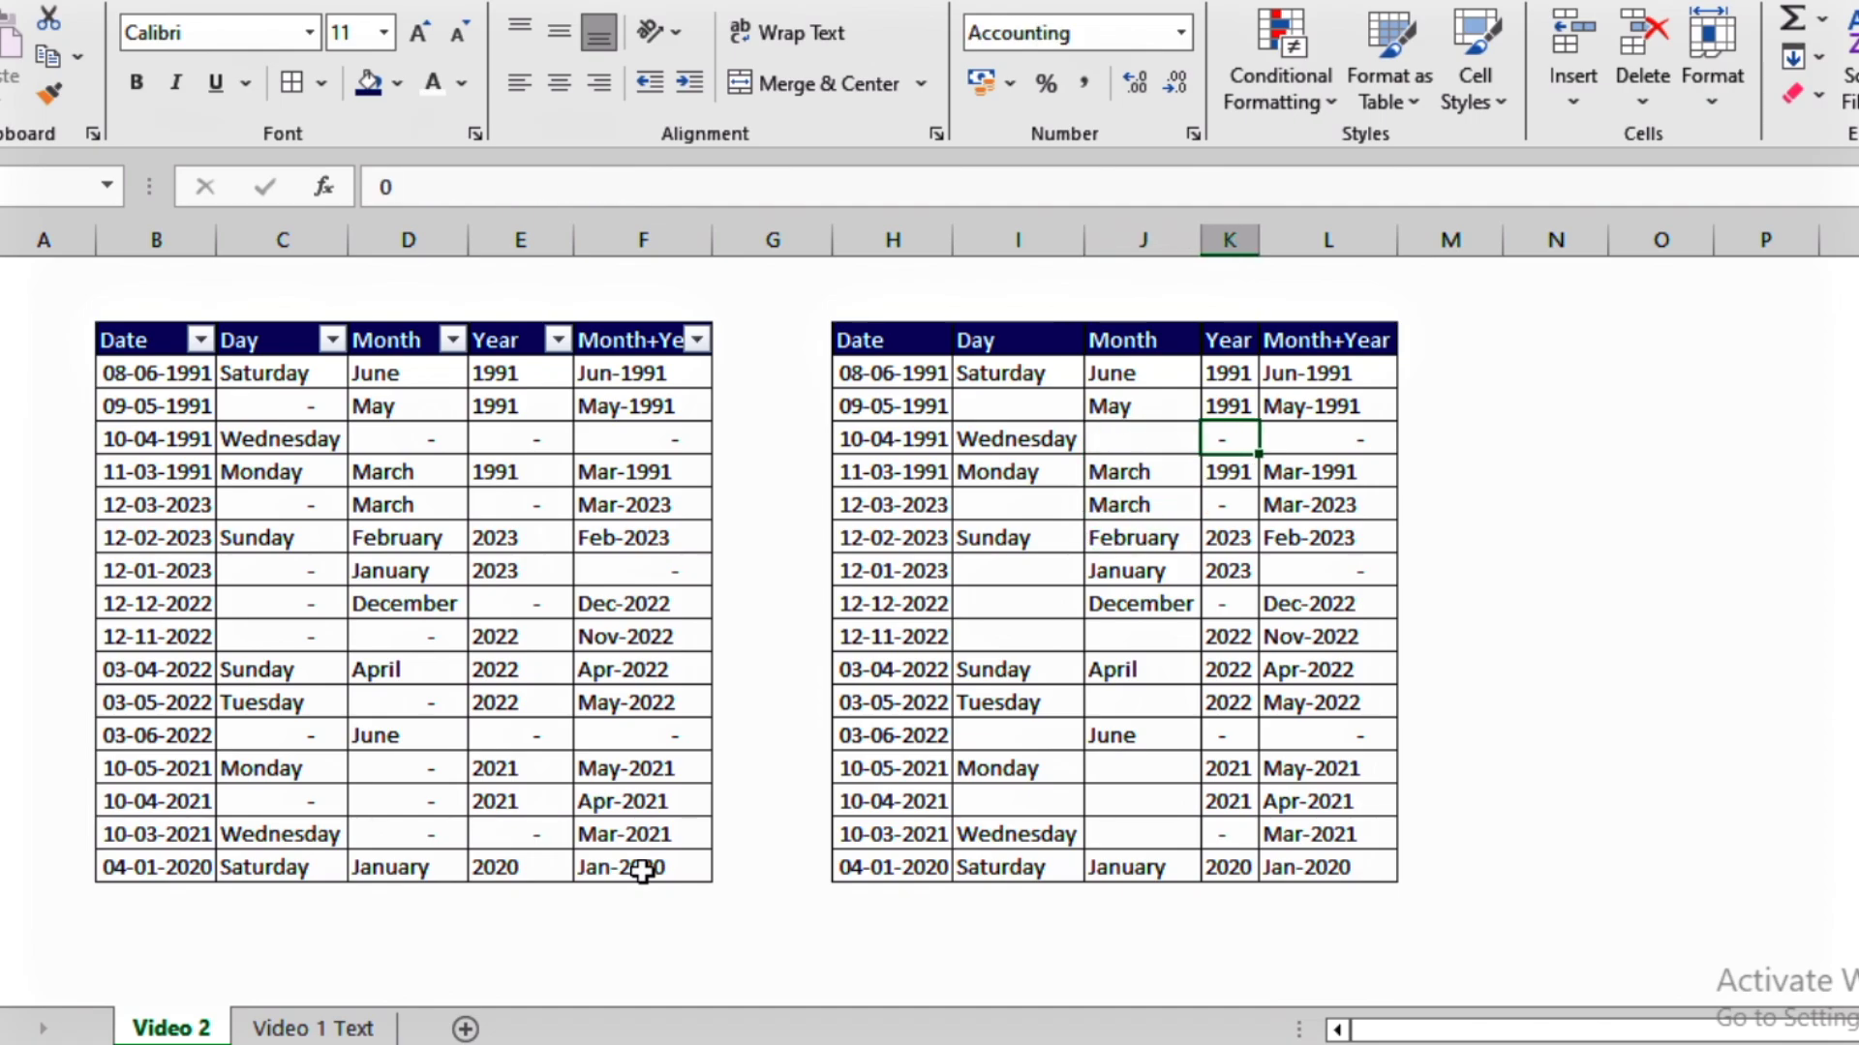
key(Down)
key(Down)
key(Delete)
key(Down)
key(Down)
key(Down)
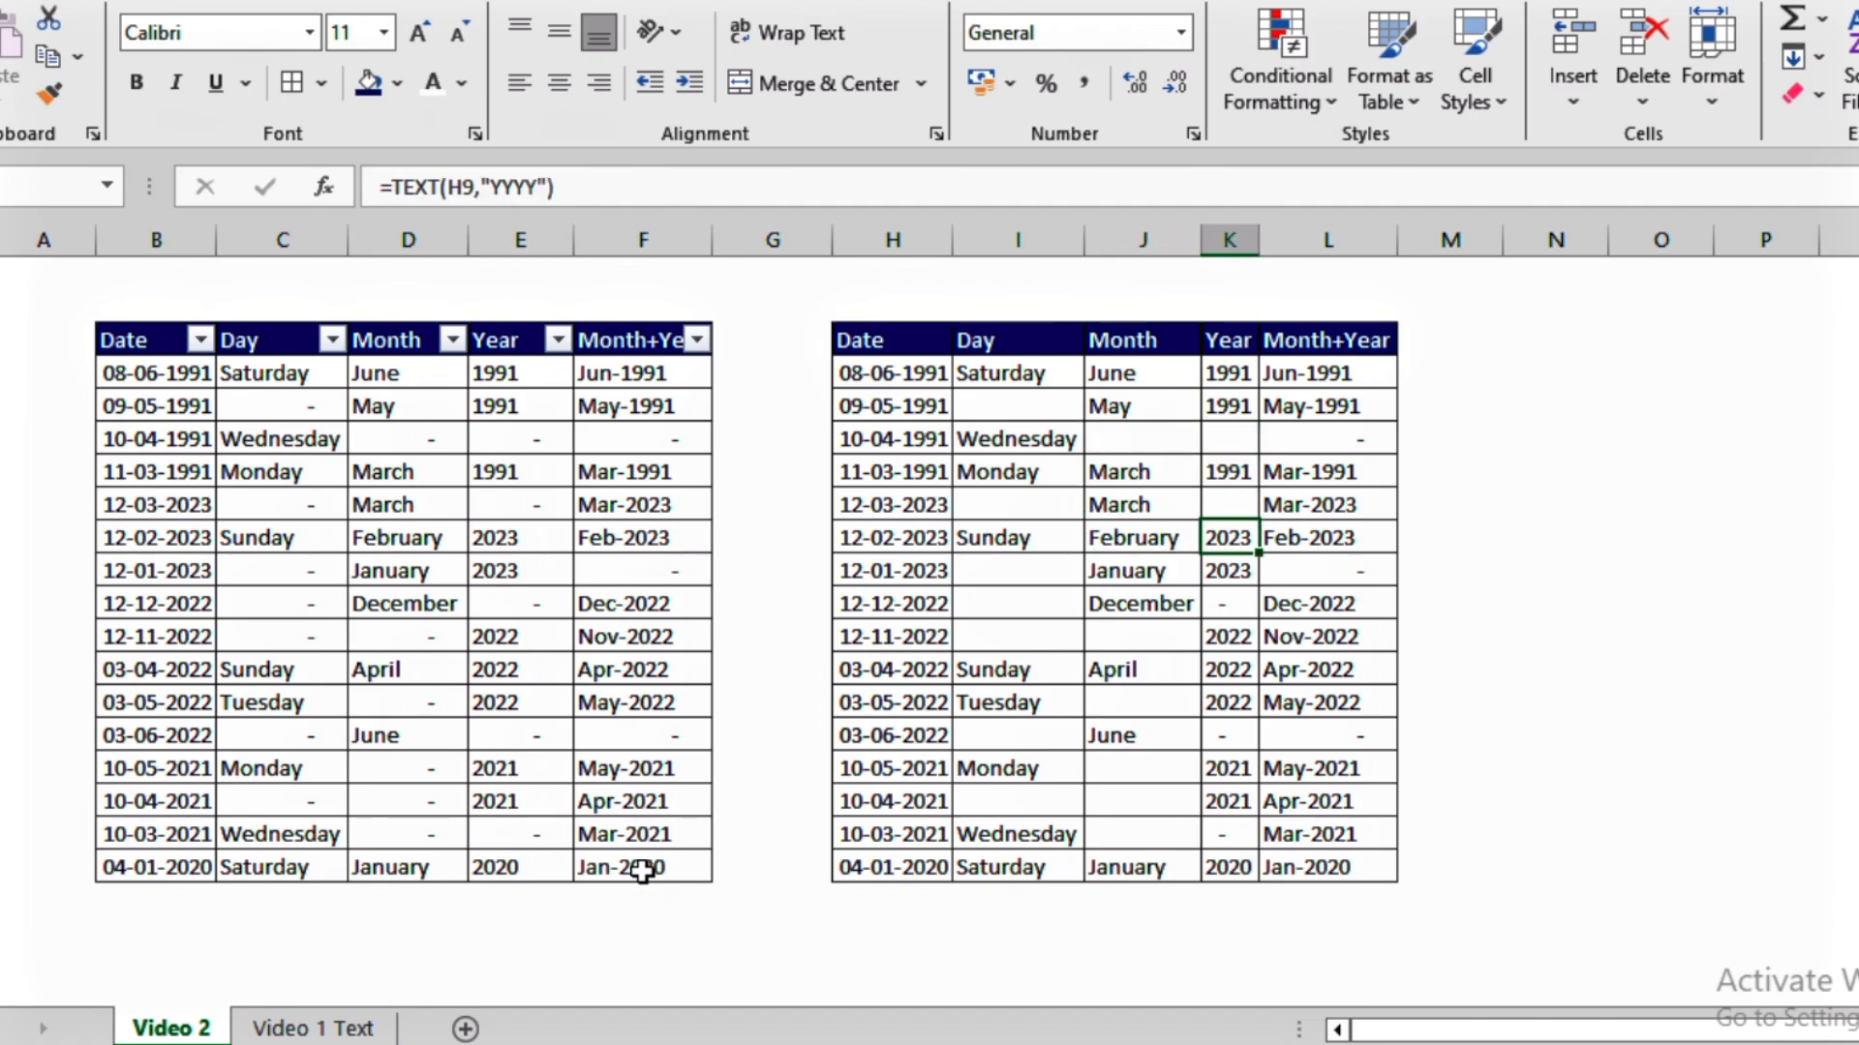
Step: Clear the remaining zero entries in cells K11, K15 and K18 of the copied Year column
key(Down)
key(Down)
key(Down)
key(Down)
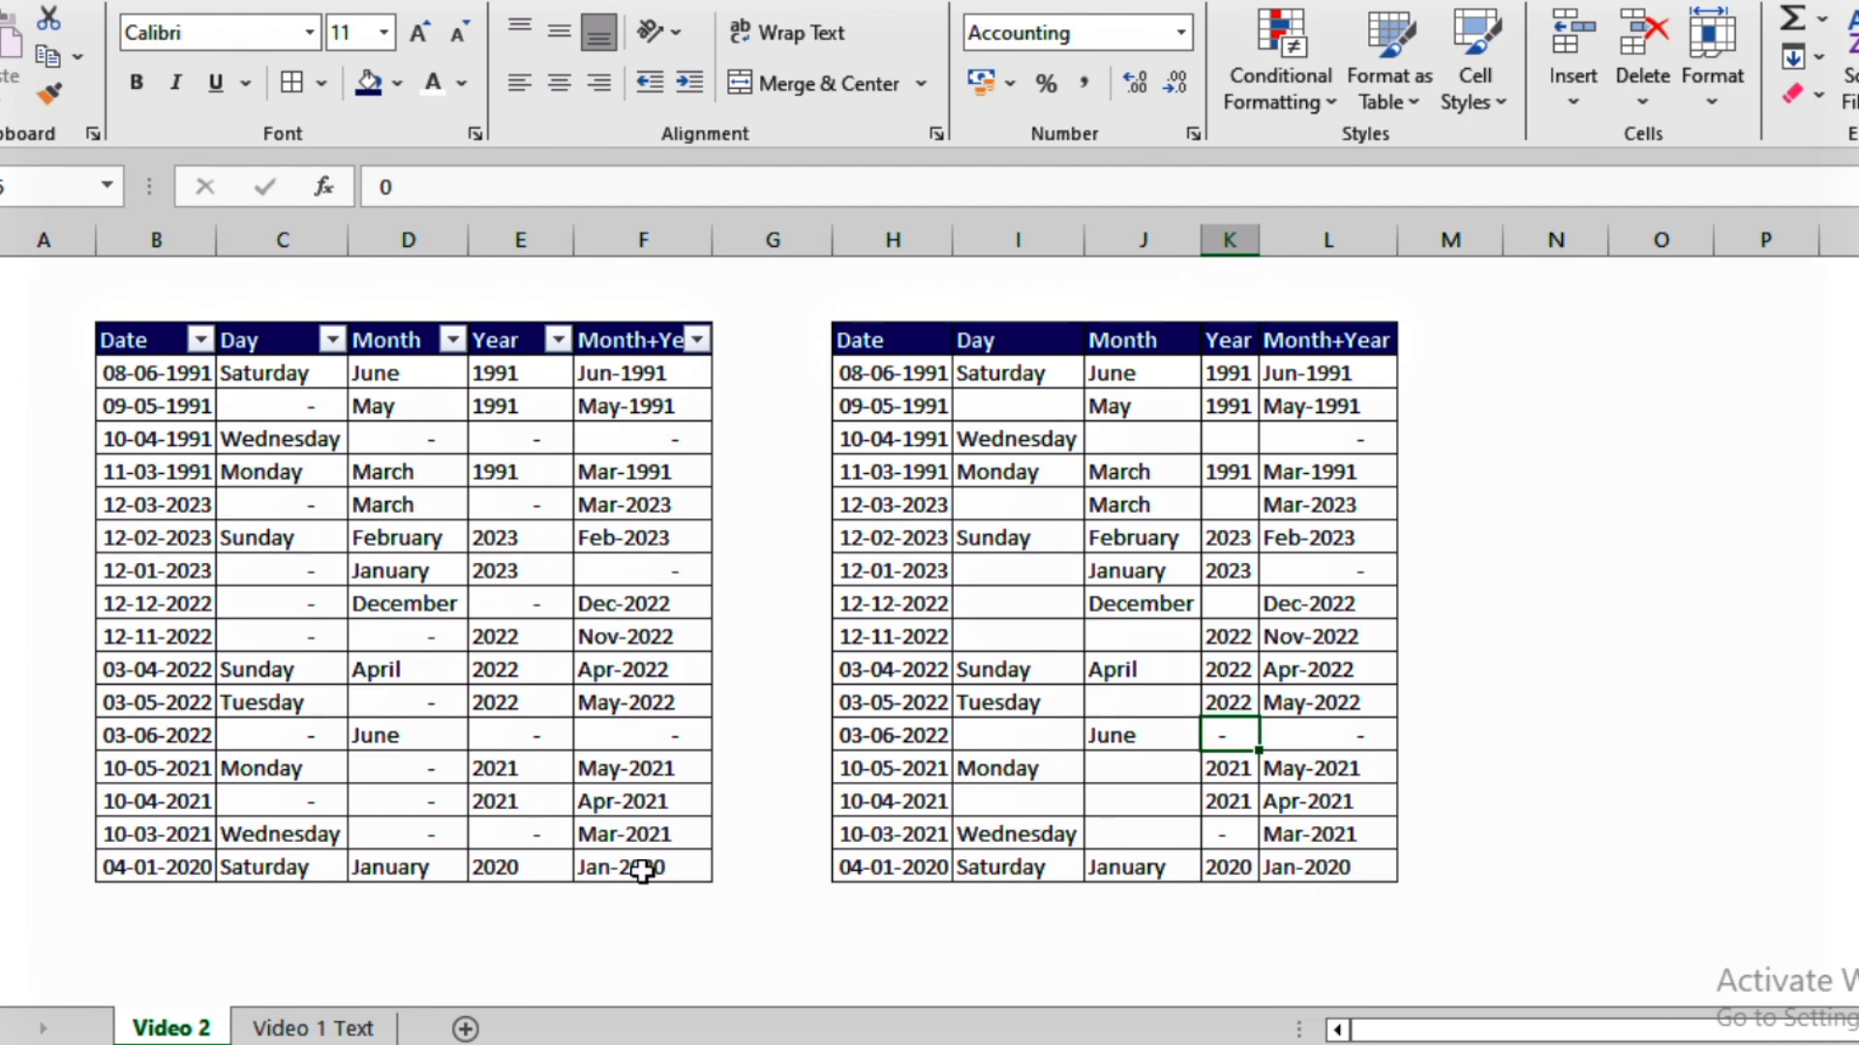
key(Down)
key(Down)
key(Down)
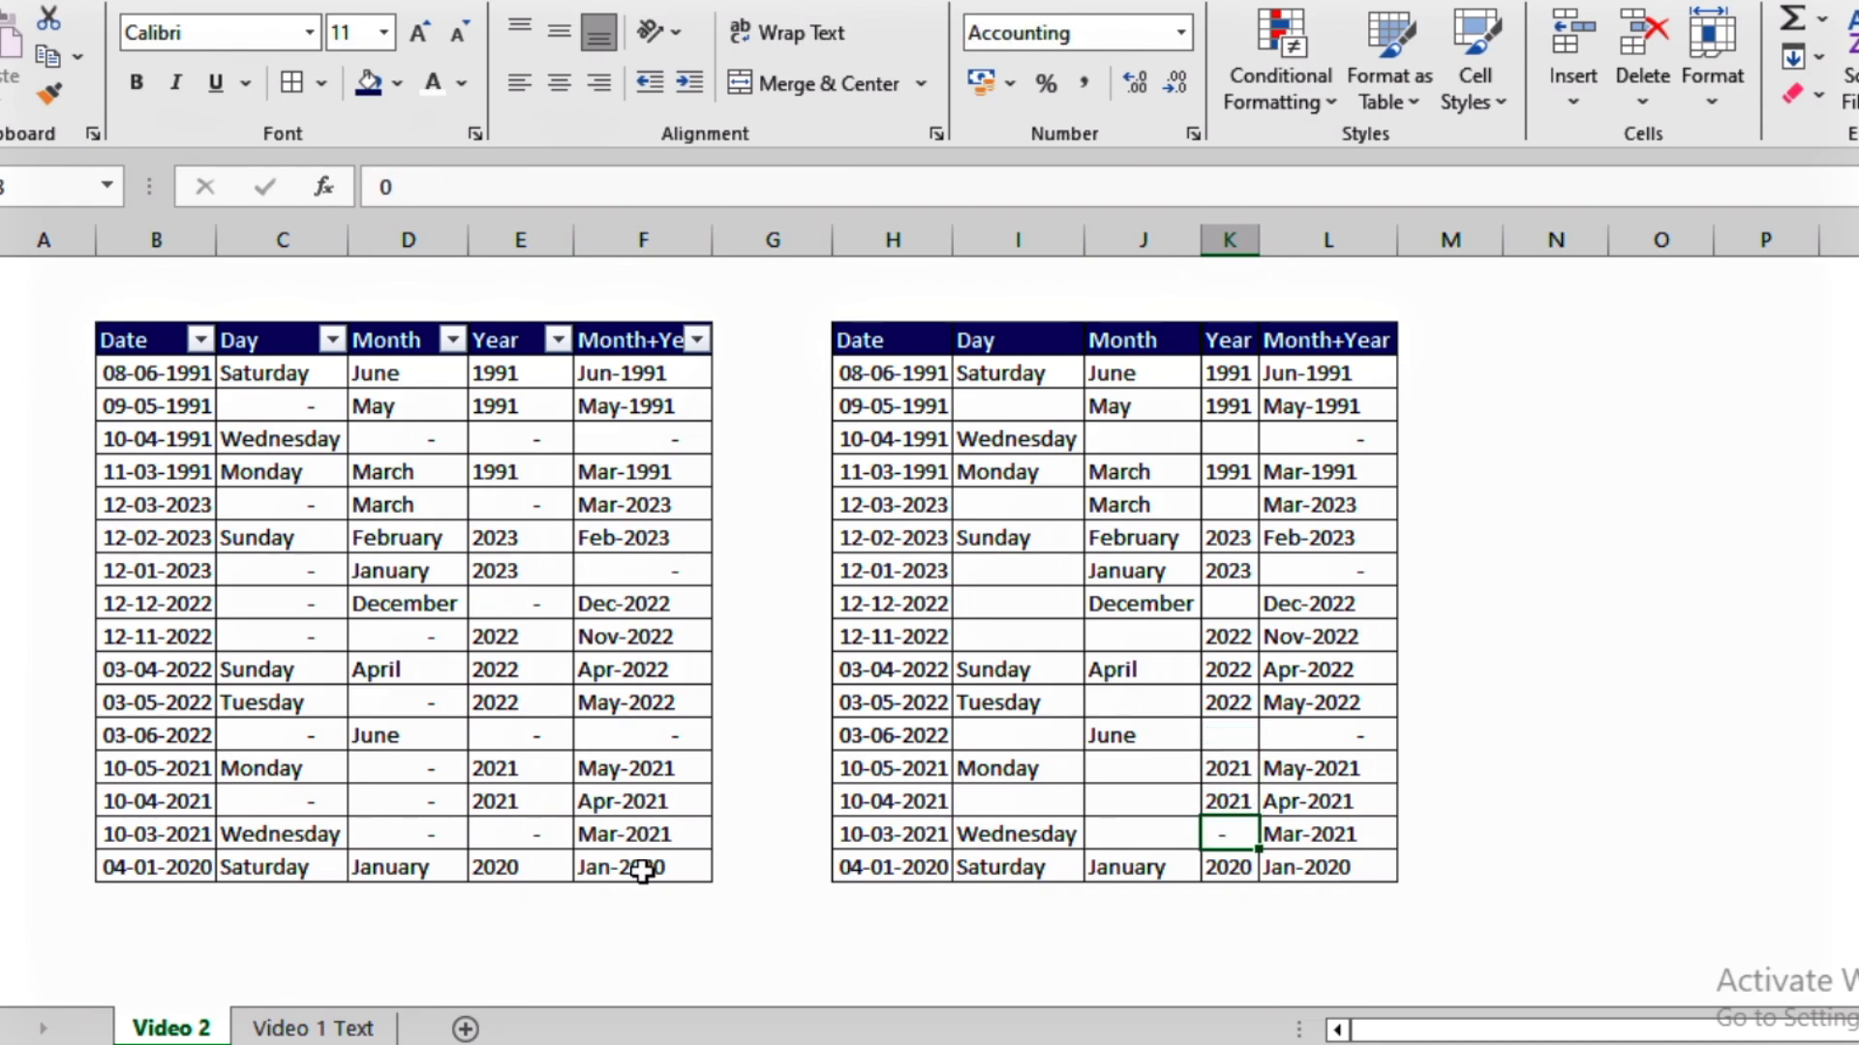
key(Delete)
Step: Clear the zero entries in cells L15, L10 and L6 of the copied table's Month+Year column
key(Right)
key(Up)
key(Up)
key(Up)
key(Delete)
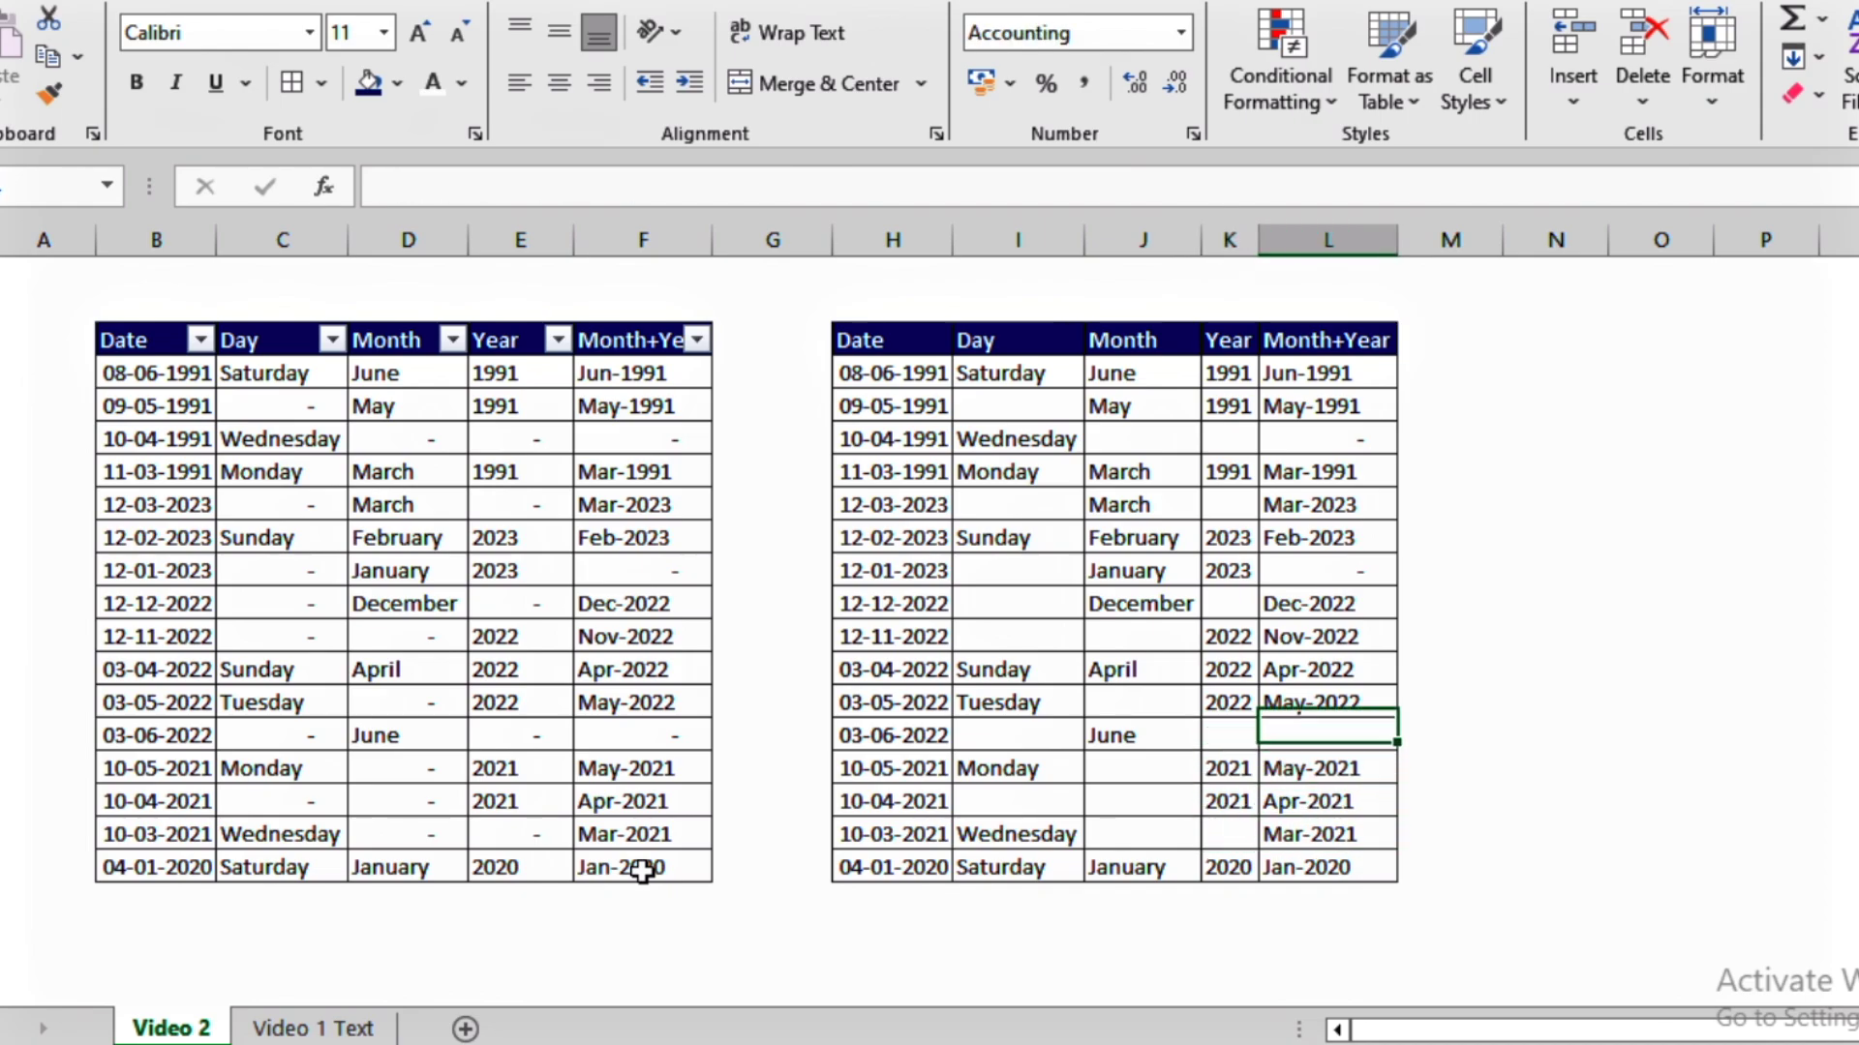
key(Up)
key(Up)
key(Up)
key(Up)
key(Up)
key(Up)
key(Up)
key(Up)
key(Up)
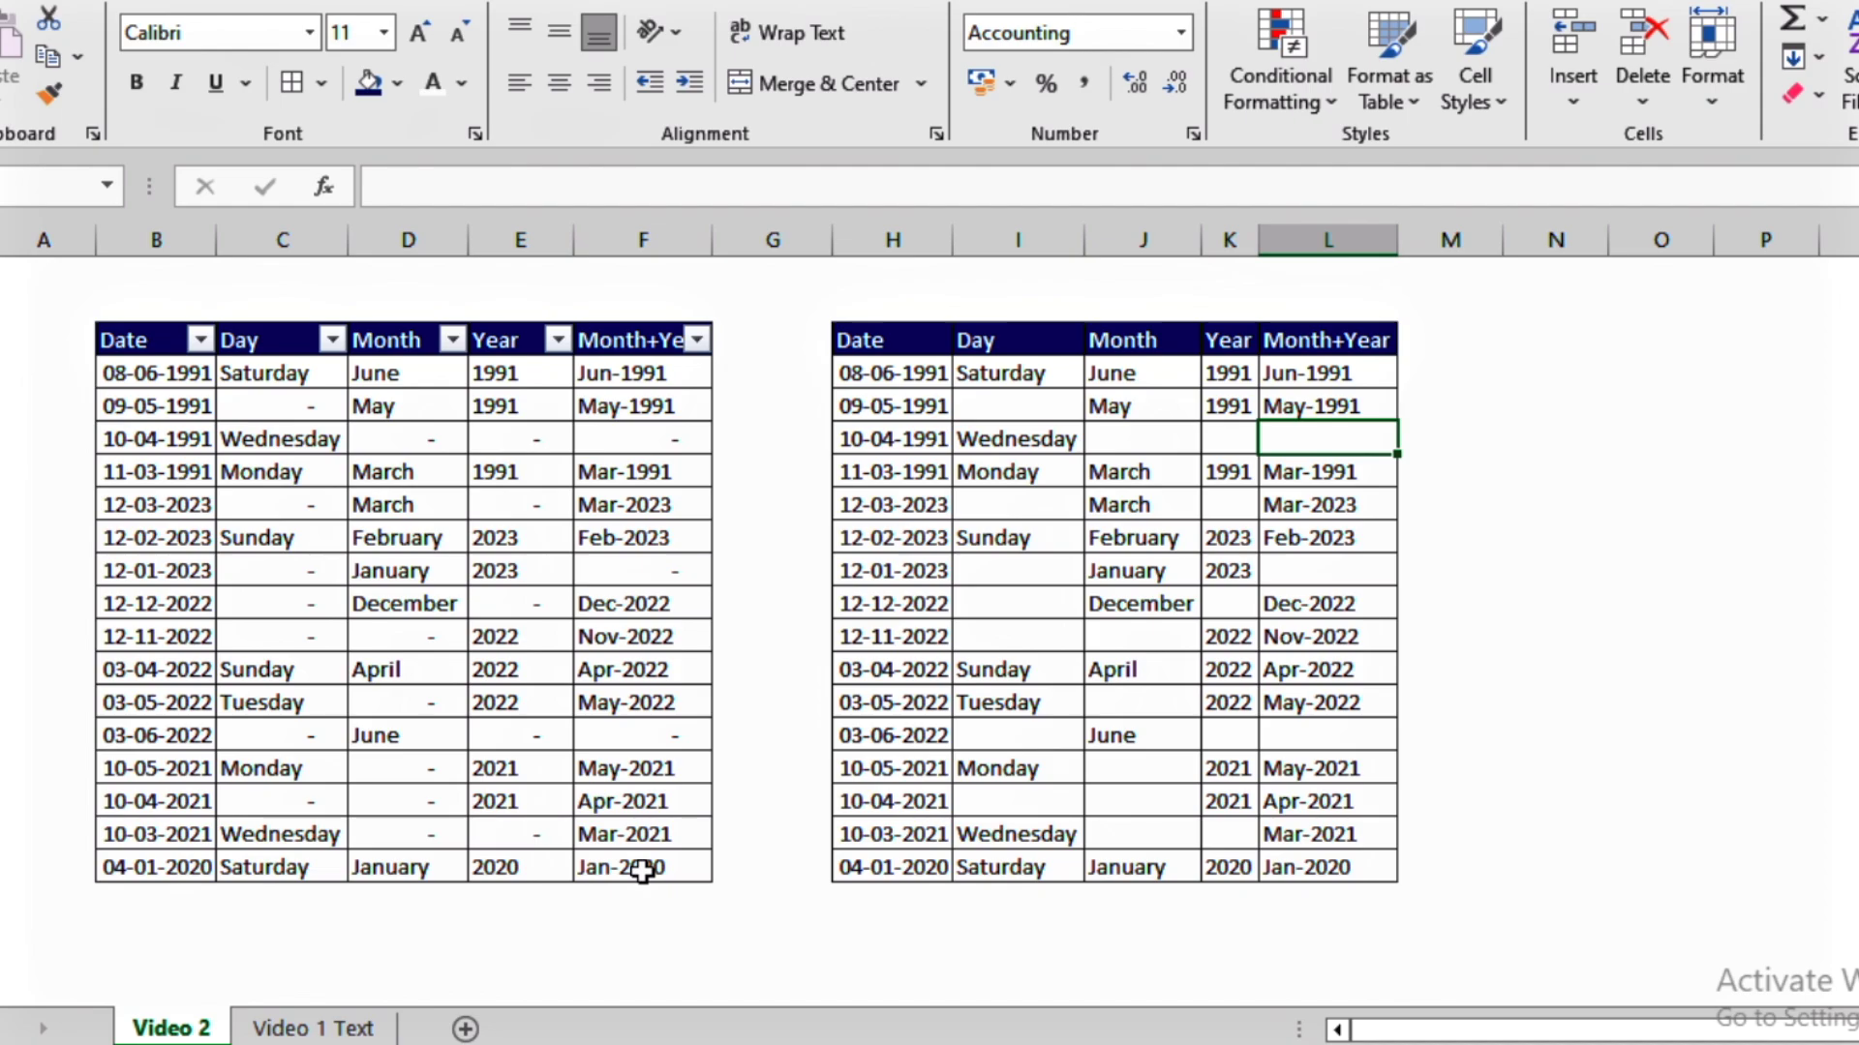
key(Right)
key(Right)
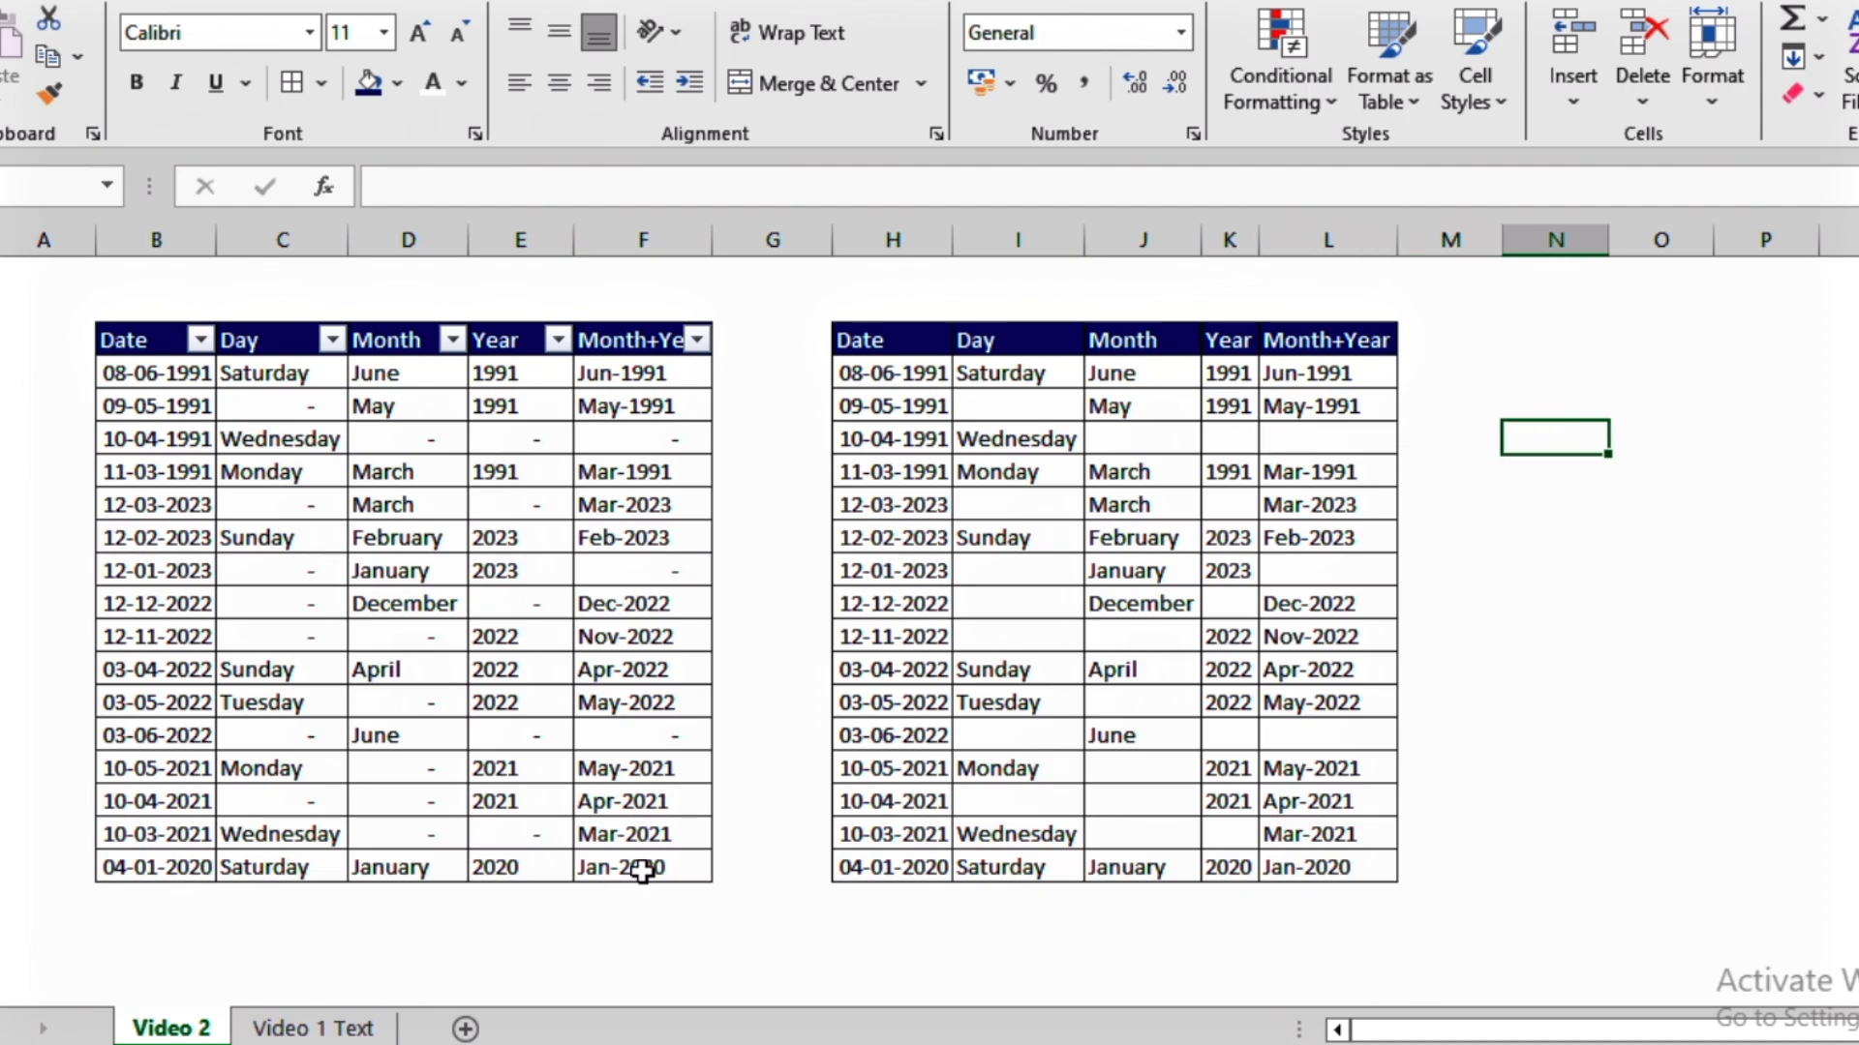
text(=)
key(Escape)
key(Down)
text(=)
key(Escape)
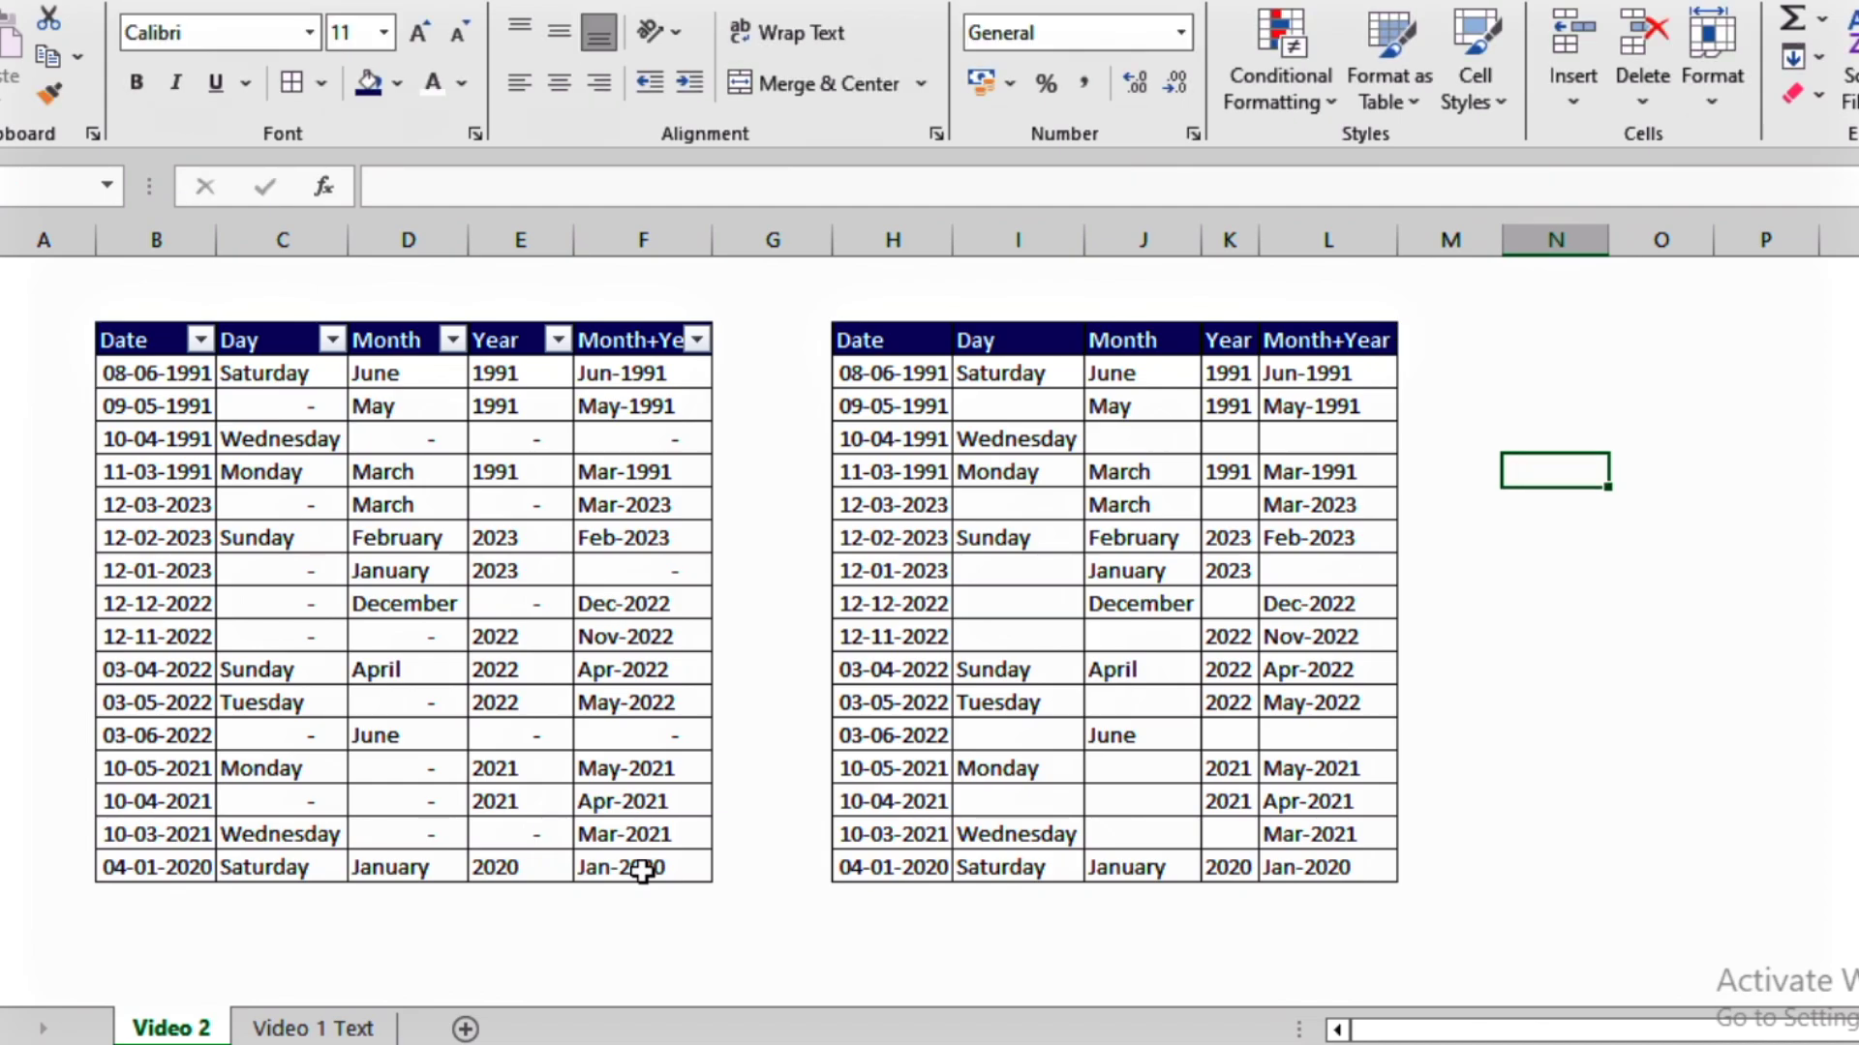
text(+)
key(Escape)
key(Left)
key(Left)
key(Left)
key(Left)
key(Left)
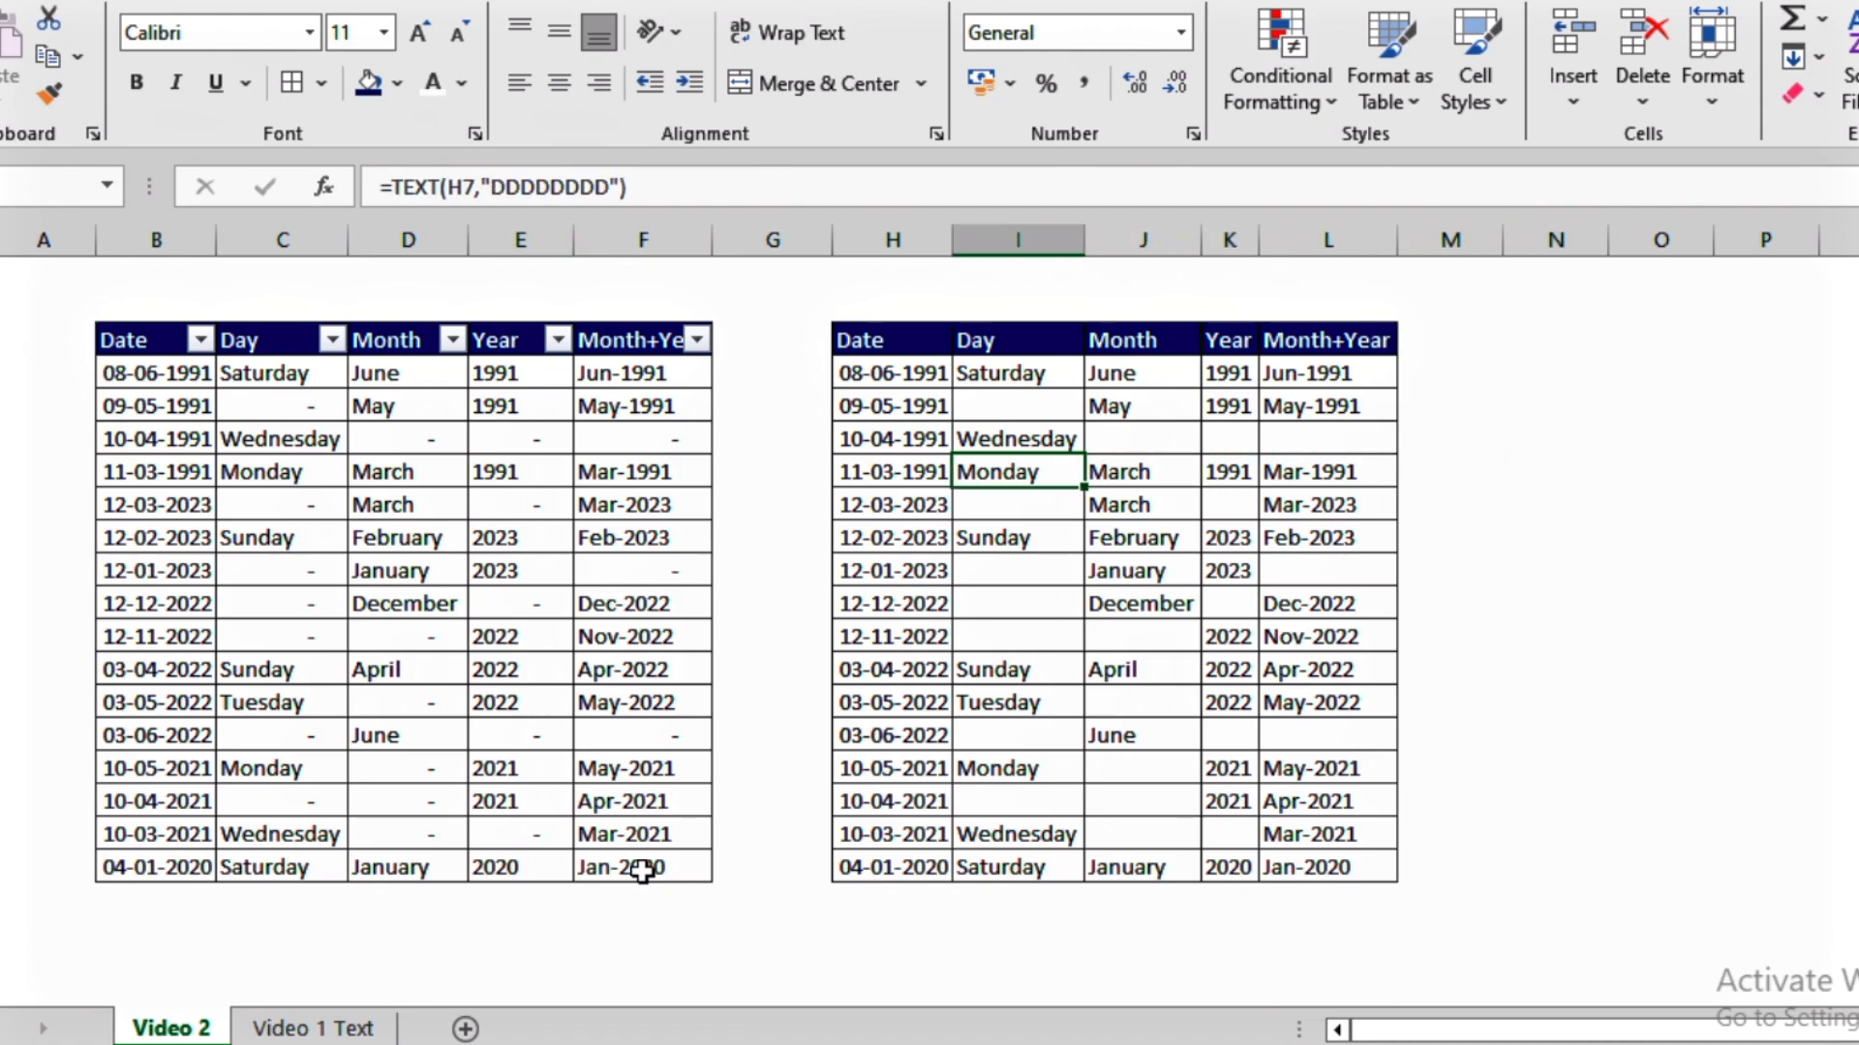
key(Up)
key(Up)
key(Up)
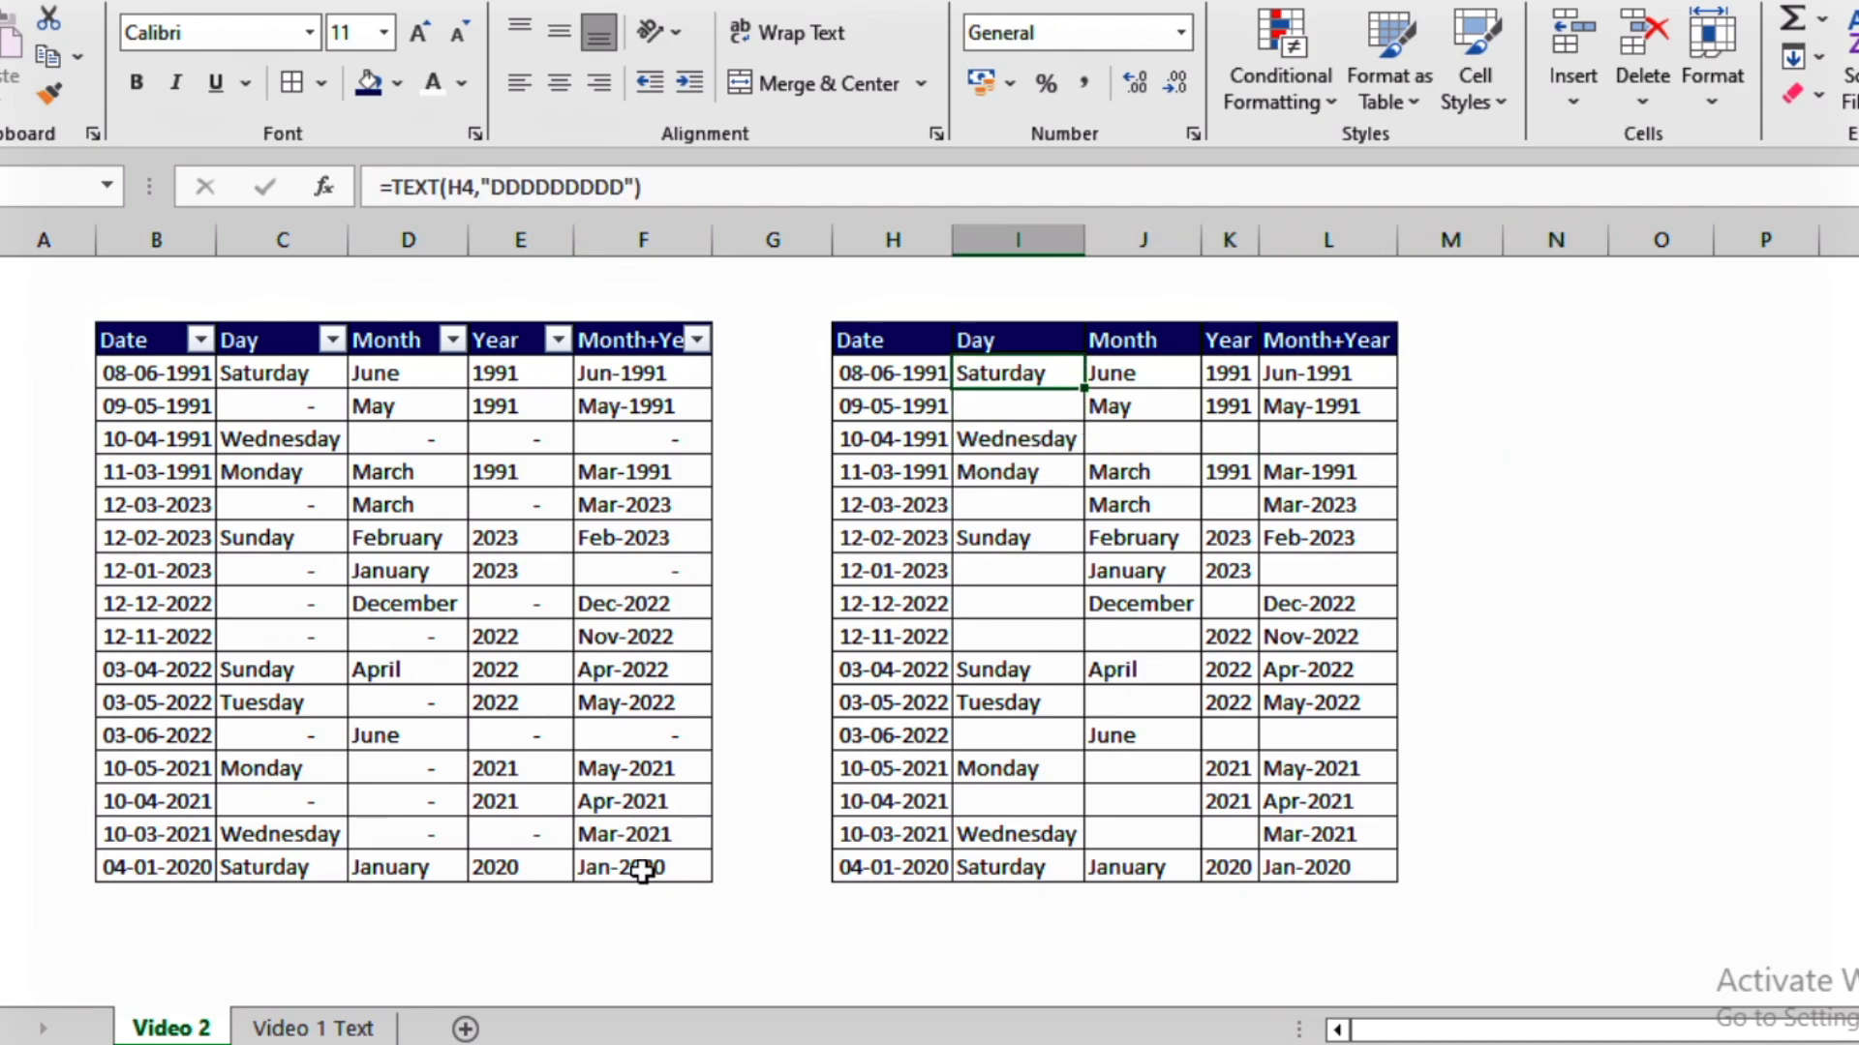
key(Down)
key(Up)
key(Down)
key(Up)
key(Down)
key(Down)
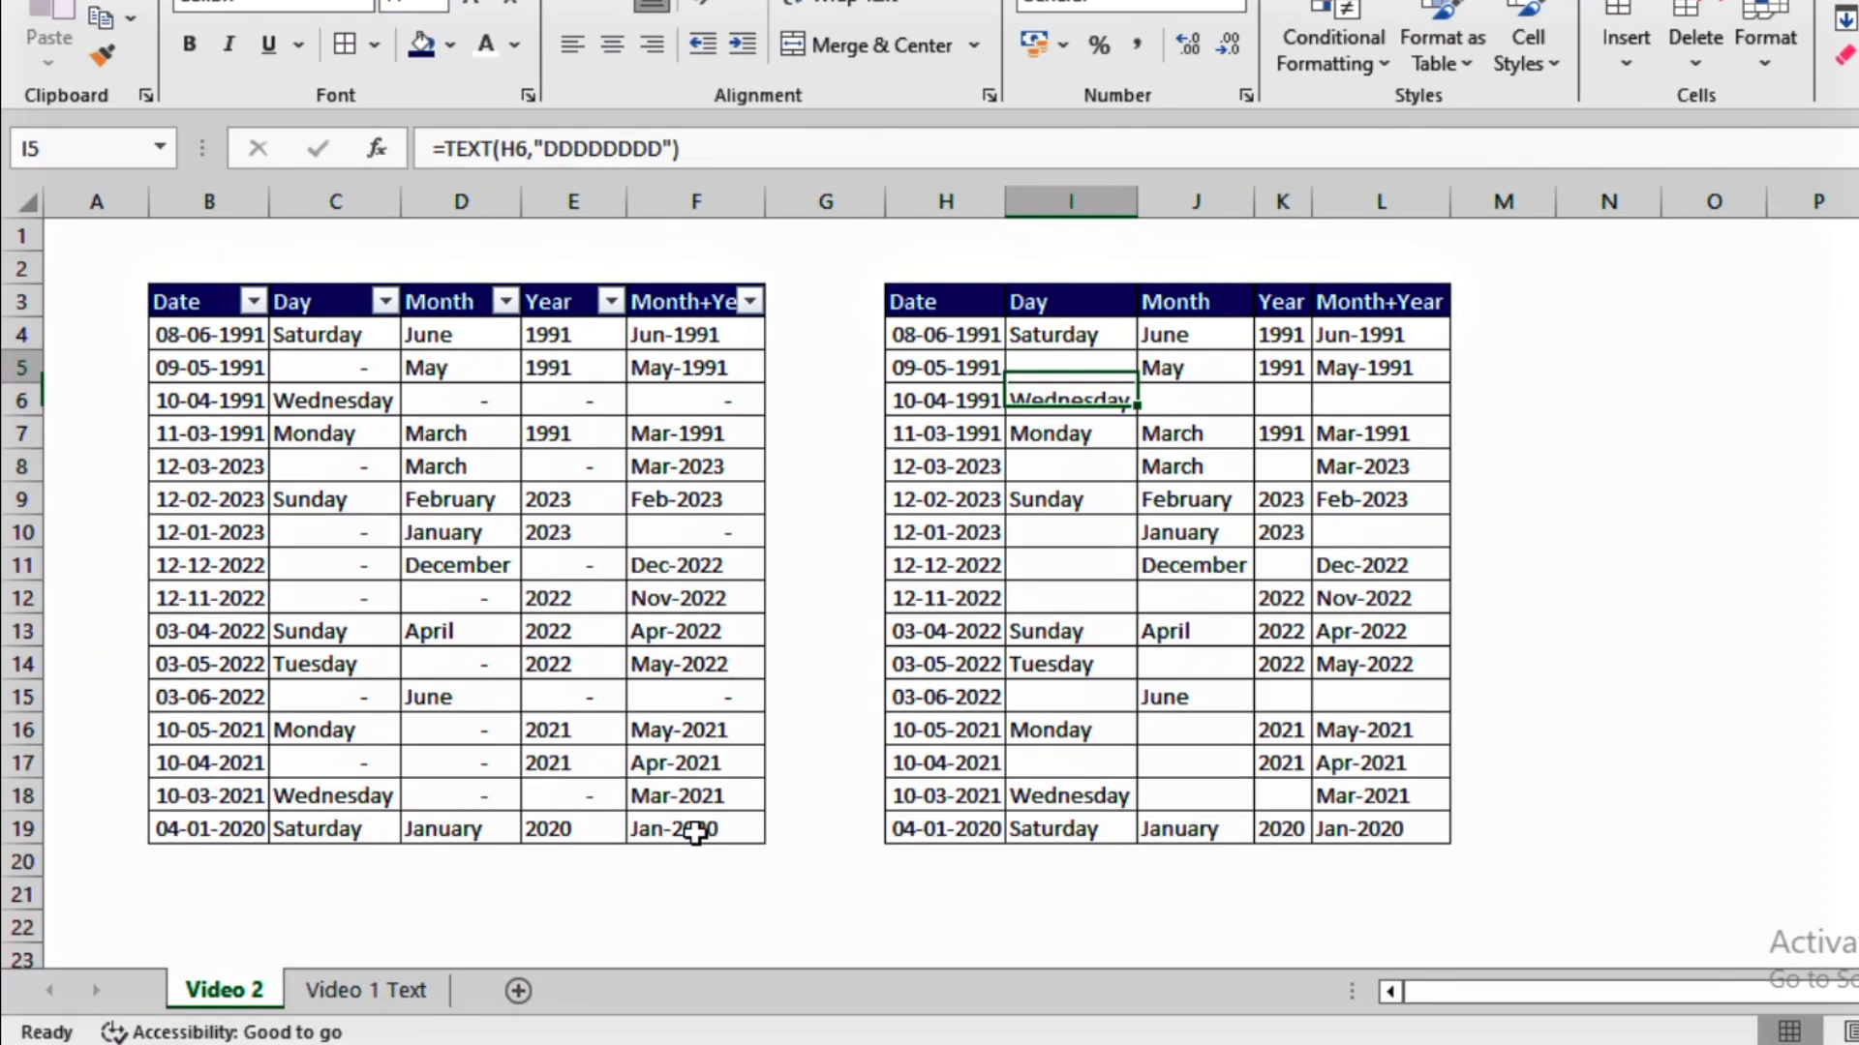
Step: Try to replace the formulas in I4:L19 with plain values by copying the range and using Paste Special Values in place
key(Up)
key(Up)
key(shift+Right)
key(shift+Right)
key(shift+Right)
key(shift+Down)
key(shift+Down)
key(shift+Down)
key(shift+Down)
key(shift+Down)
key(shift+Down)
key(shift+Down)
key(shift+Down)
key(shift+Down)
key(shift+Down)
key(shift+Down)
key(shift+Down)
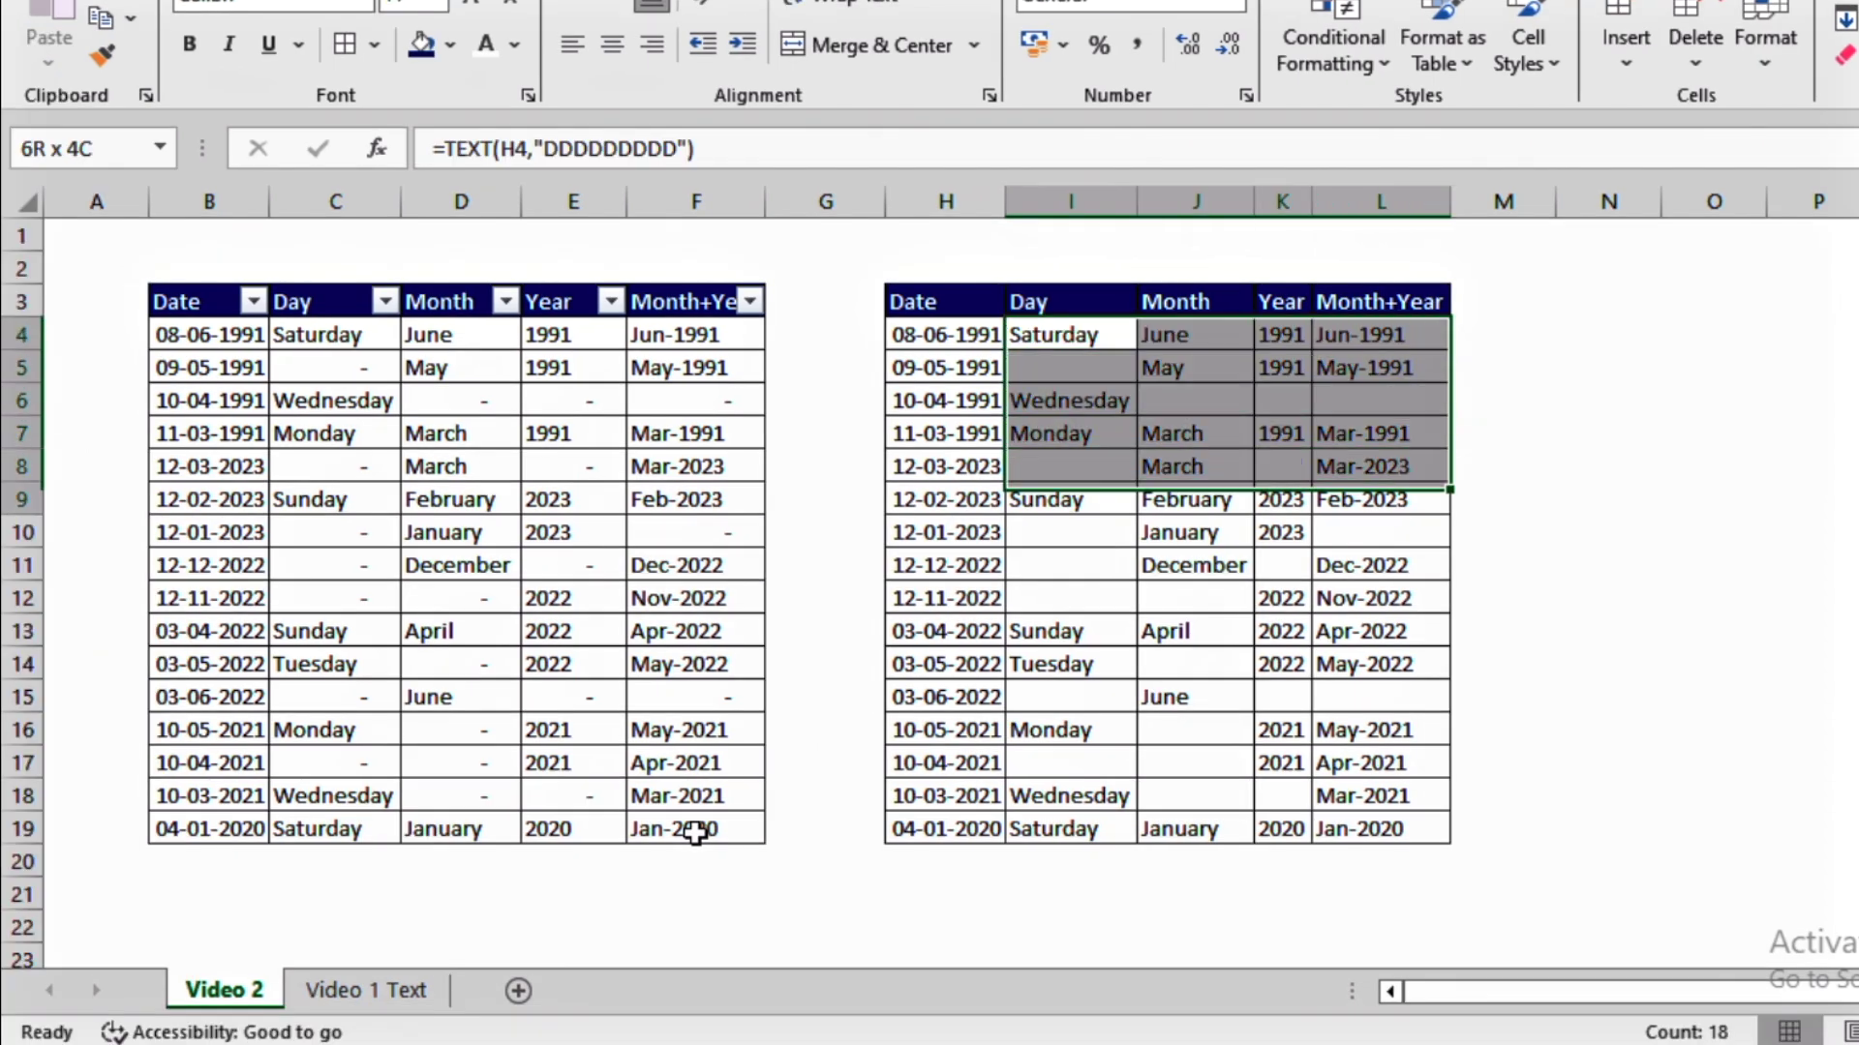
key(shift+Down)
key(shift+Down)
key(shift+Down)
key(ctrl+c)
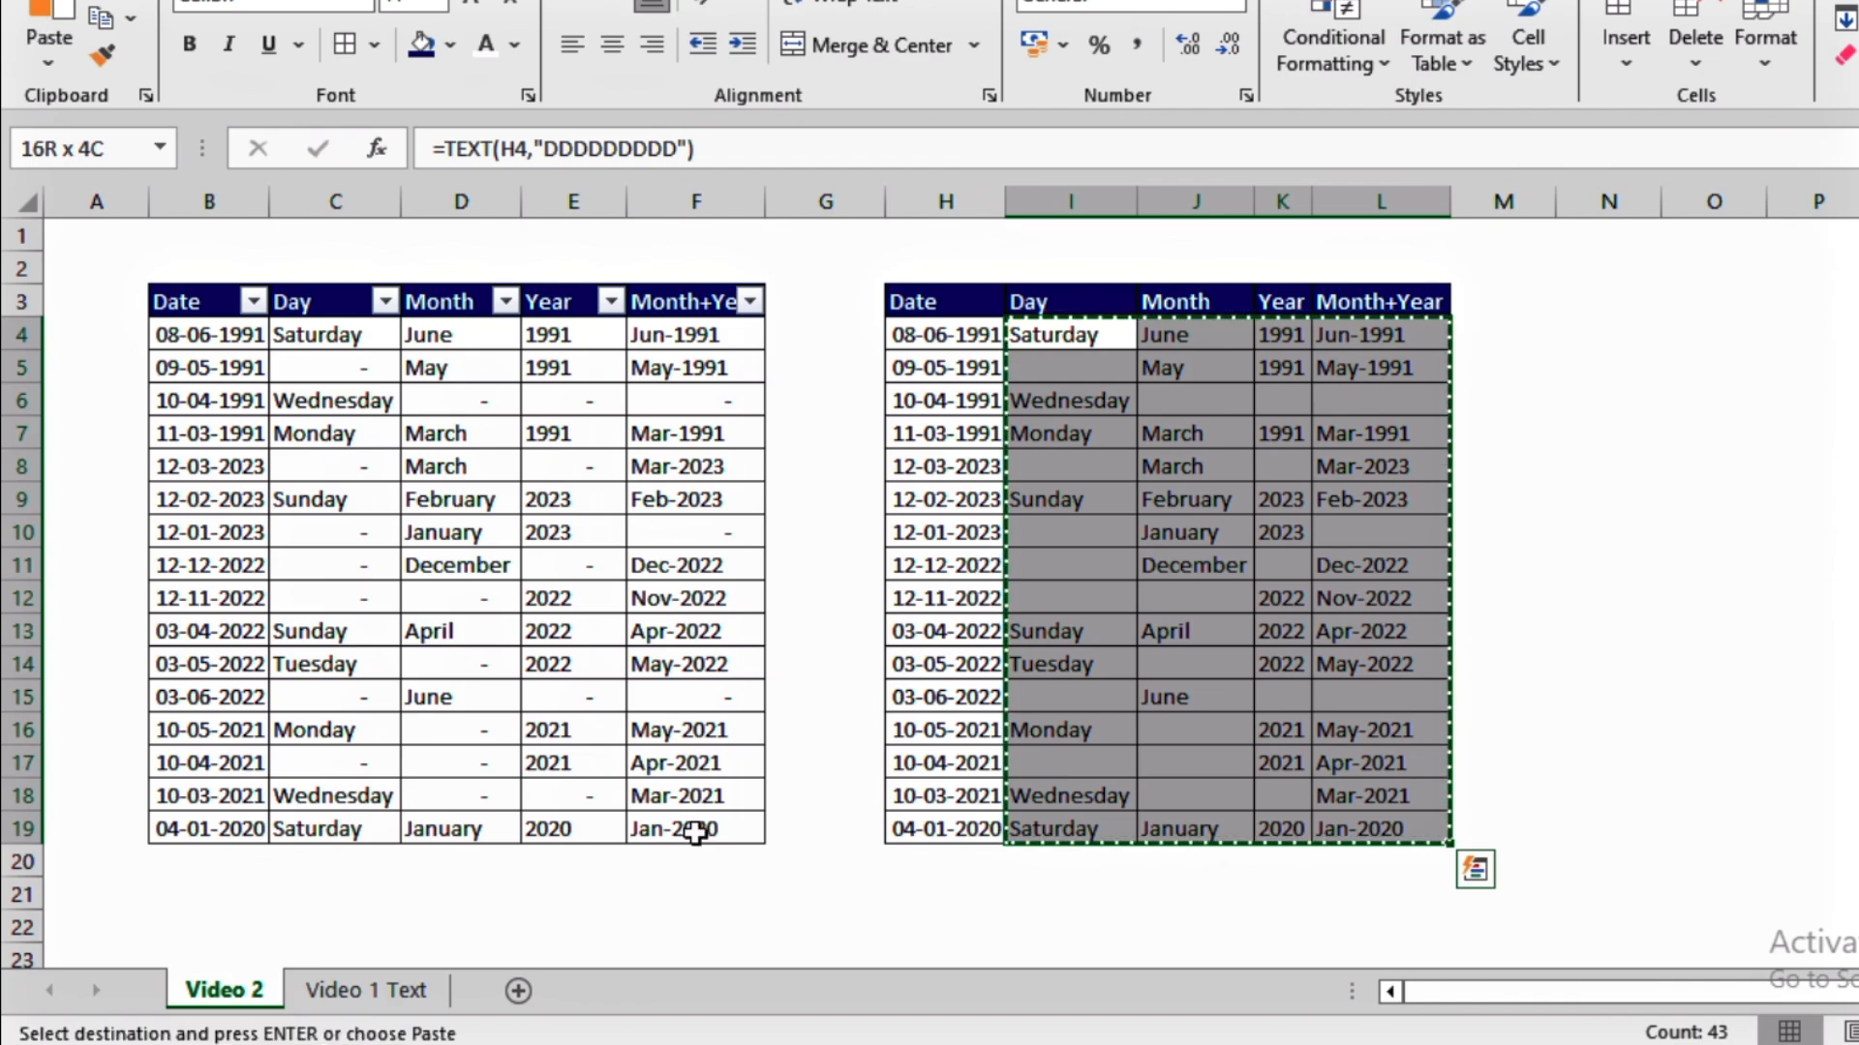
key(ctrl+alt+v)
key(Down)
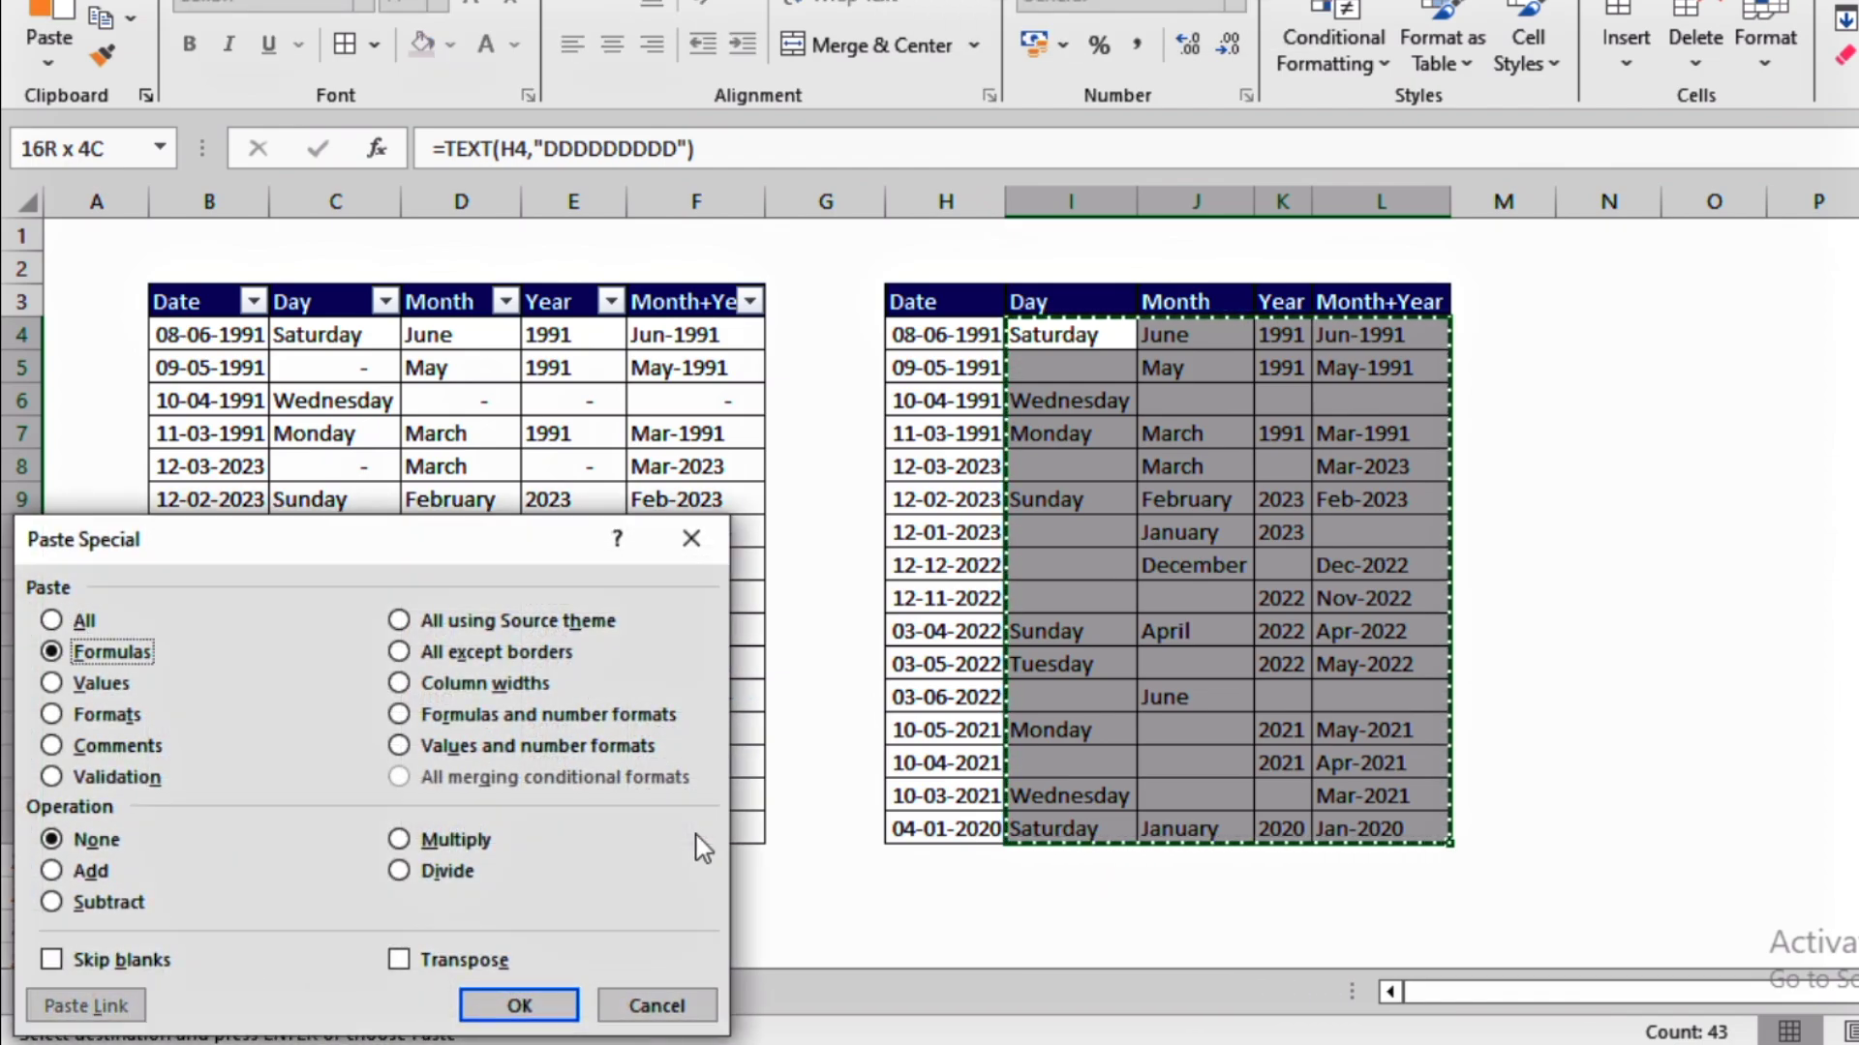
key(Down)
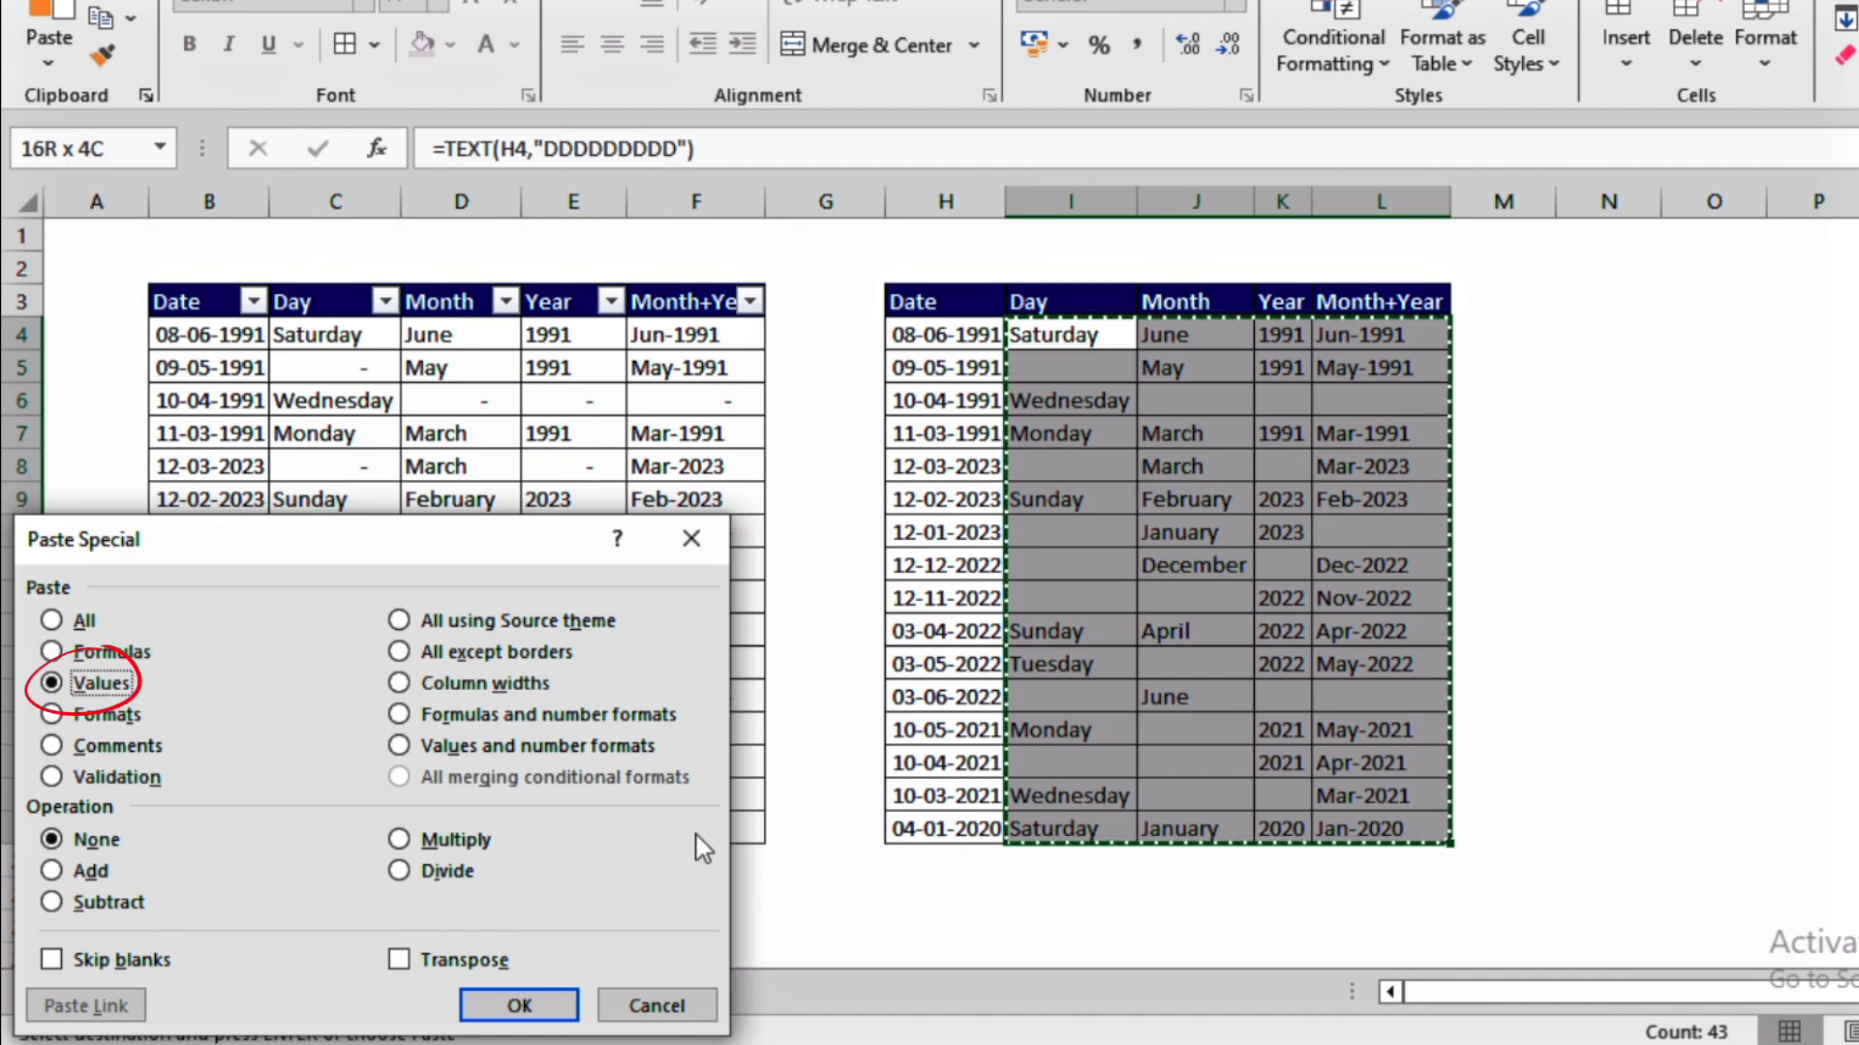
key(Return)
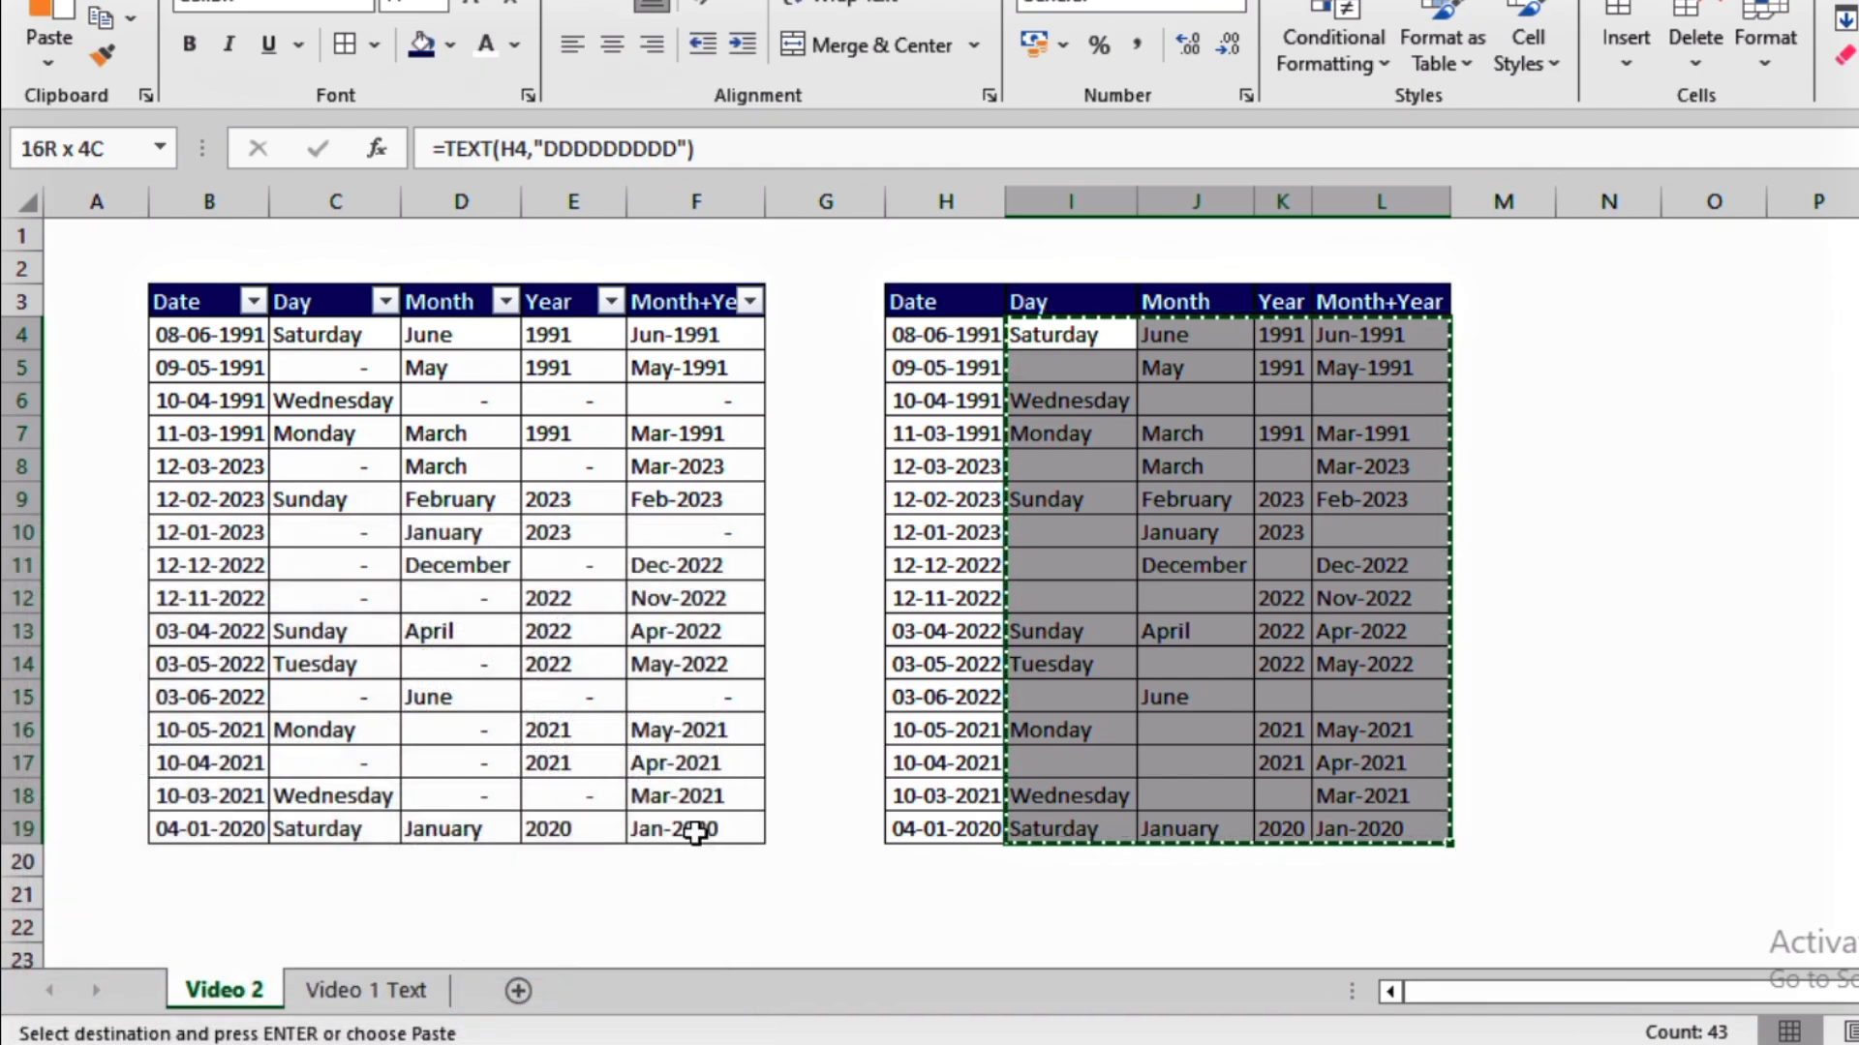
key(Escape)
key(Left)
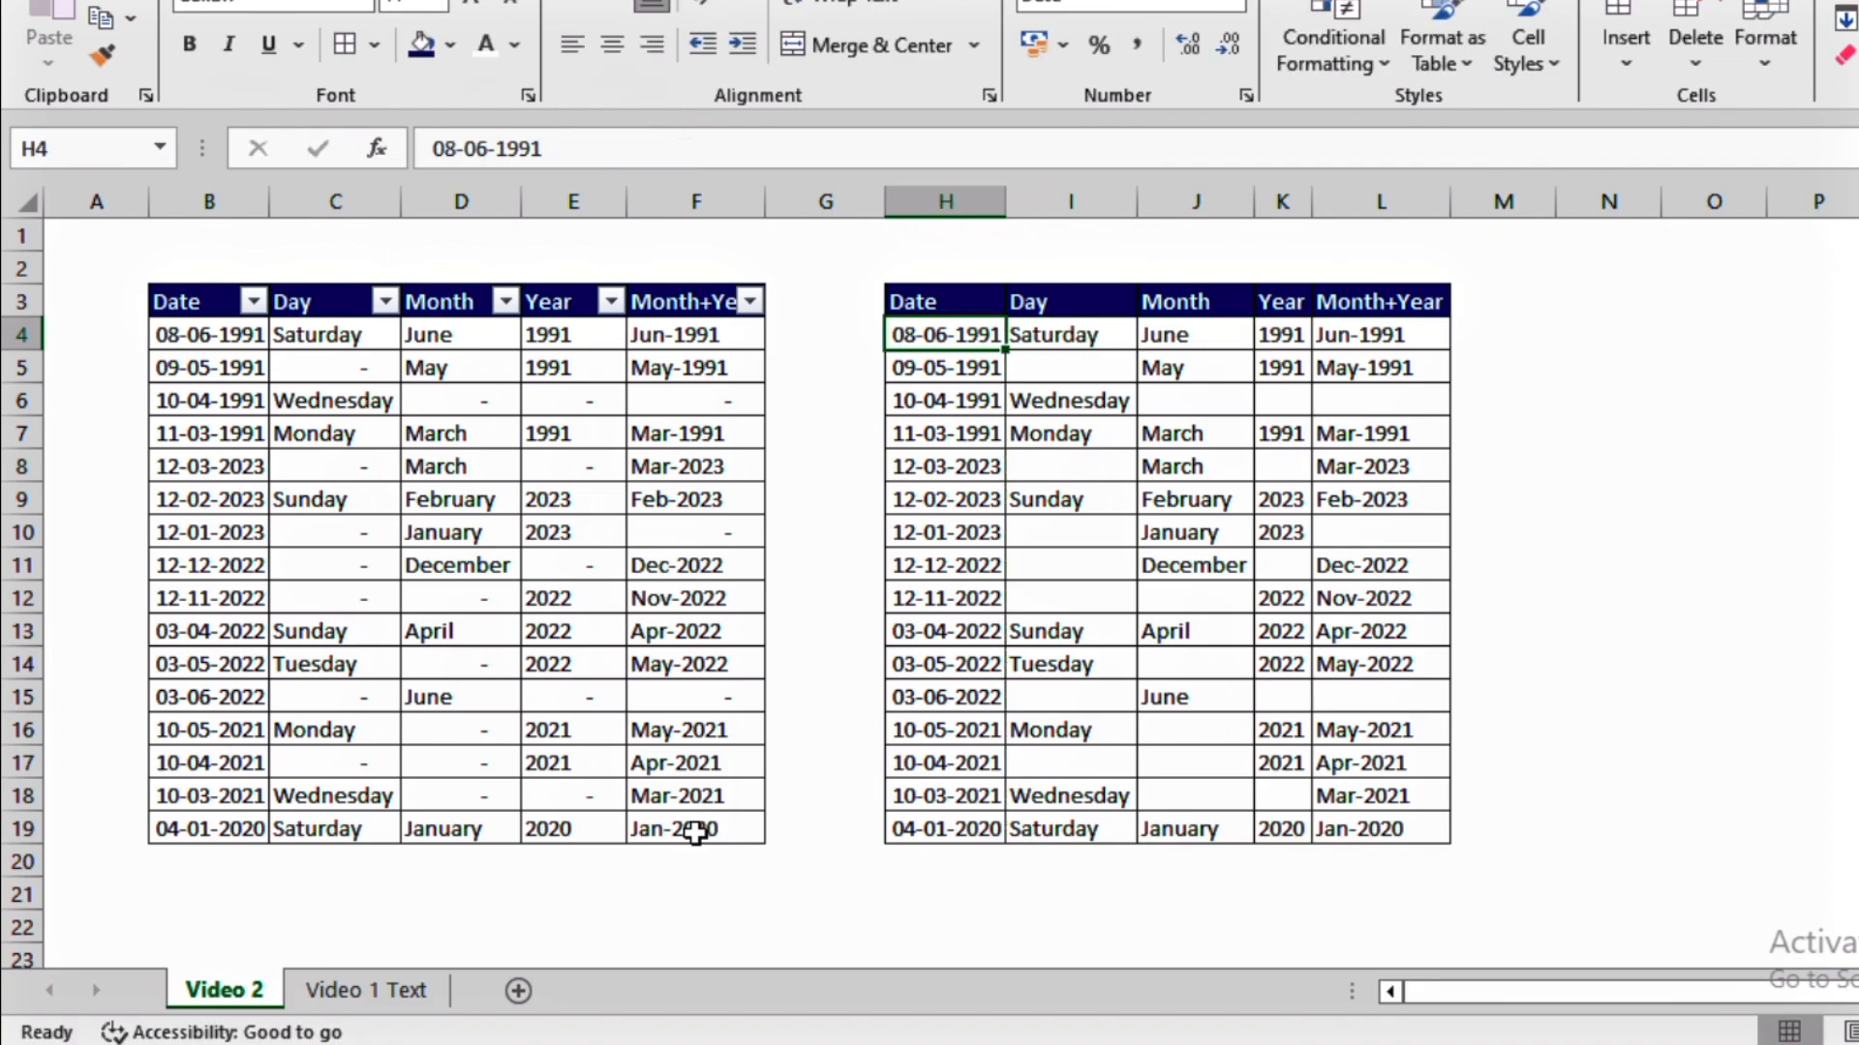
key(F2)
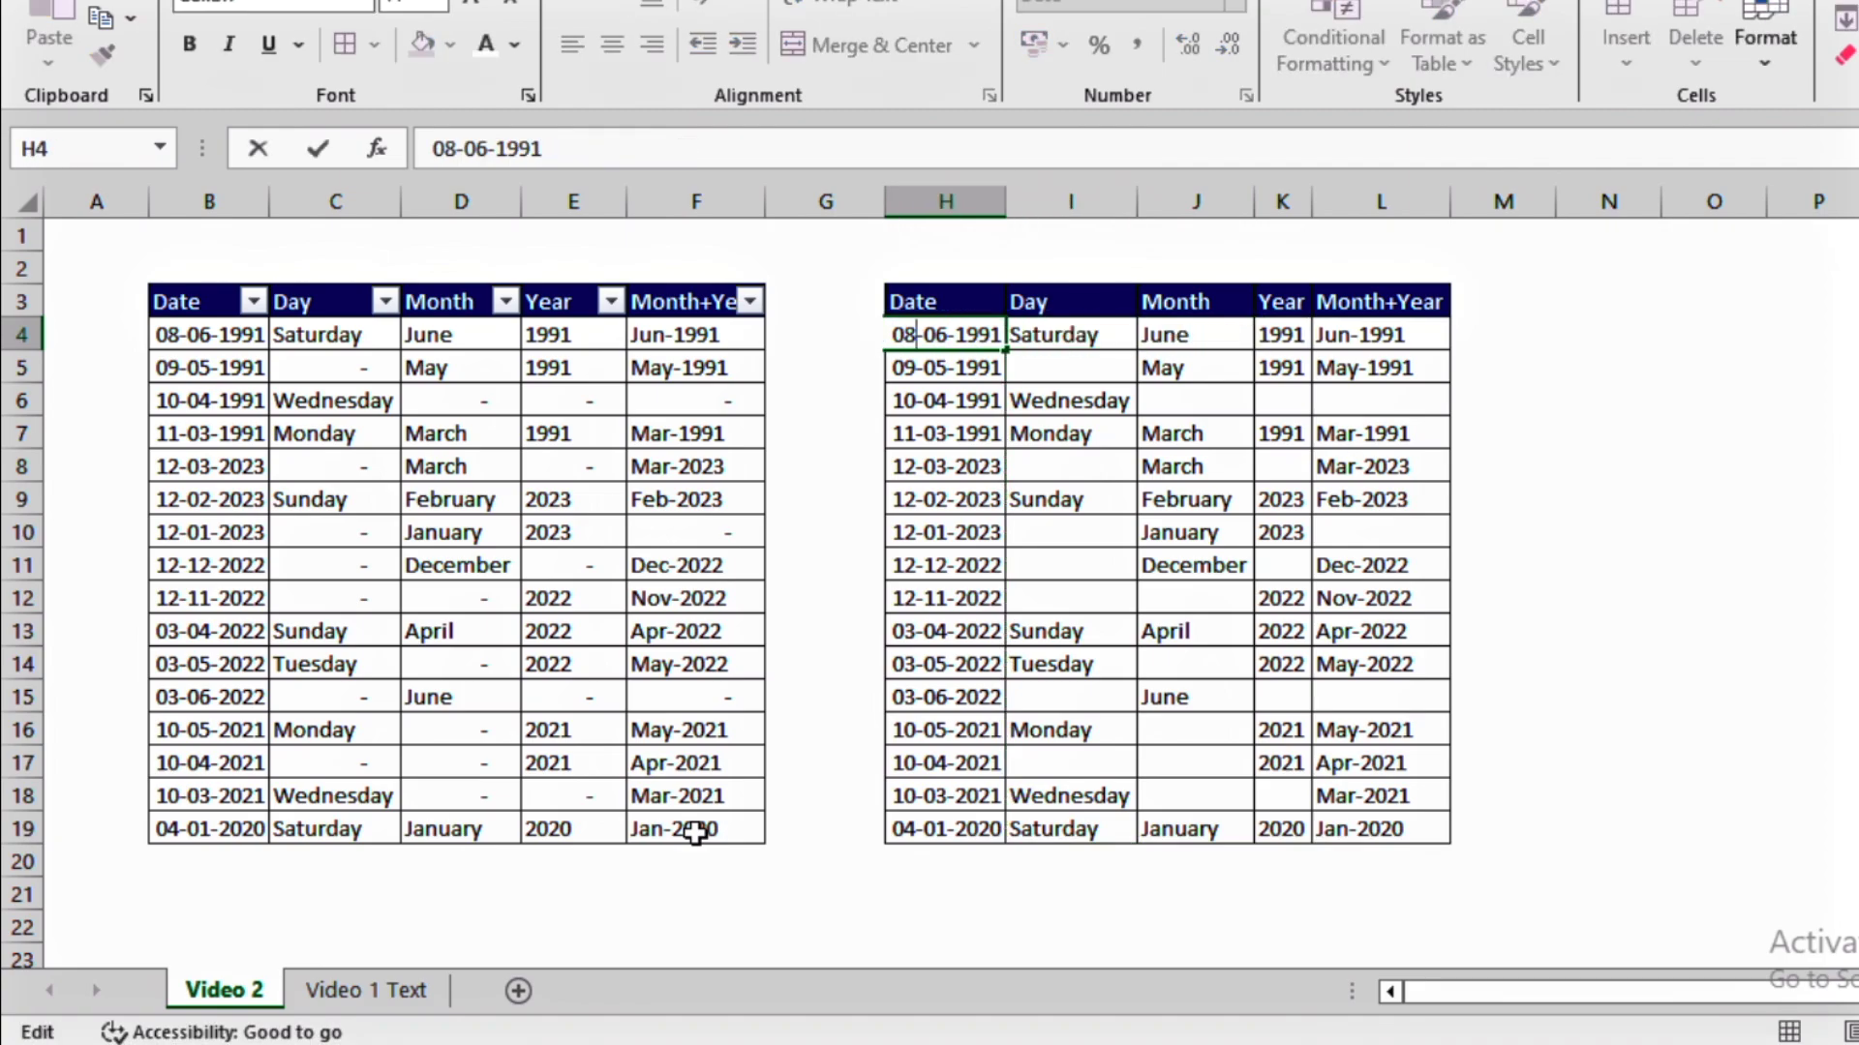
key(BackSpace)
key(Escape)
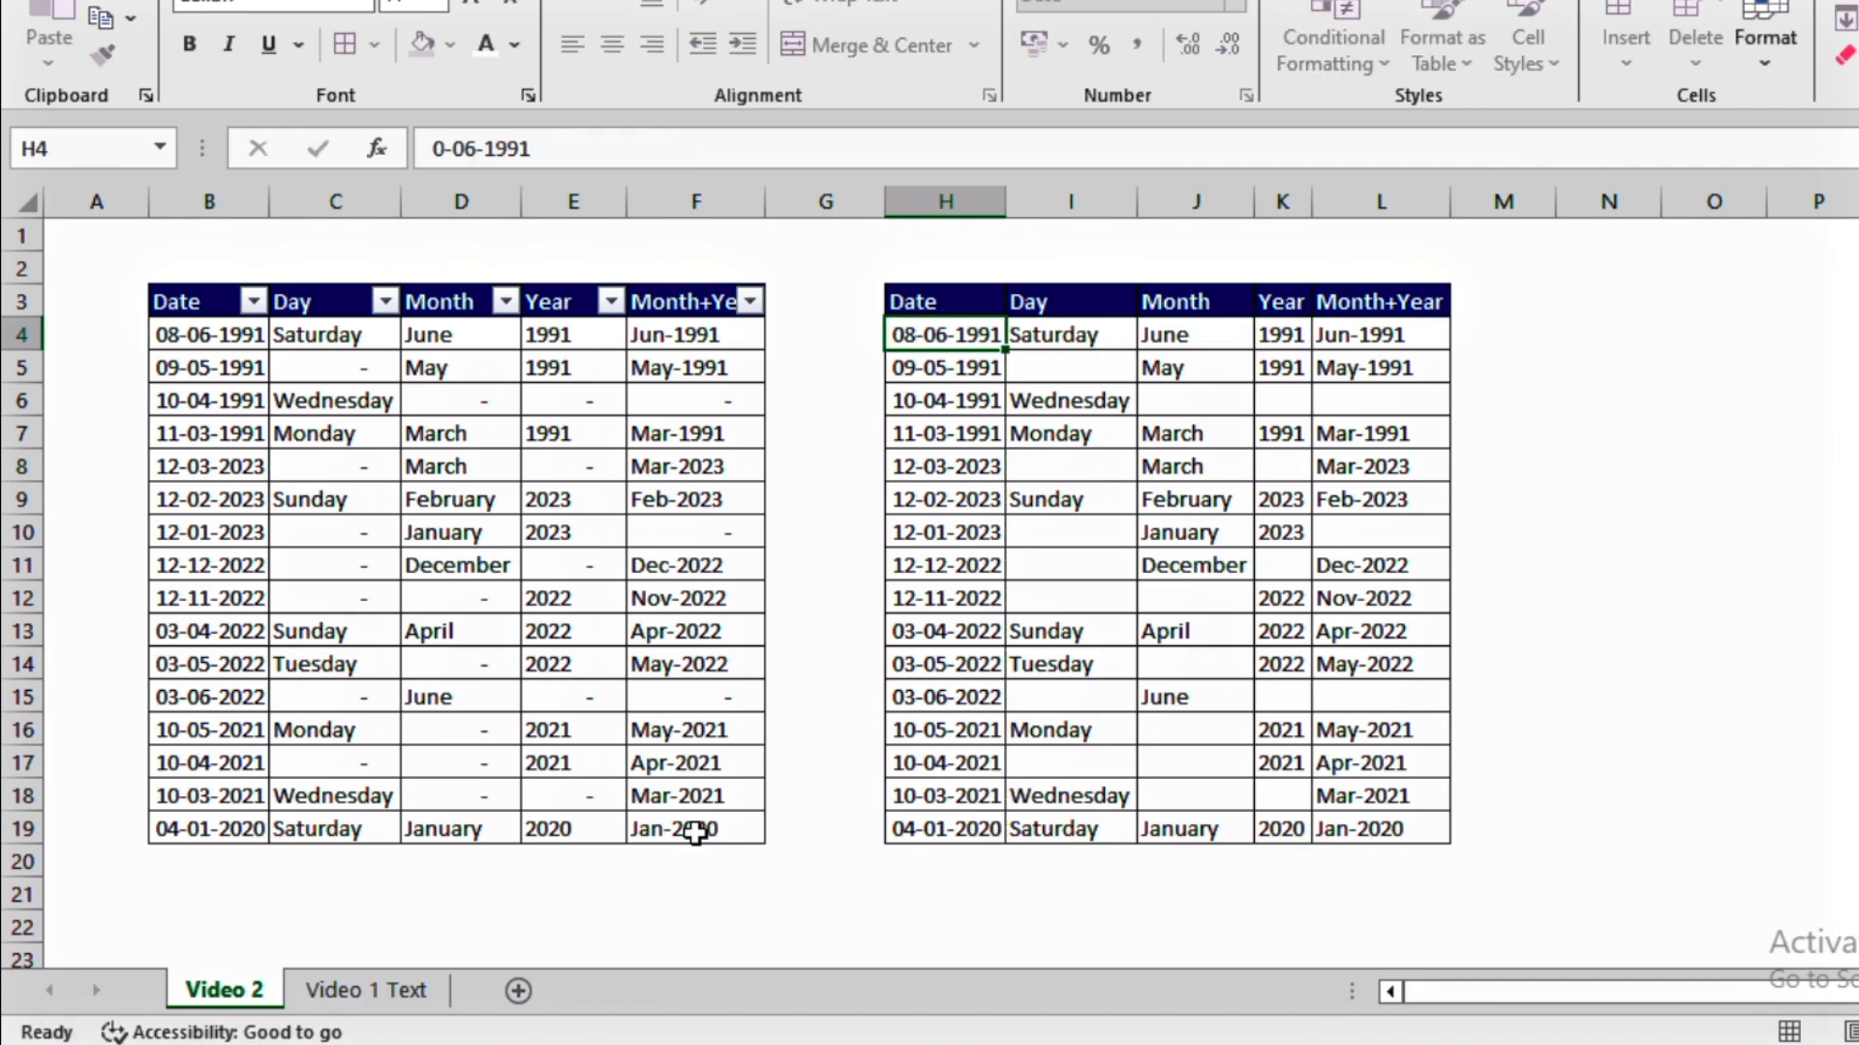
Step: Inspect the TEXT formula behind the Day entry in cell I4 without changing it
key(Right)
key(F2)
key(Escape)
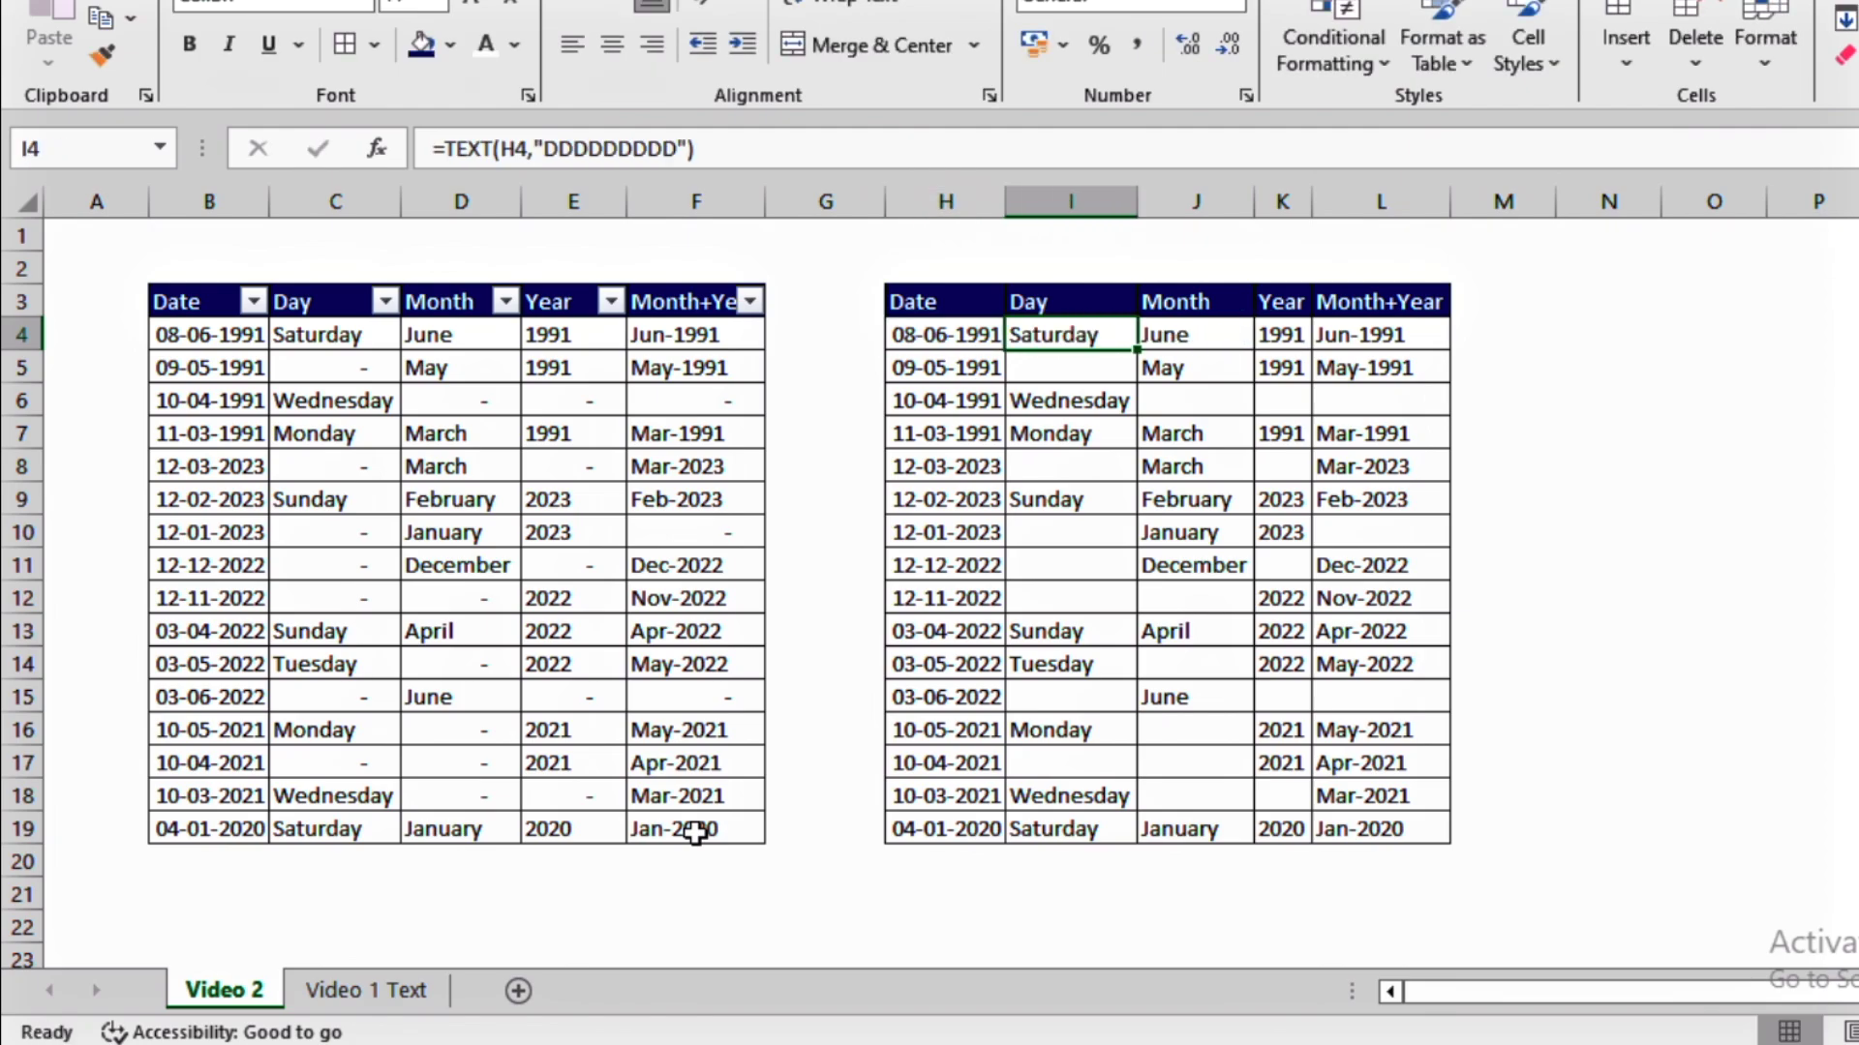
Step: Change the date in cell H4 of the copied table to 09-06-1991
key(Left)
key(F2)
key(Left)
key(Left)
key(Left)
key(Left)
key(Left)
key(Left)
key(Left)
key(Left)
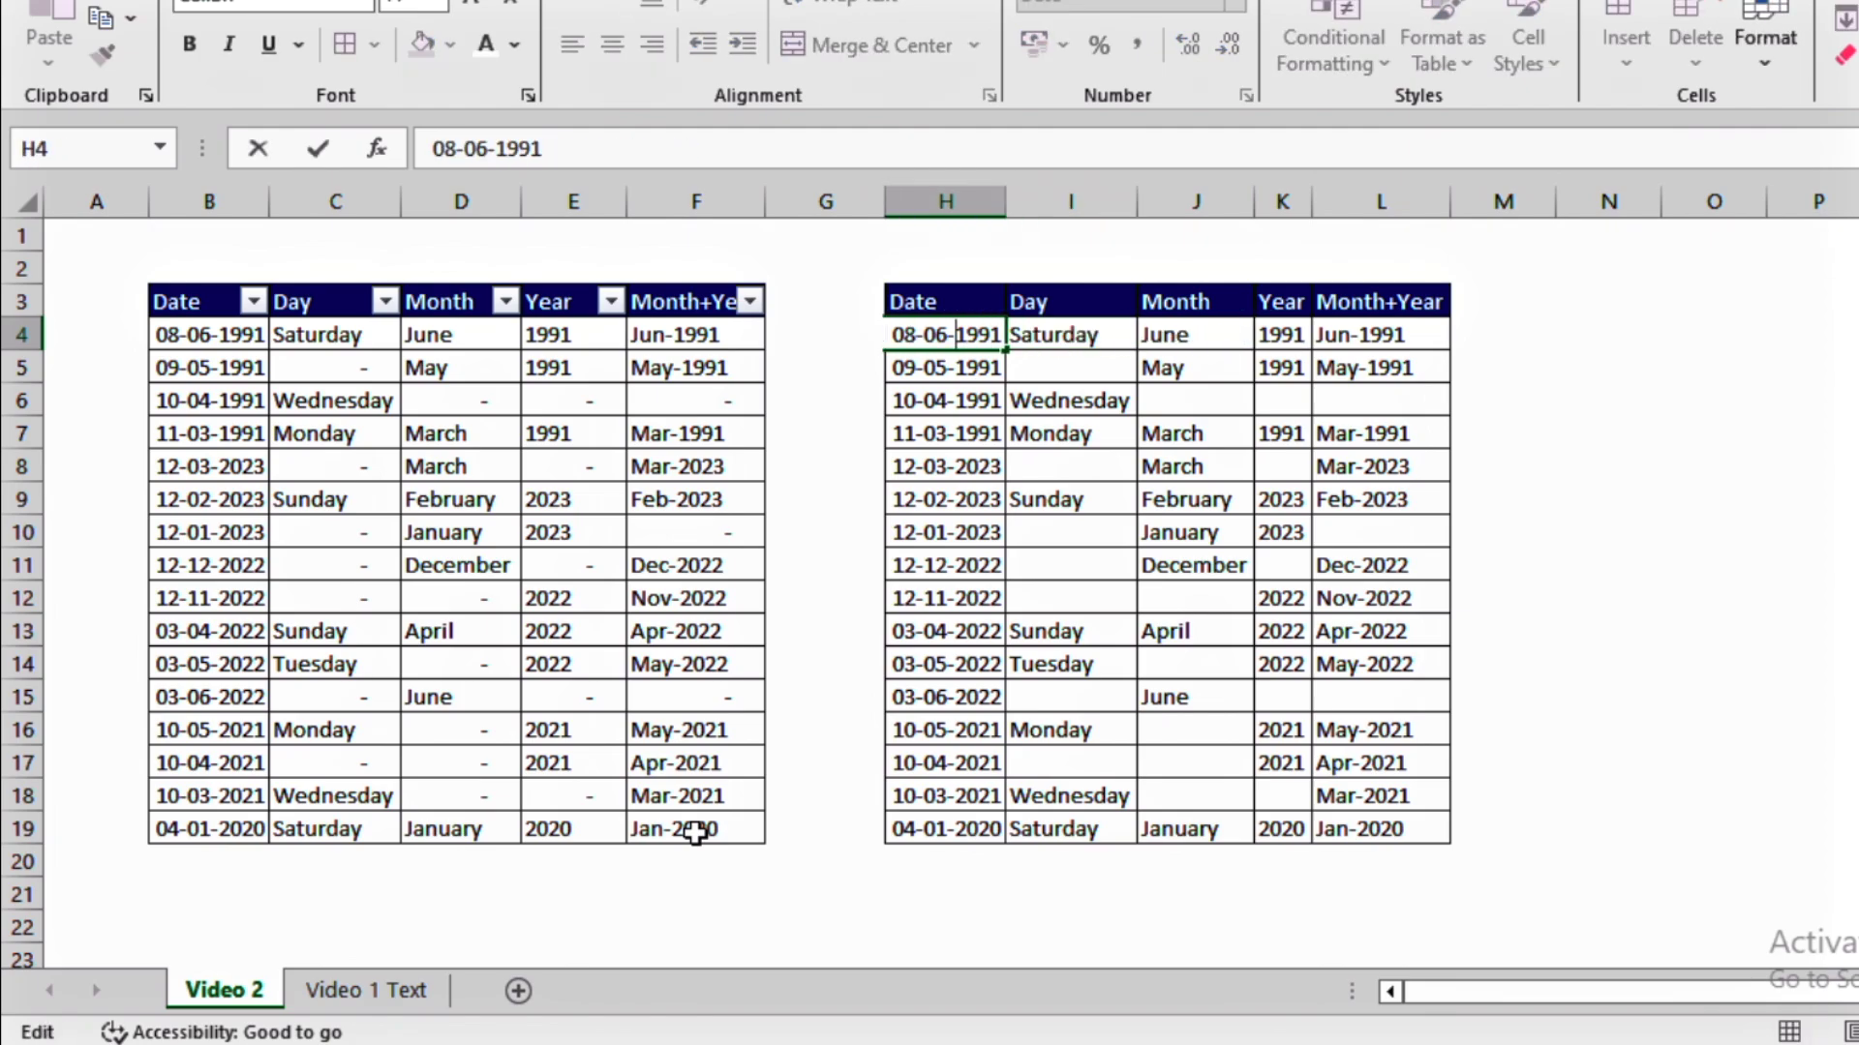
key(BackSpace)
text(9)
key(Return)
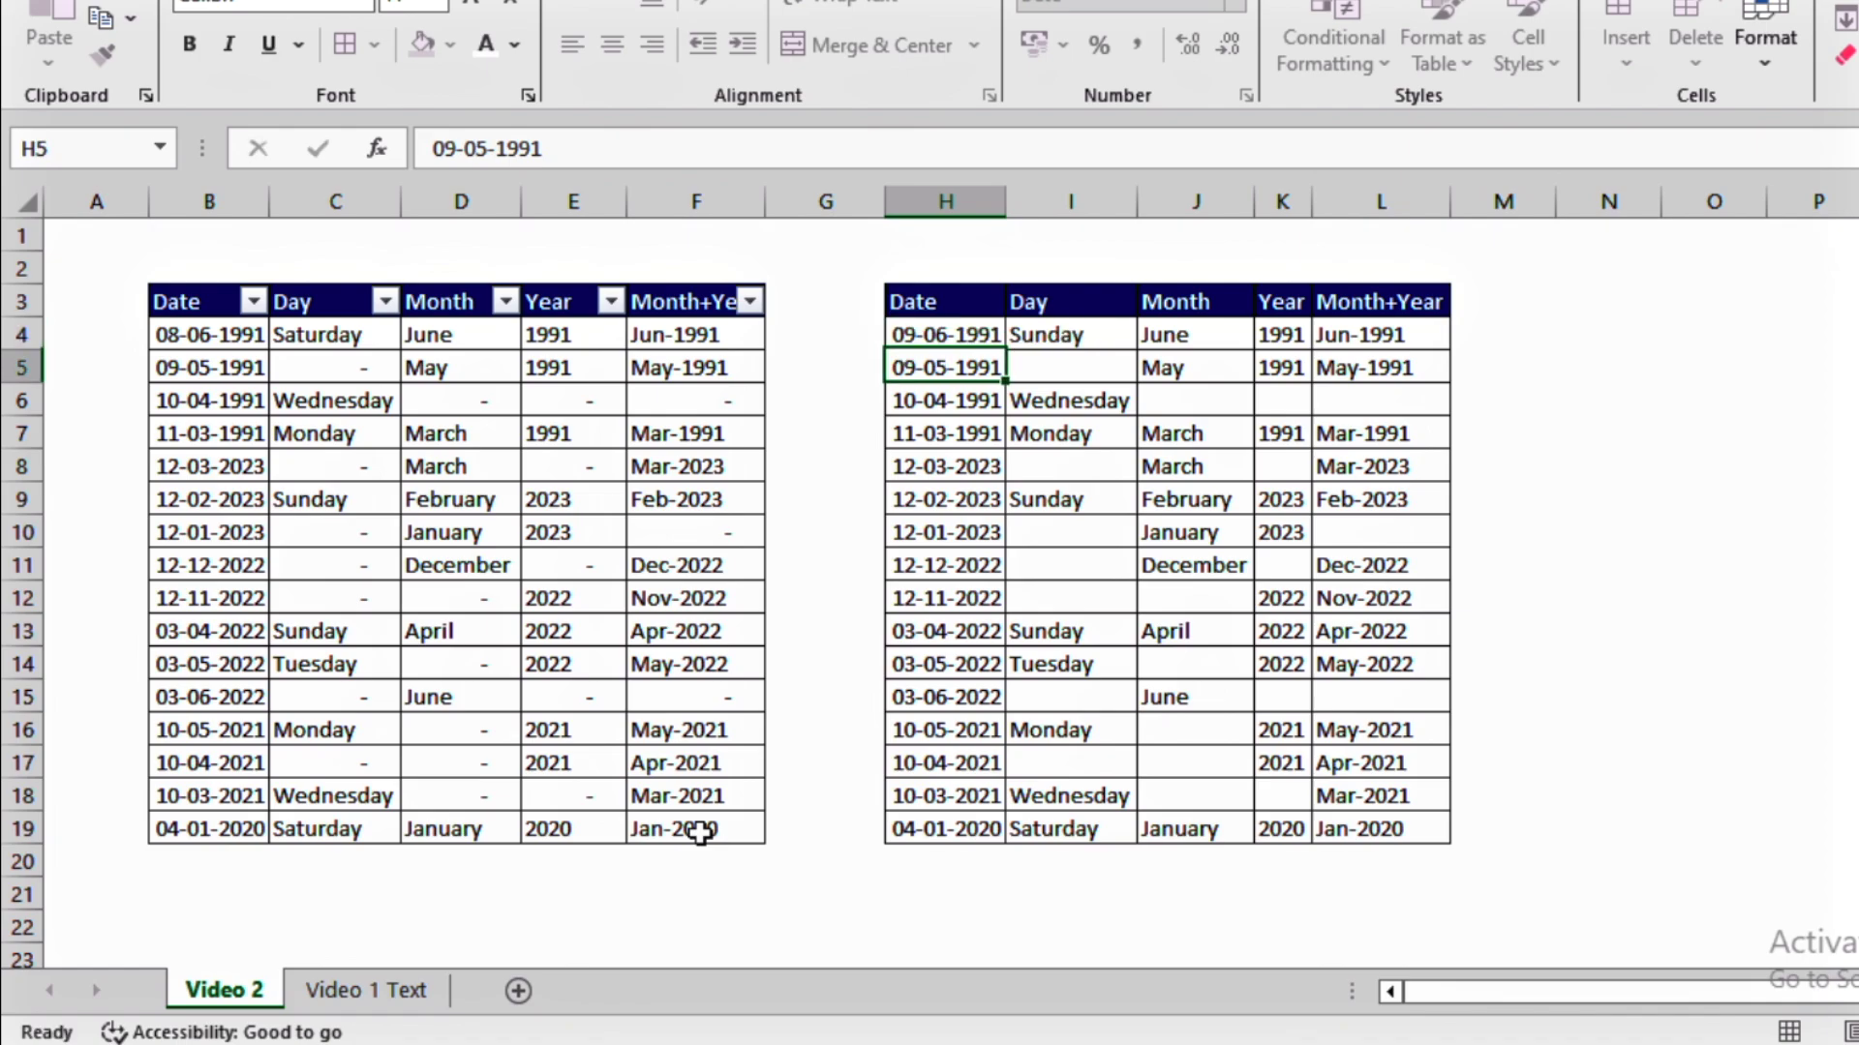
Step: Compare the Day formula in cell I4 with the date in H4 that it refers to
key(Up)
key(Right)
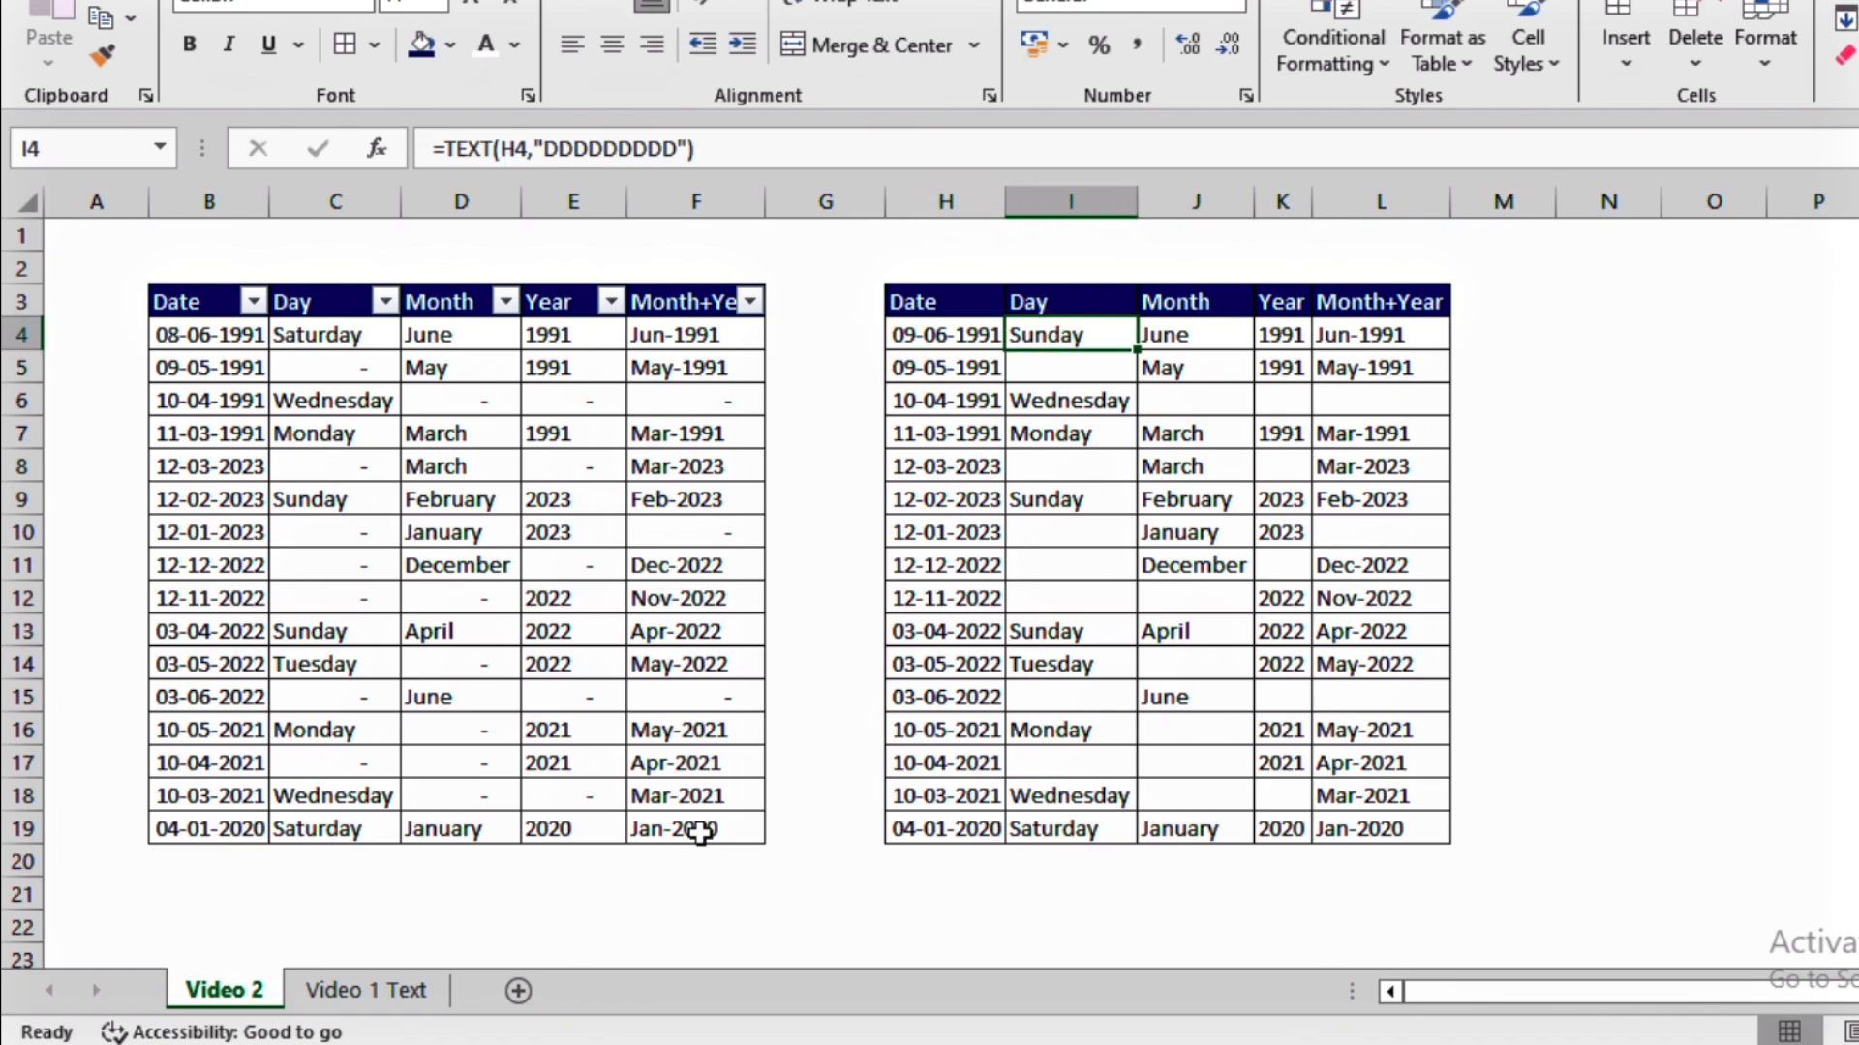
key(Left)
key(Right)
key(Left)
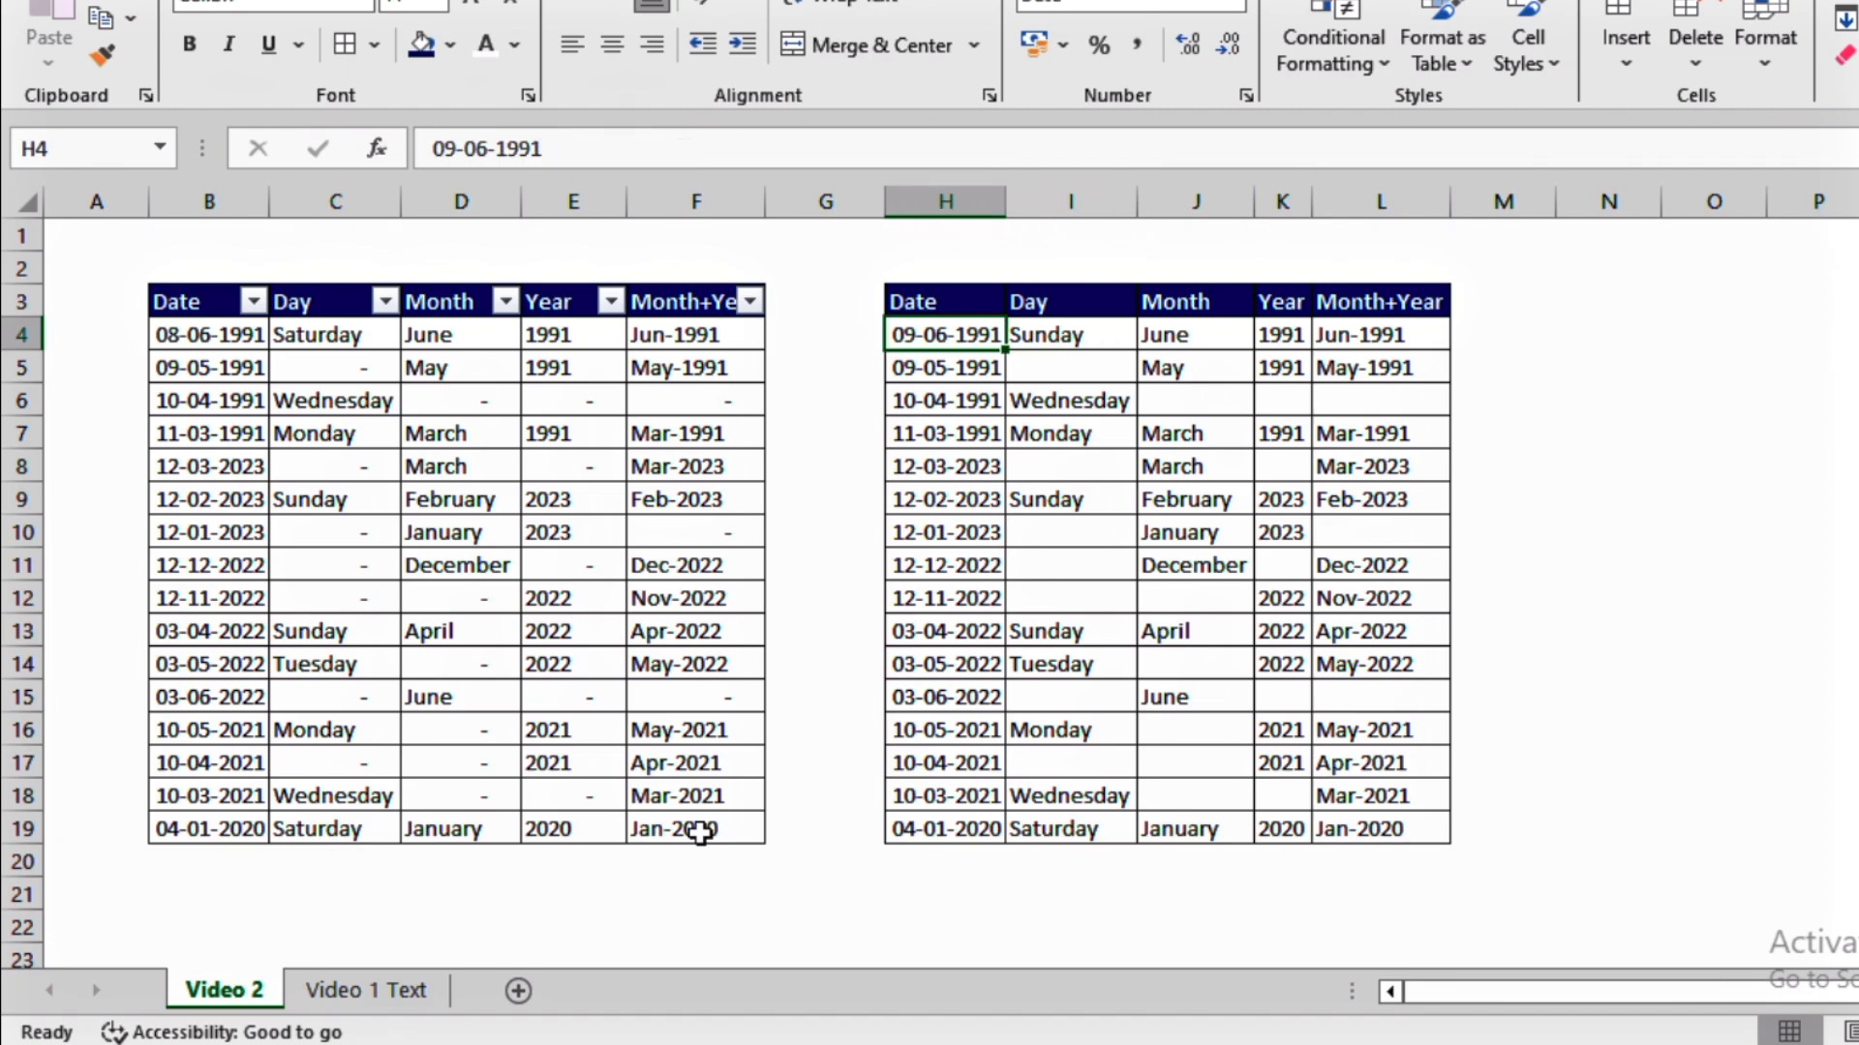
key(Right)
Step: Convert the copied table's data in H4:L19 to plain values with Paste Special Values over the same range
key(Left)
key(shift+Right)
key(shift+Right)
key(shift+Right)
key(shift+Right)
key(ctrl+shift+Down)
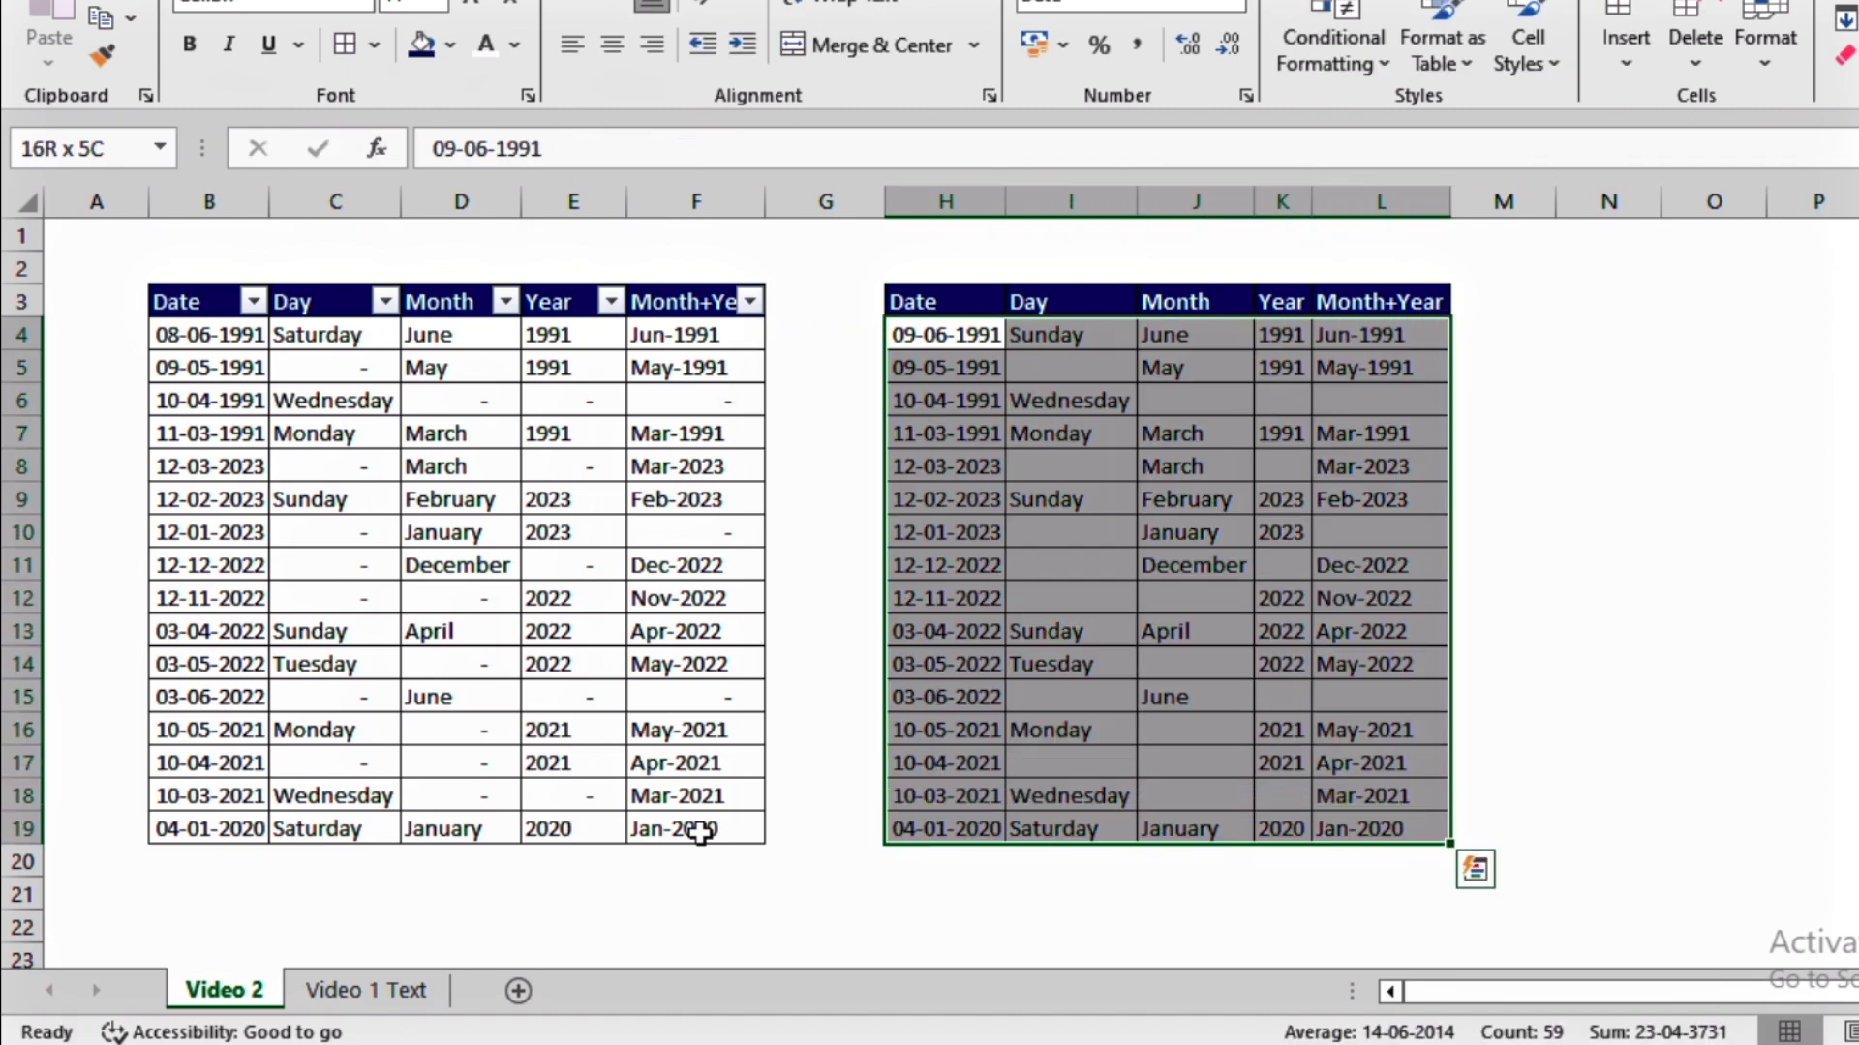
key(ctrl+c)
key(ctrl+alt+v)
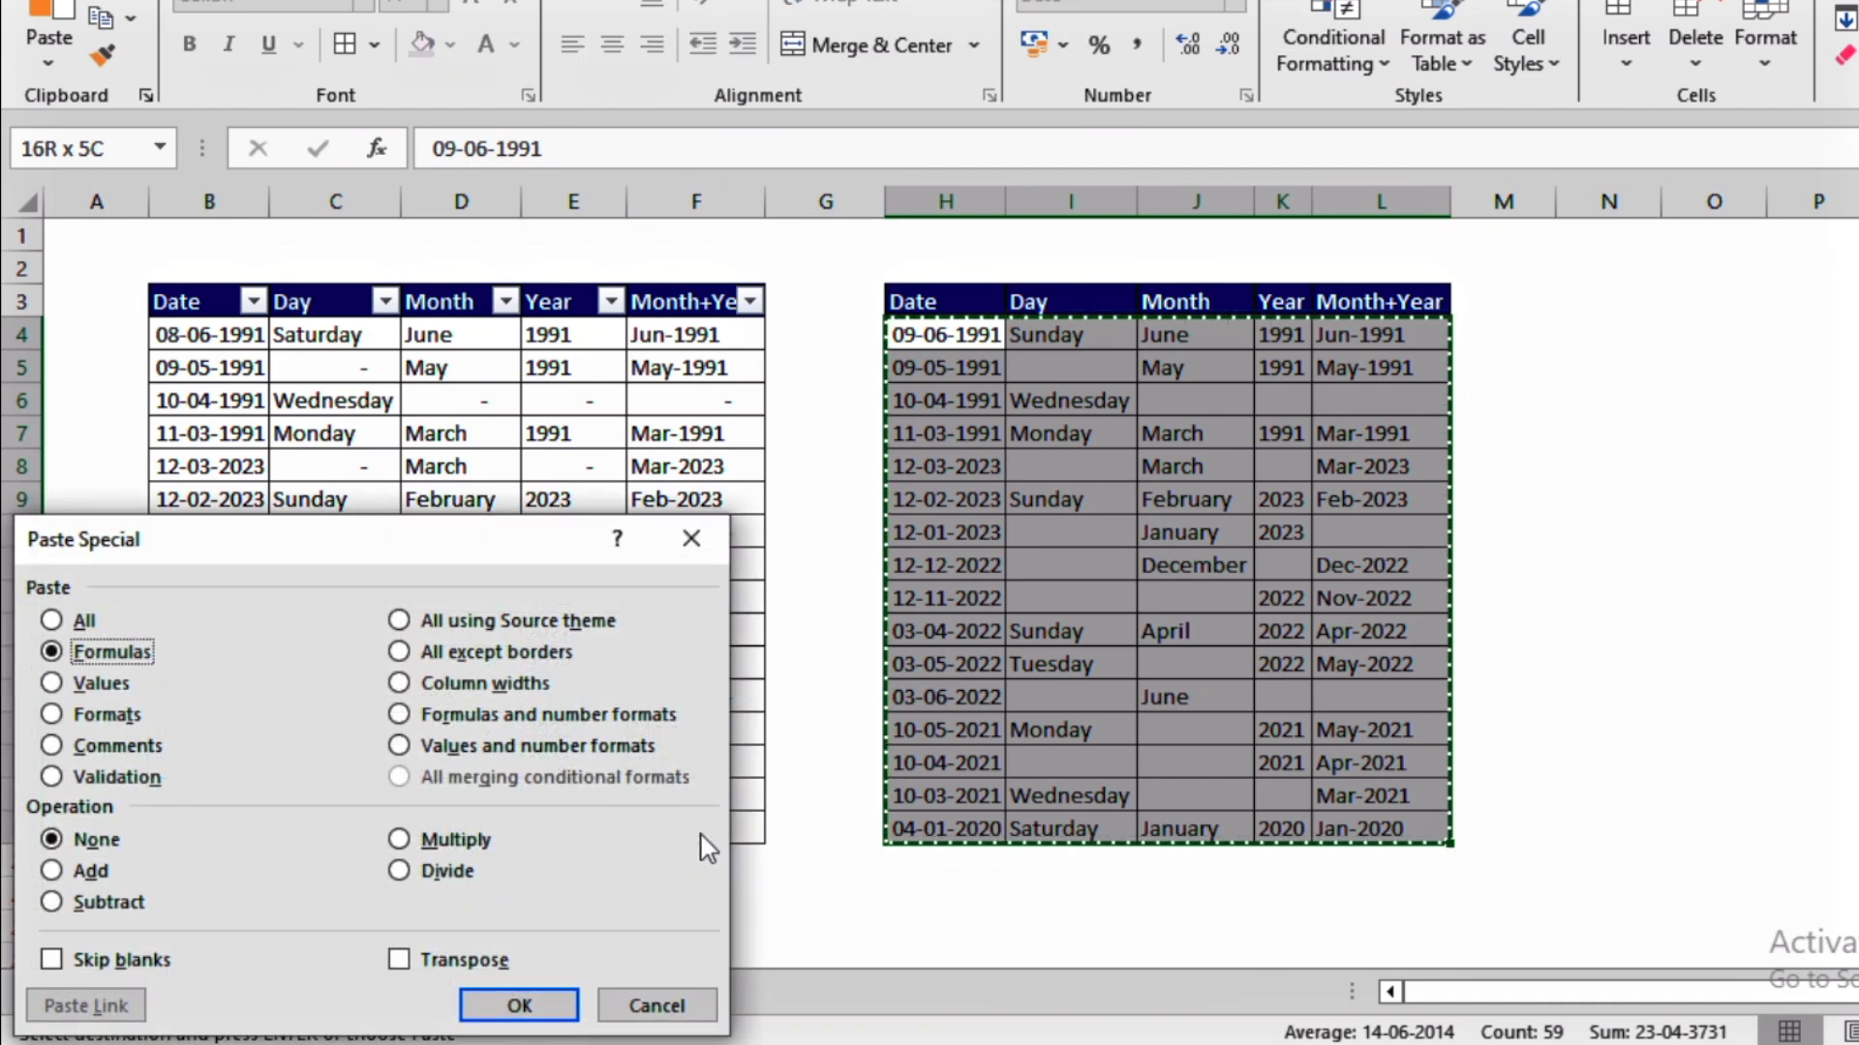
click(50, 685)
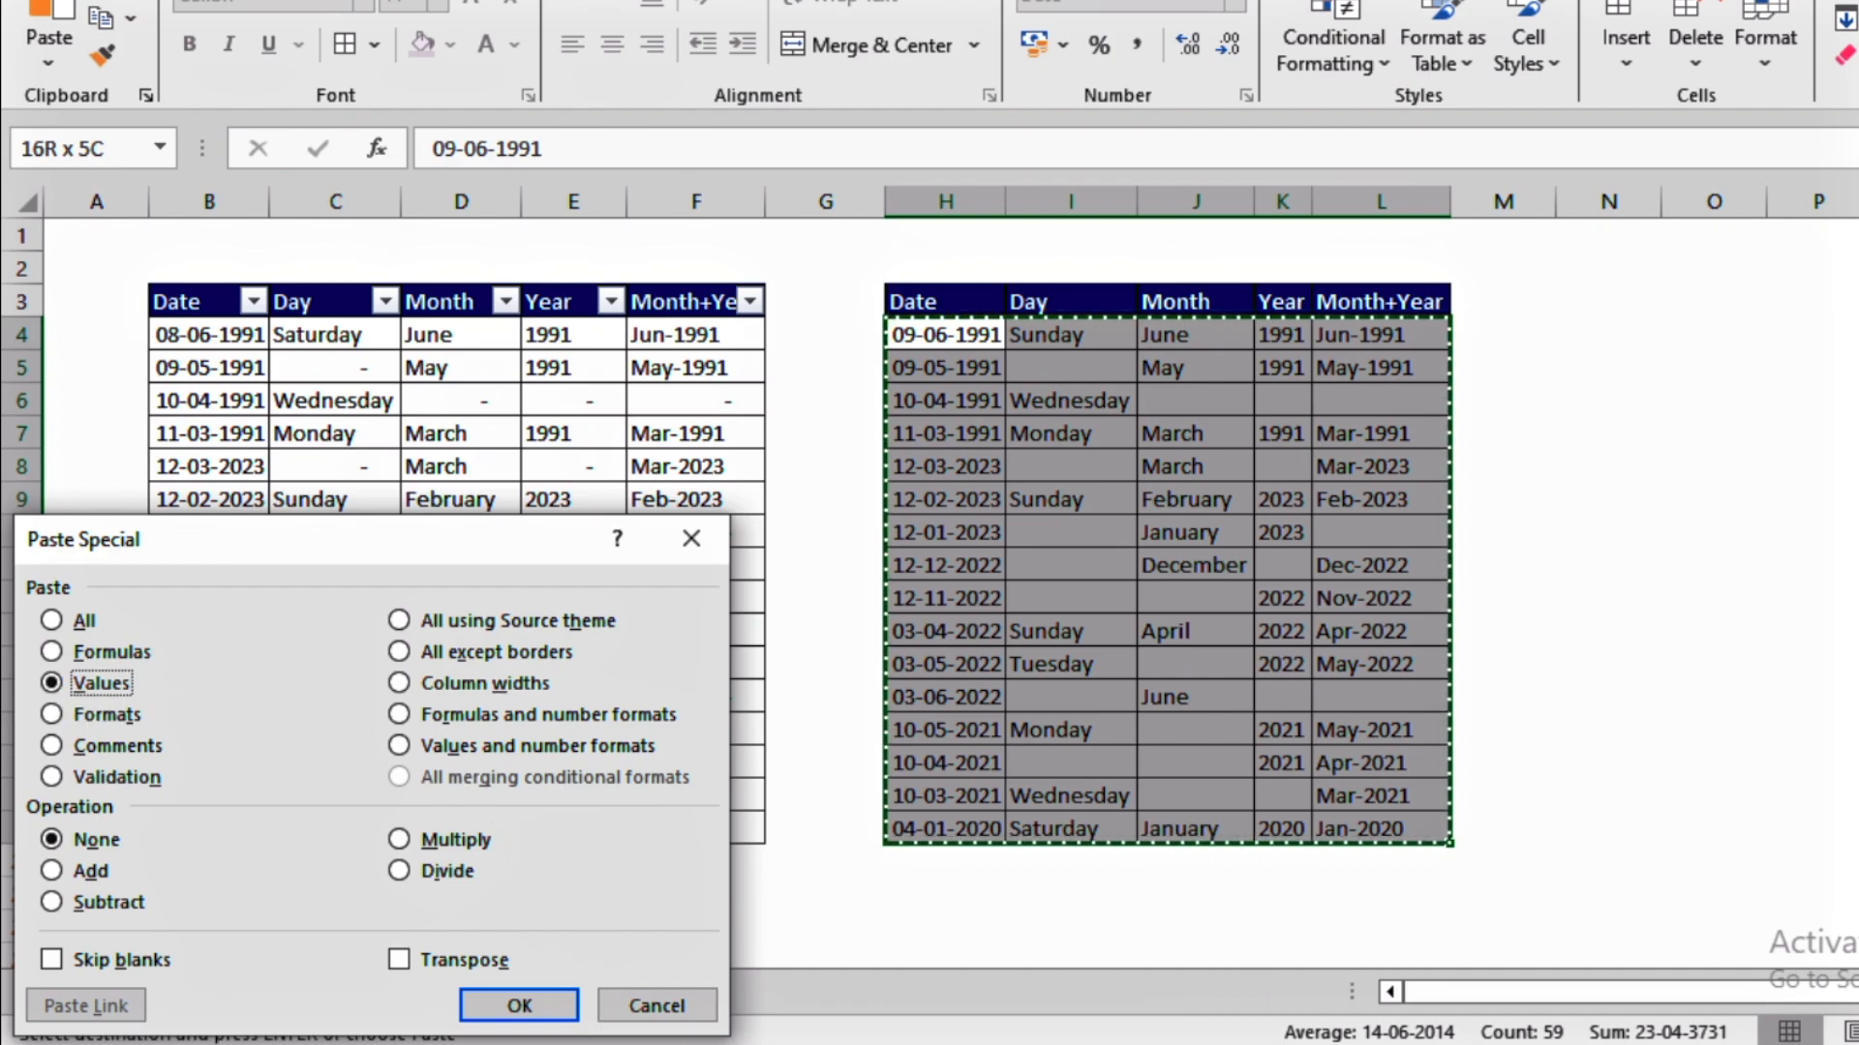
click(519, 1005)
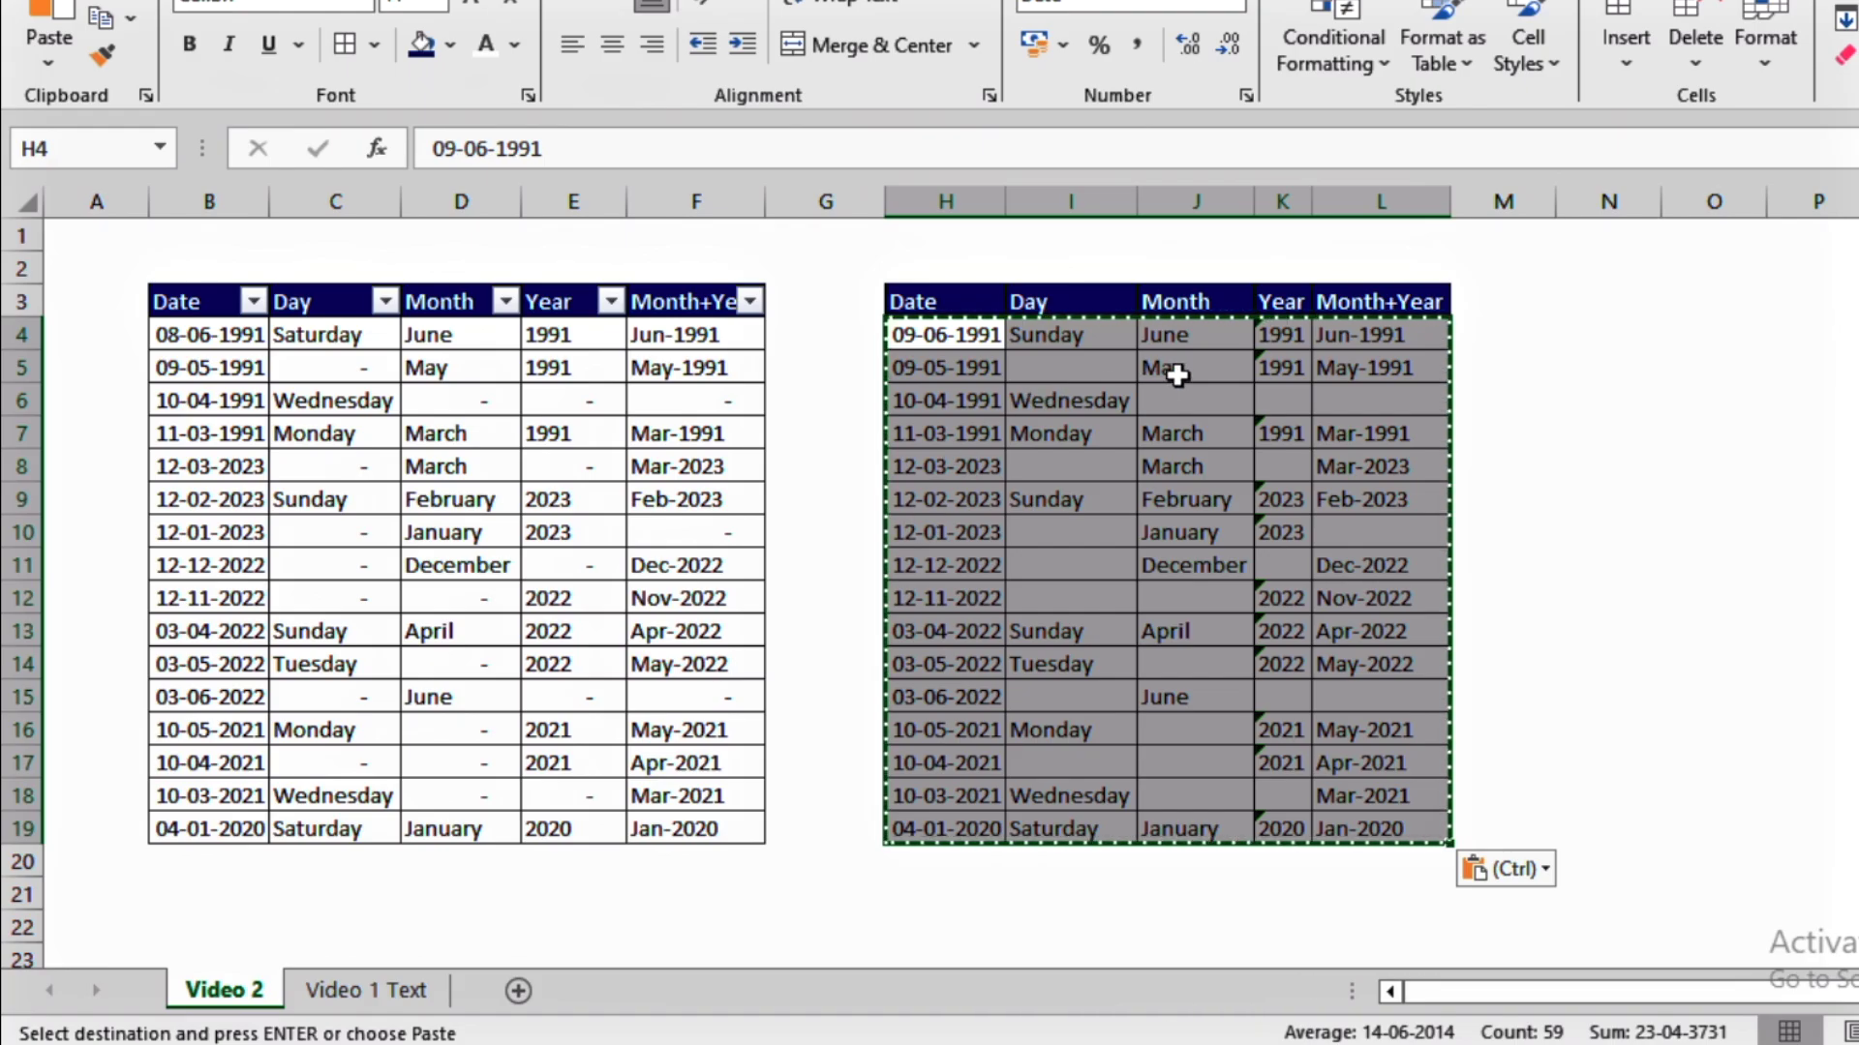
key(Escape)
Step: Review the pasted values across row 4 of the copied table
click(1282, 334)
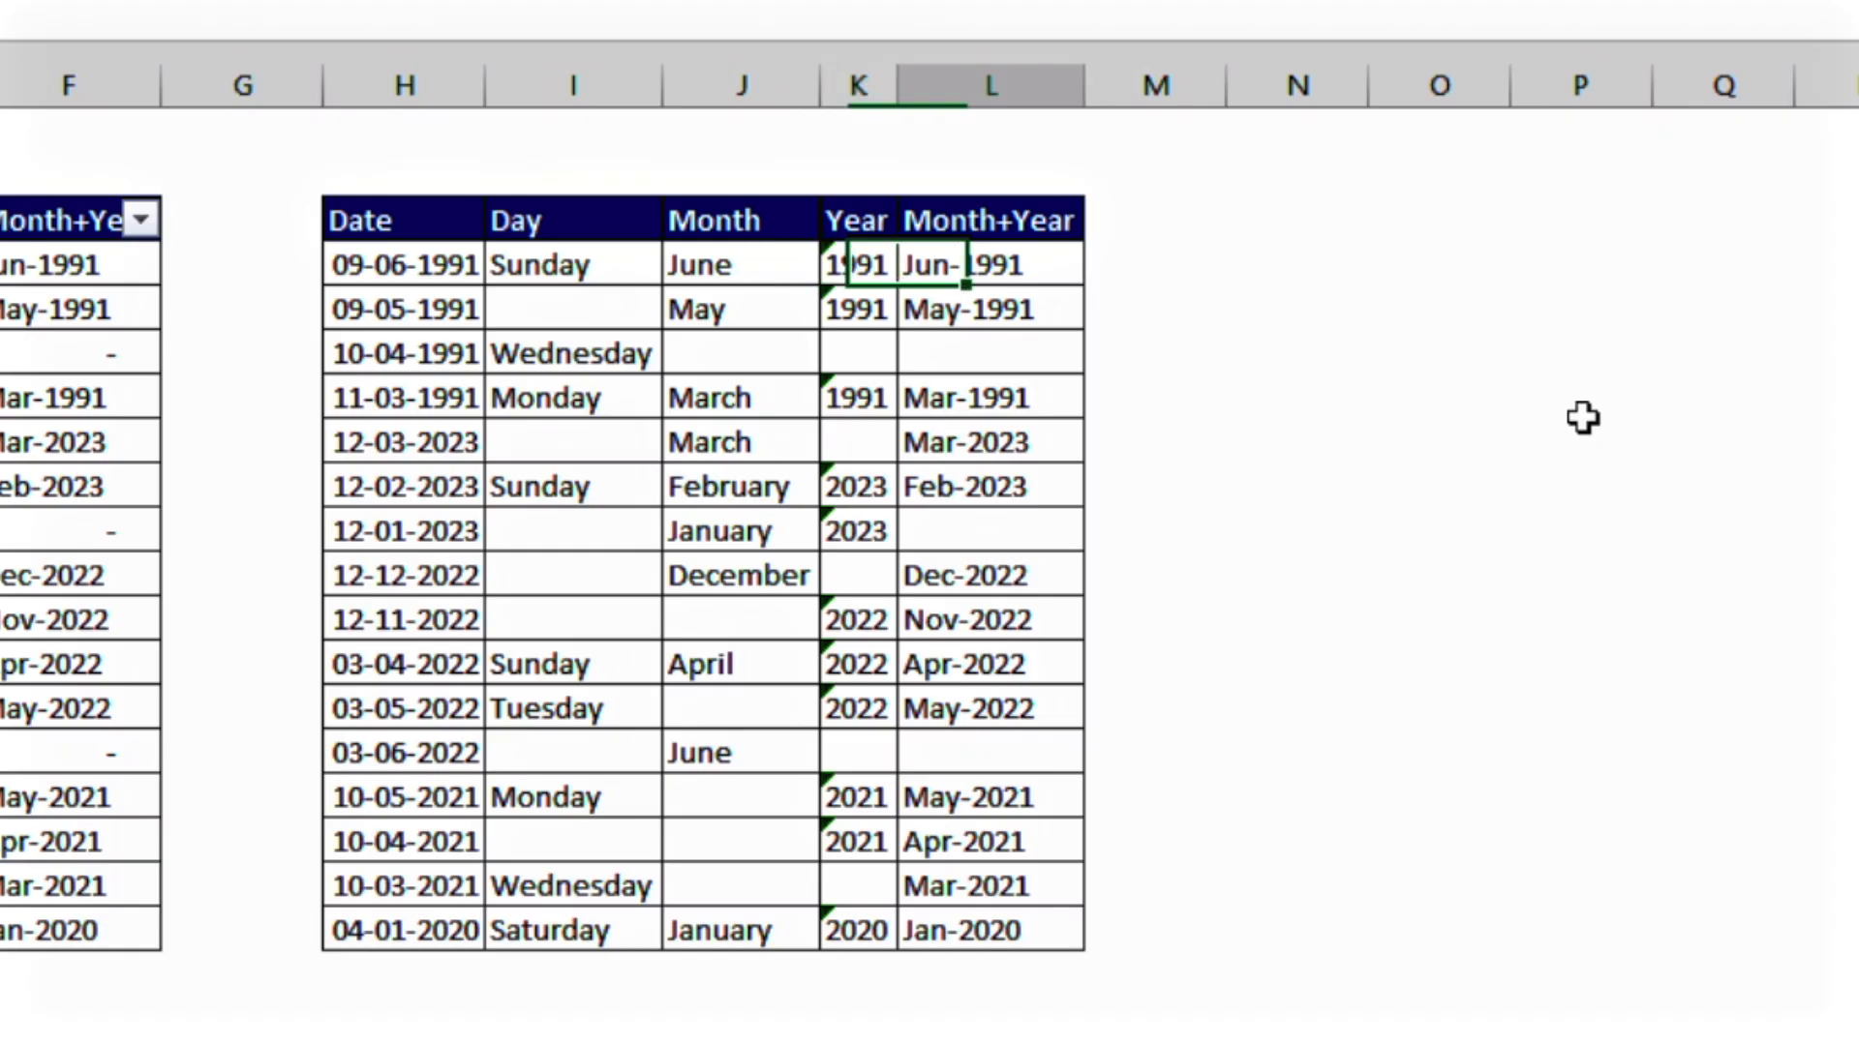
key(Left)
key(Left)
key(Left)
key(Left)
key(Left)
key(Right)
key(Right)
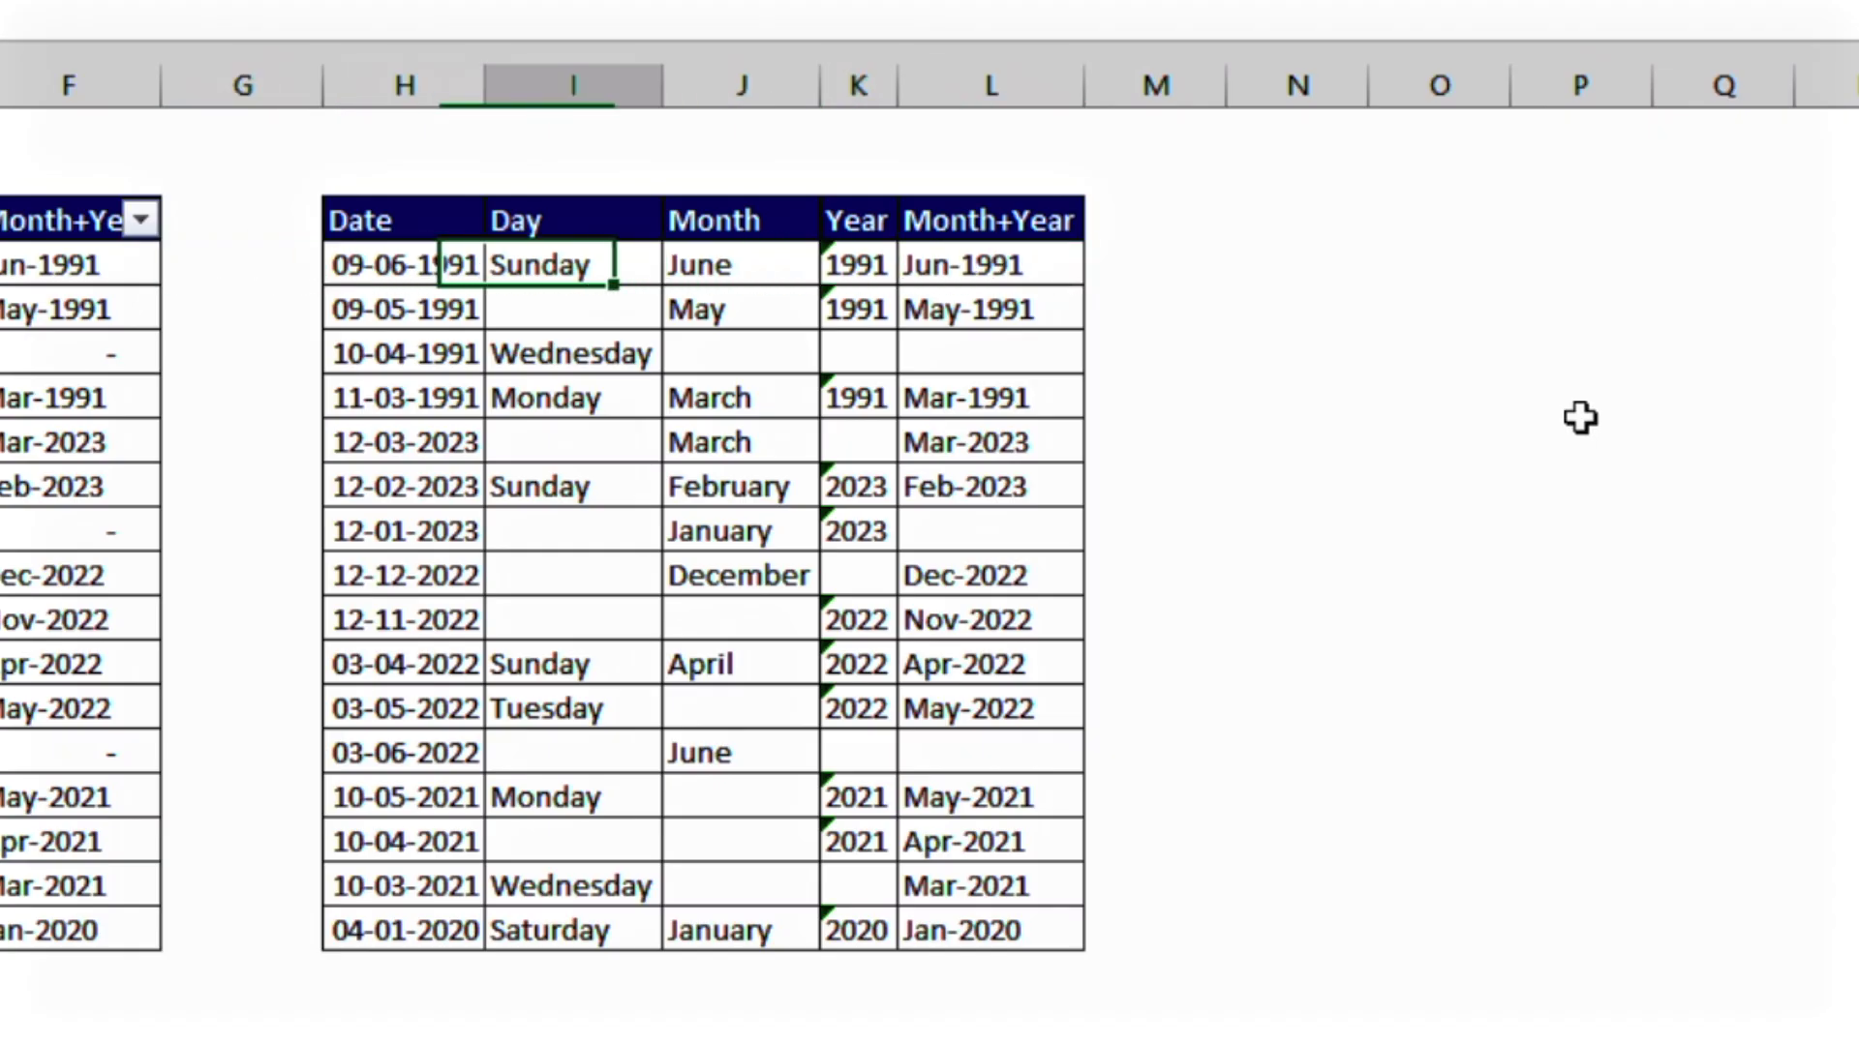
key(Right)
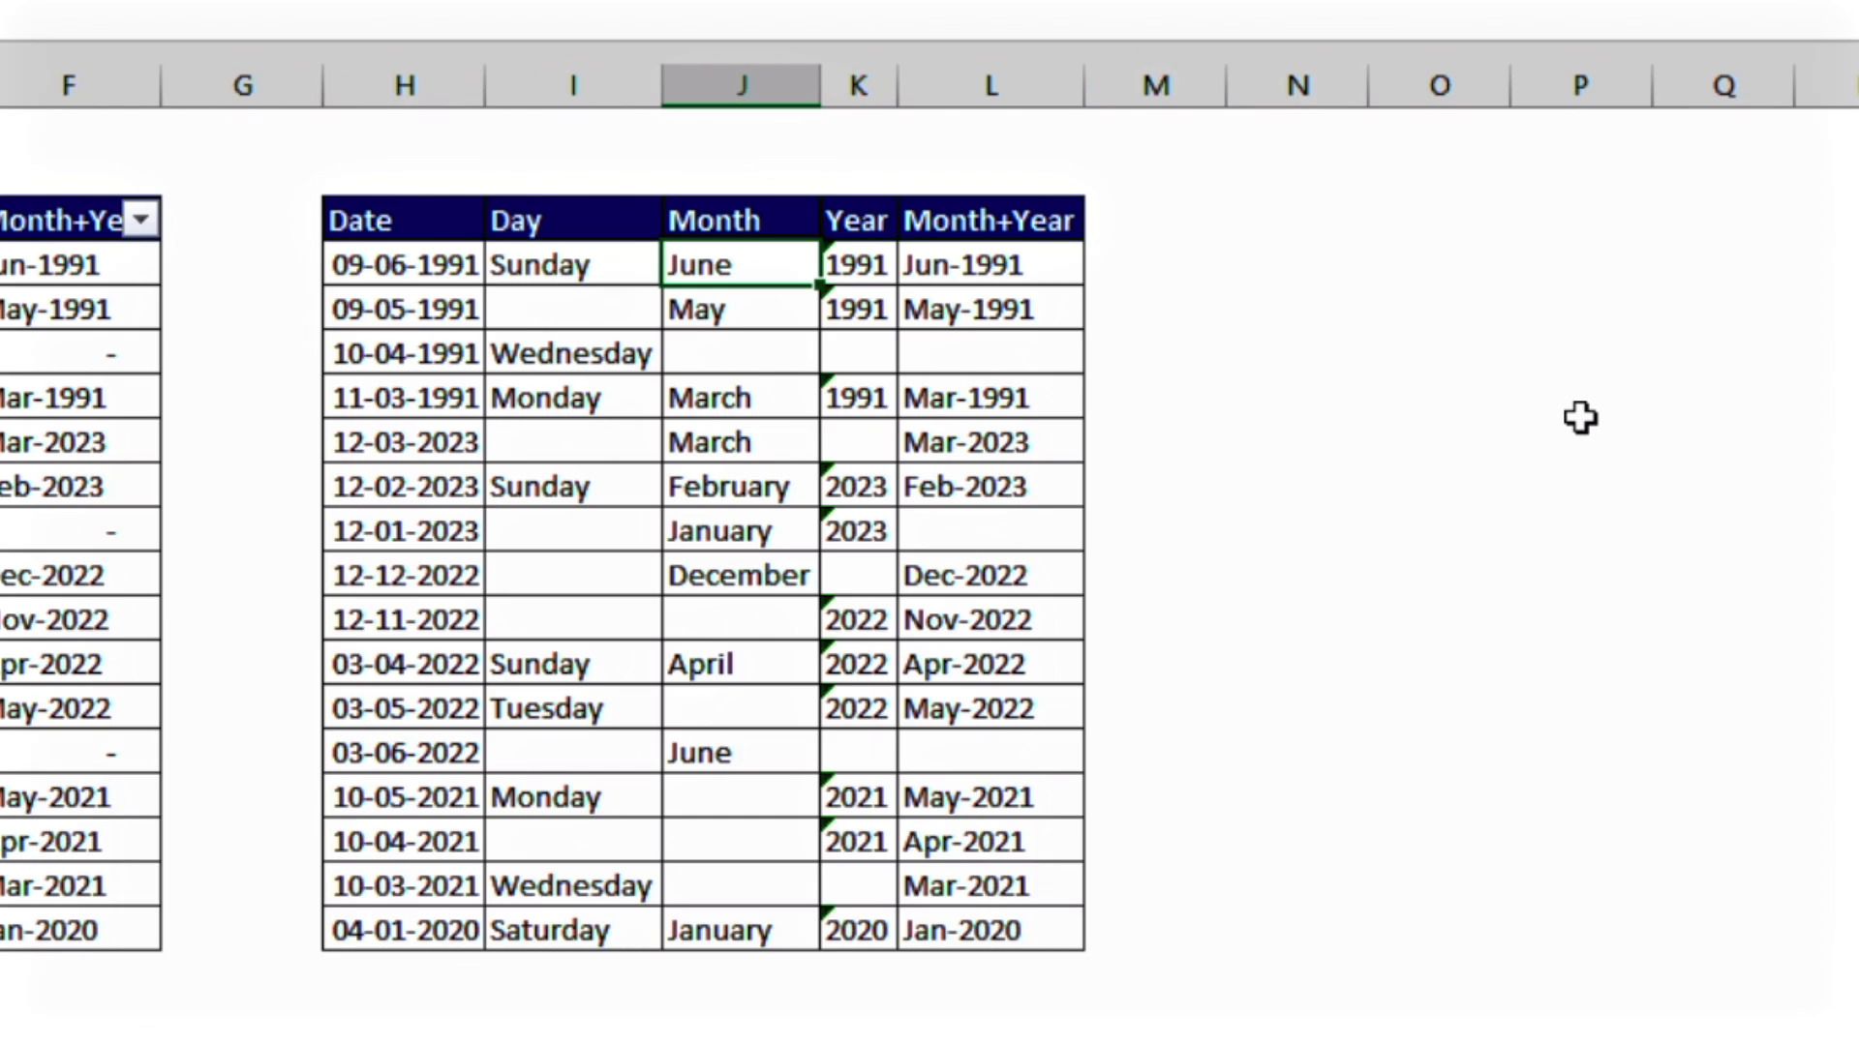
key(Left)
key(Down)
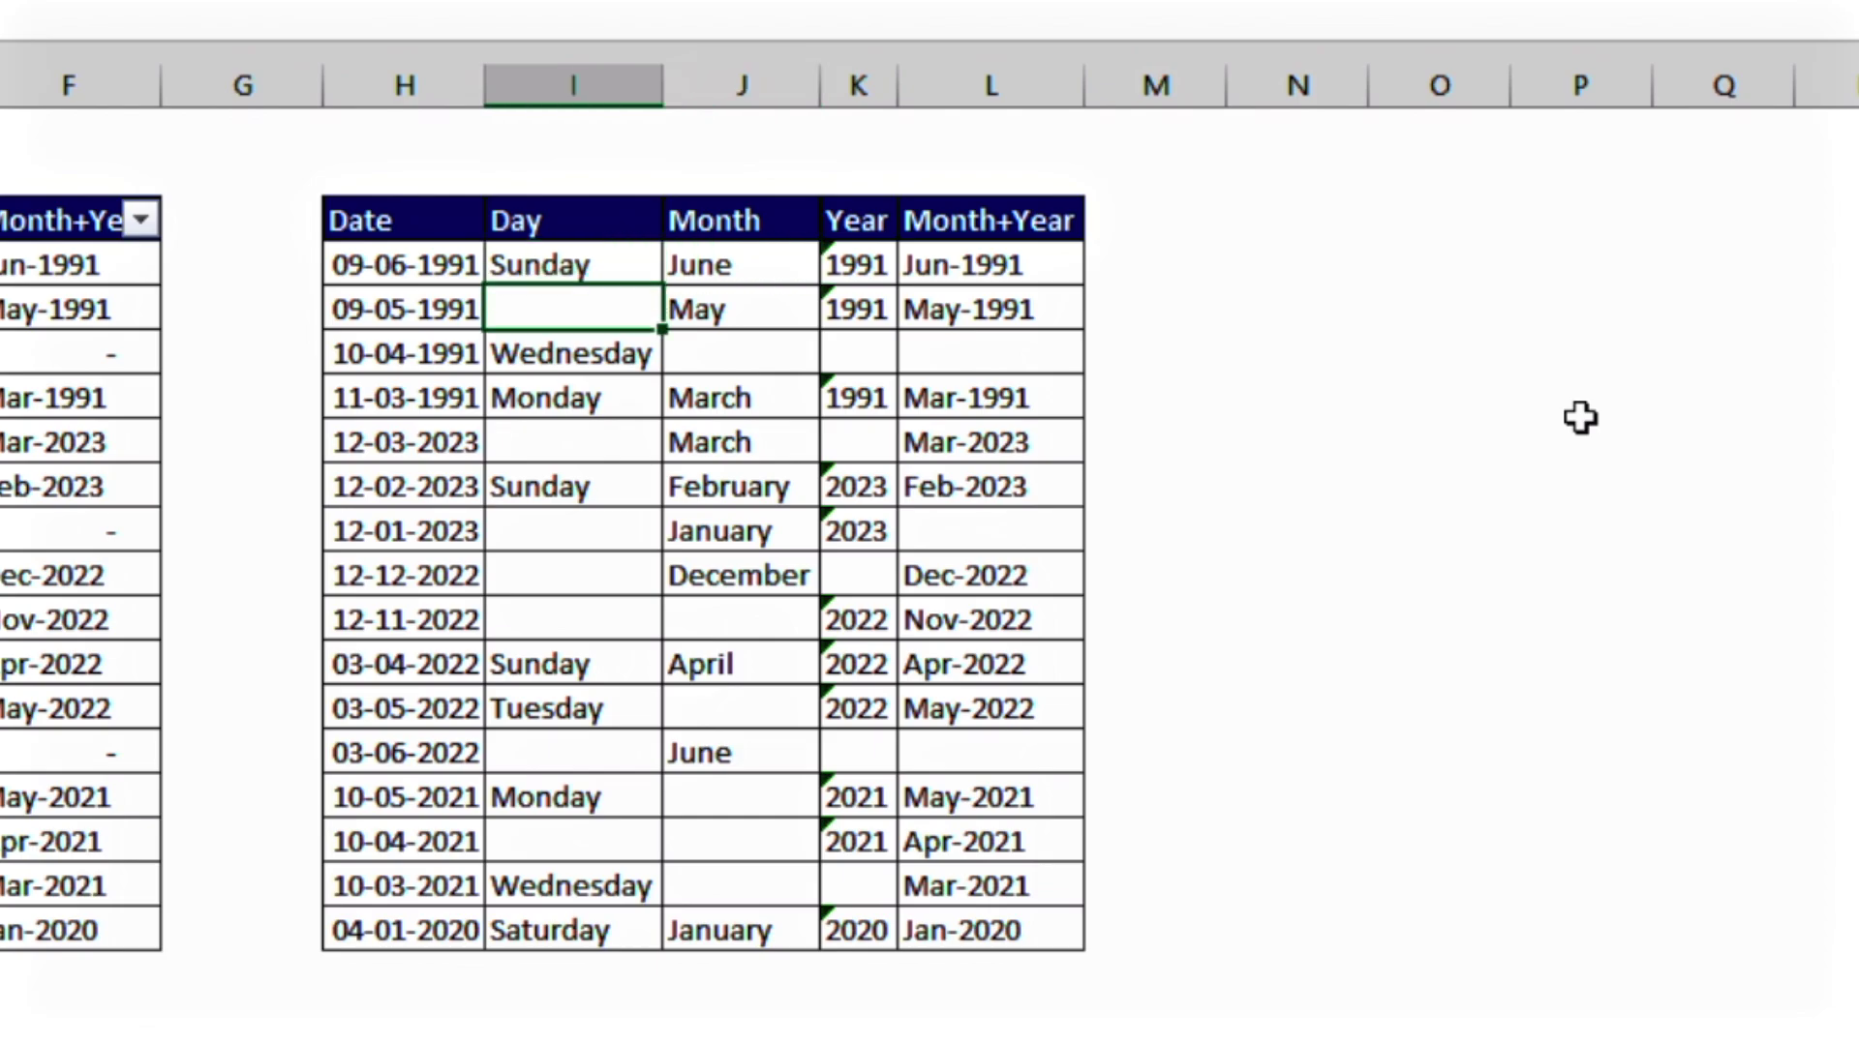
Step: Examine the filled and blank cells down the Day column of the copied table
key(Up)
key(Down)
key(Down)
key(Down)
key(Down)
key(Down)
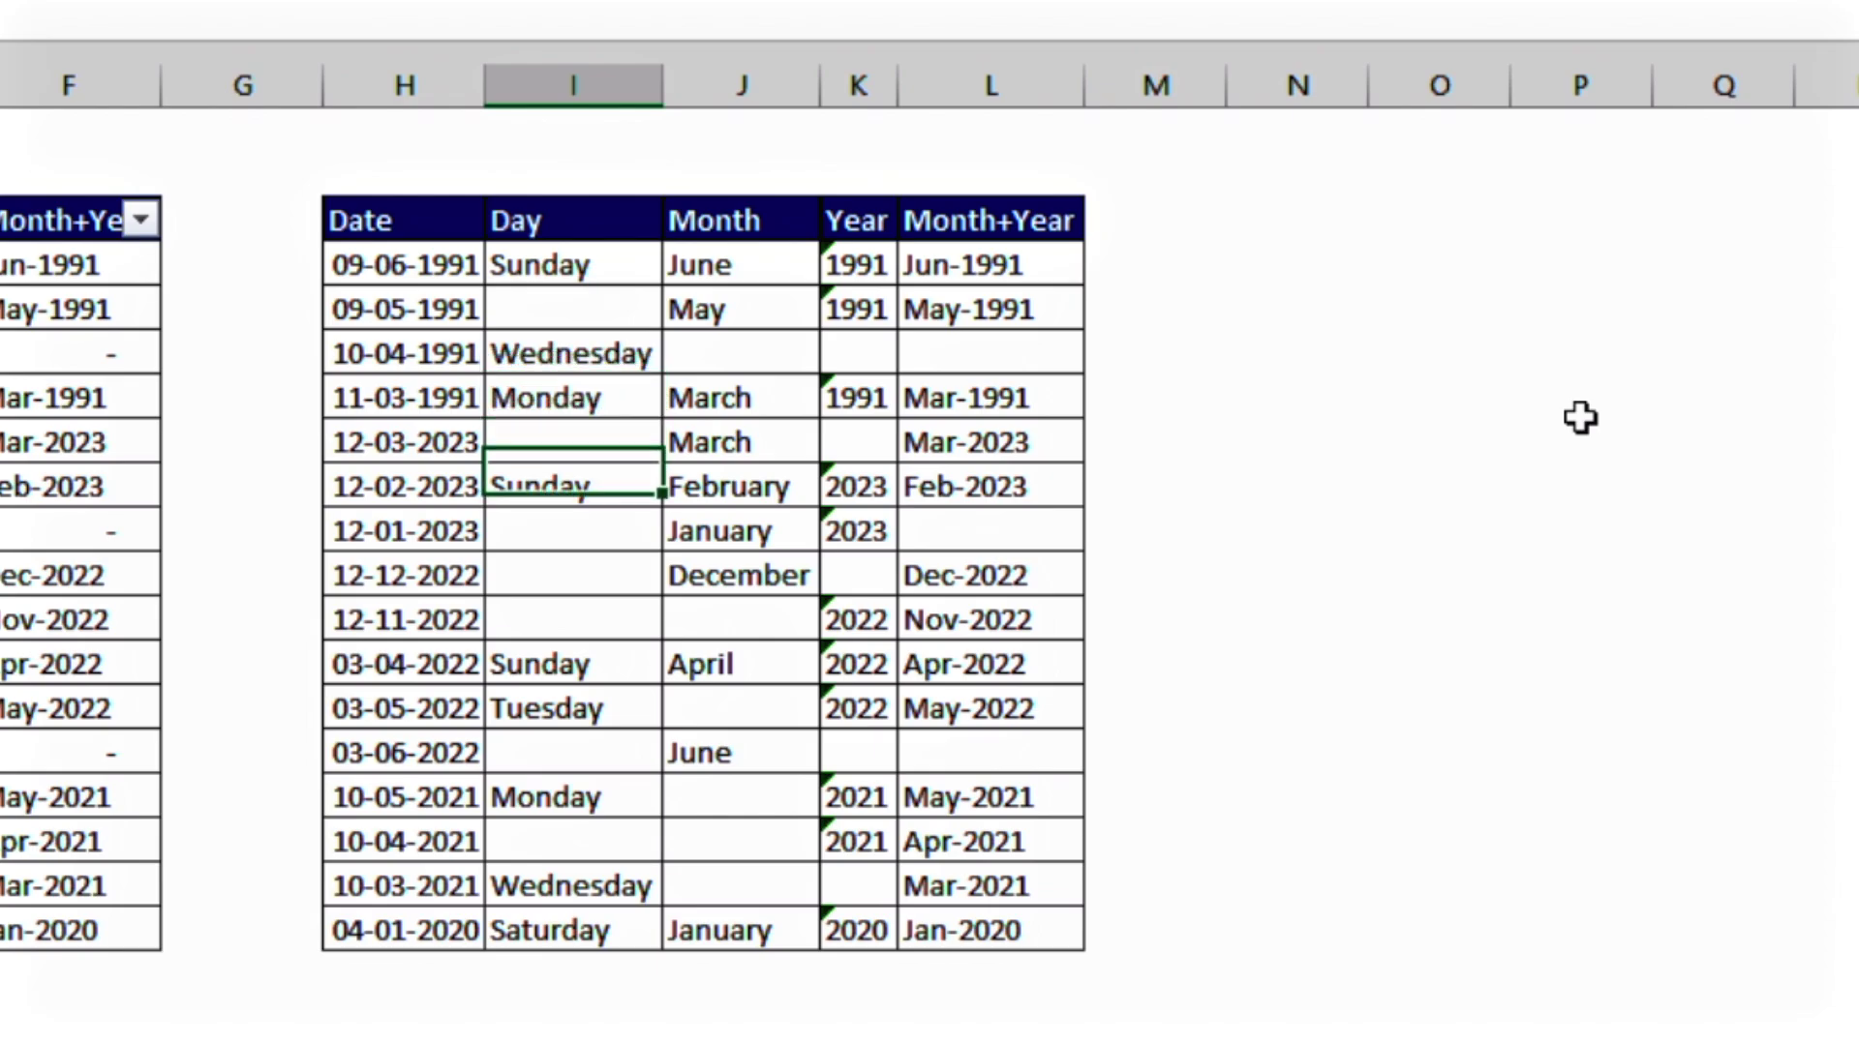
key(shift+Down)
key(shift+Down)
key(shift+Down)
key(shift+Down)
key(Down)
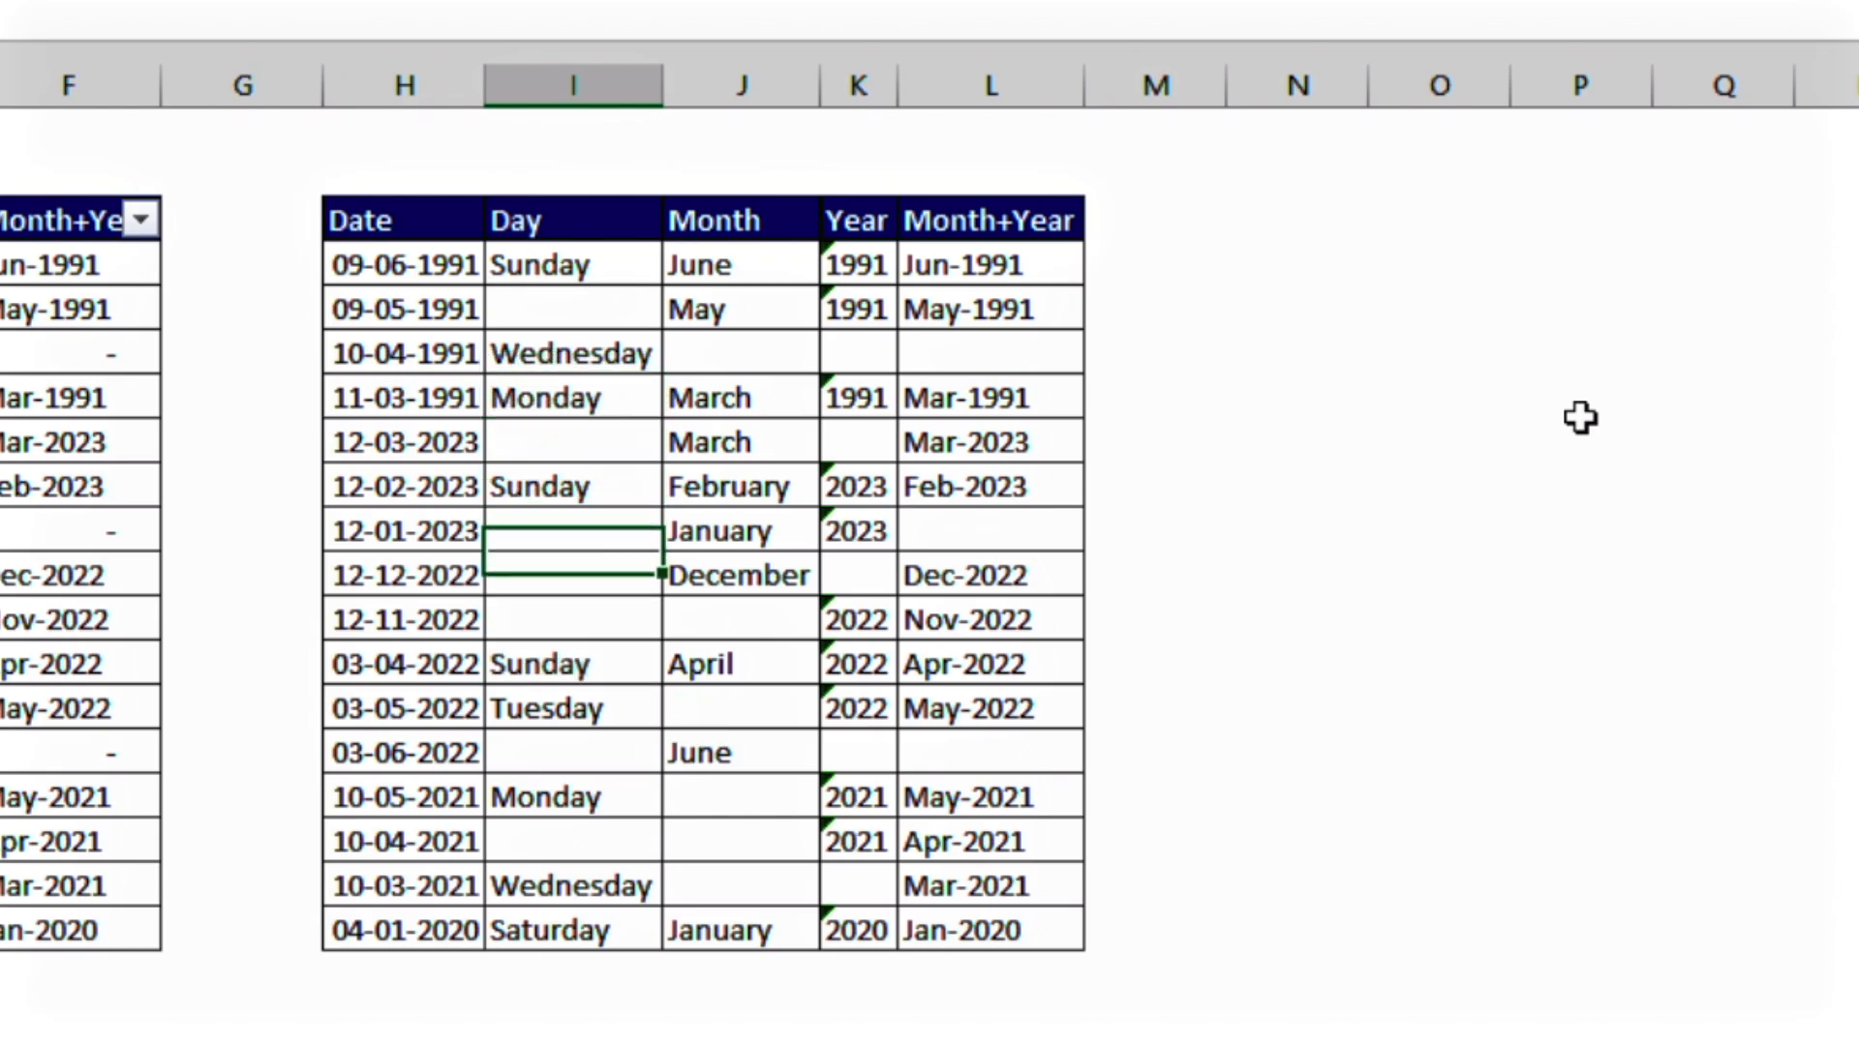
key(Down)
key(Down)
key(Down)
key(Down)
key(shift+Down)
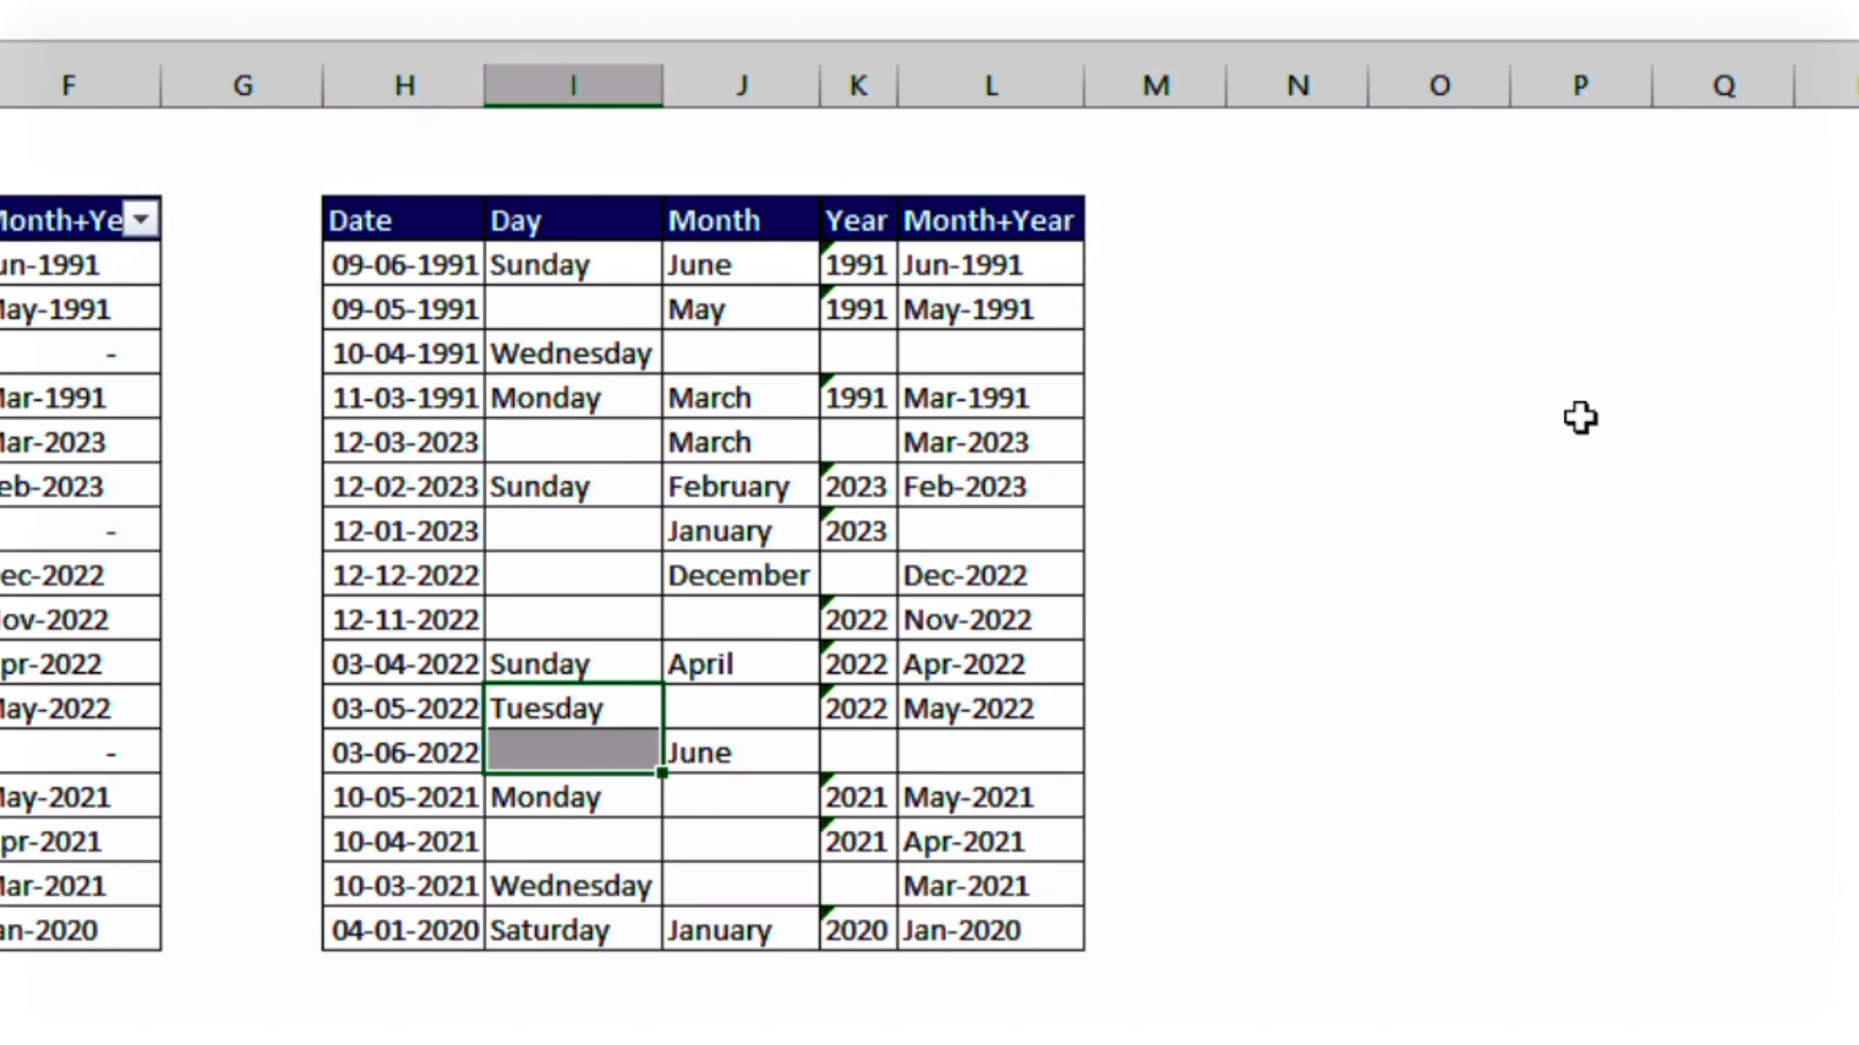
key(Down)
key(Down)
key(Down)
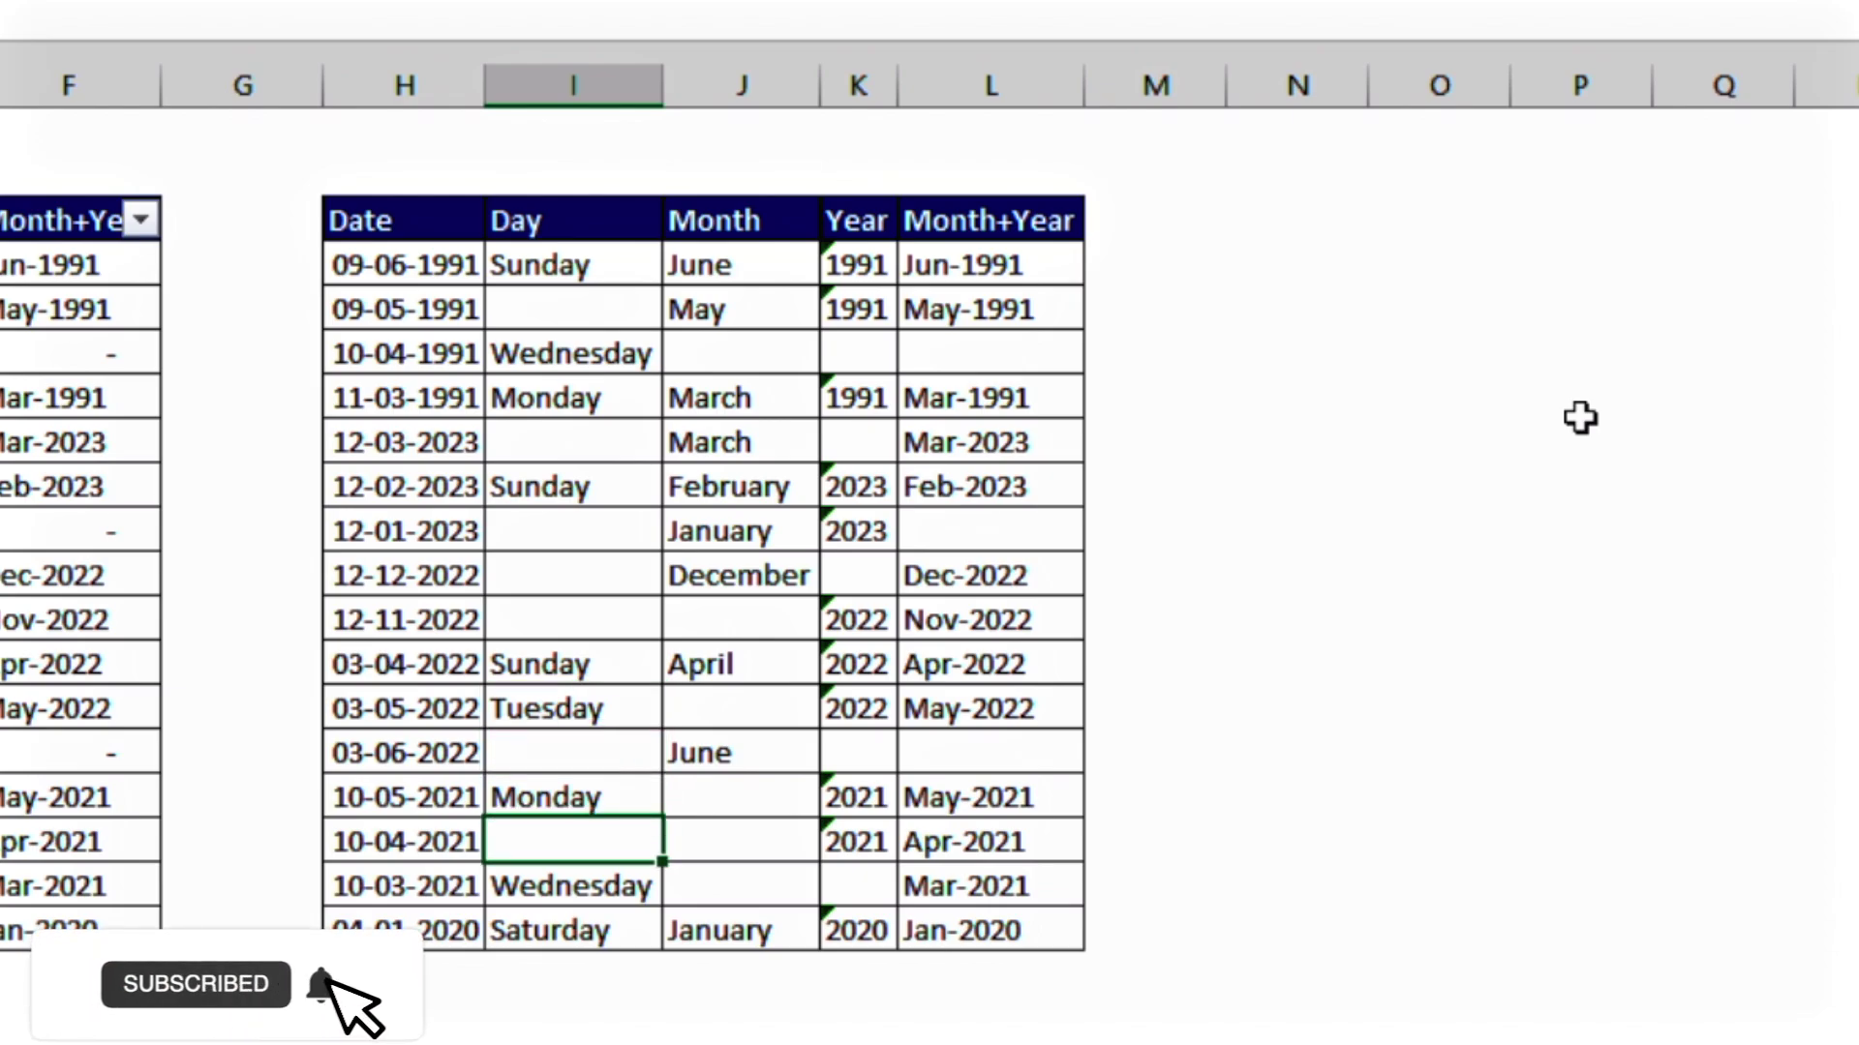
Step: Enter 1 in cell N3 and a person's first name in cell O3
key(Right)
key(Right)
key(Right)
key(Up)
key(Up)
key(Up)
key(Up)
key(Up)
key(Up)
key(Up)
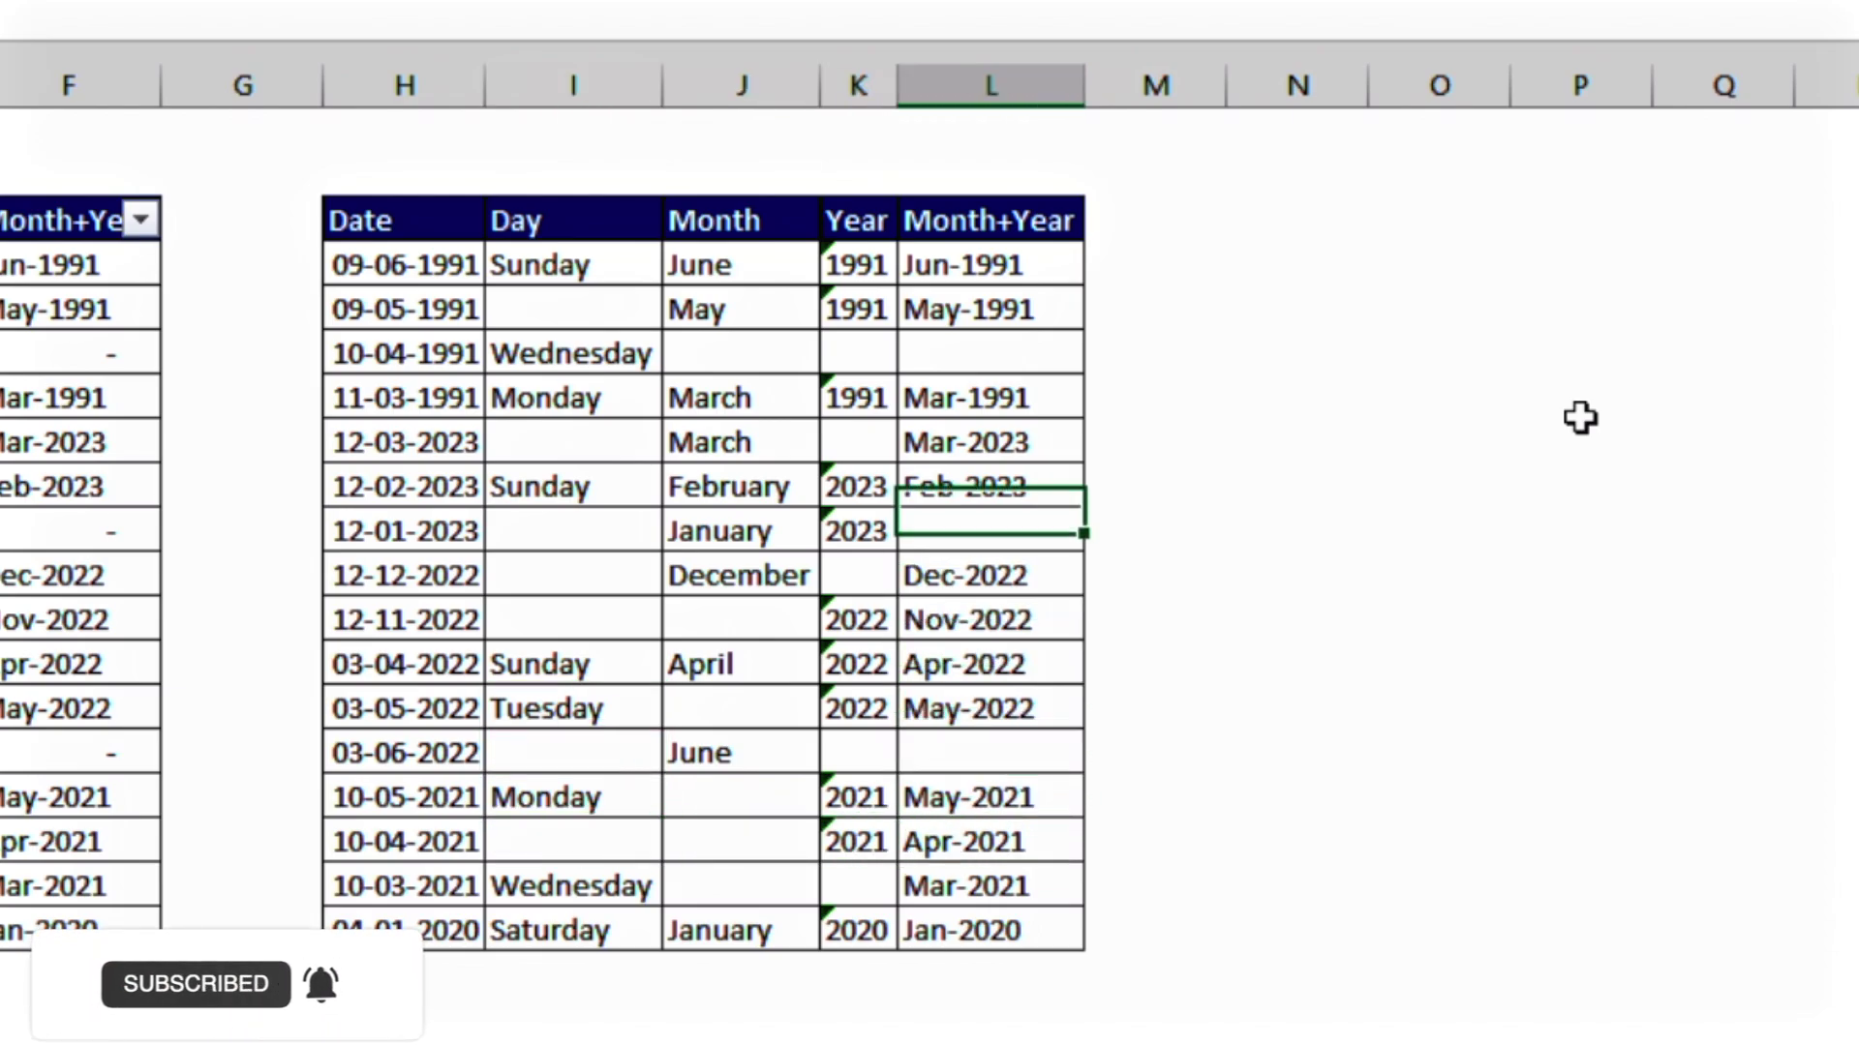
key(Right)
key(Right)
key(Up)
key(Up)
key(Up)
key(Up)
key(Up)
key(Up)
key(Up)
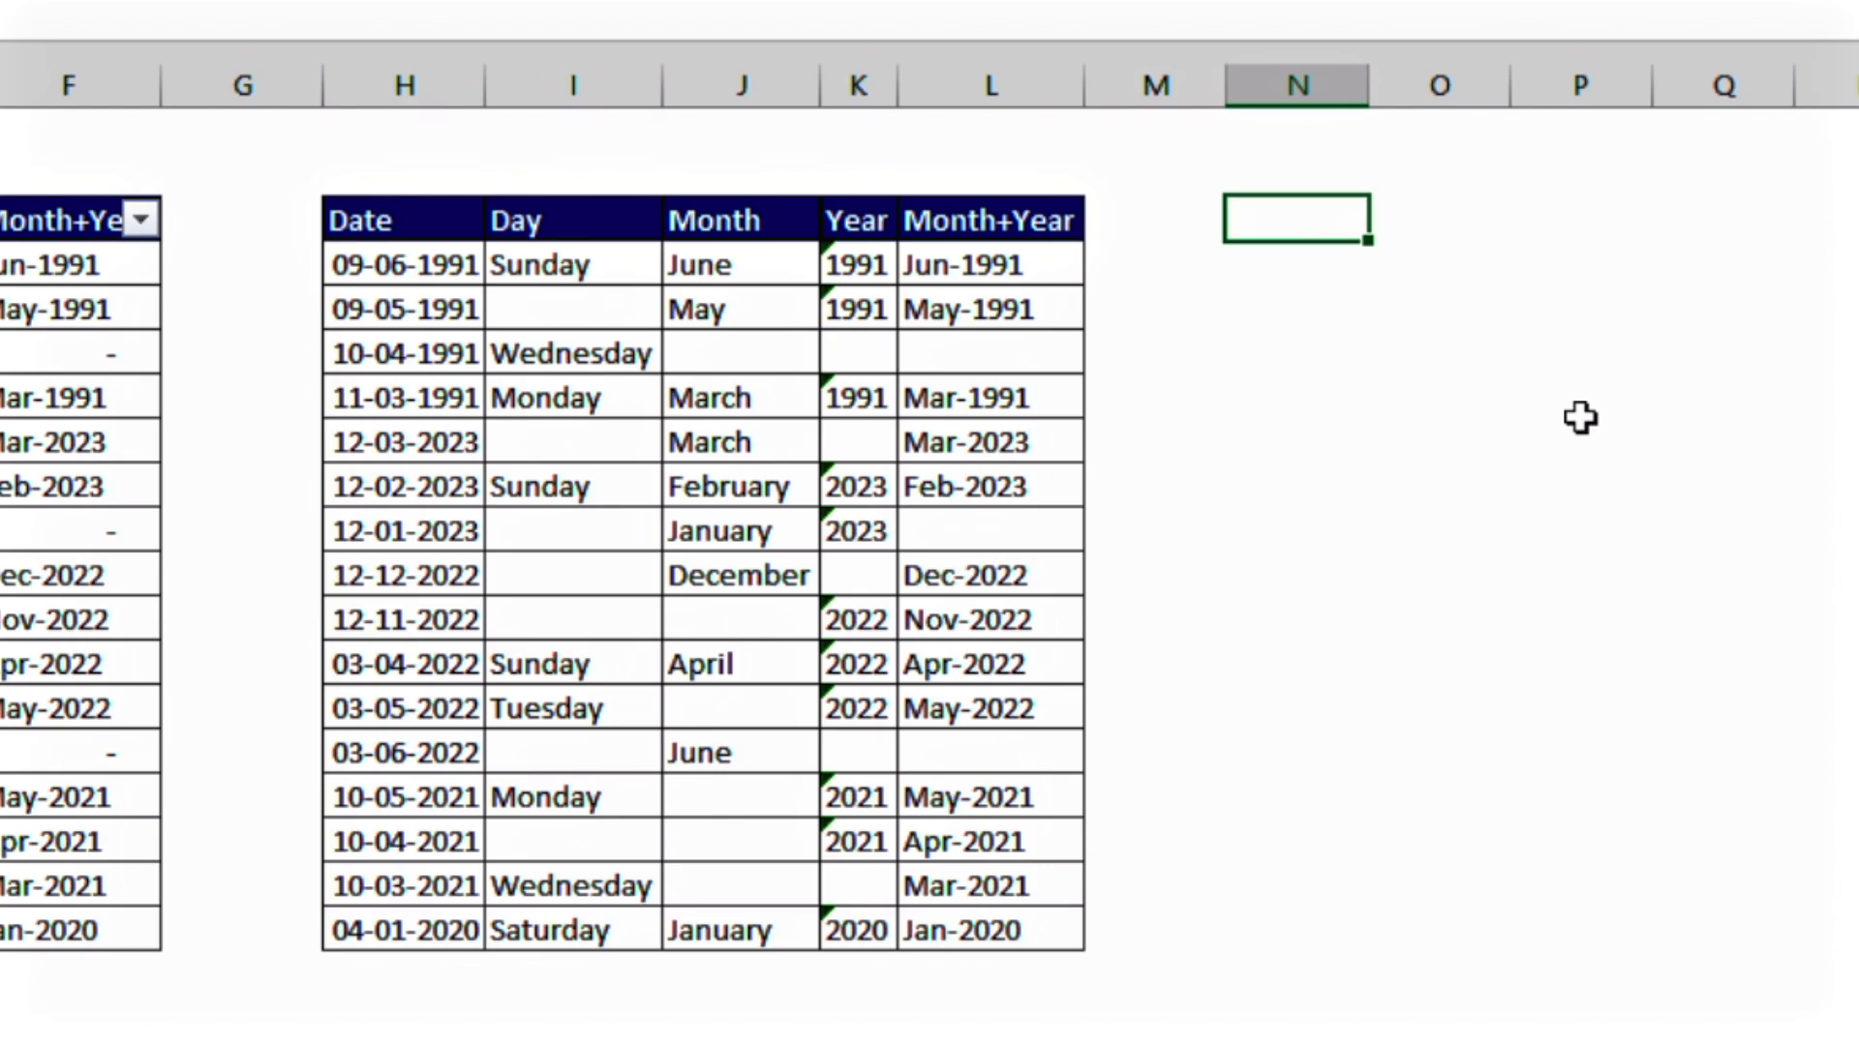
text(1)
key(Return)
key(Up)
key(Right)
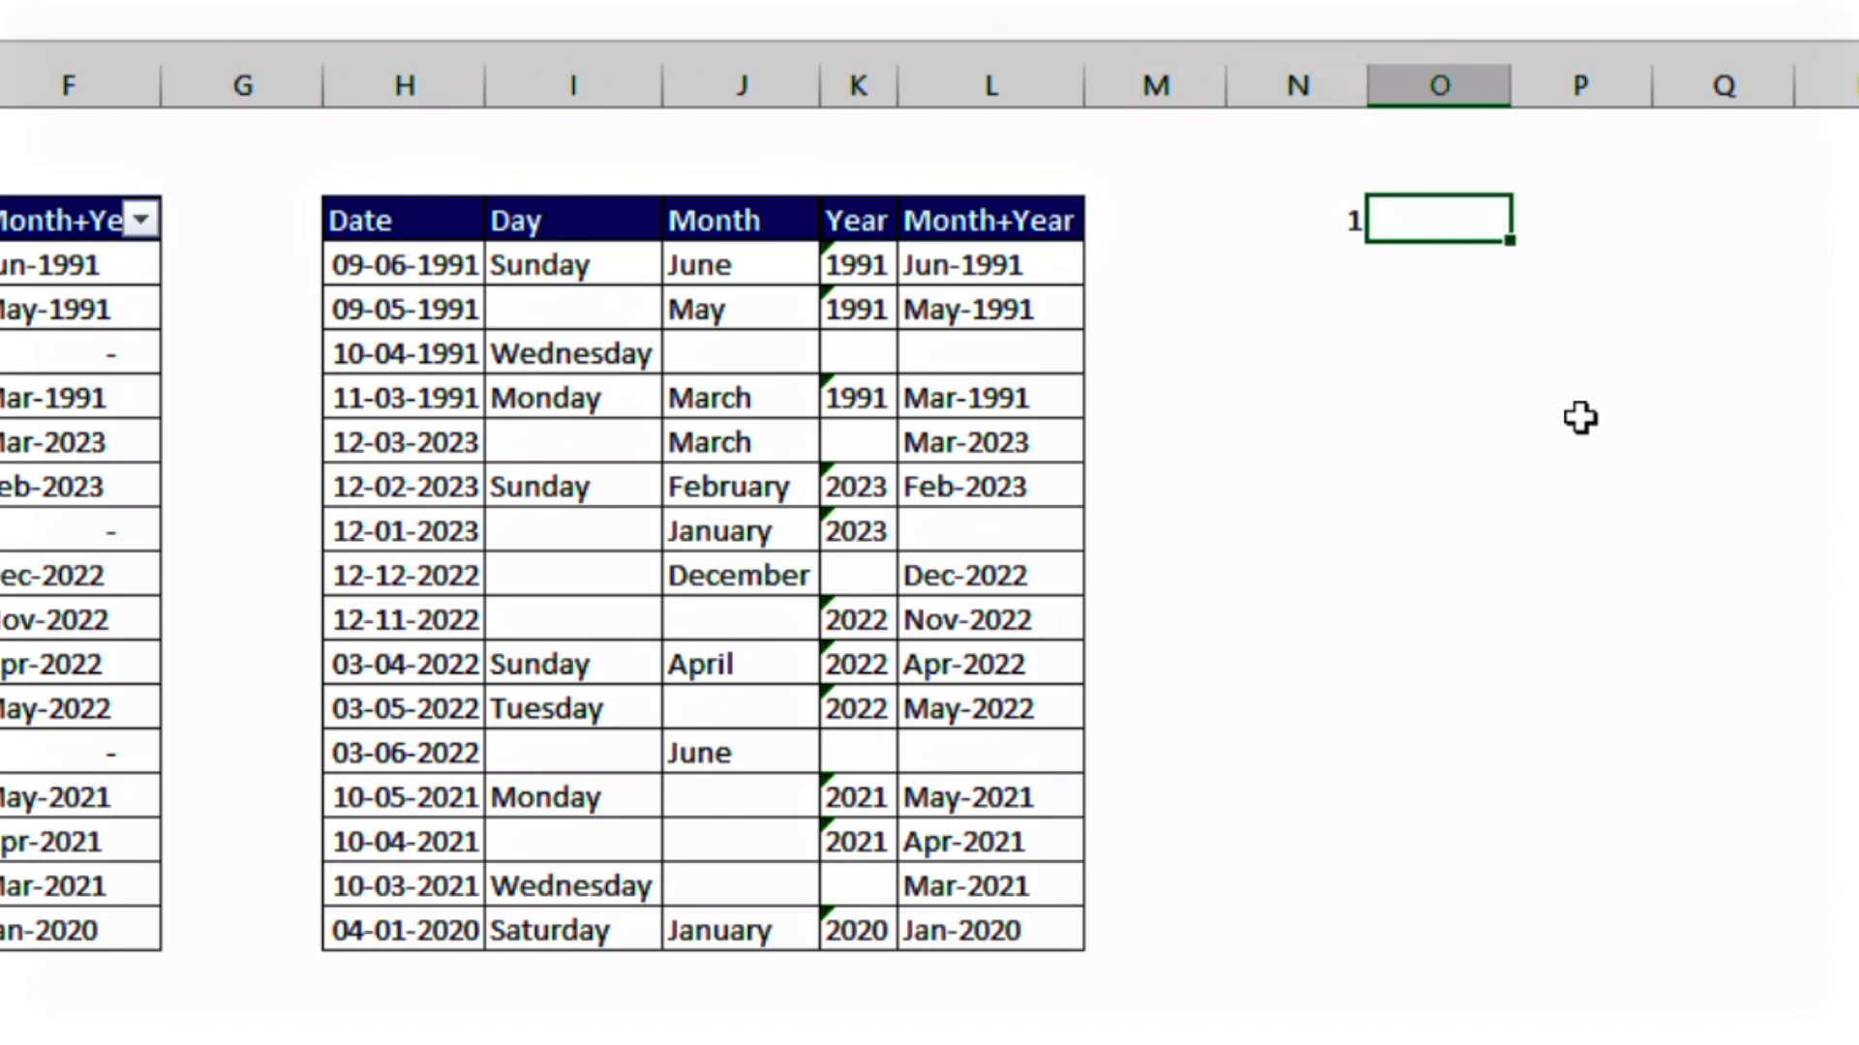
text(rAMESH)
key(Return)
key(Up)
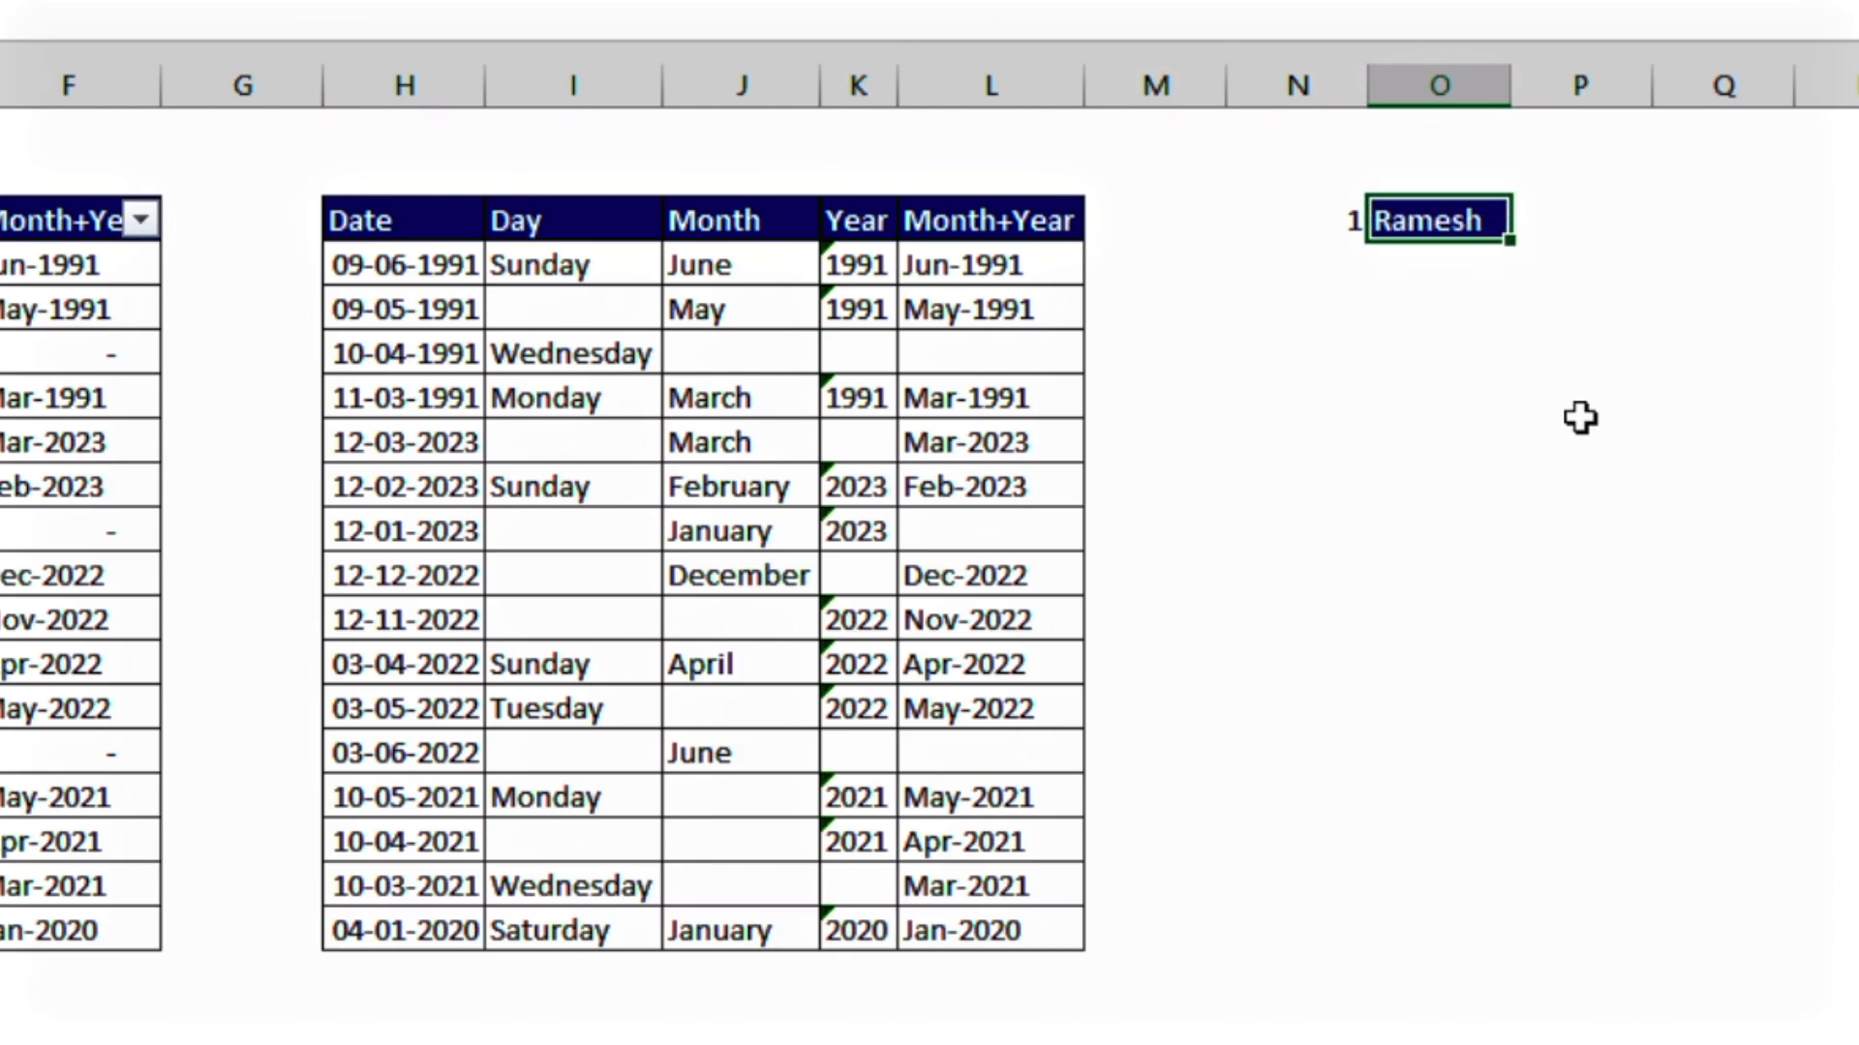
key(Right)
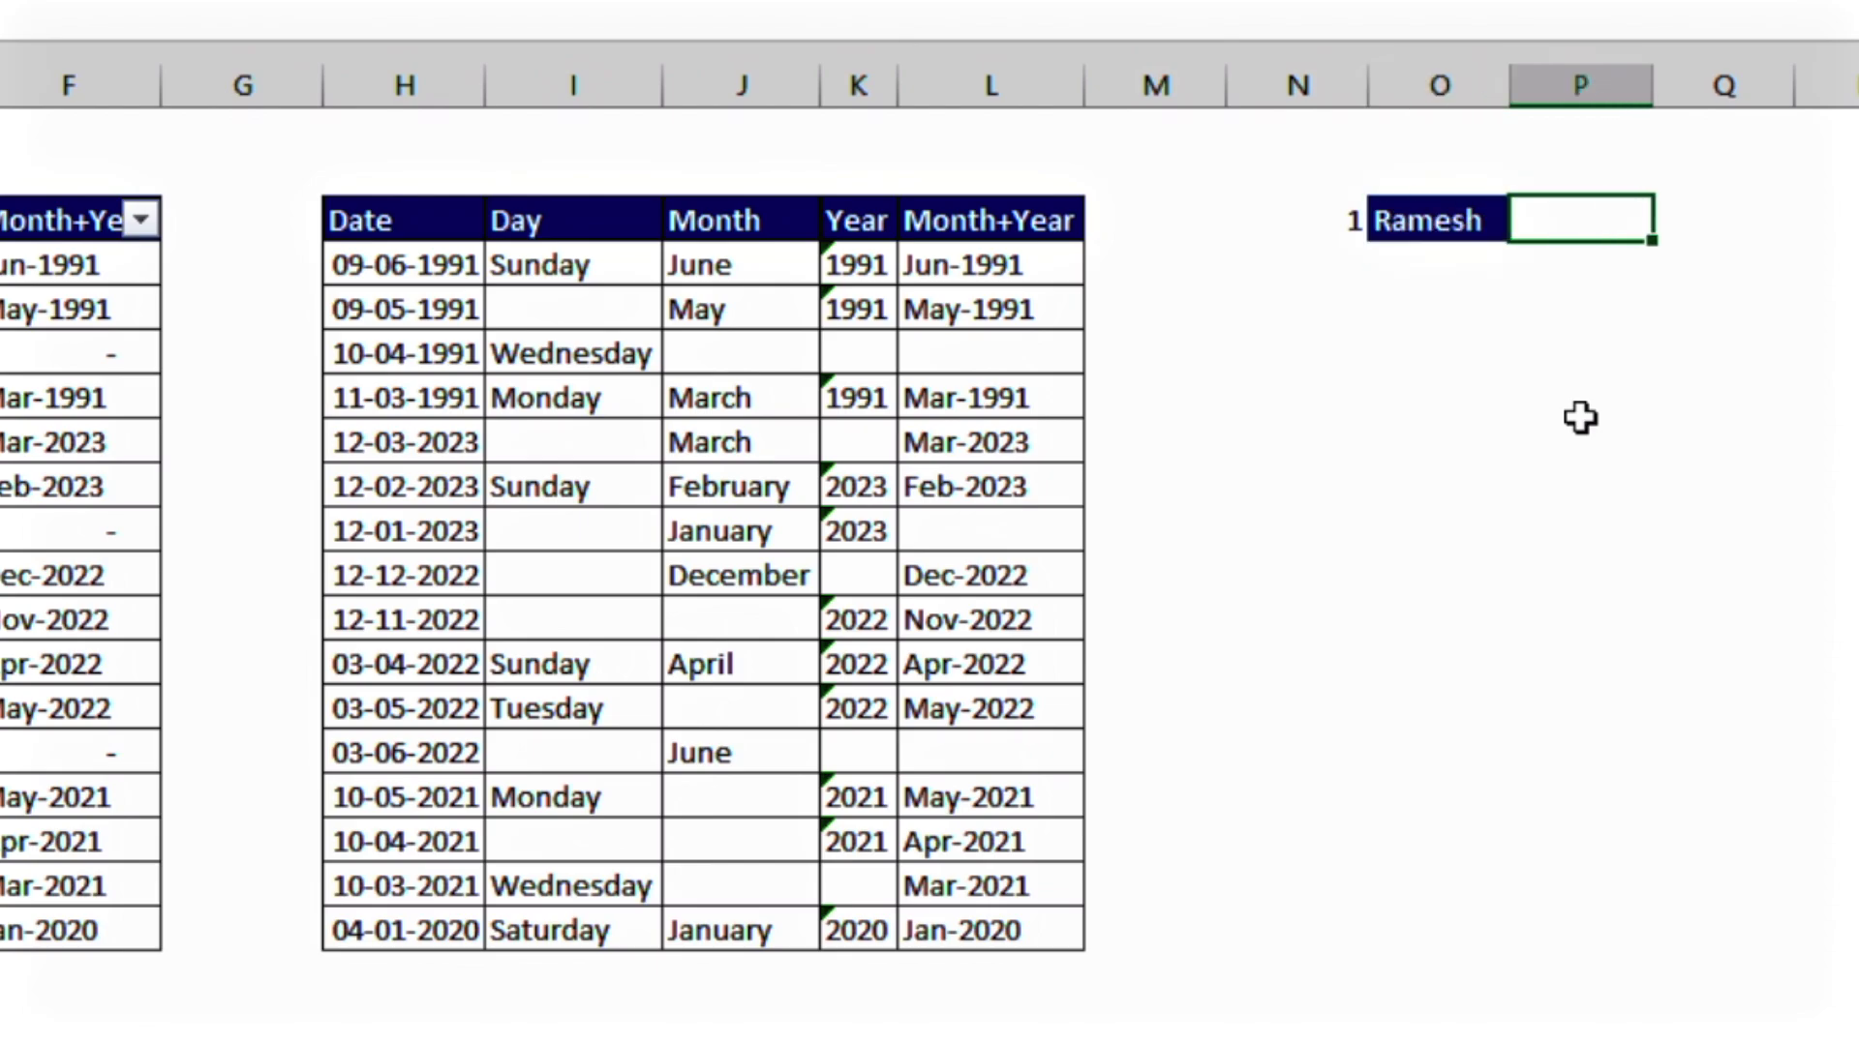
text(5)
key(Left)
key(Left)
key(Left)
key(Left)
key(Left)
key(Left)
key(Left)
key(Left)
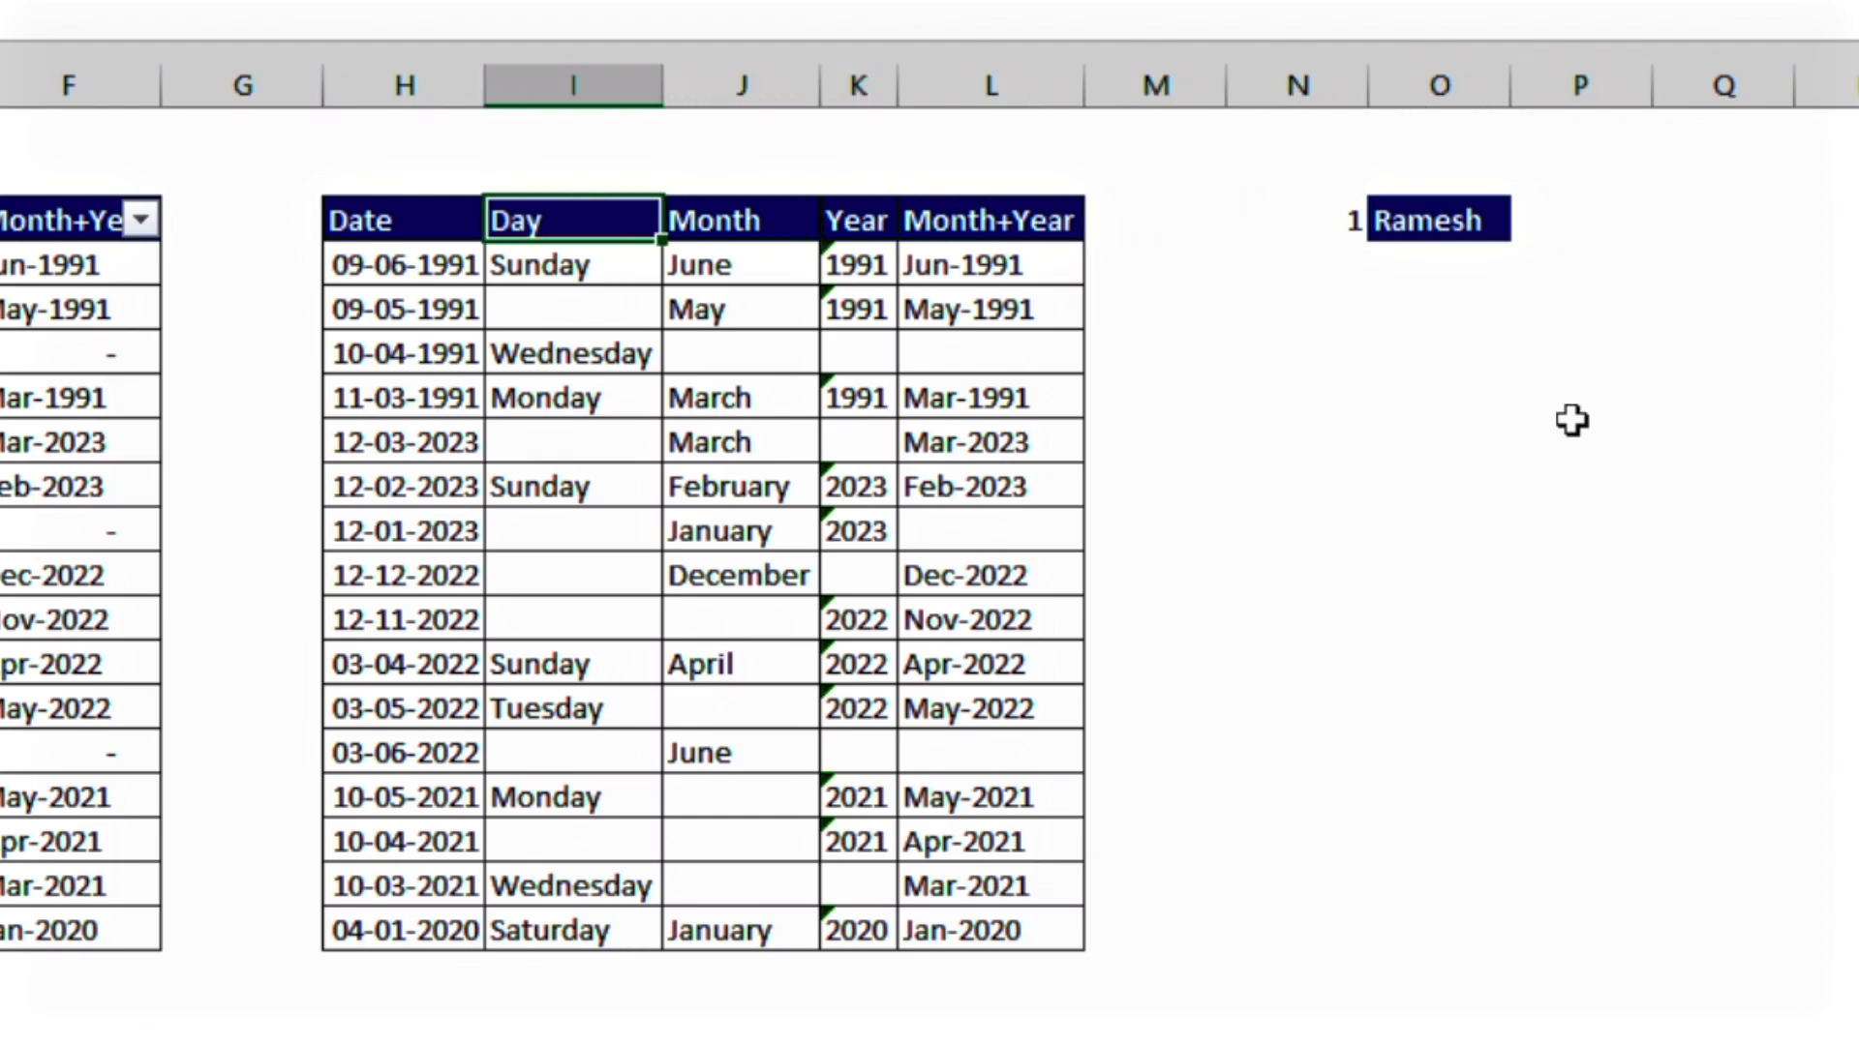
Step: Enter the numbers 5, 2 and 3 in cells P3, P4 and P5
key(Down)
key(Right)
key(Right)
key(Right)
key(Right)
key(Right)
key(Right)
key(Right)
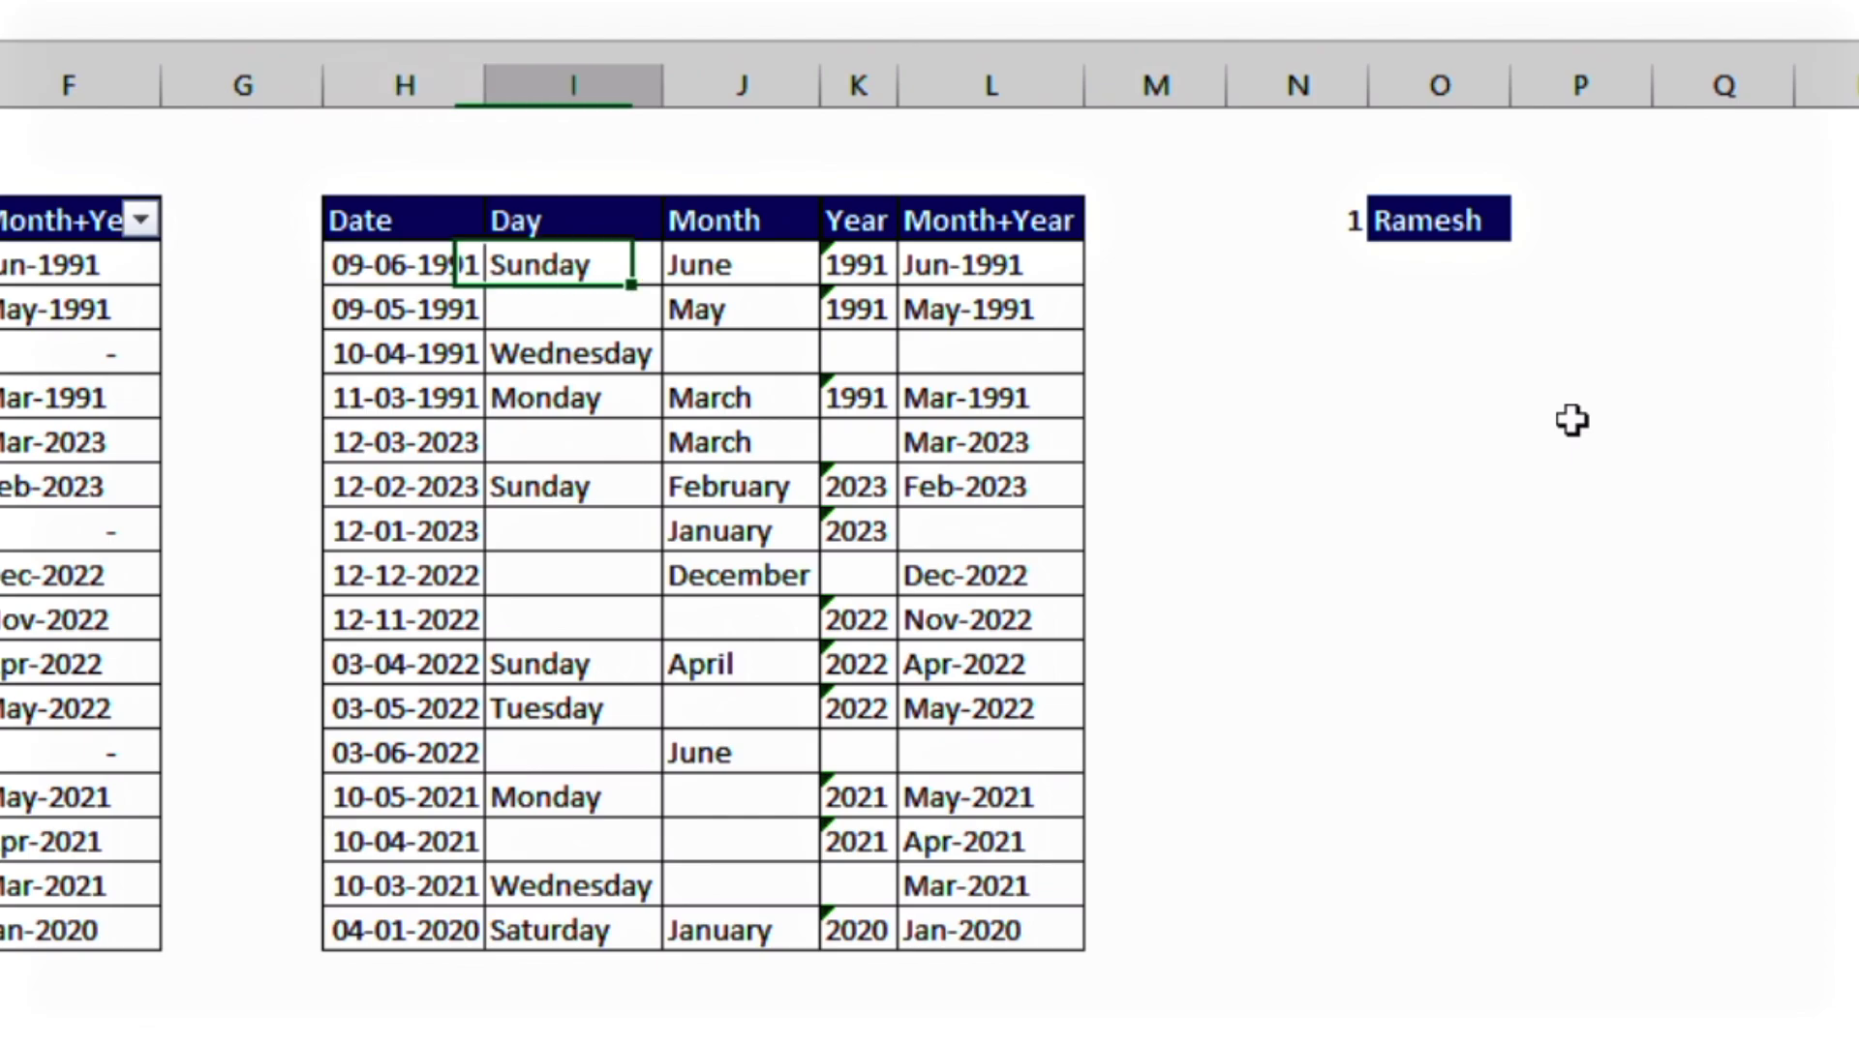
key(Right)
key(Up)
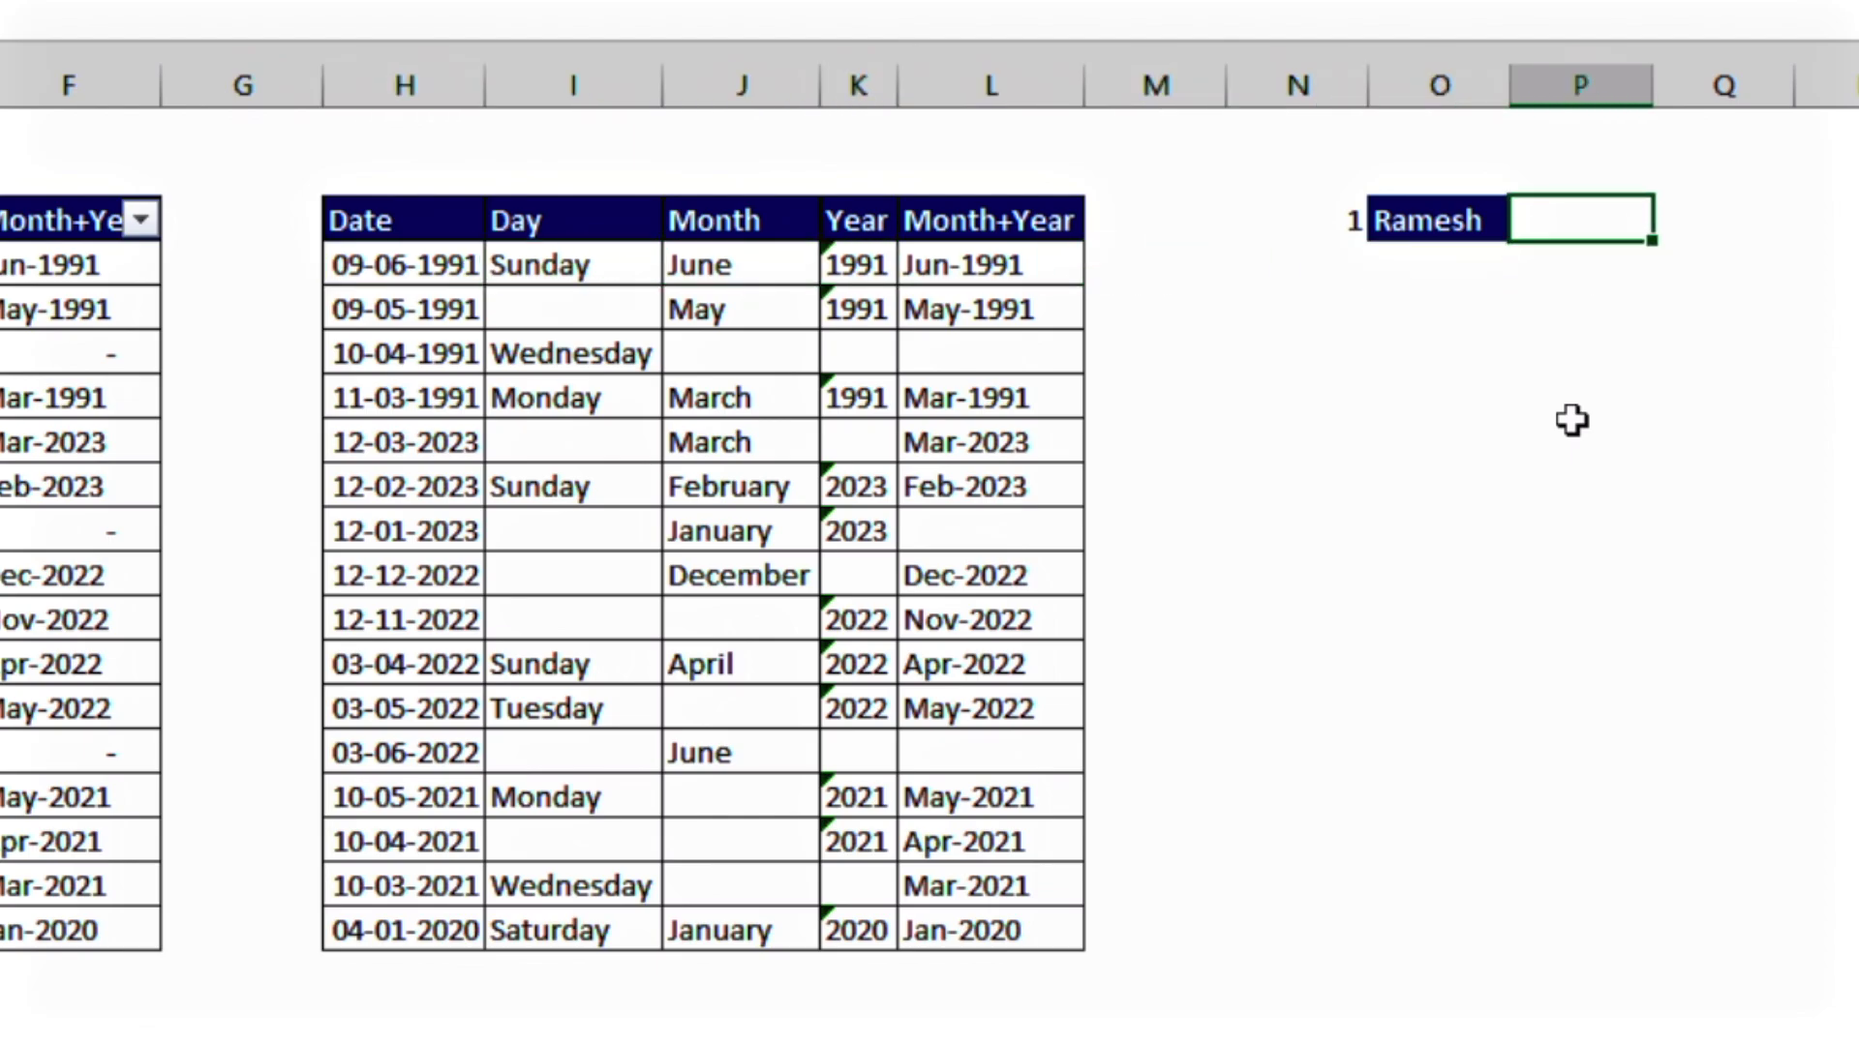
text(5)
key(Return)
text(2)
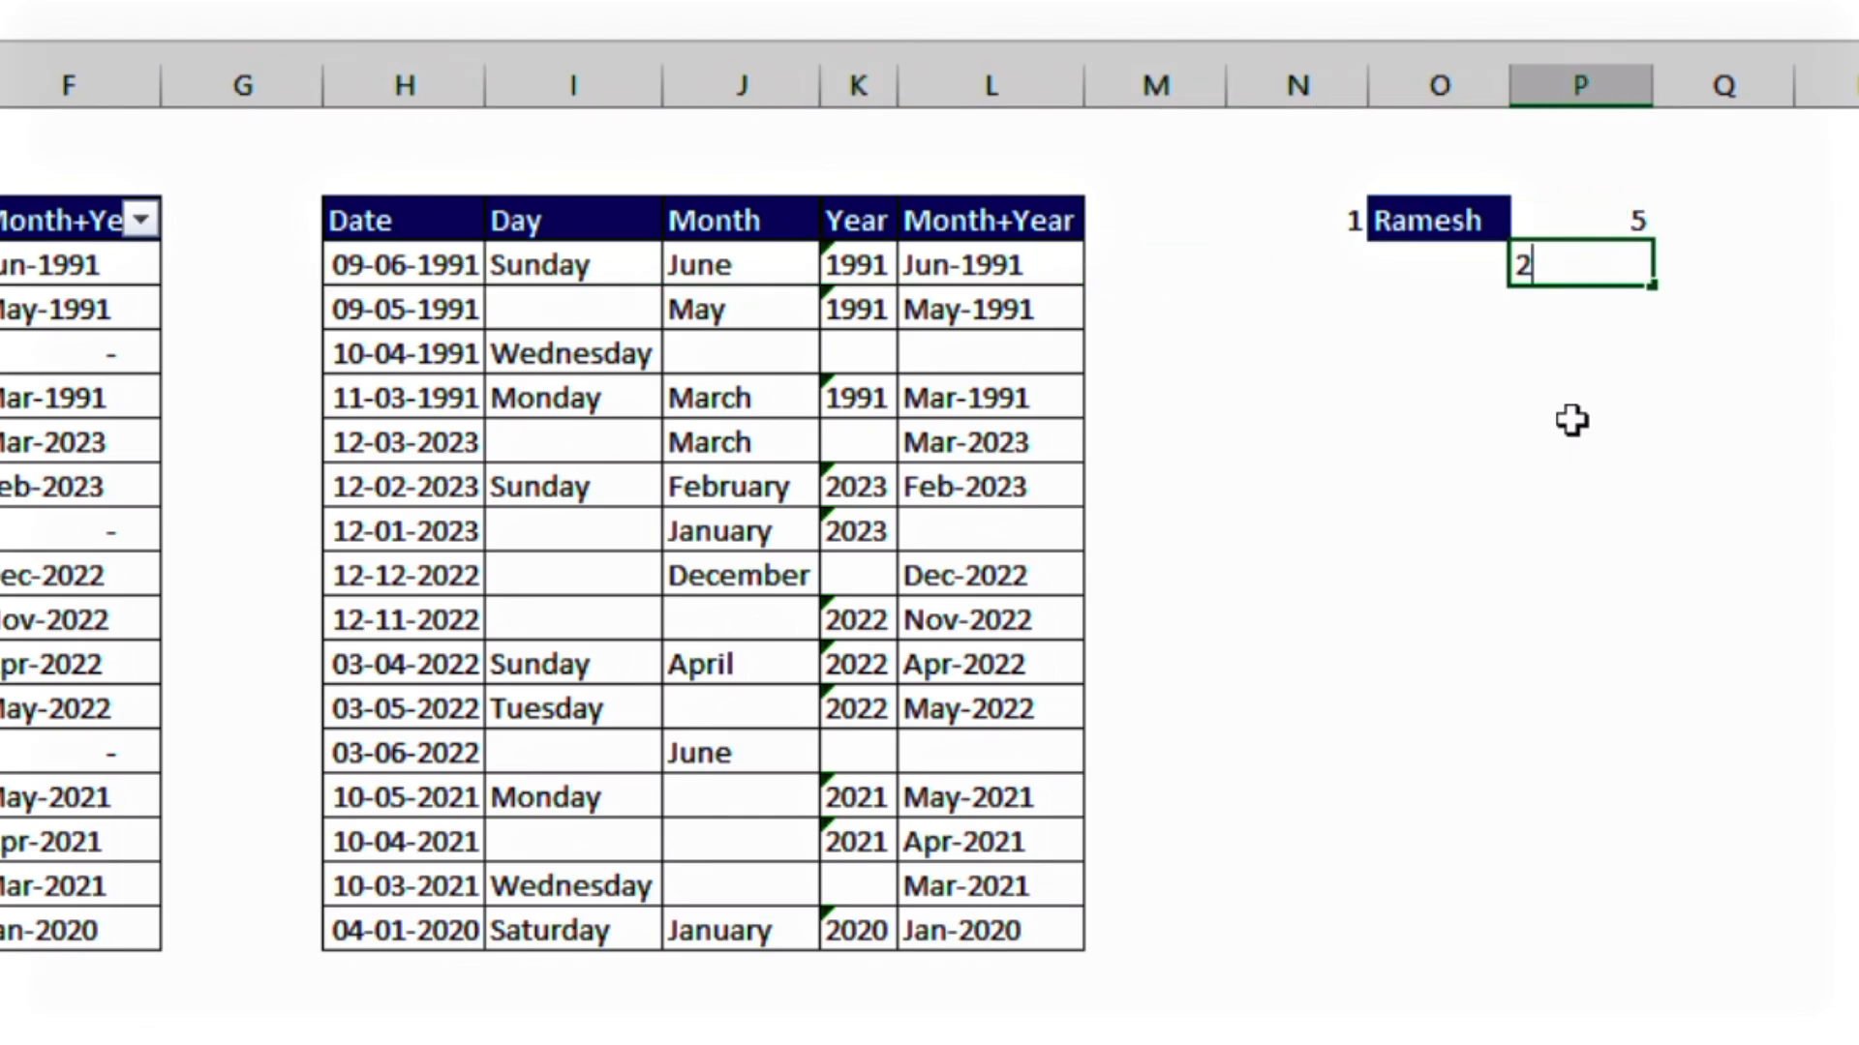
key(Return)
text(3)
key(Return)
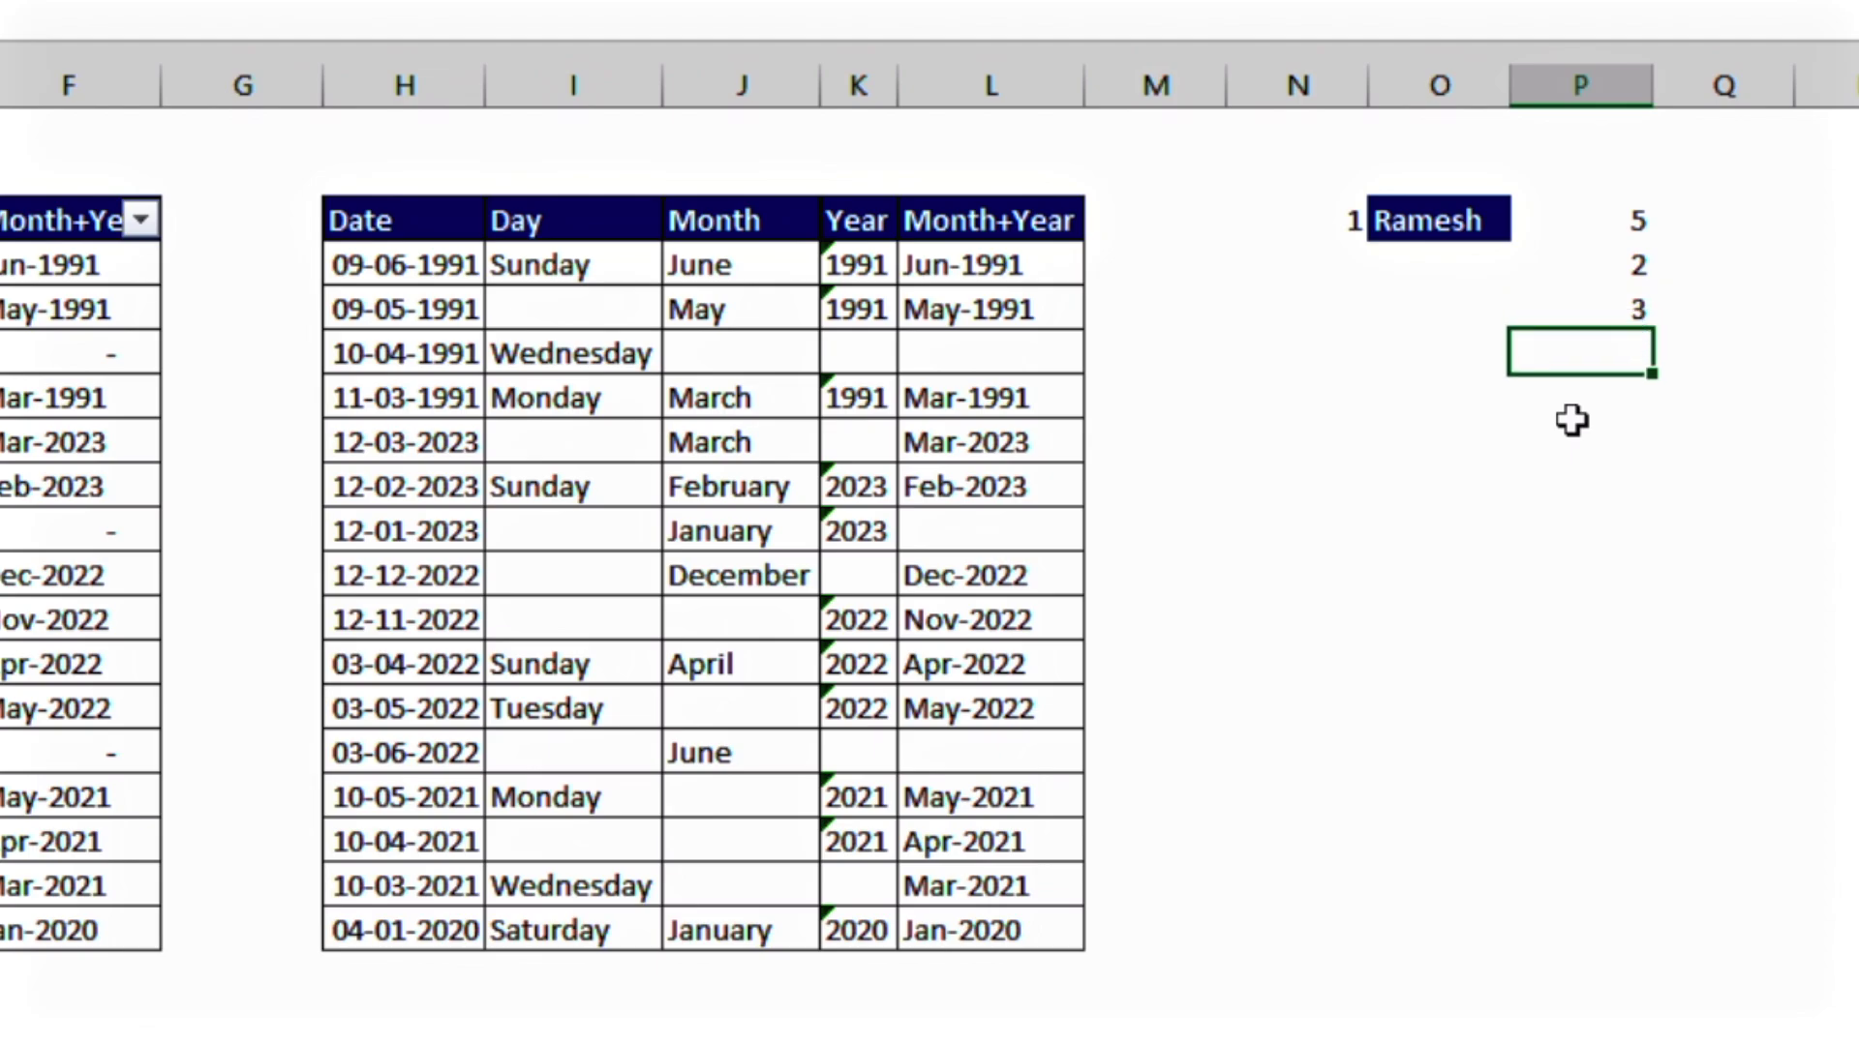
Step: Enter the number 4 in cell P6 and mark the adjoining range N3:O6 that holds the blank cells
text(4)
key(Return)
key(Up)
key(Left)
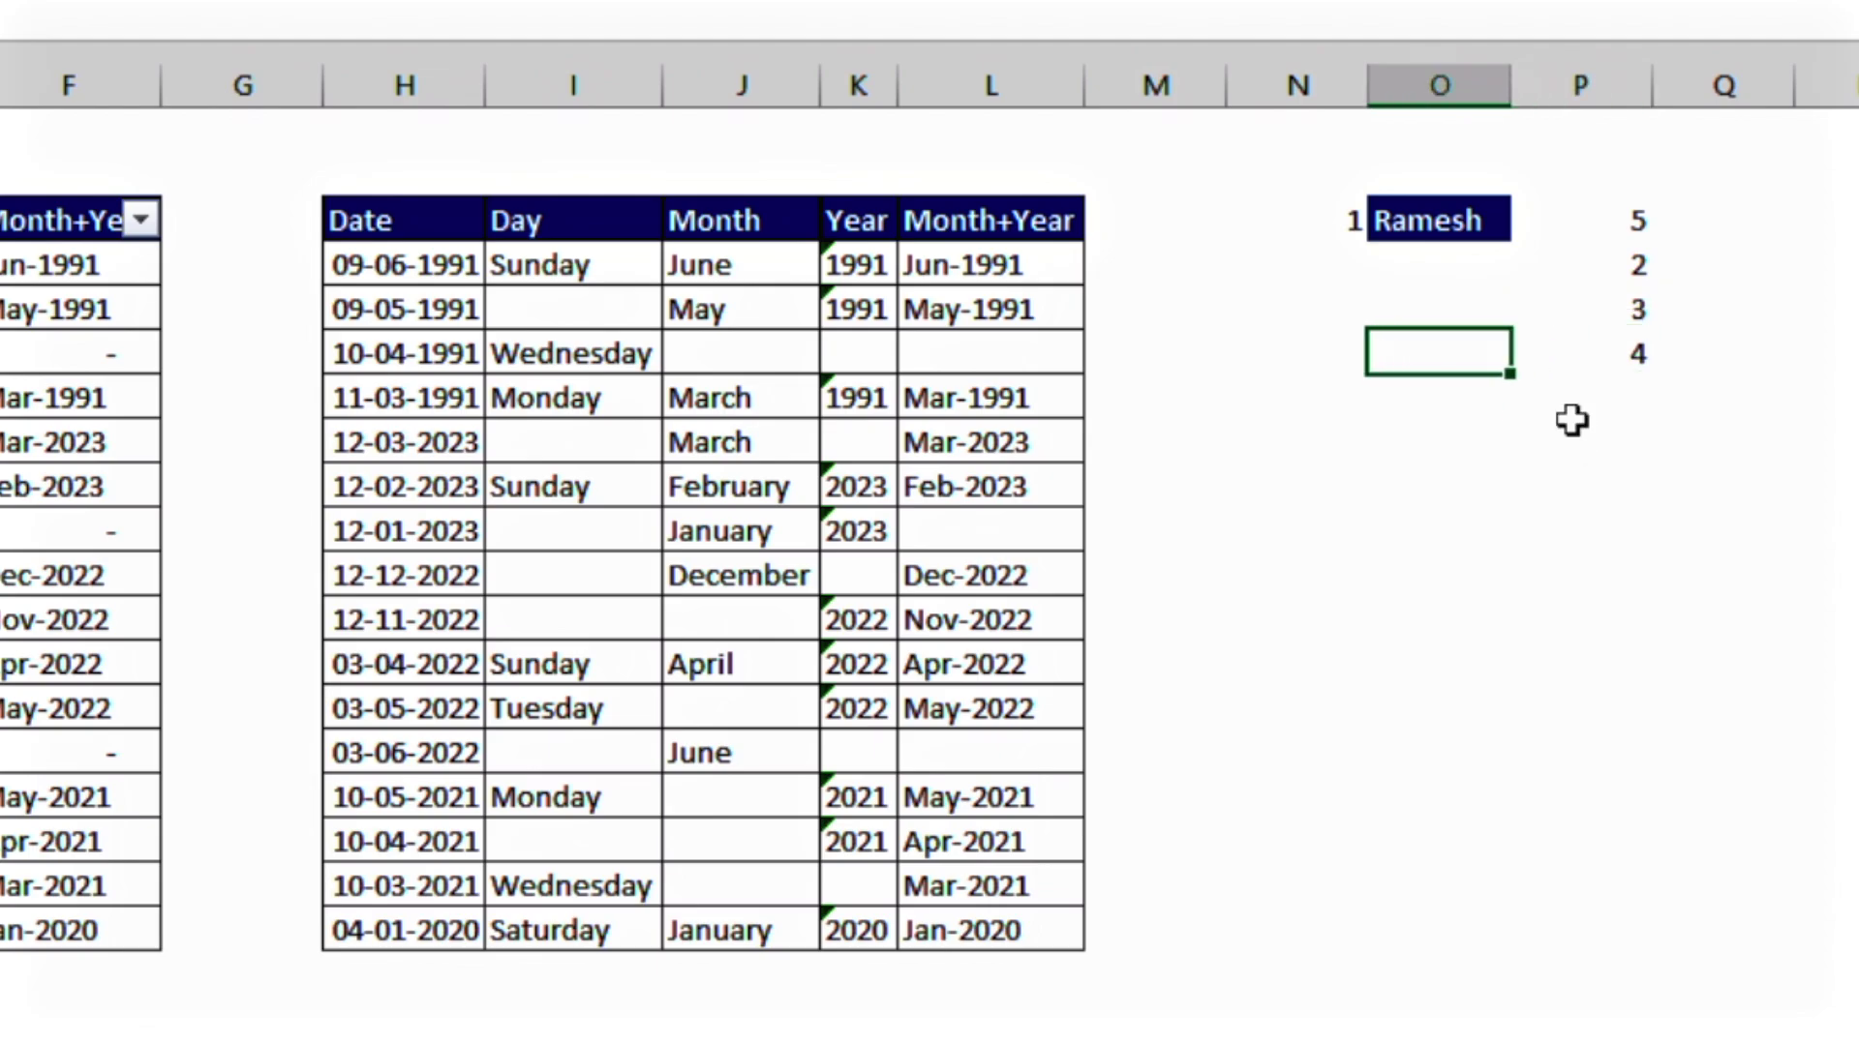
key(shift+Left)
key(shift+Up)
key(shift+Up)
key(shift+Up)
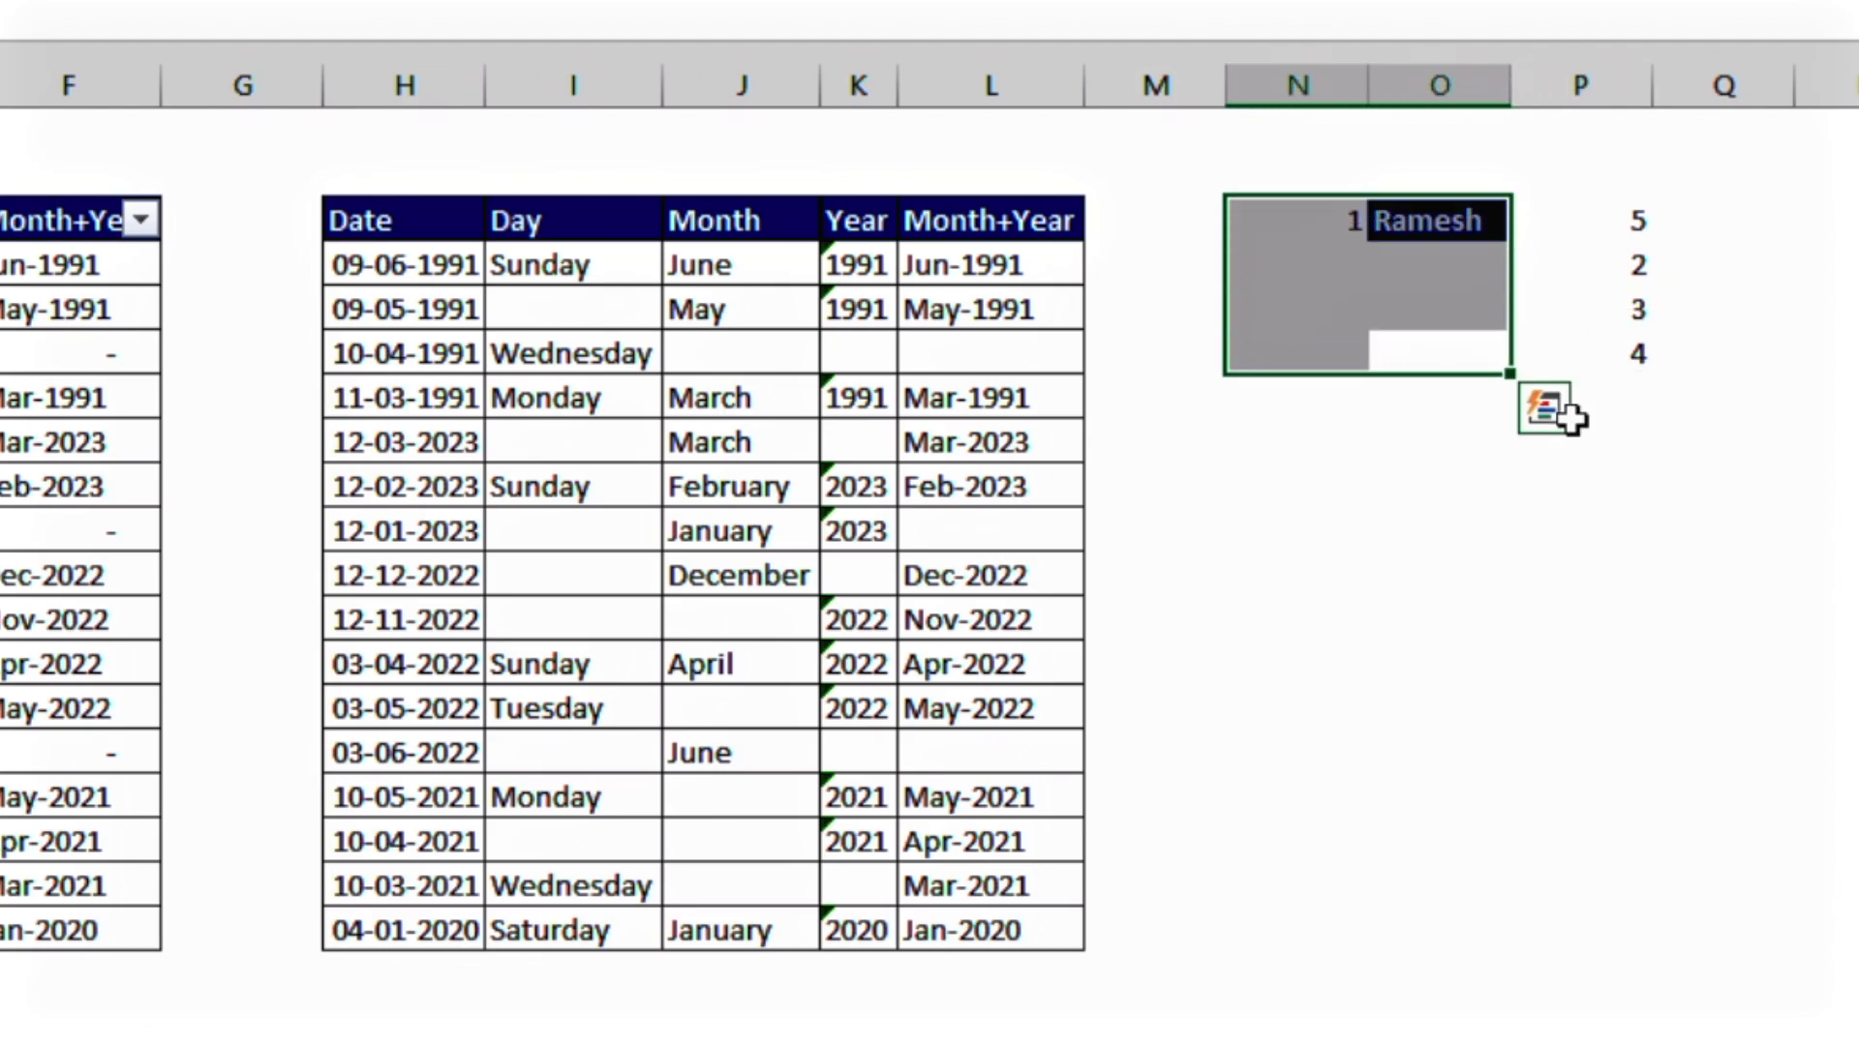
key(Right)
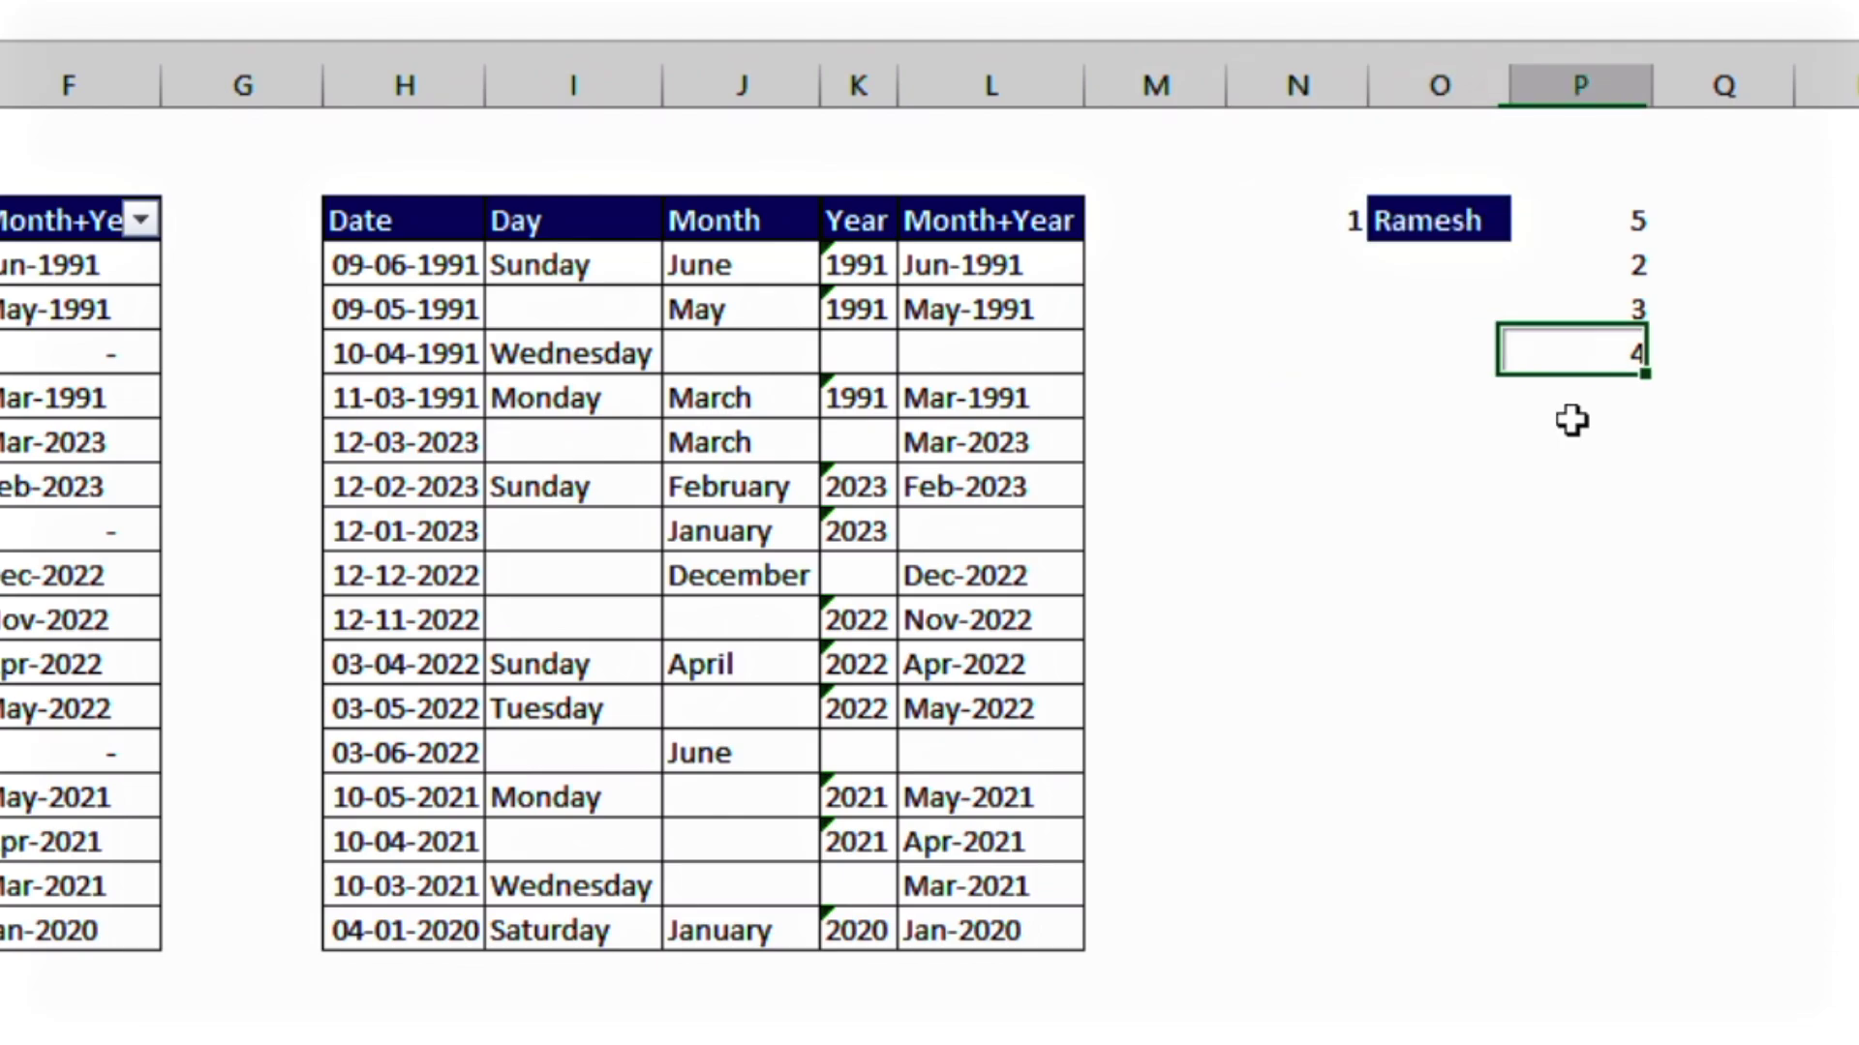
Step: Enter 2 in cell N7 and a person's first name in cell O7
key(Left)
key(Down)
key(Left)
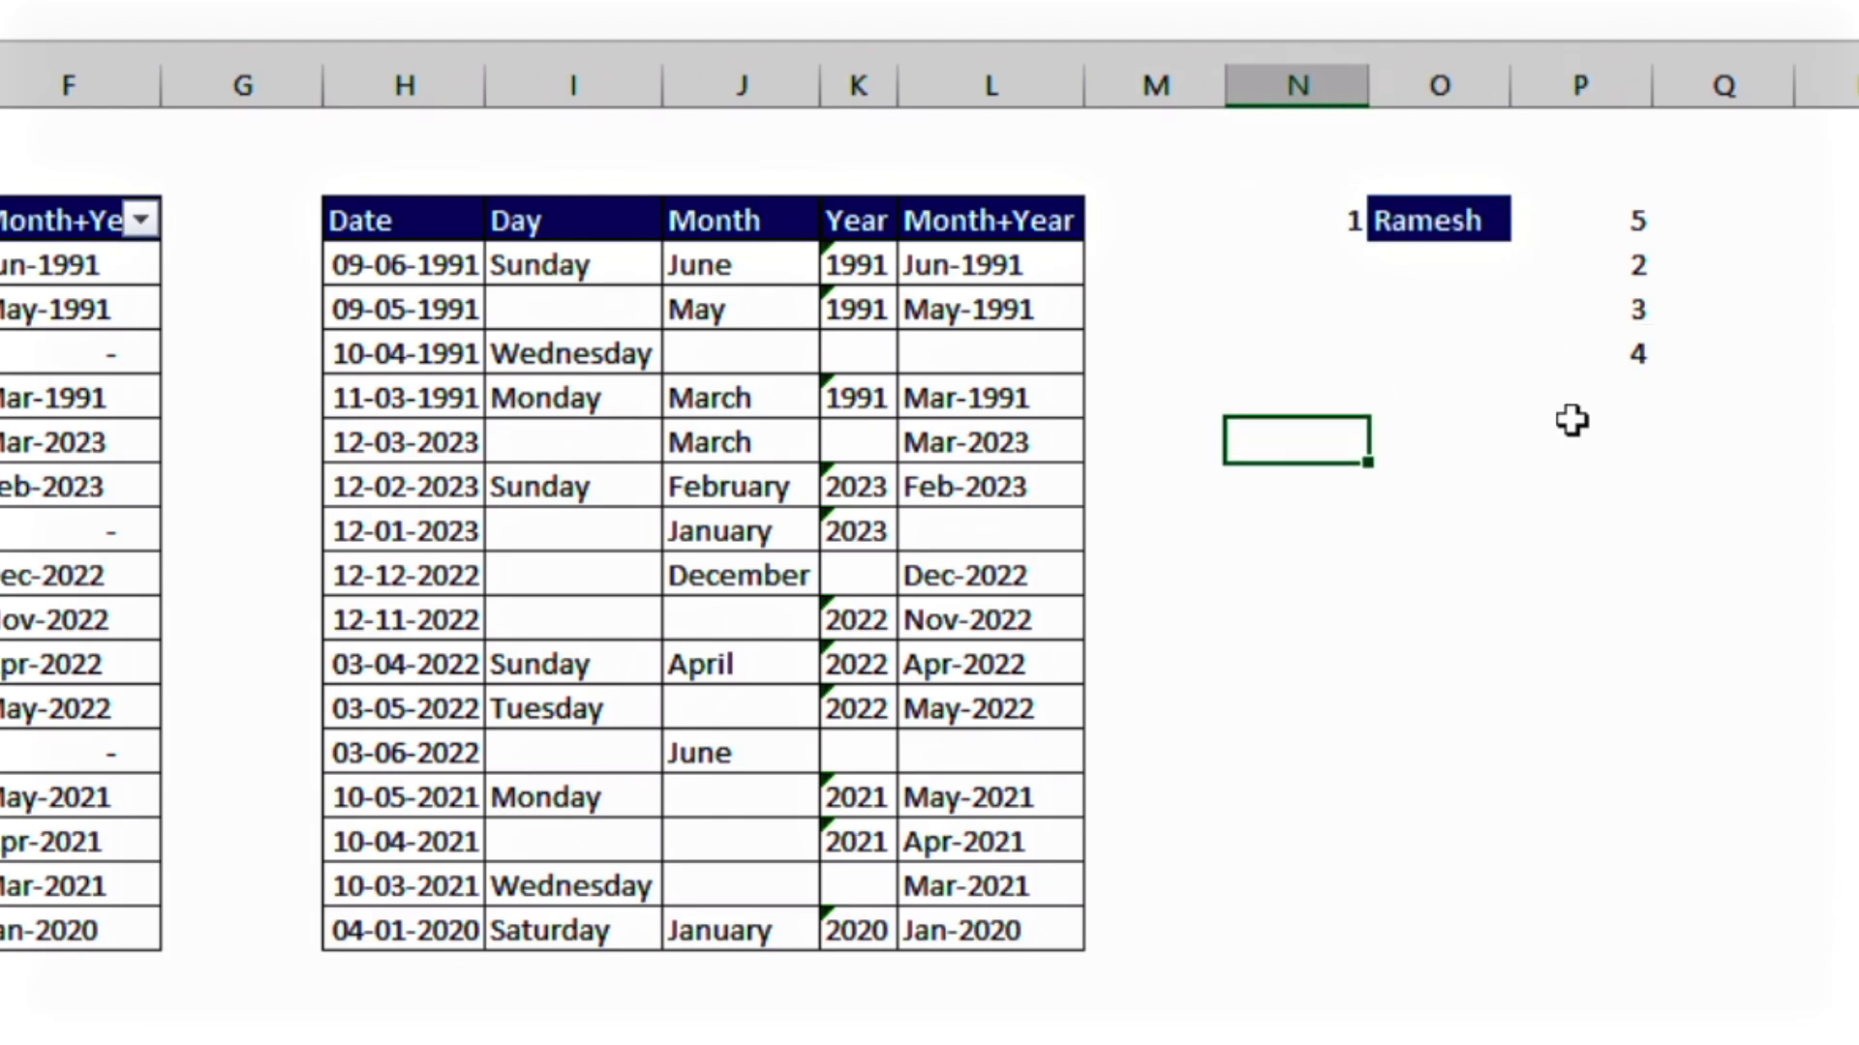
key(Right)
key(Left)
key(Right)
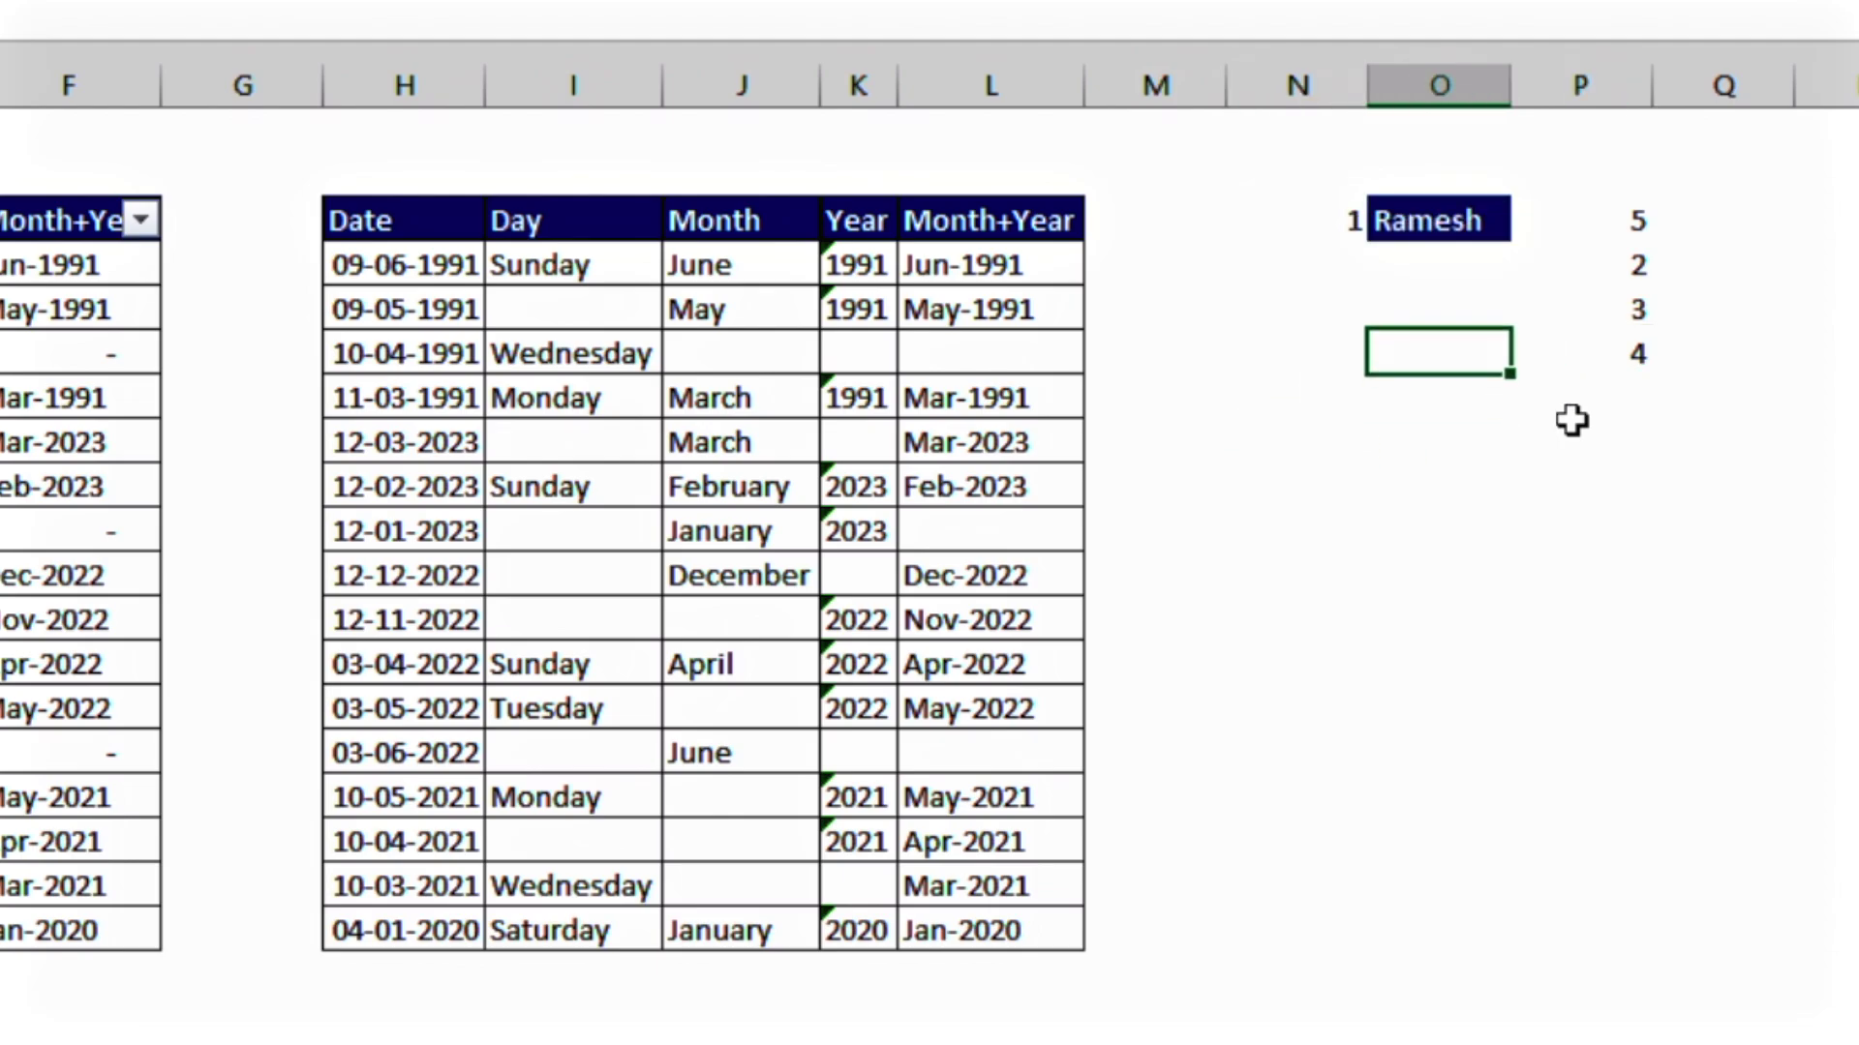
key(Left)
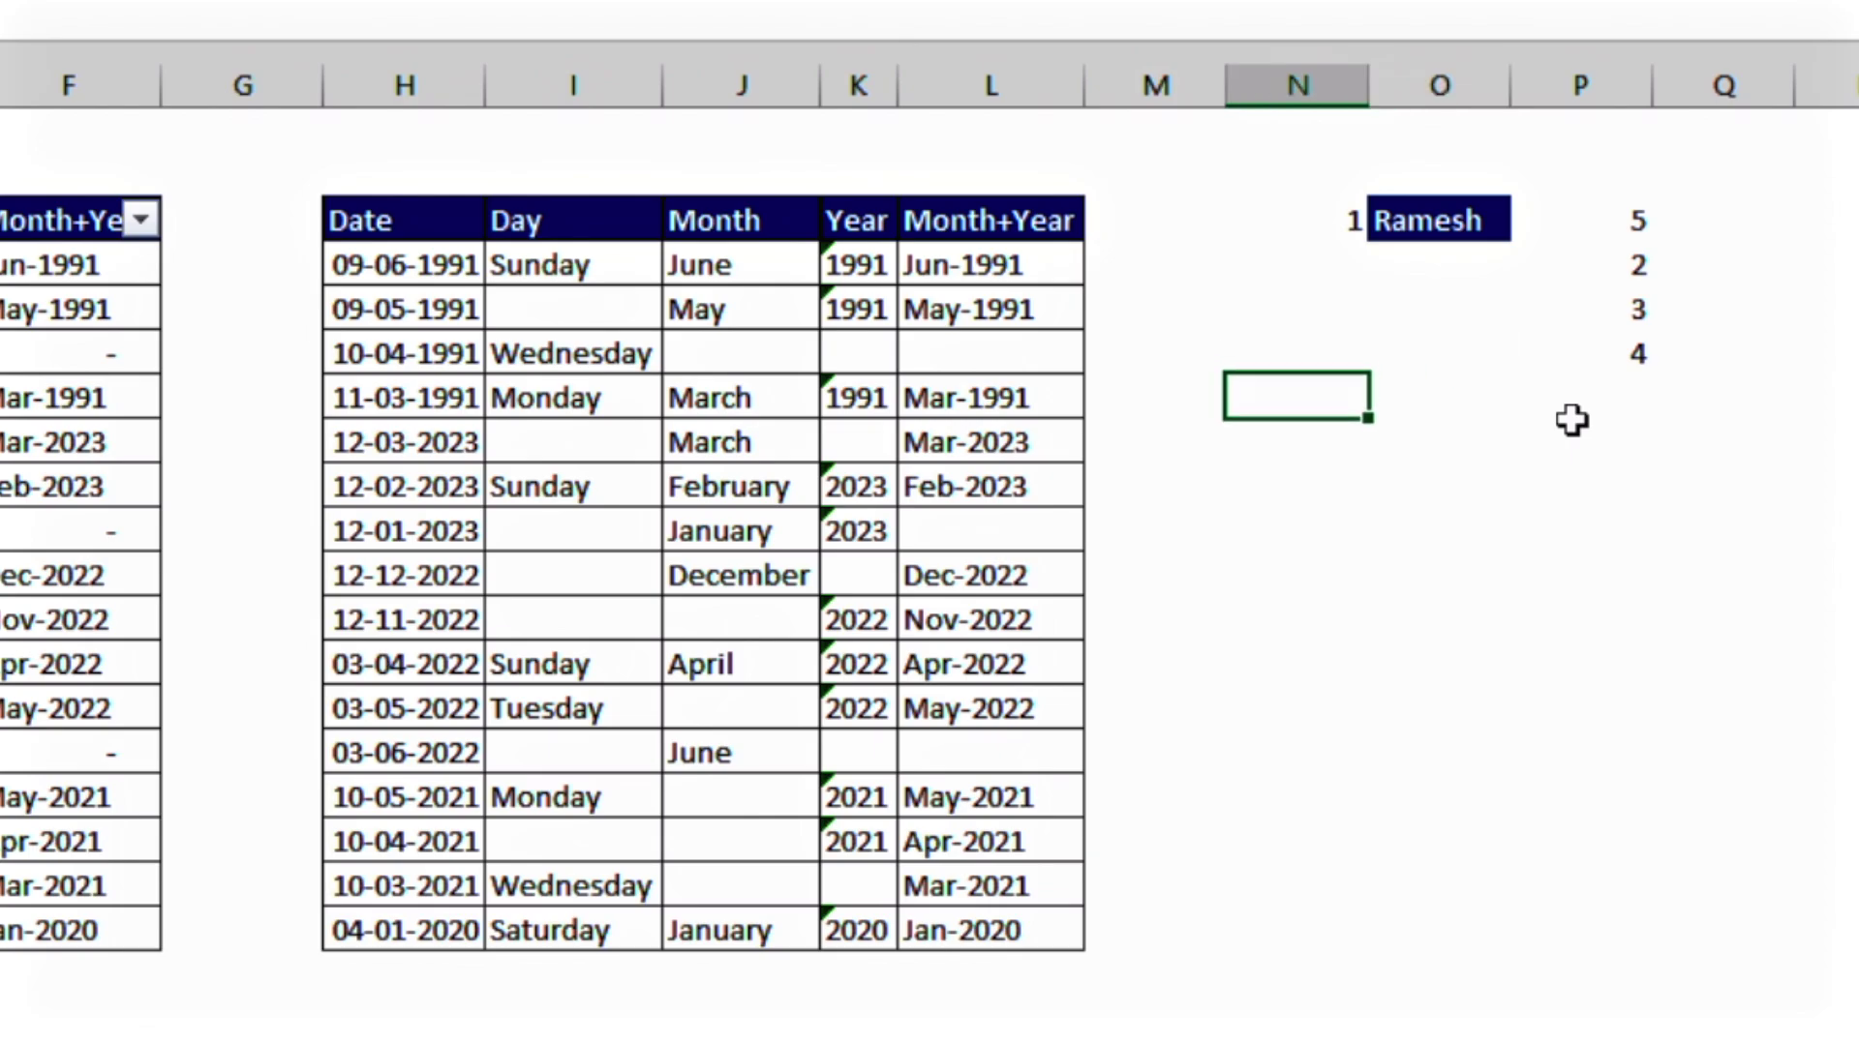
text(2)
key(Right)
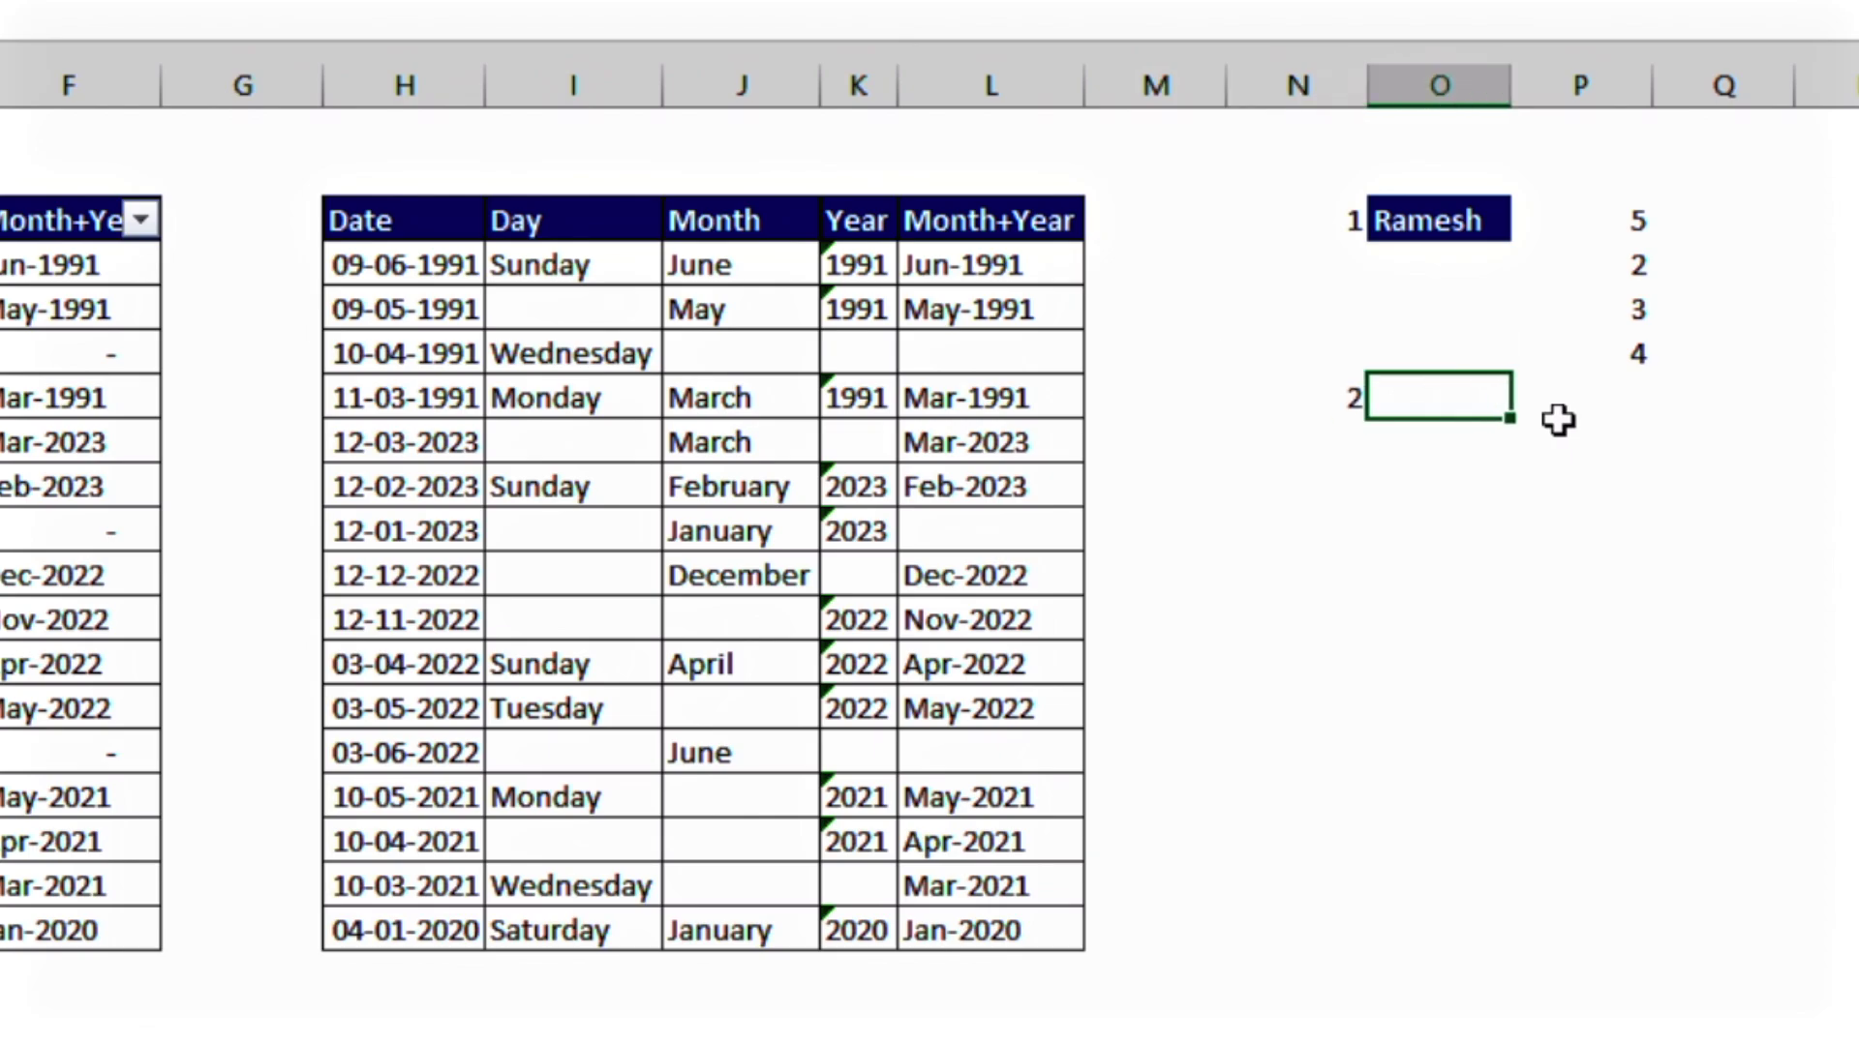
text(Rajesh)
key(Return)
key(Up)
key(Right)
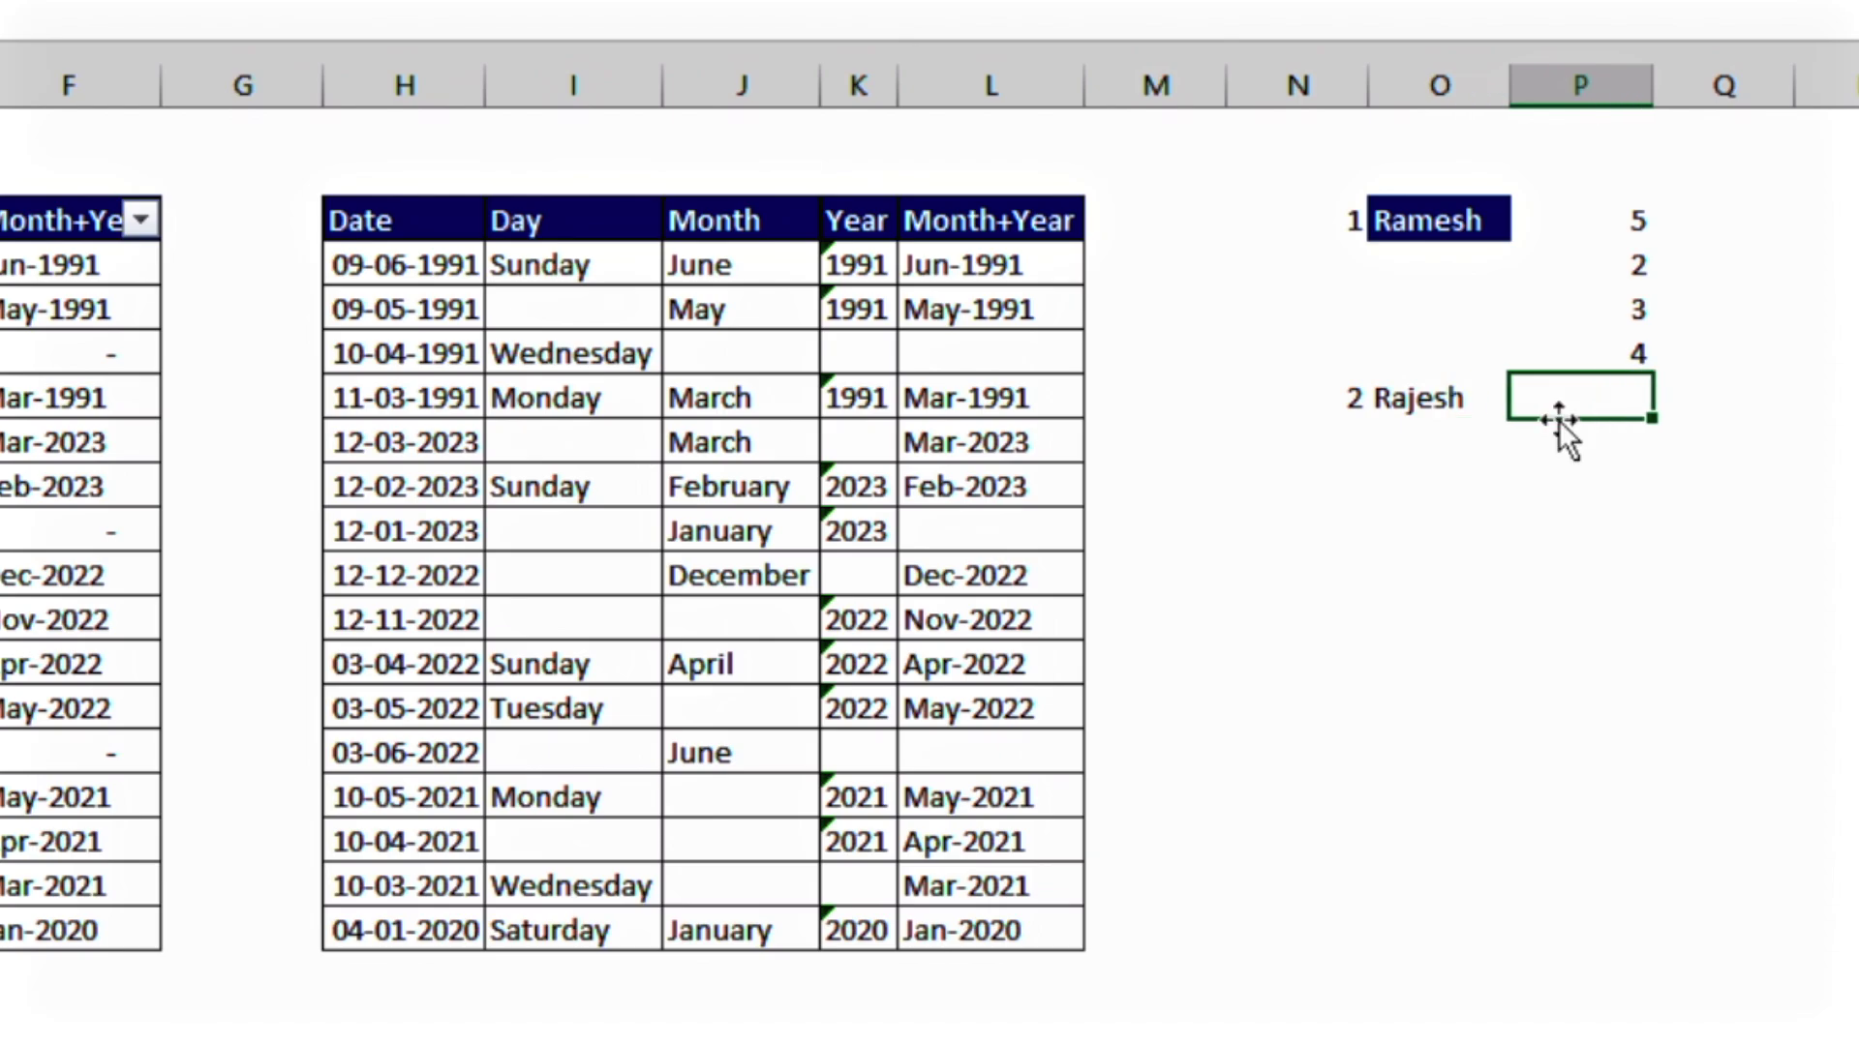
Step: Enter the numbers 2, 3 and 5 in cells P7, P8 and P9, and mark the blank range N8:O9
key(Right)
key(Left)
text(2)
key(Return)
text(3)
key(Return)
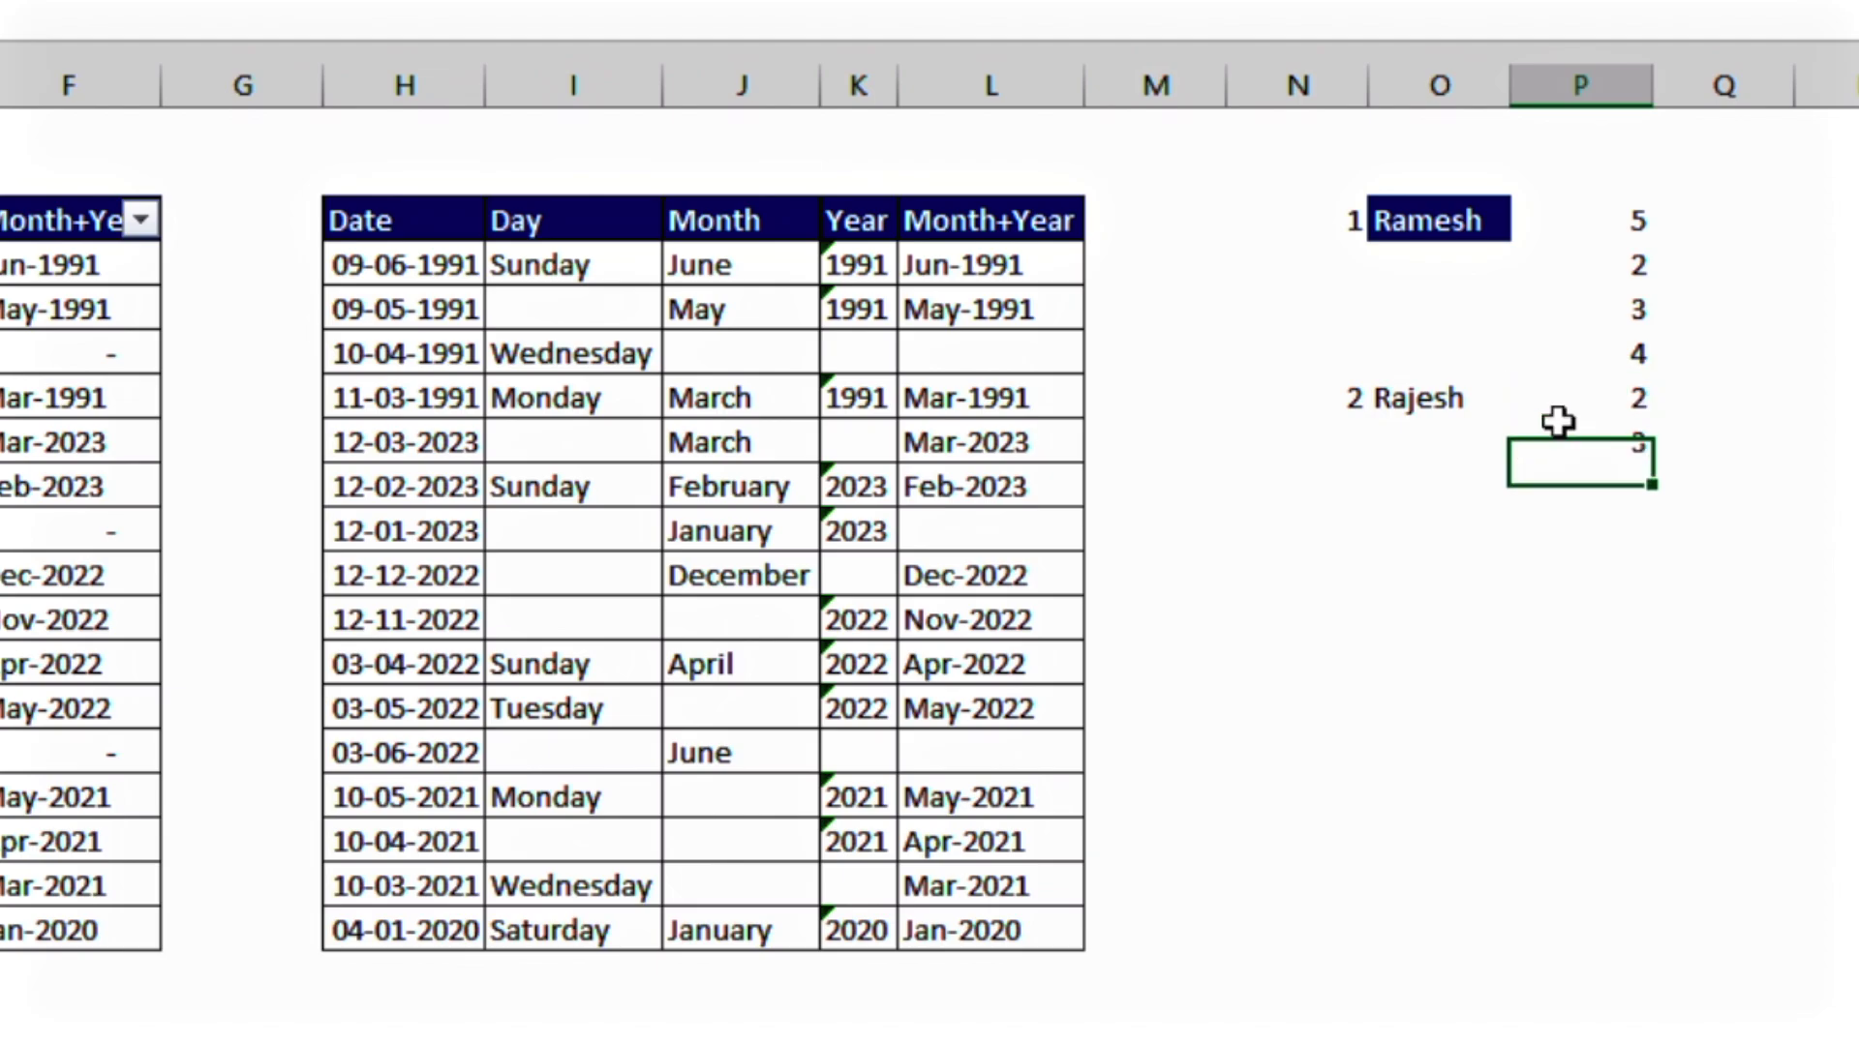
text(5)
key(Return)
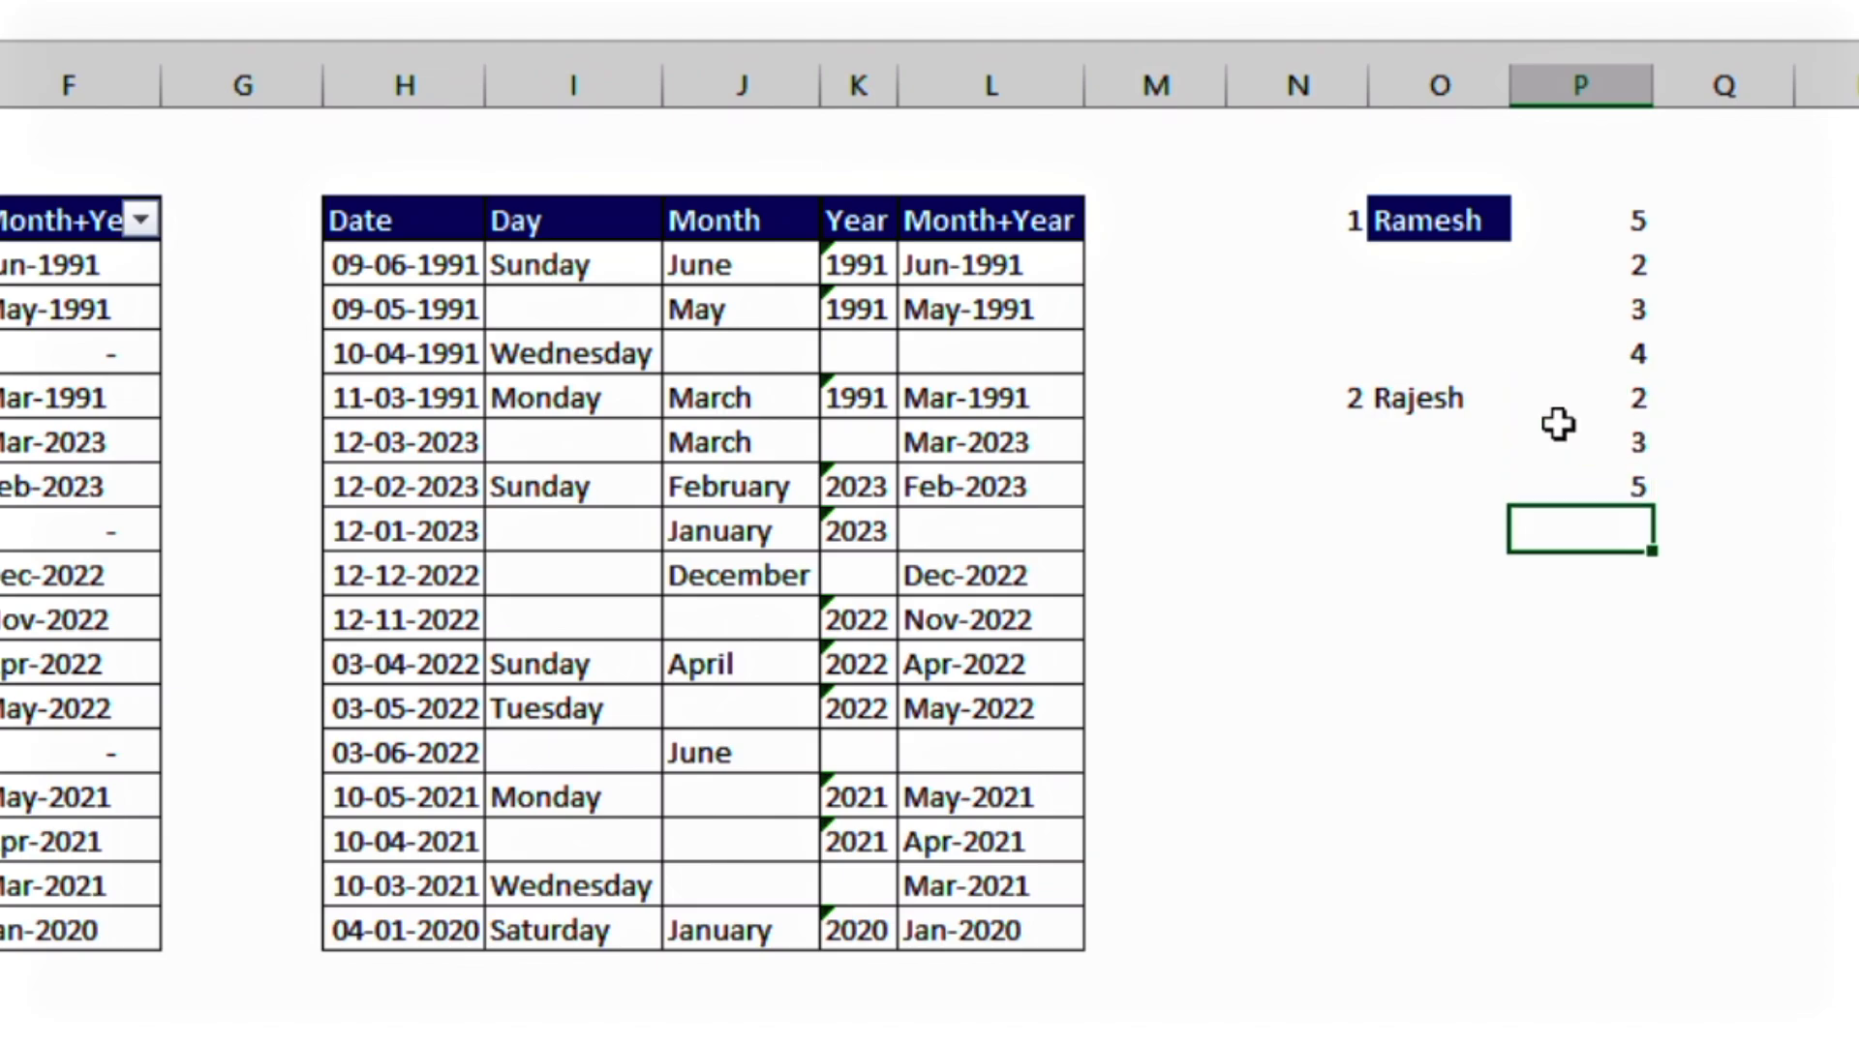
key(Up)
key(Left)
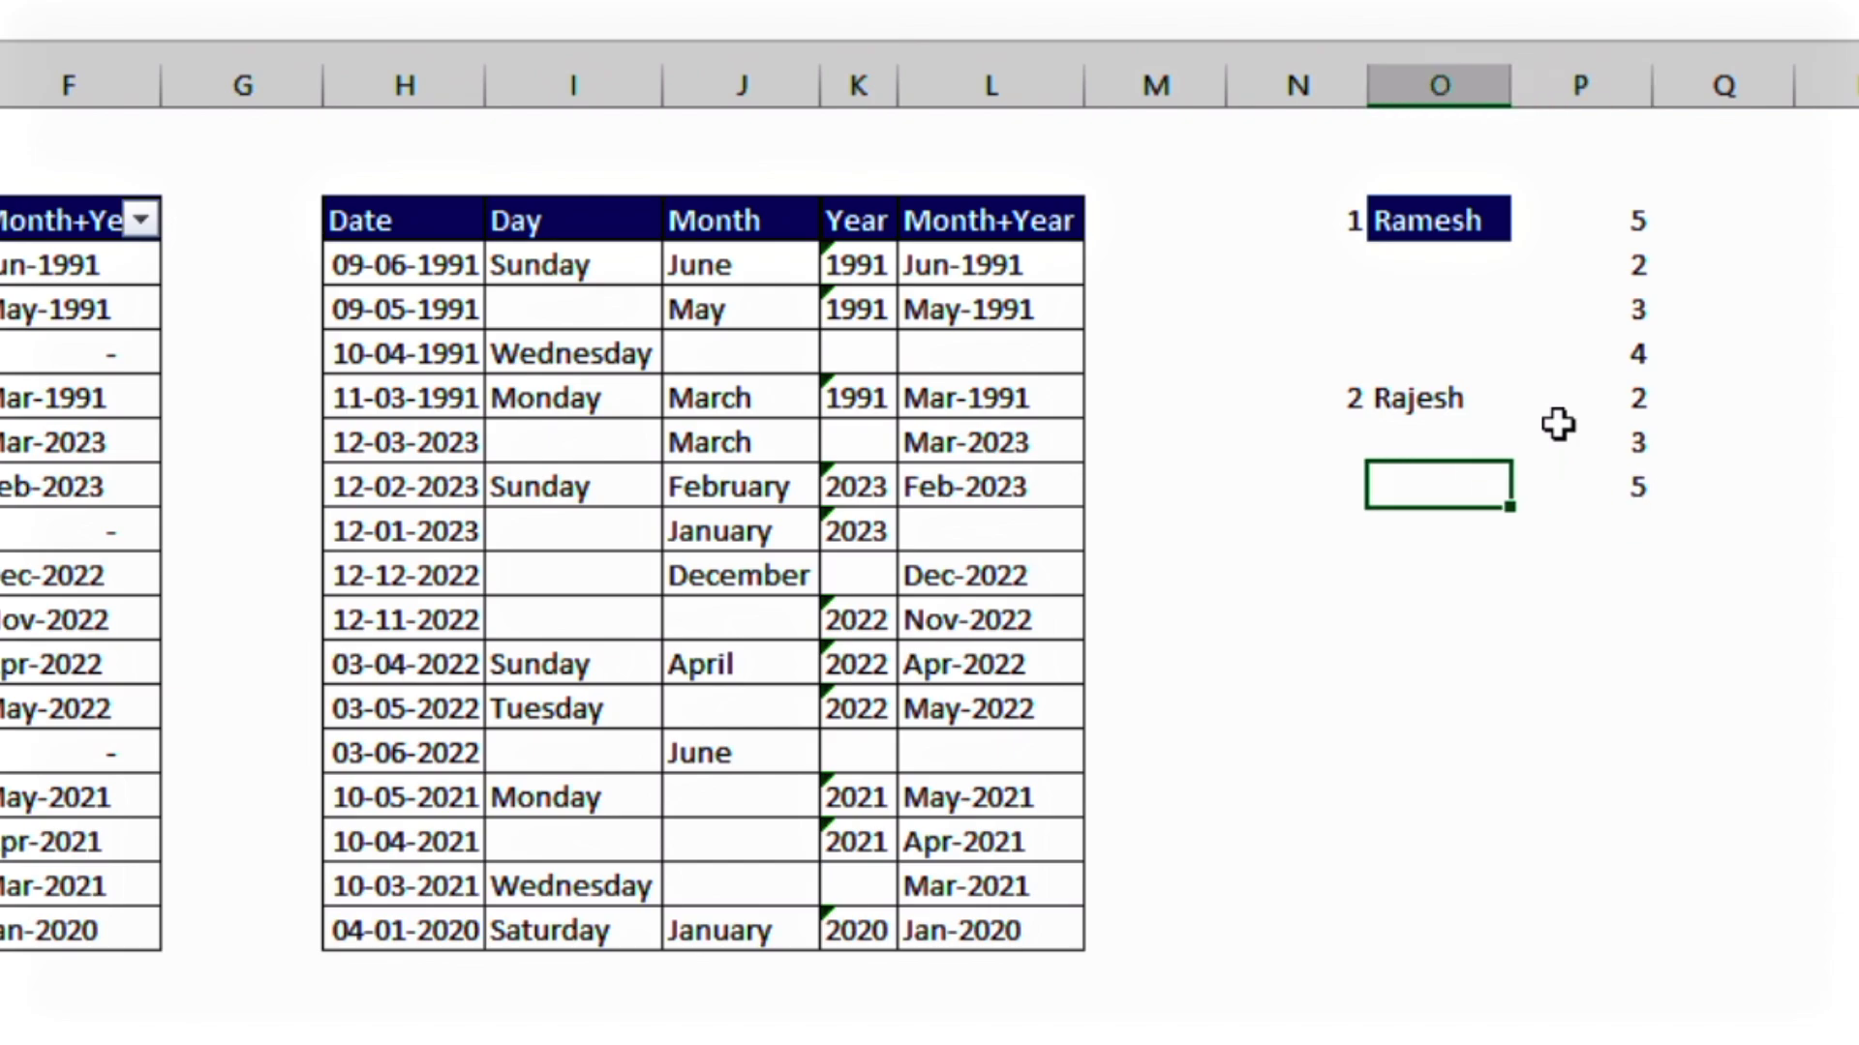
key(shift+Left)
key(shift+Up)
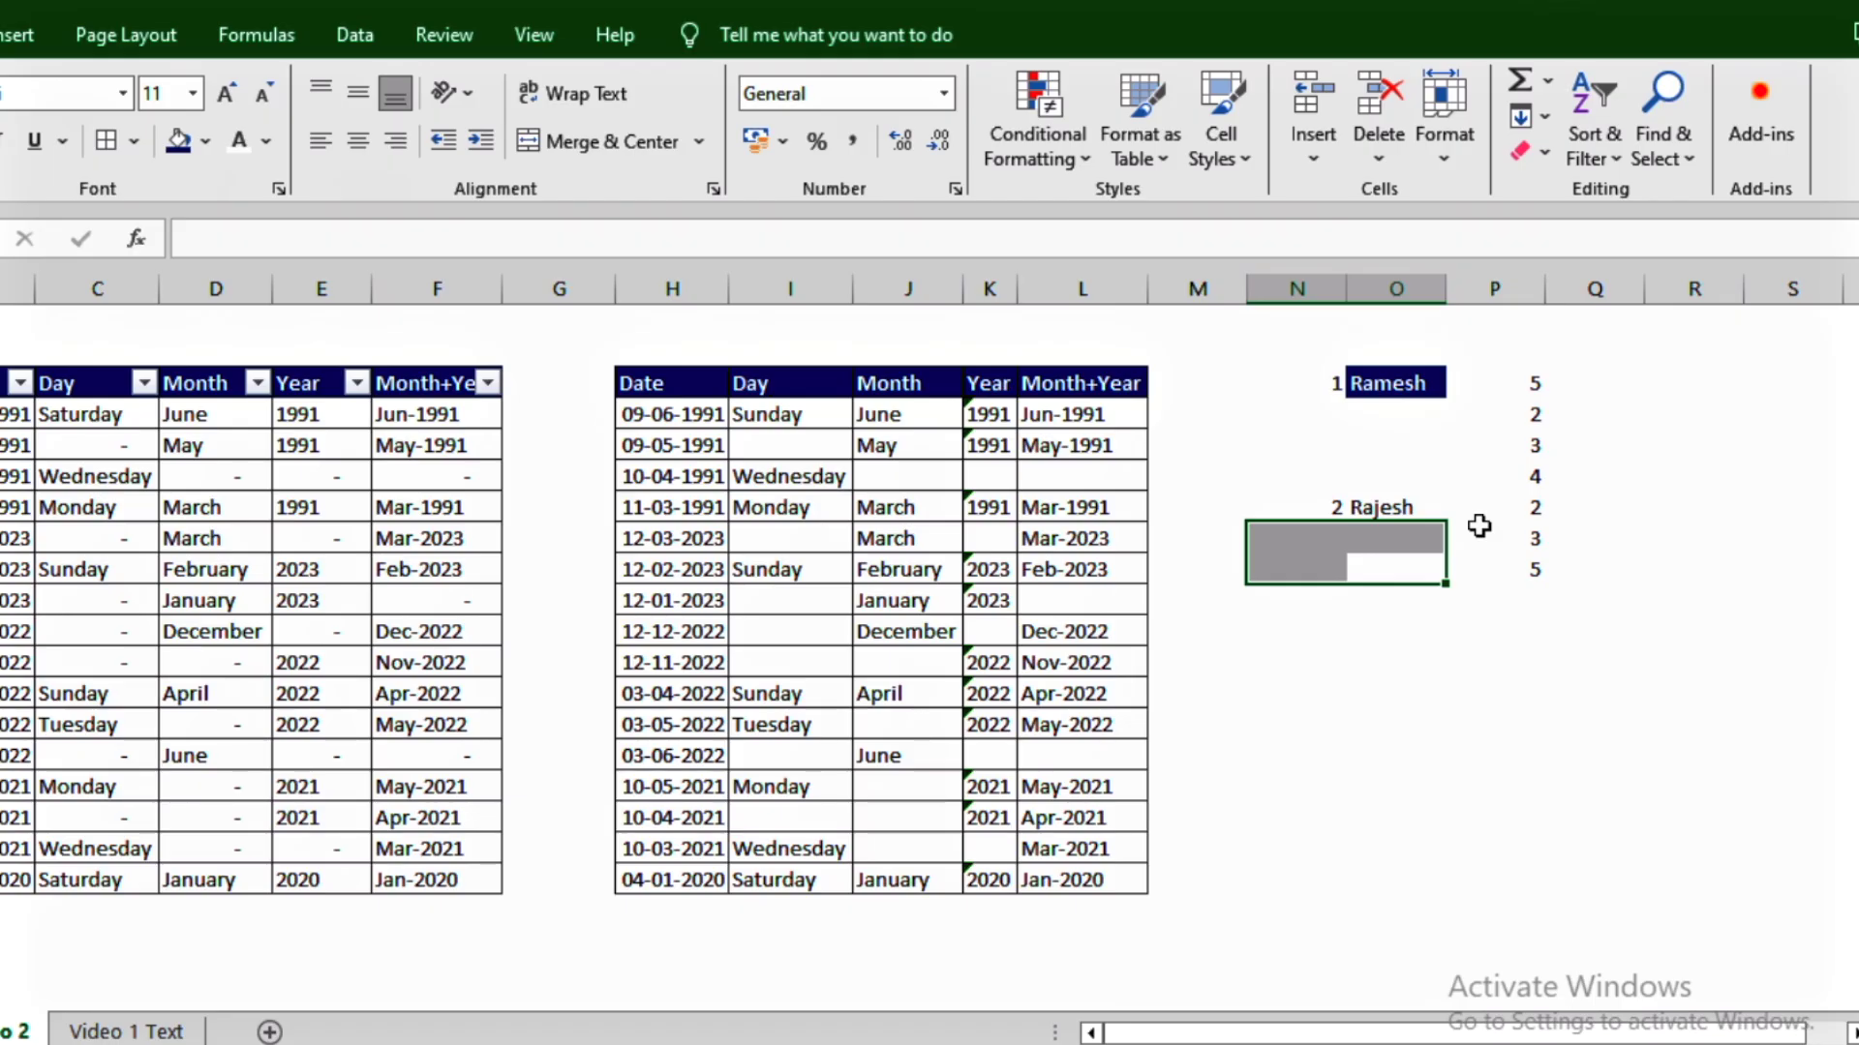
key(Down)
key(Down)
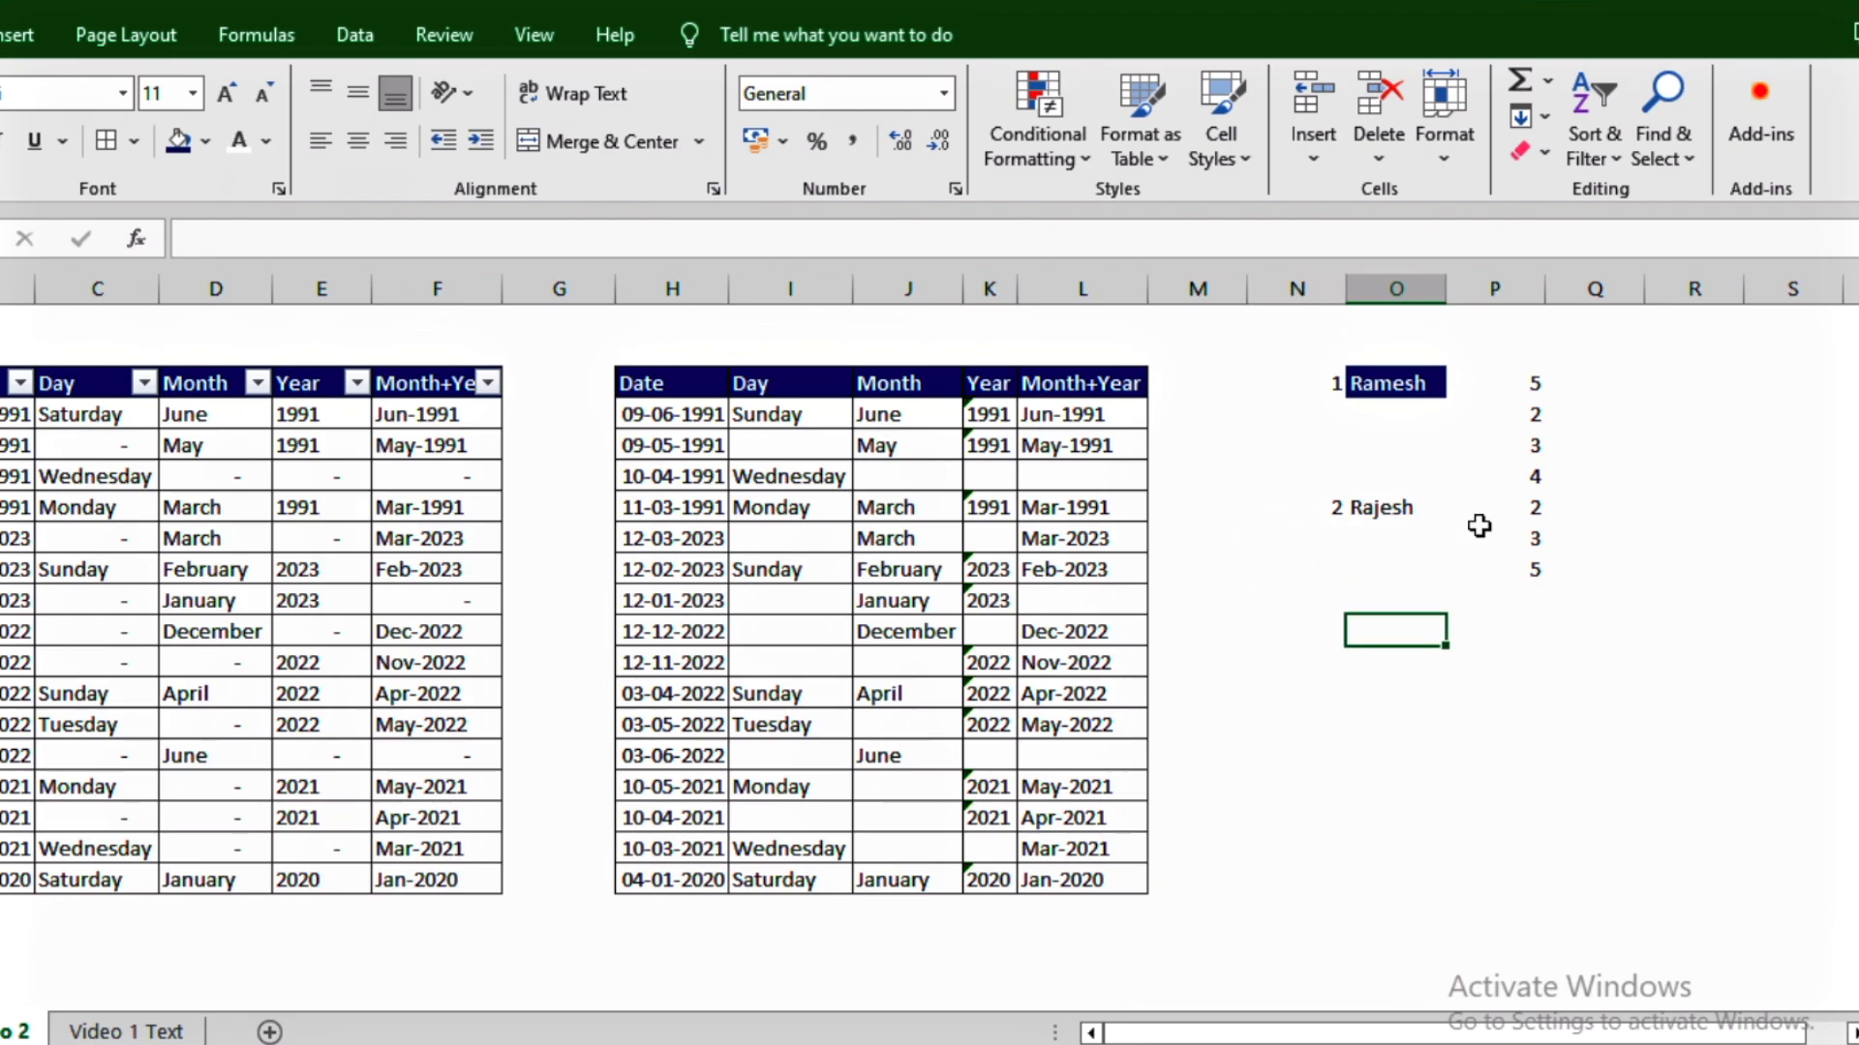
Step: Select only the blank cells within the copied table H3:L19 using Go To Special with the Blanks option
key(Up)
key(Up)
key(Up)
key(Left)
key(Left)
key(Left)
key(Left)
key(Left)
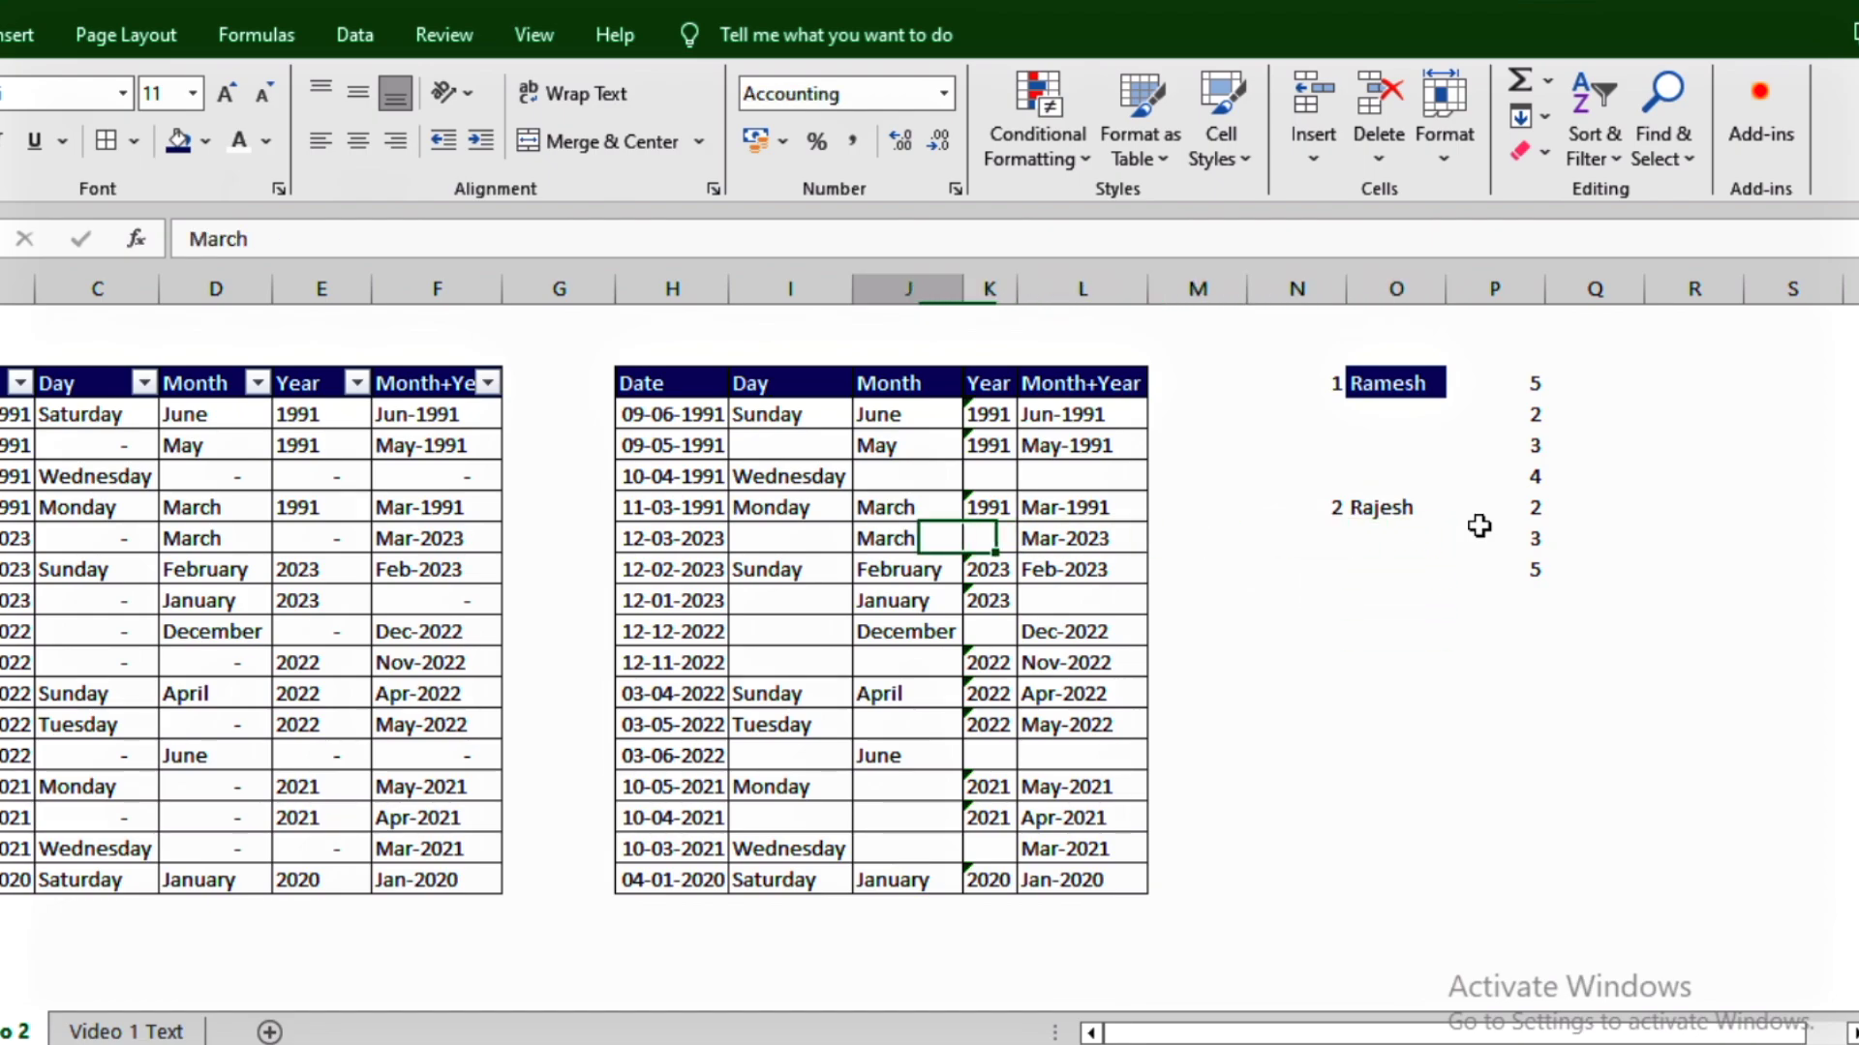
key(Left)
key(Left)
key(ctrl+Up)
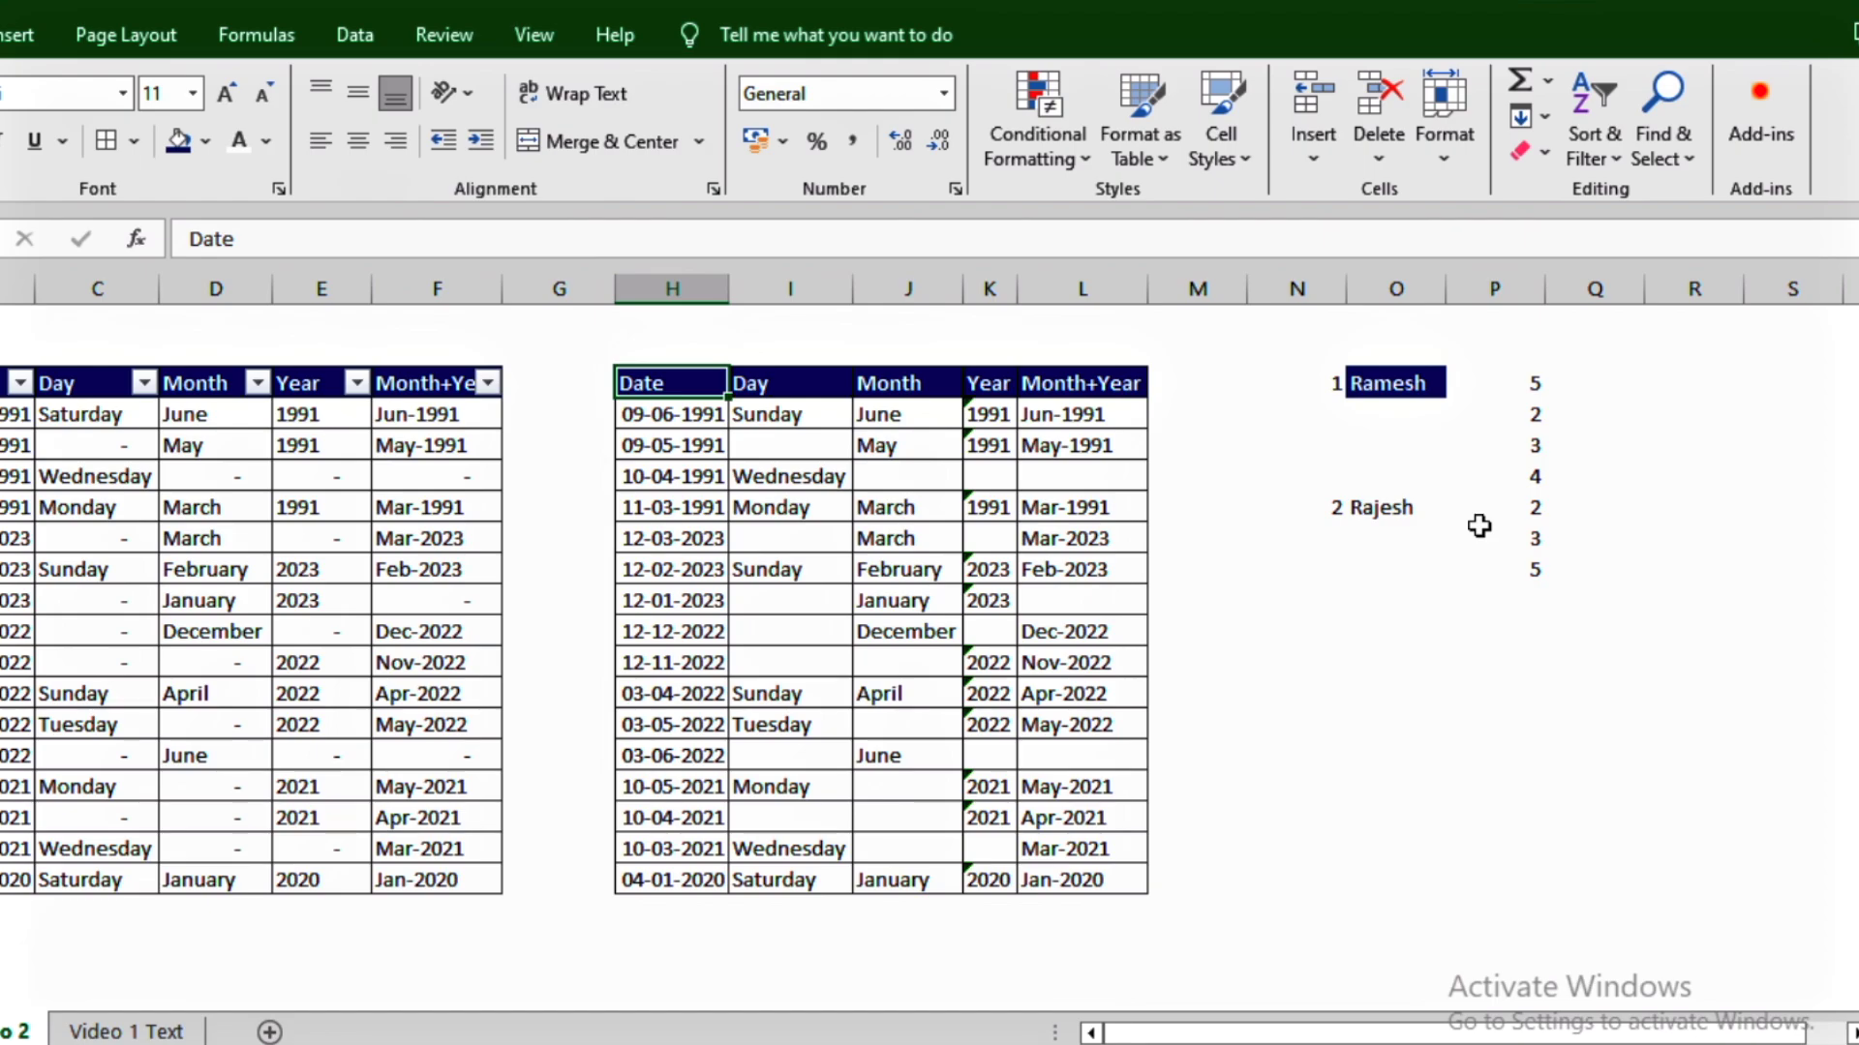
key(shift+Right)
key(shift+Right)
key(shift+Right)
key(shift+Right)
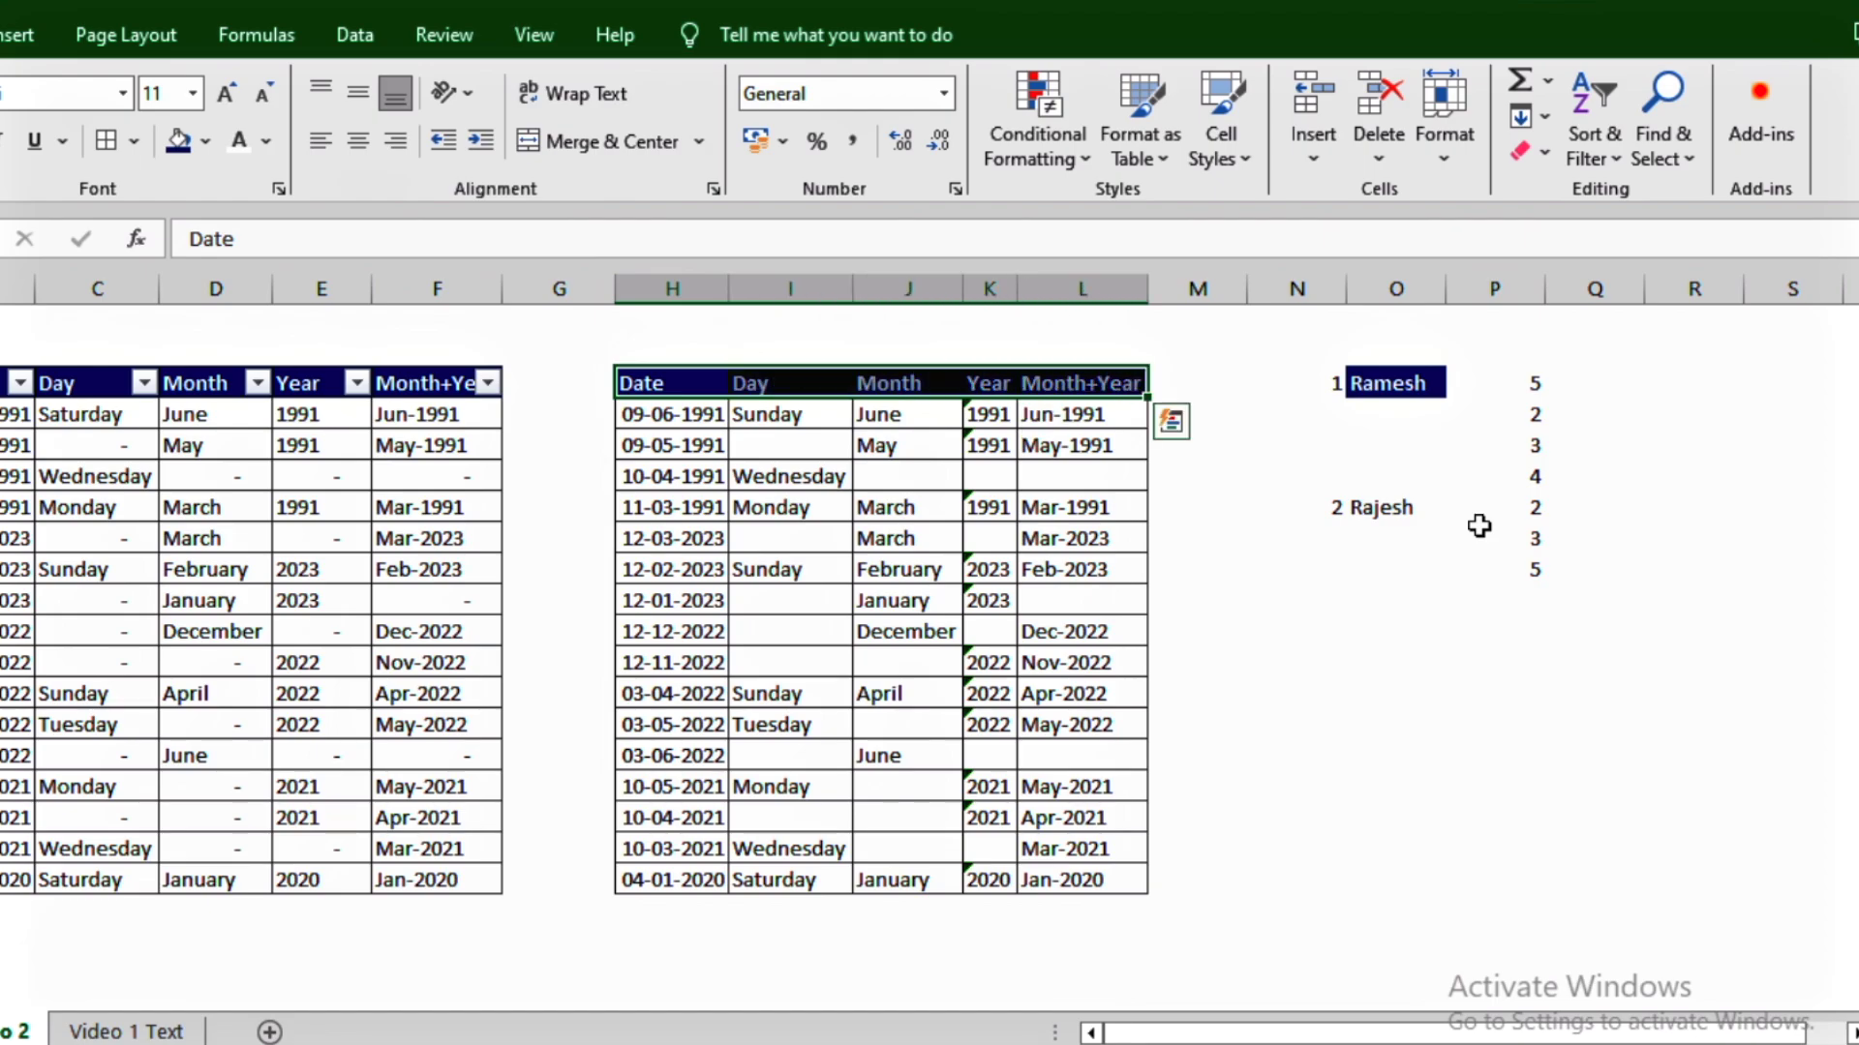
key(ctrl+shift+Down)
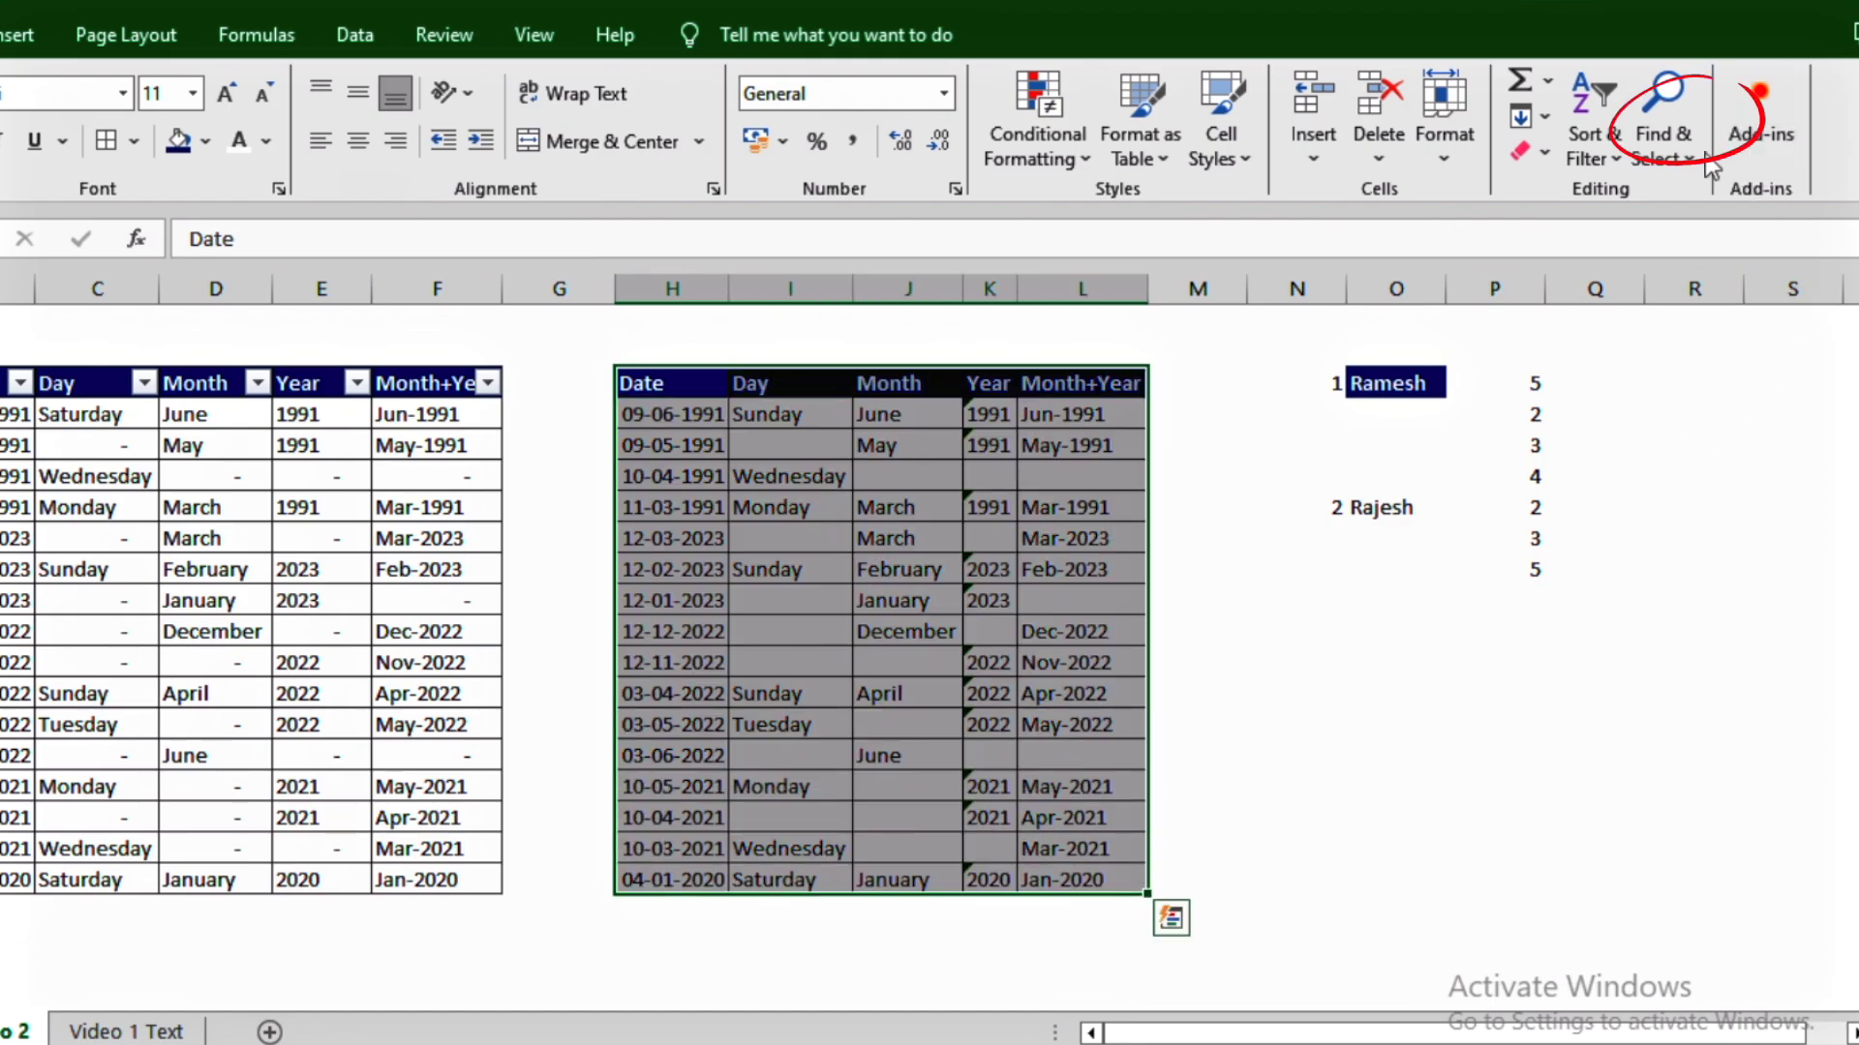
click(1672, 153)
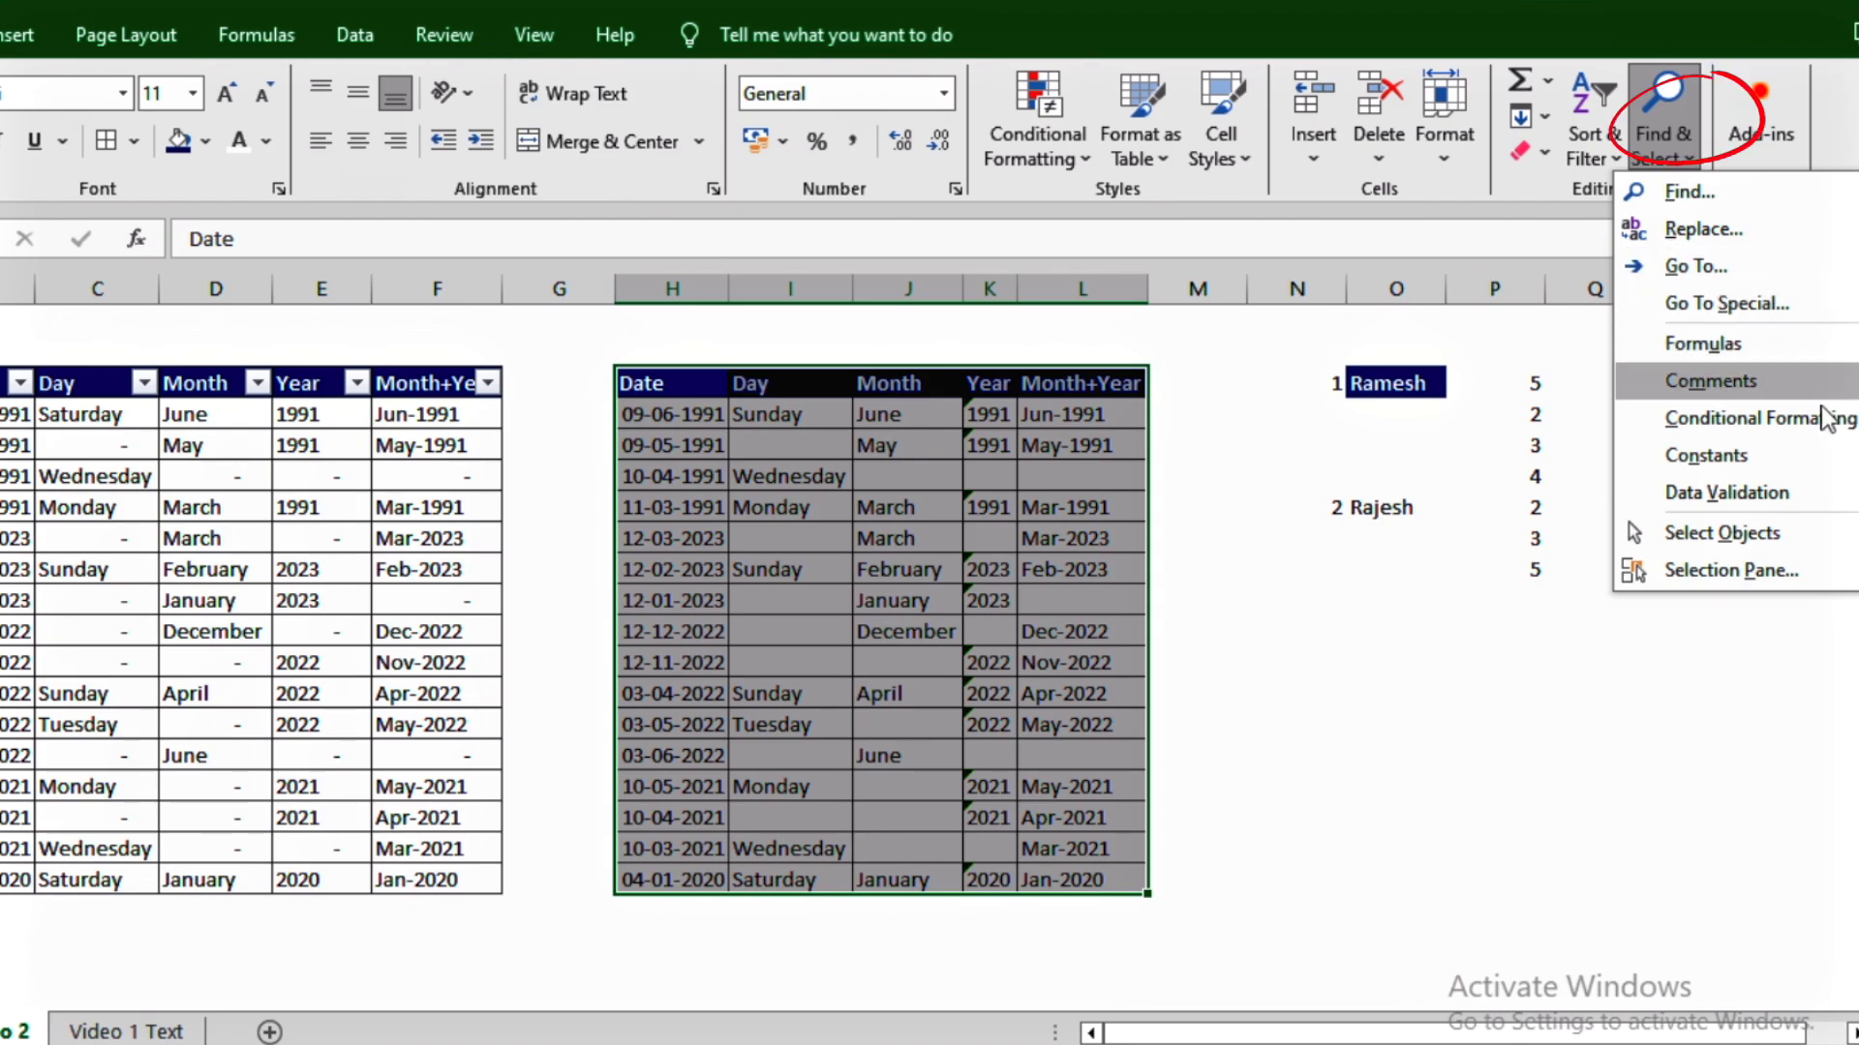
click(1728, 306)
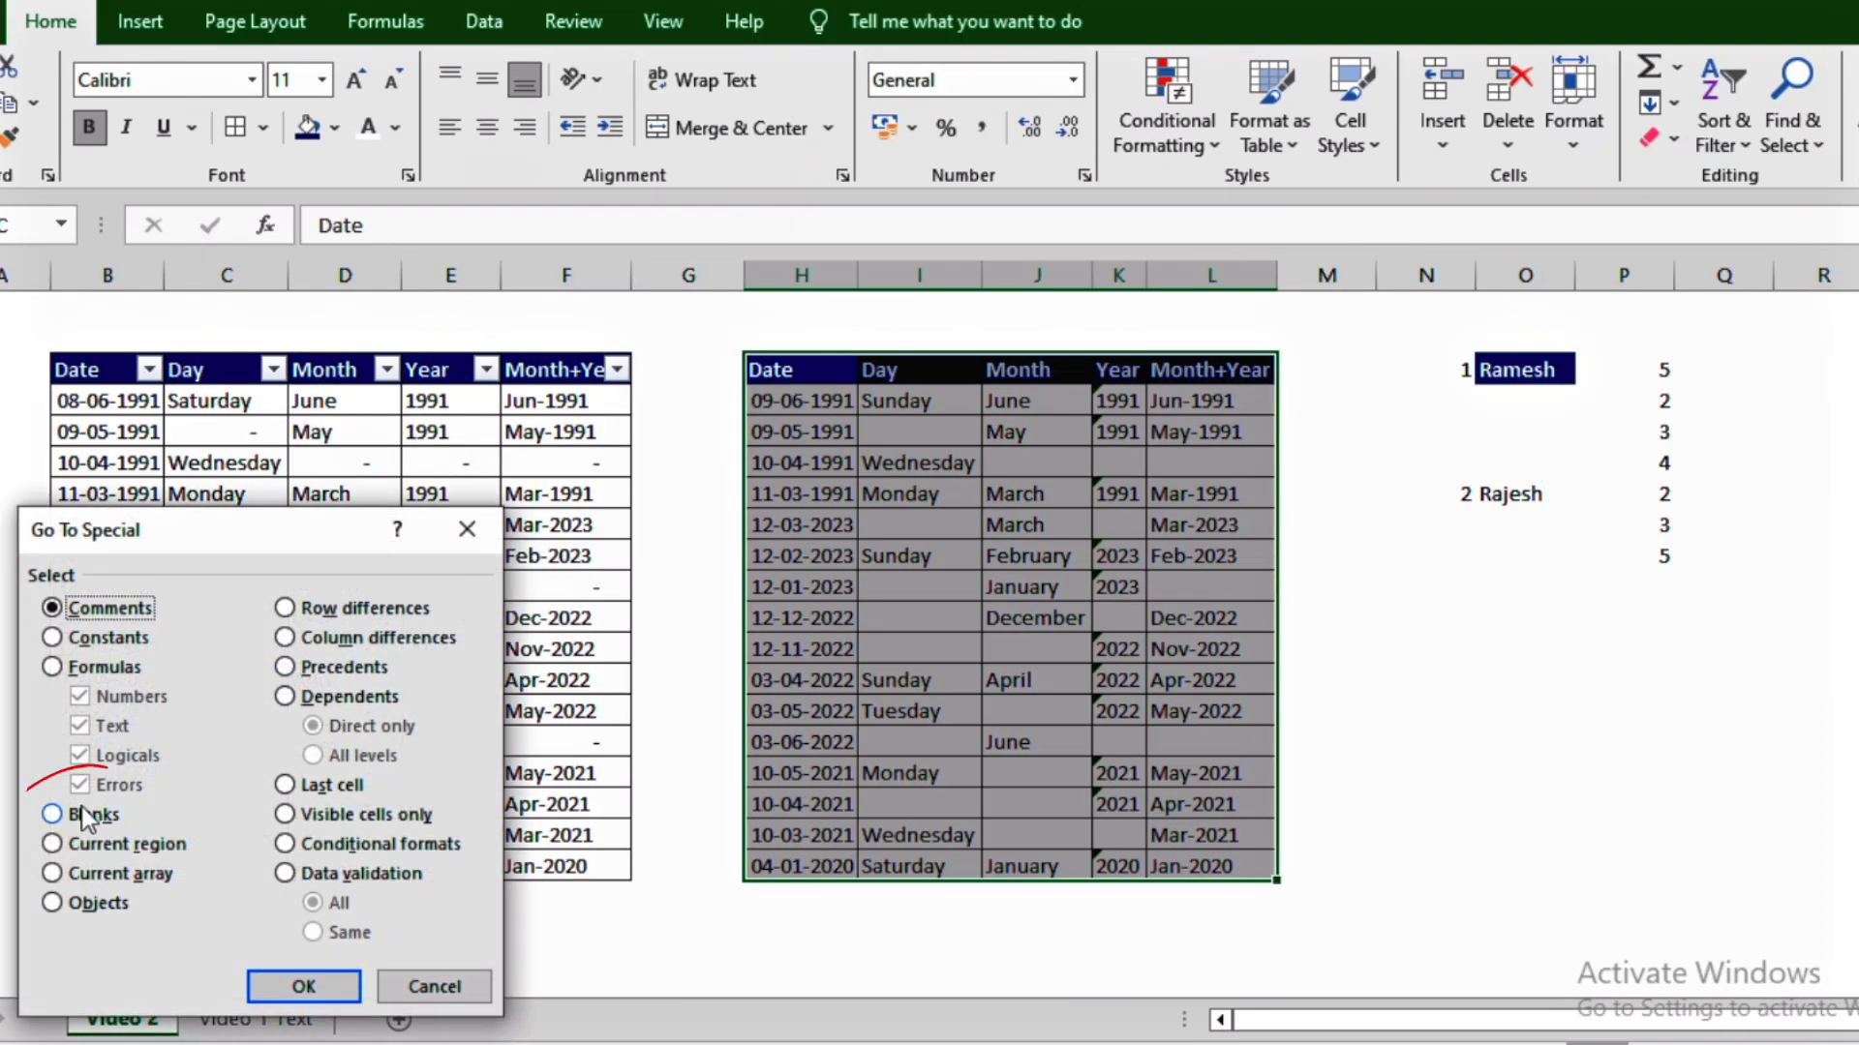
click(86, 816)
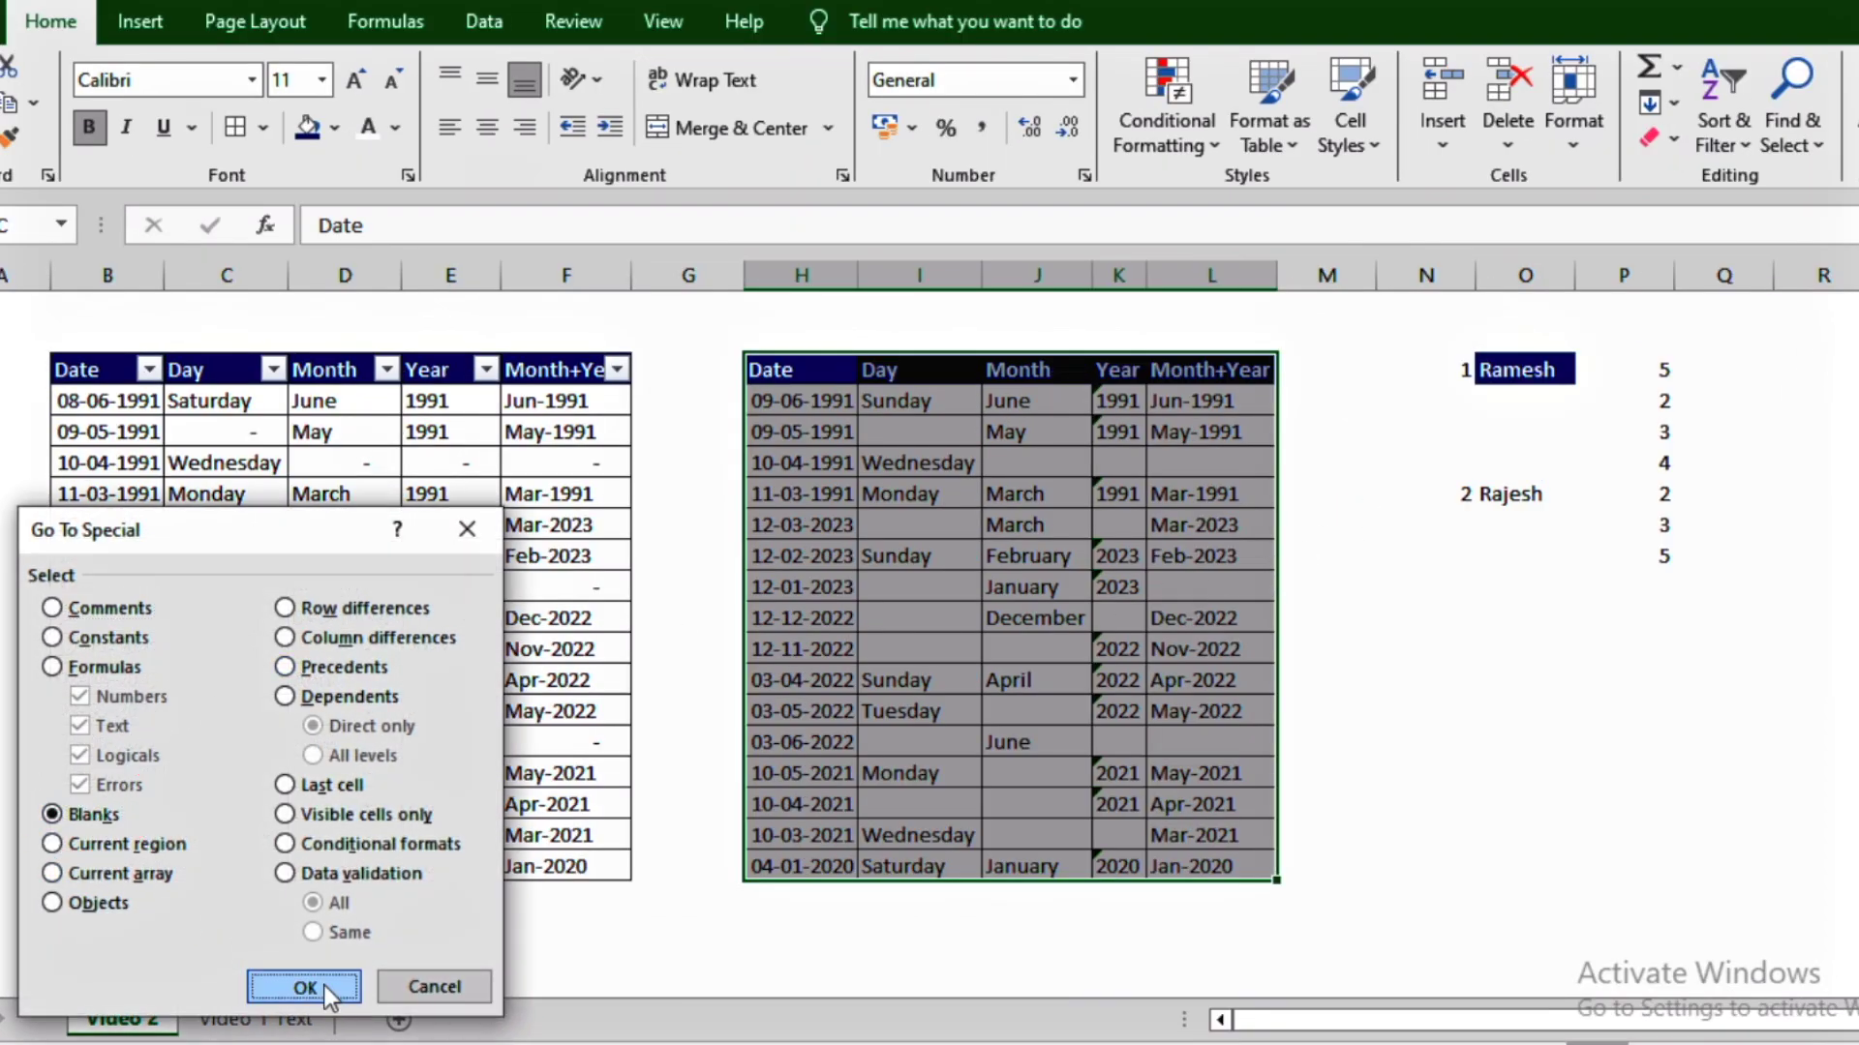
click(295, 987)
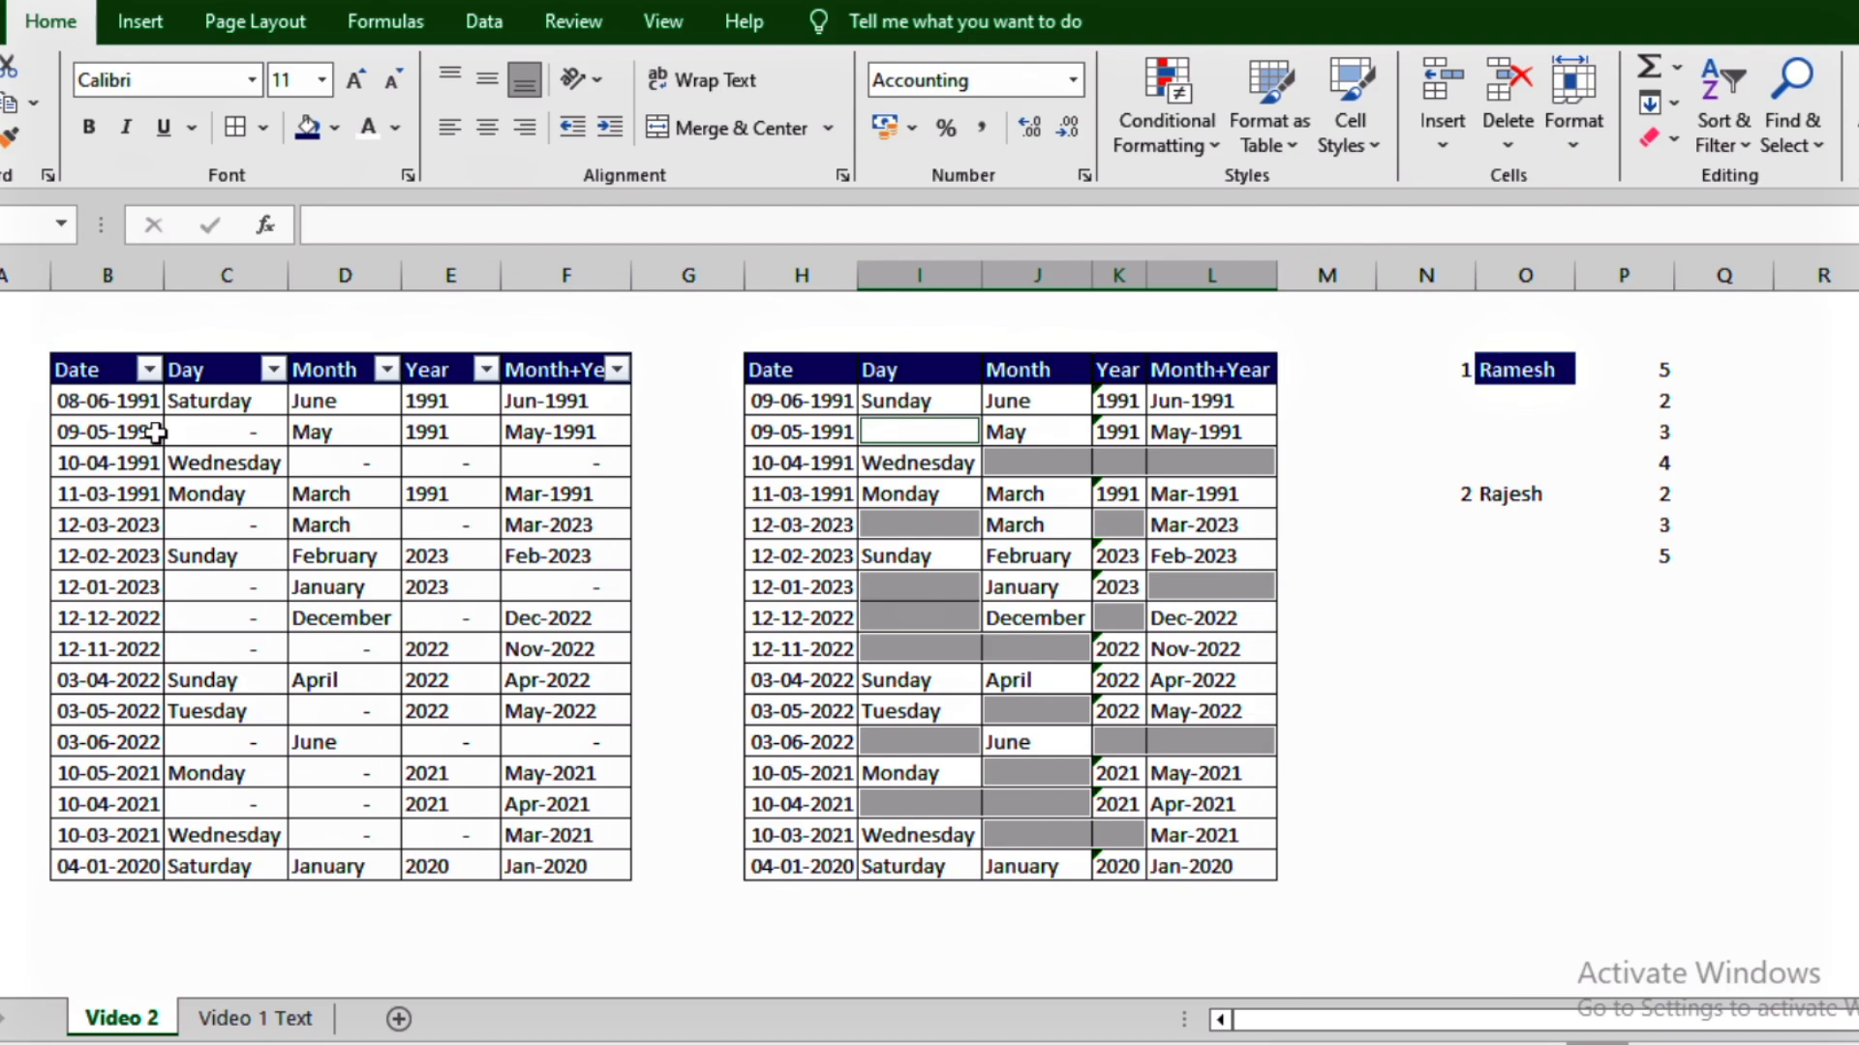
Step: Fill all selected blank cells at once with a reference to the cell above, using the formula =I4
text(=)
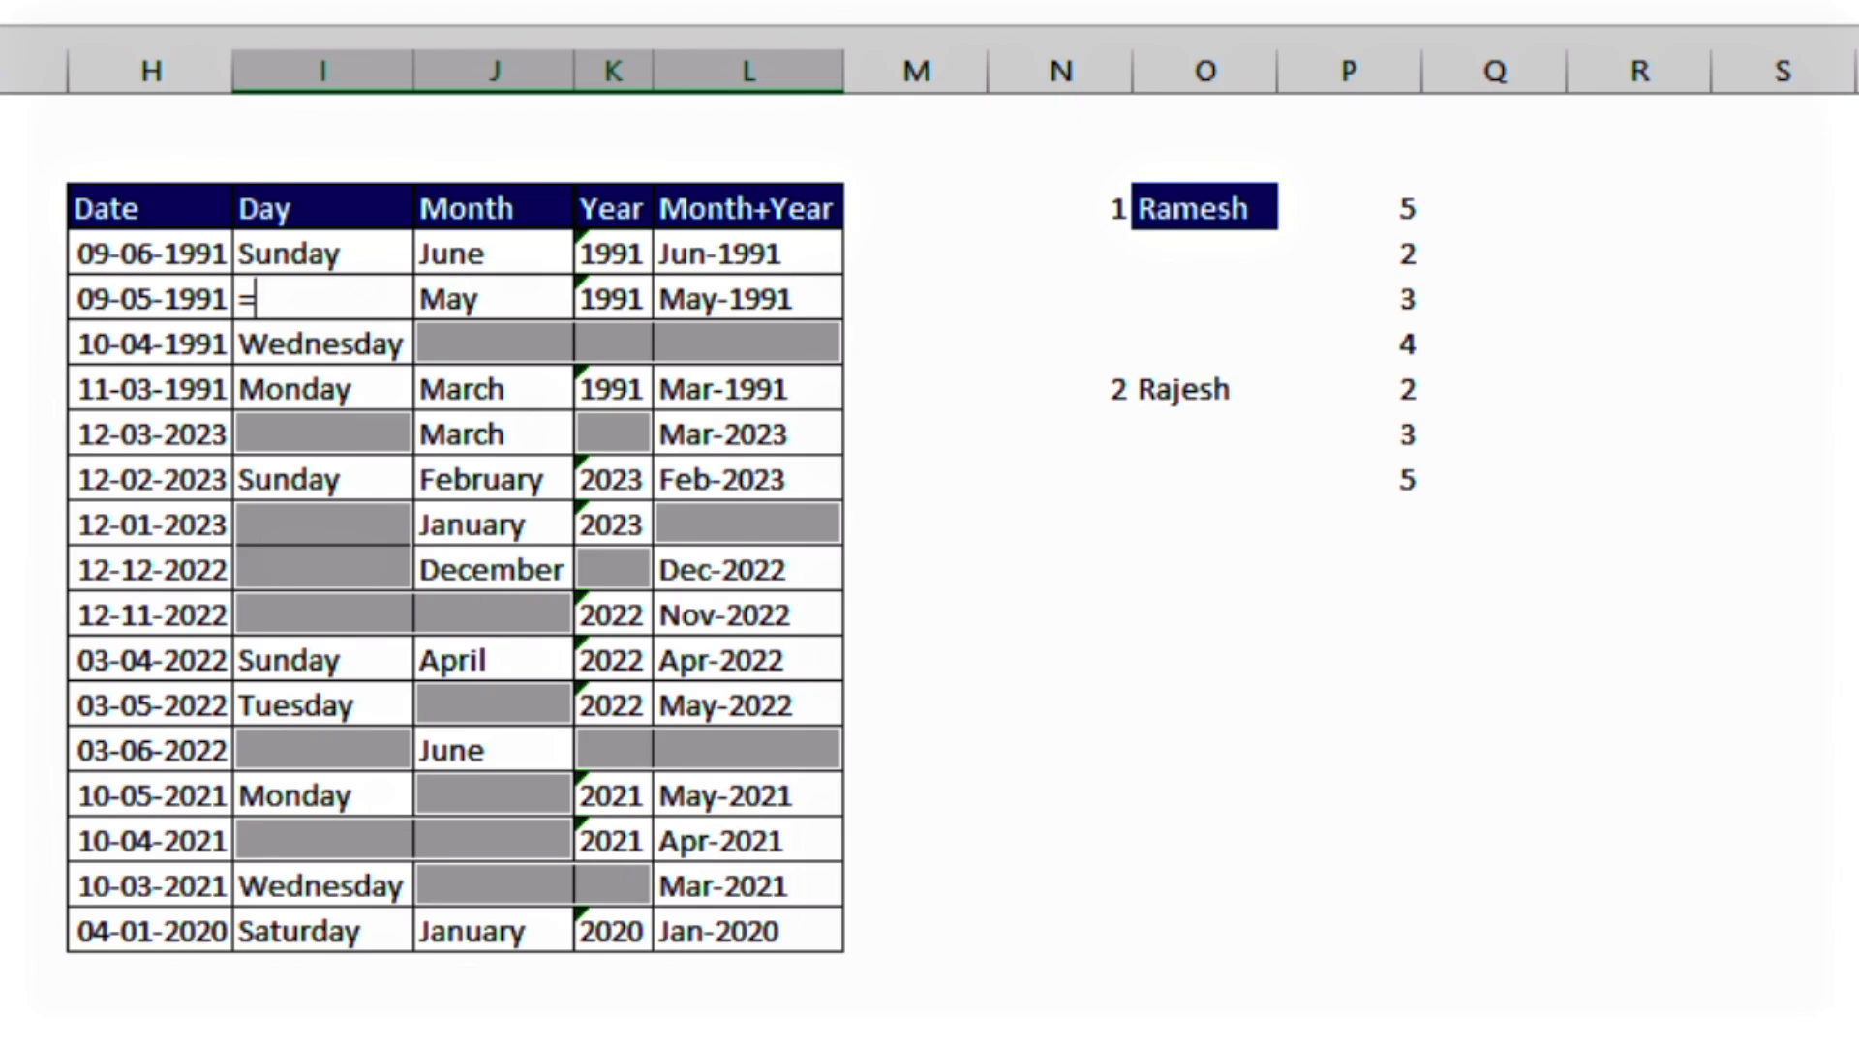
key(Up)
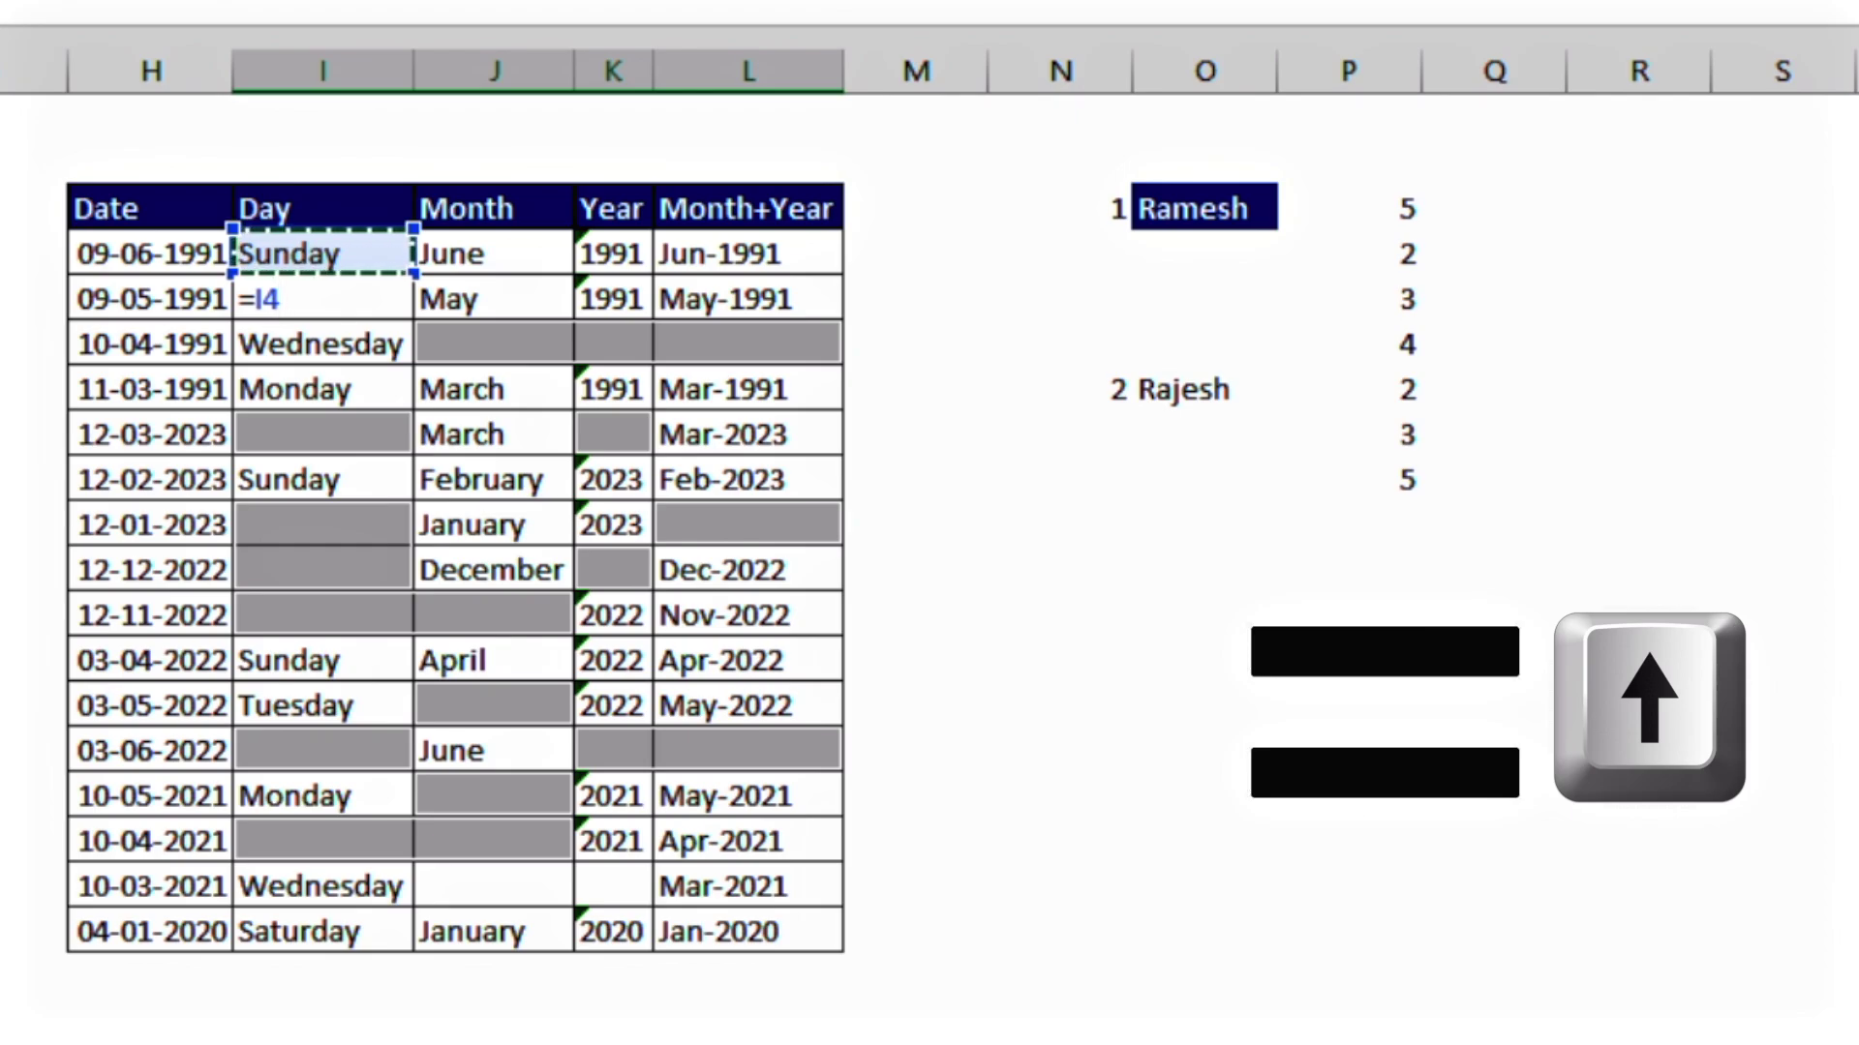
key(ctrl+Return)
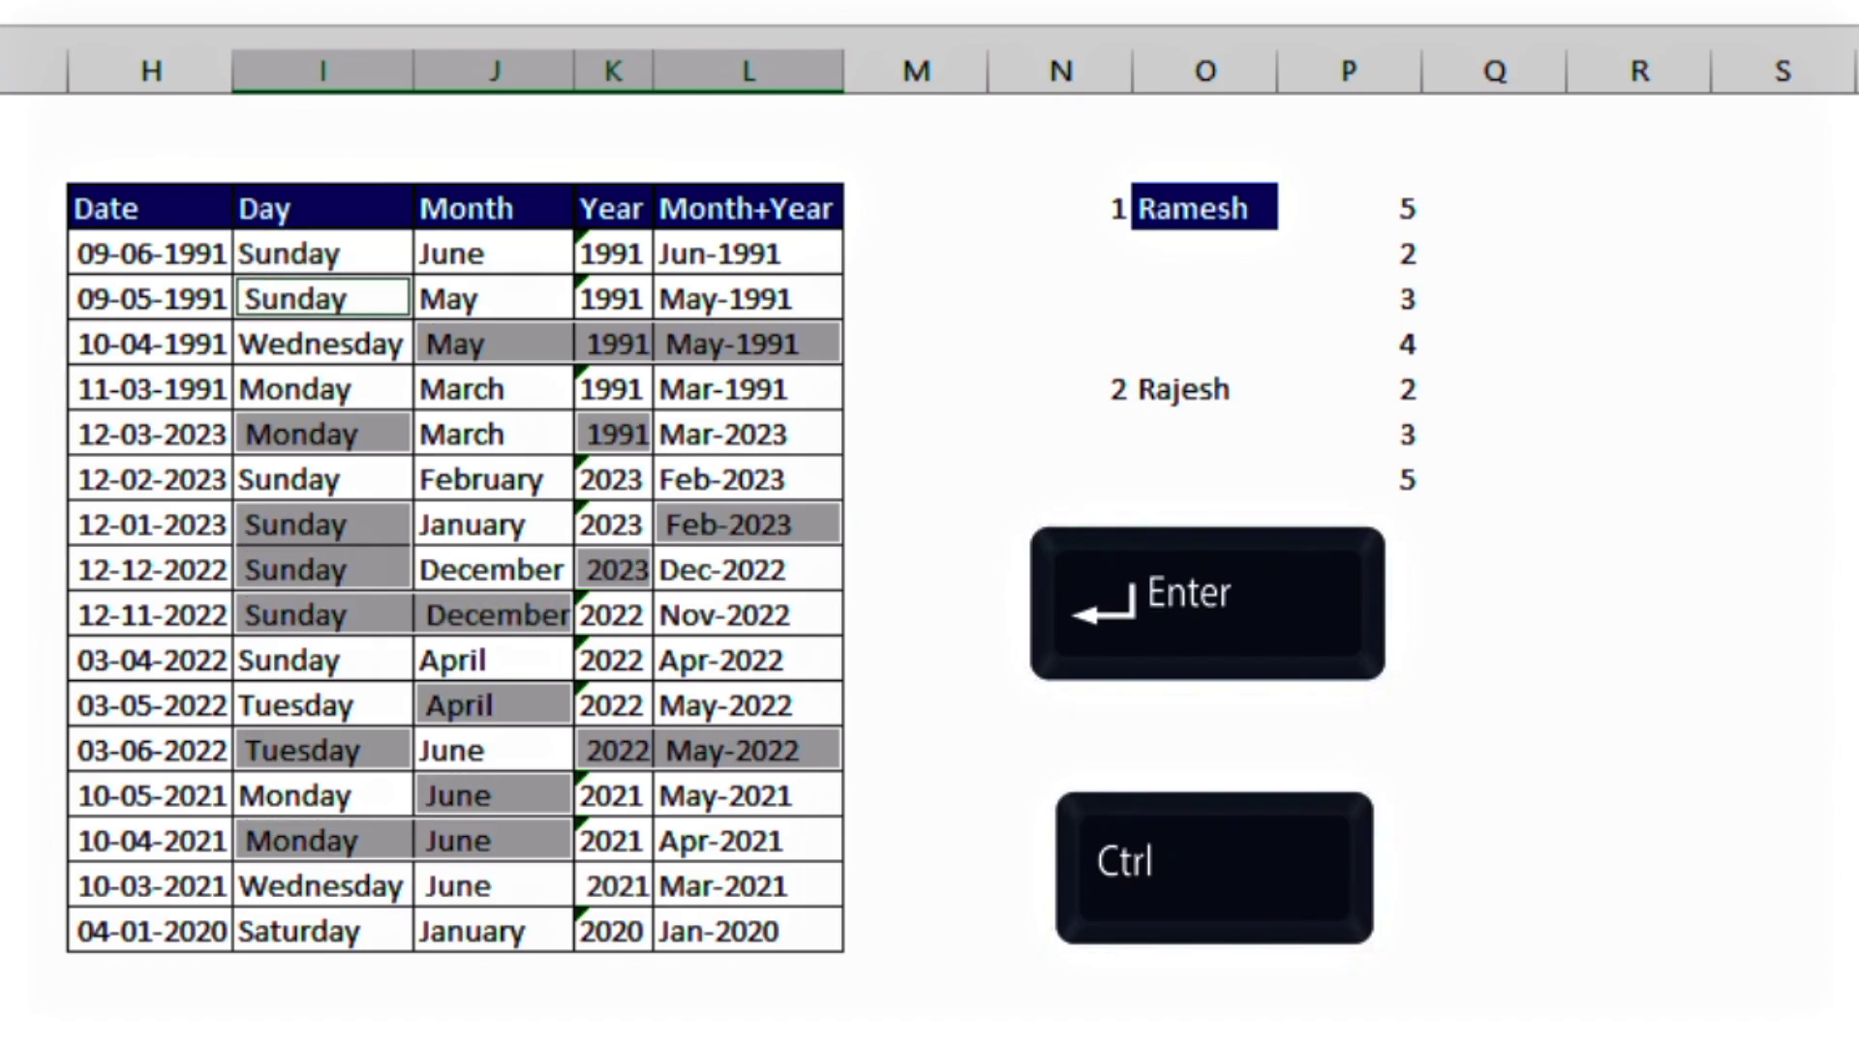
Step: Inspect the formulas in the filled Day cells to see which cell each one refers to
key(F2)
key(Escape)
key(Down)
key(Down)
key(Down)
key(F2)
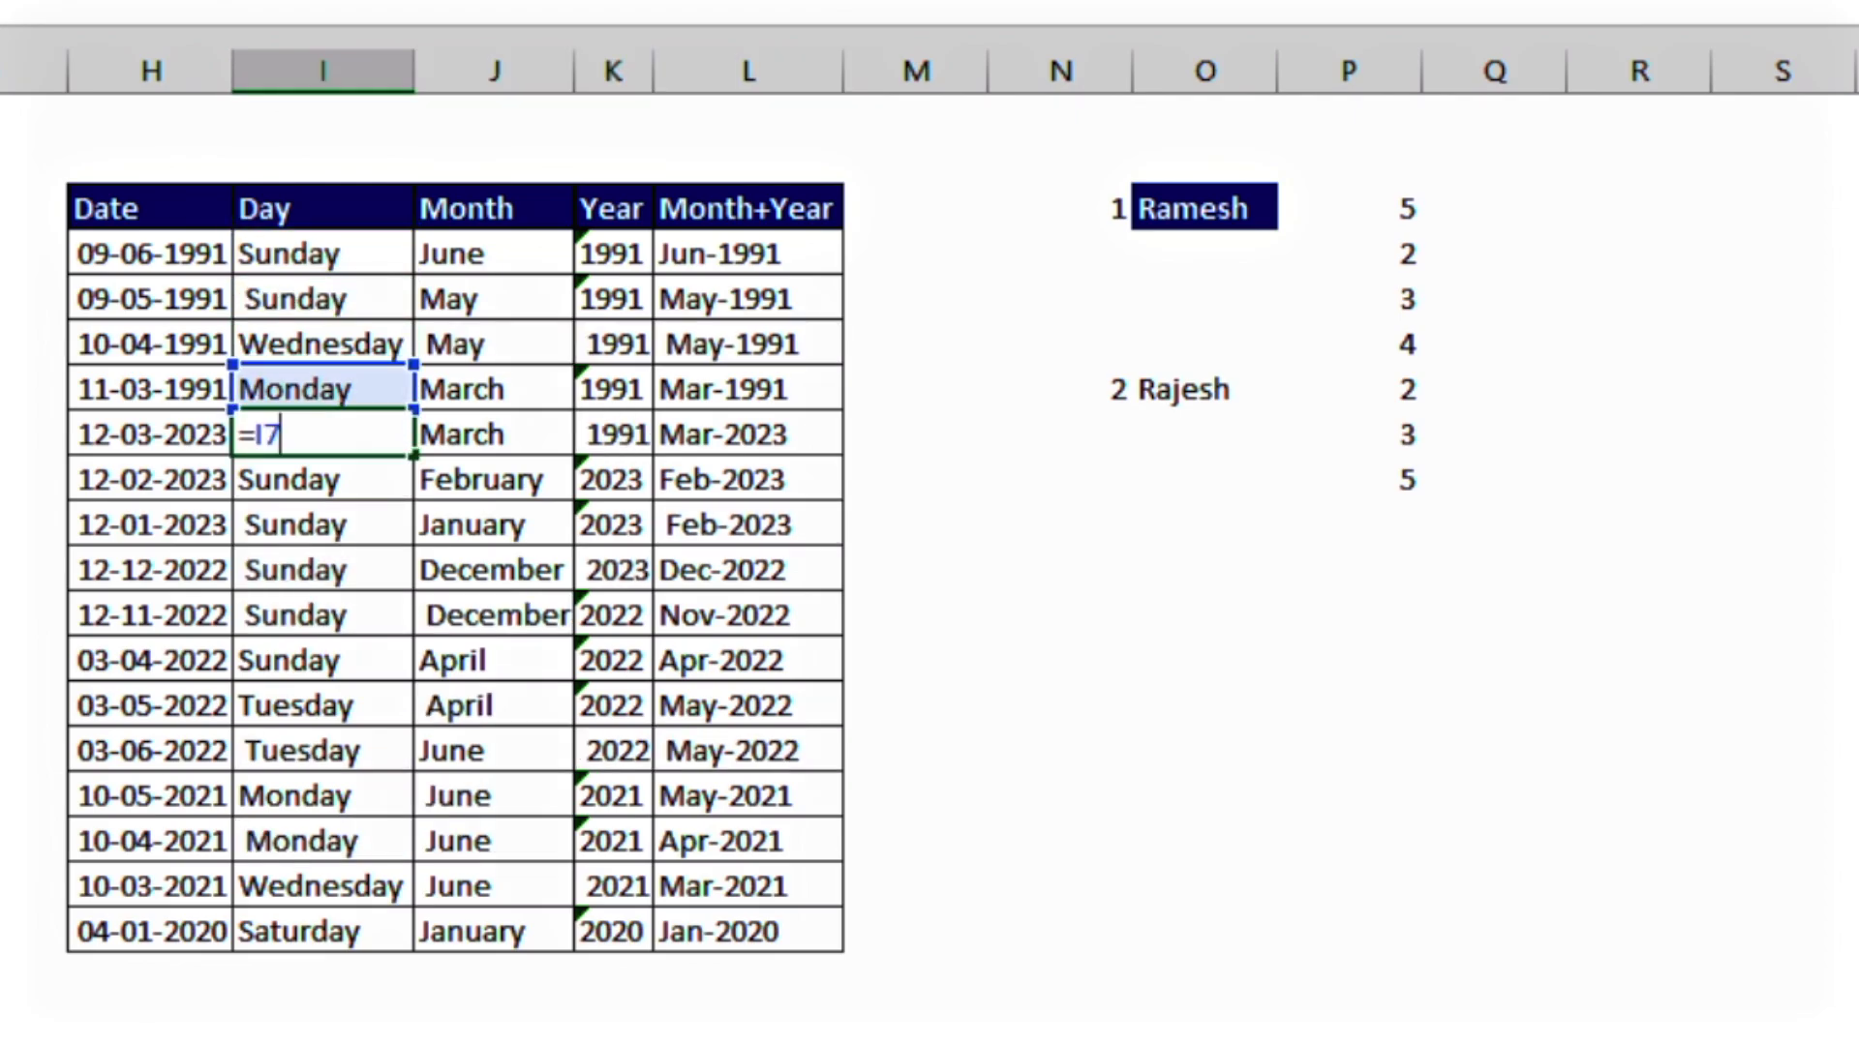
key(Escape)
key(Down)
key(Down)
key(F2)
key(Escape)
key(Down)
key(F2)
key(Escape)
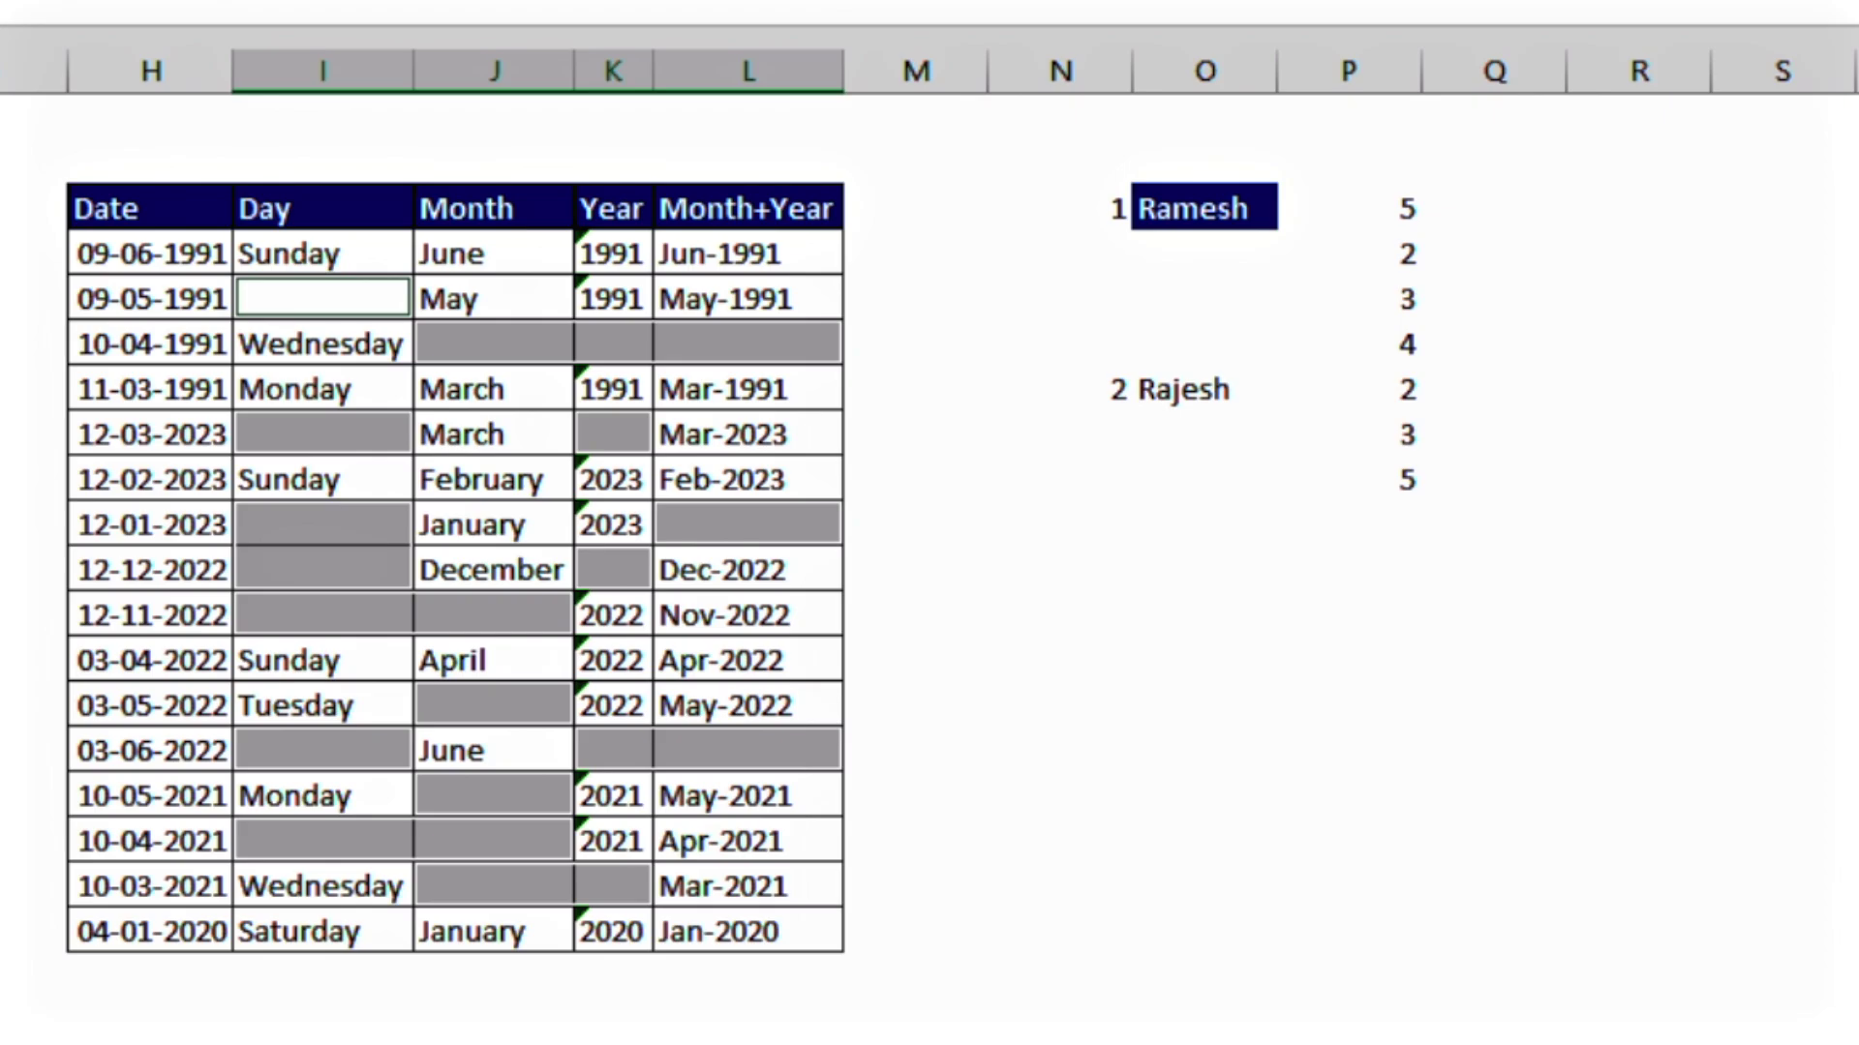
Step: Apply =I4 to every selected blank of the copied table and format the filled cells bold with yellow highlighting
text(=)
key(Up)
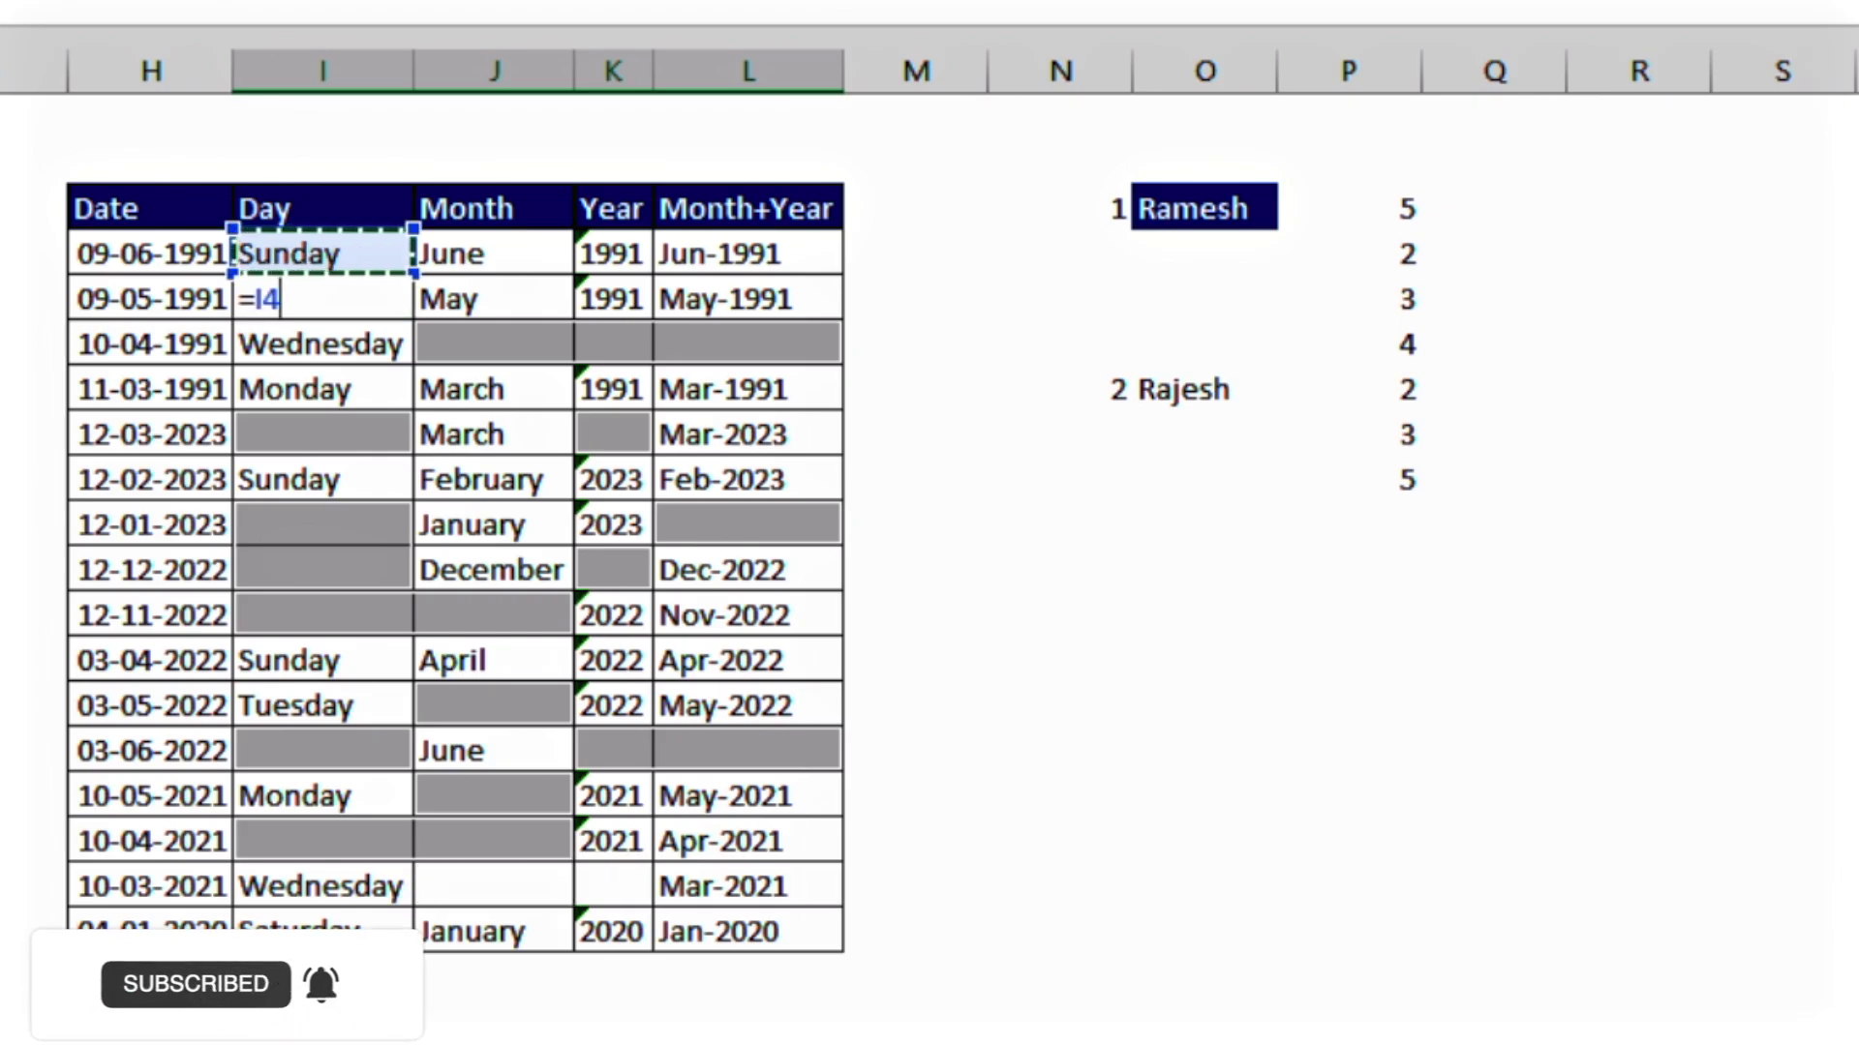
key(ctrl+Return)
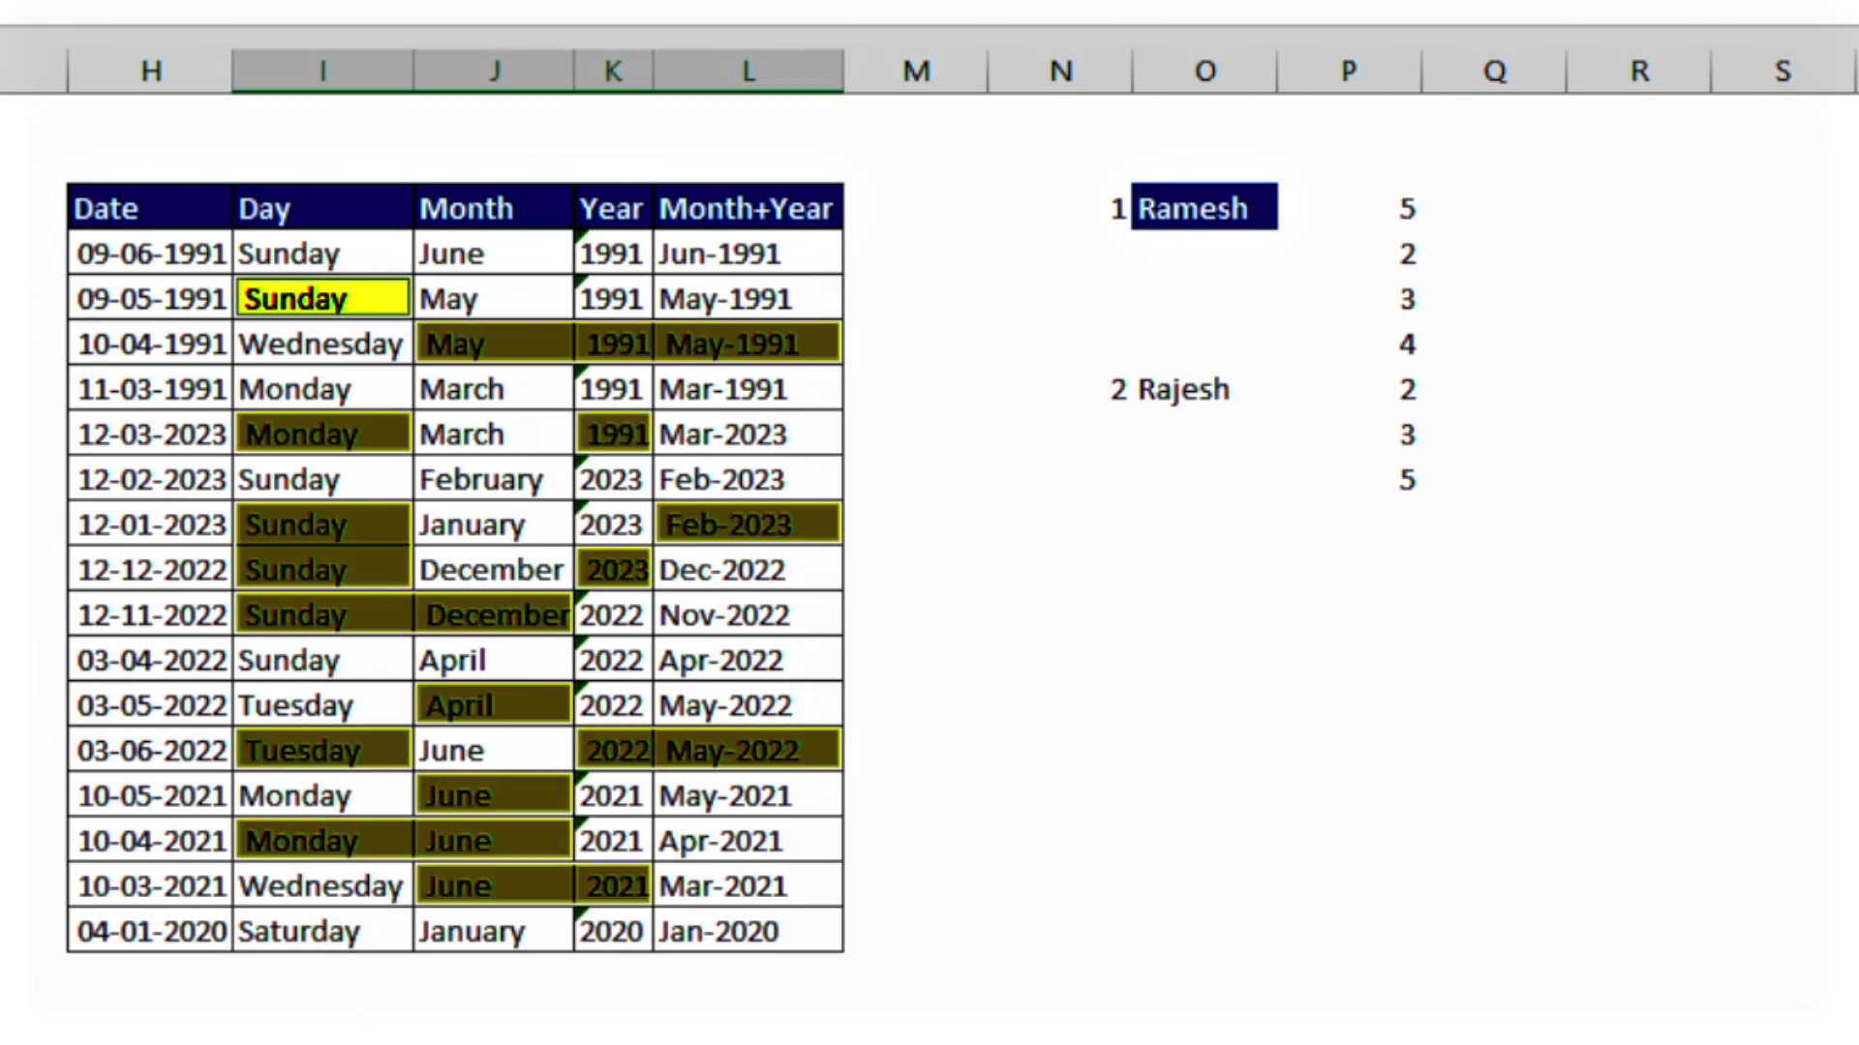
Step: Check the references behind the highlighted Day cells from I8 to I12
click(282, 431)
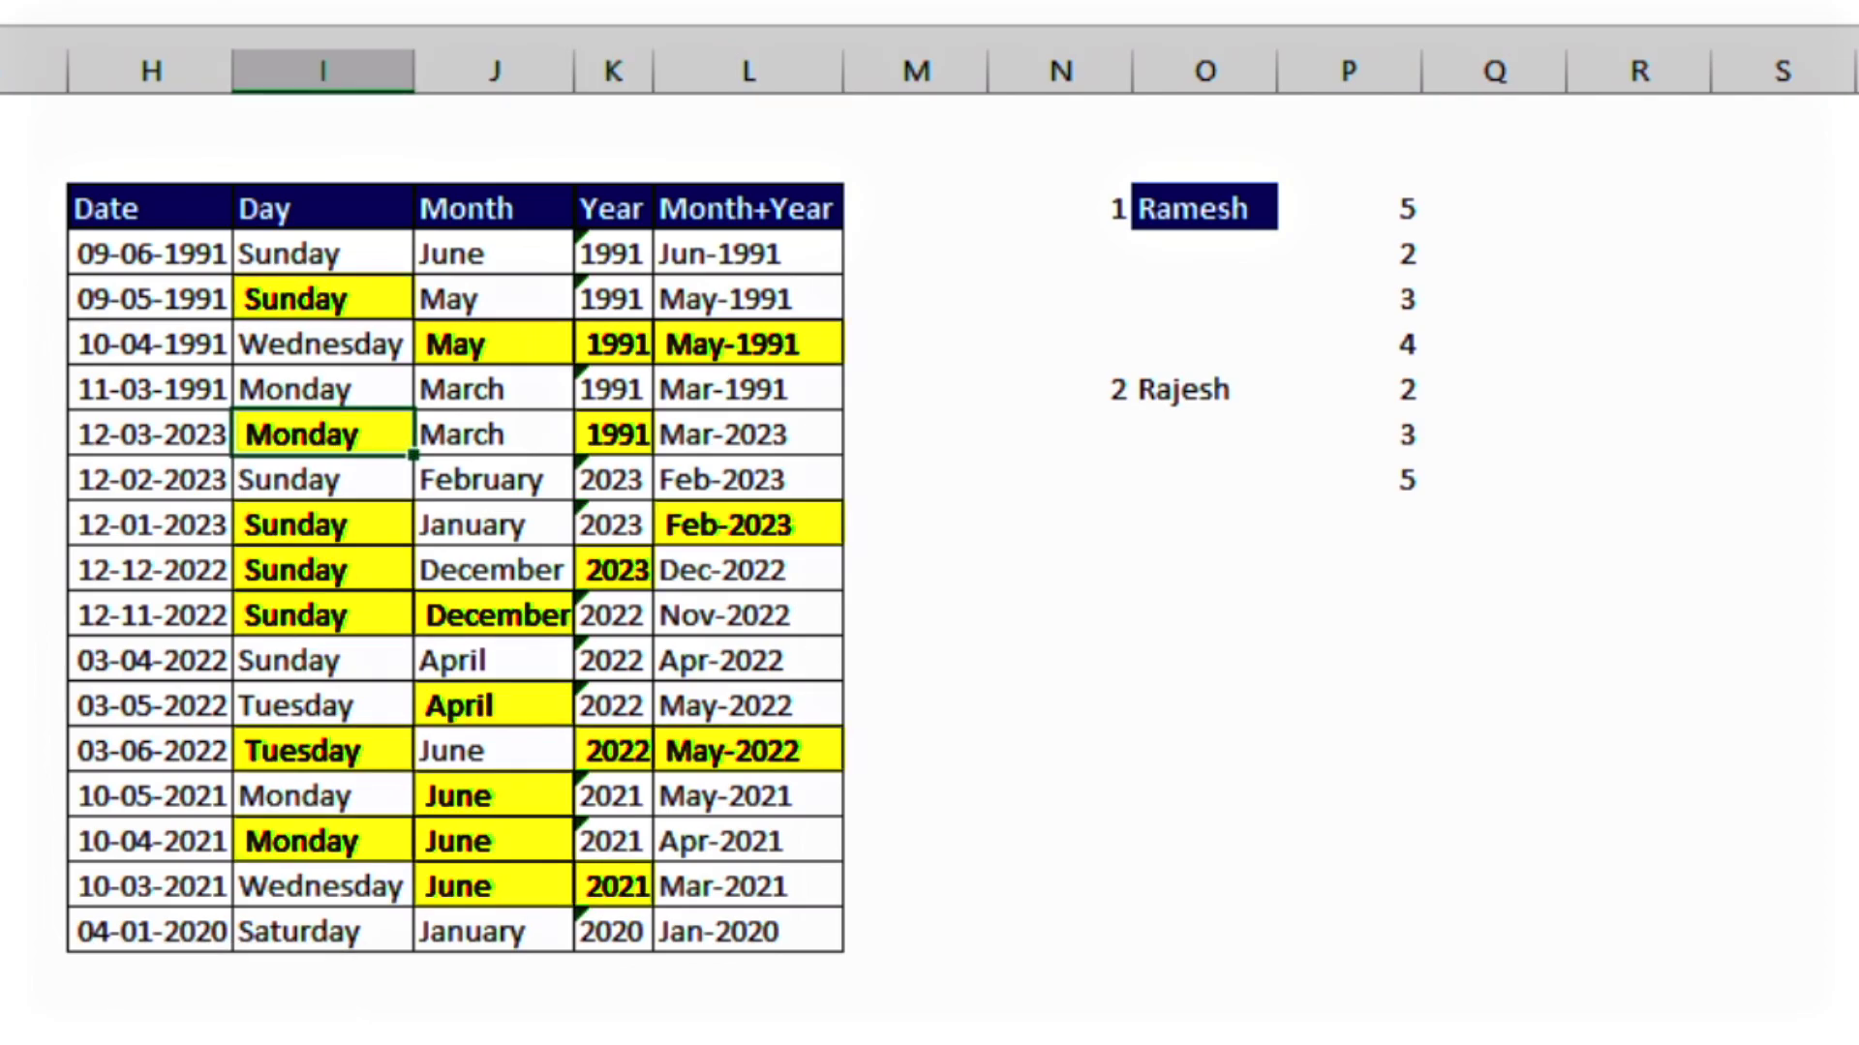
text(=)
key(Up)
key(Return)
key(Return)
key(F2)
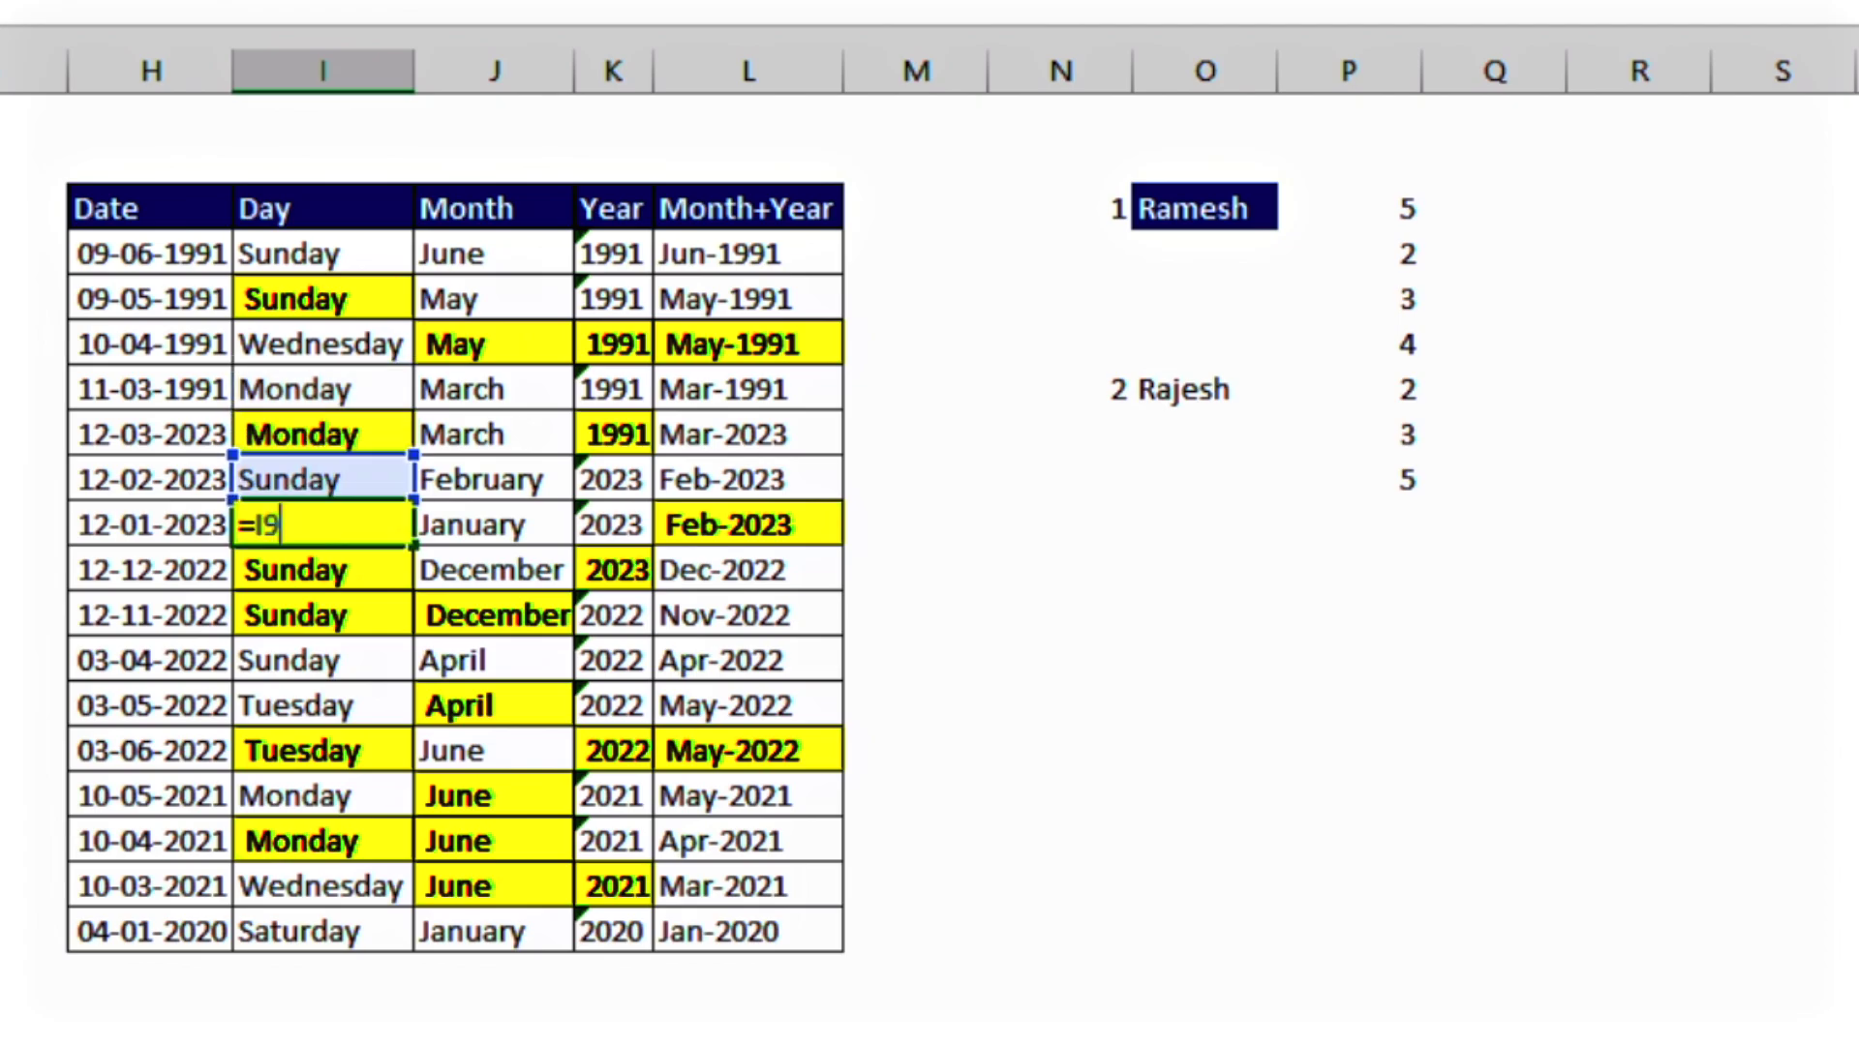
key(Return)
key(F2)
key(Return)
key(F2)
key(Escape)
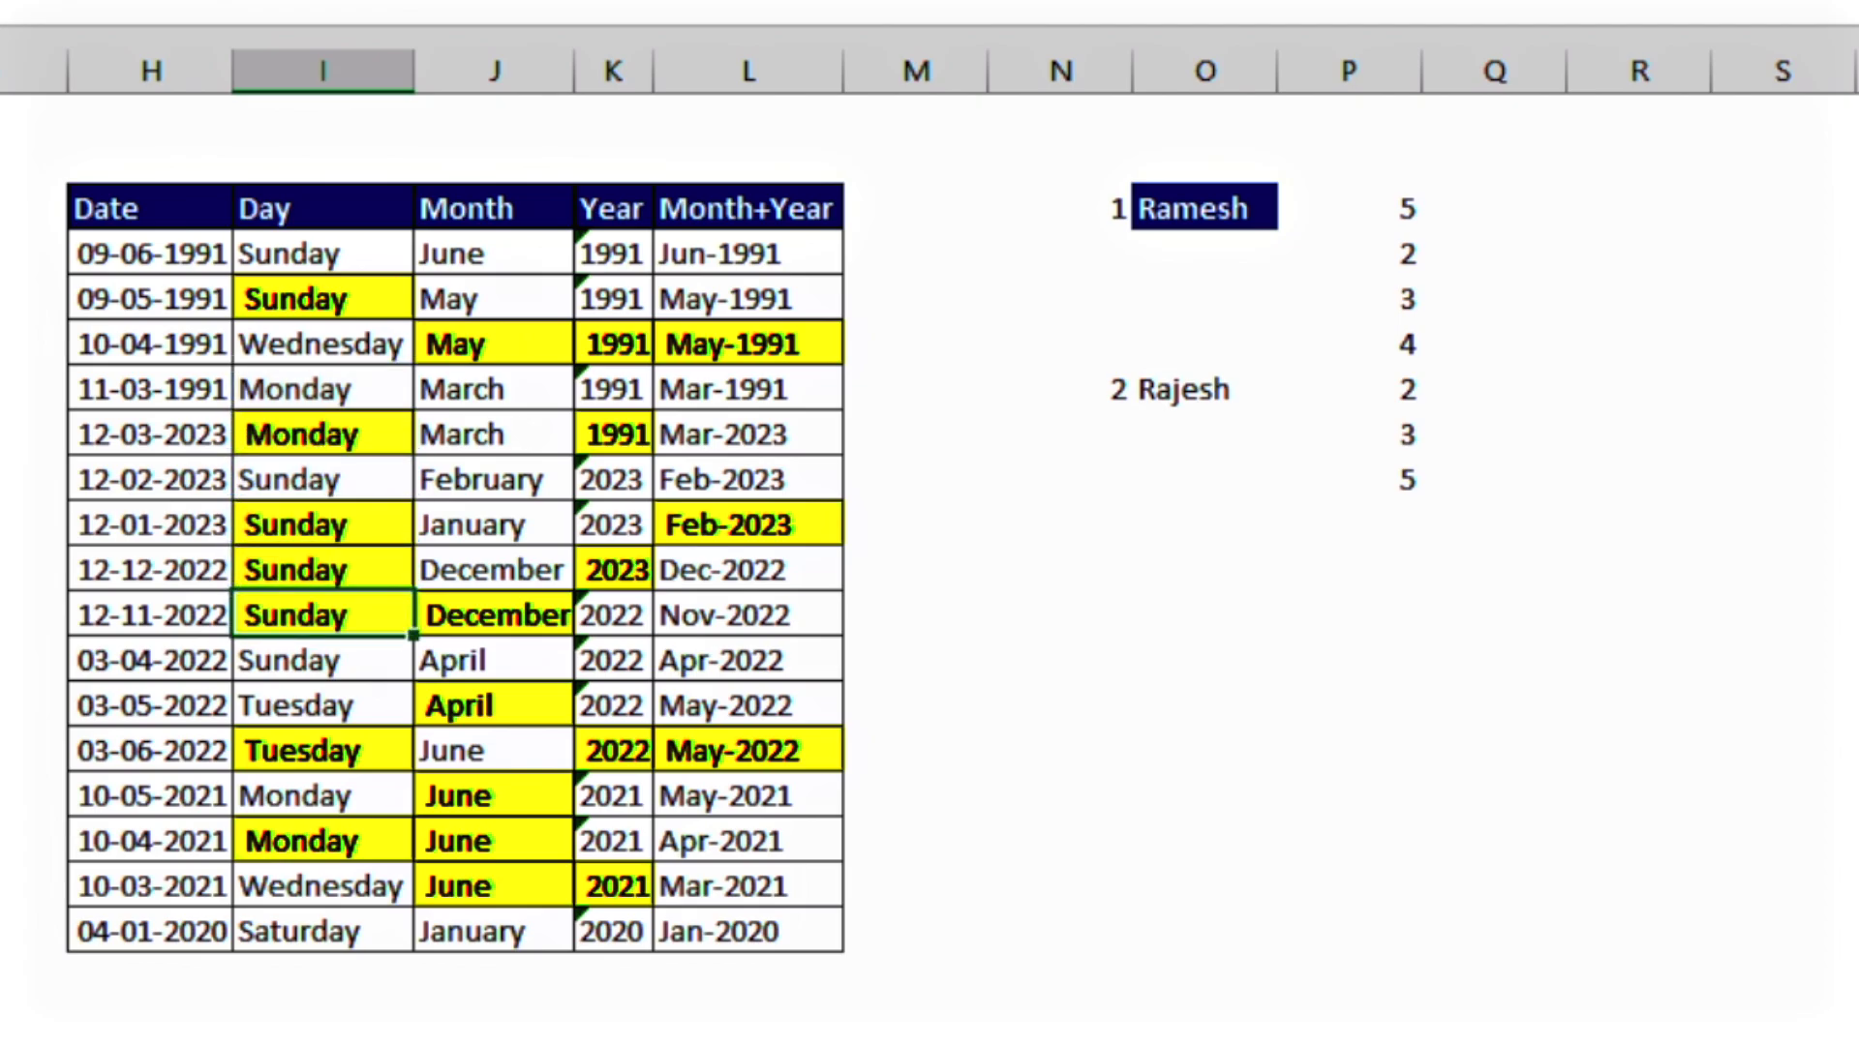
Step: Select the whole small name list, including its empty number and name cells, as range N3:P9
key(Right)
key(Right)
key(Right)
key(Right)
key(Right)
key(Right)
key(Right)
key(Up)
key(Up)
key(Up)
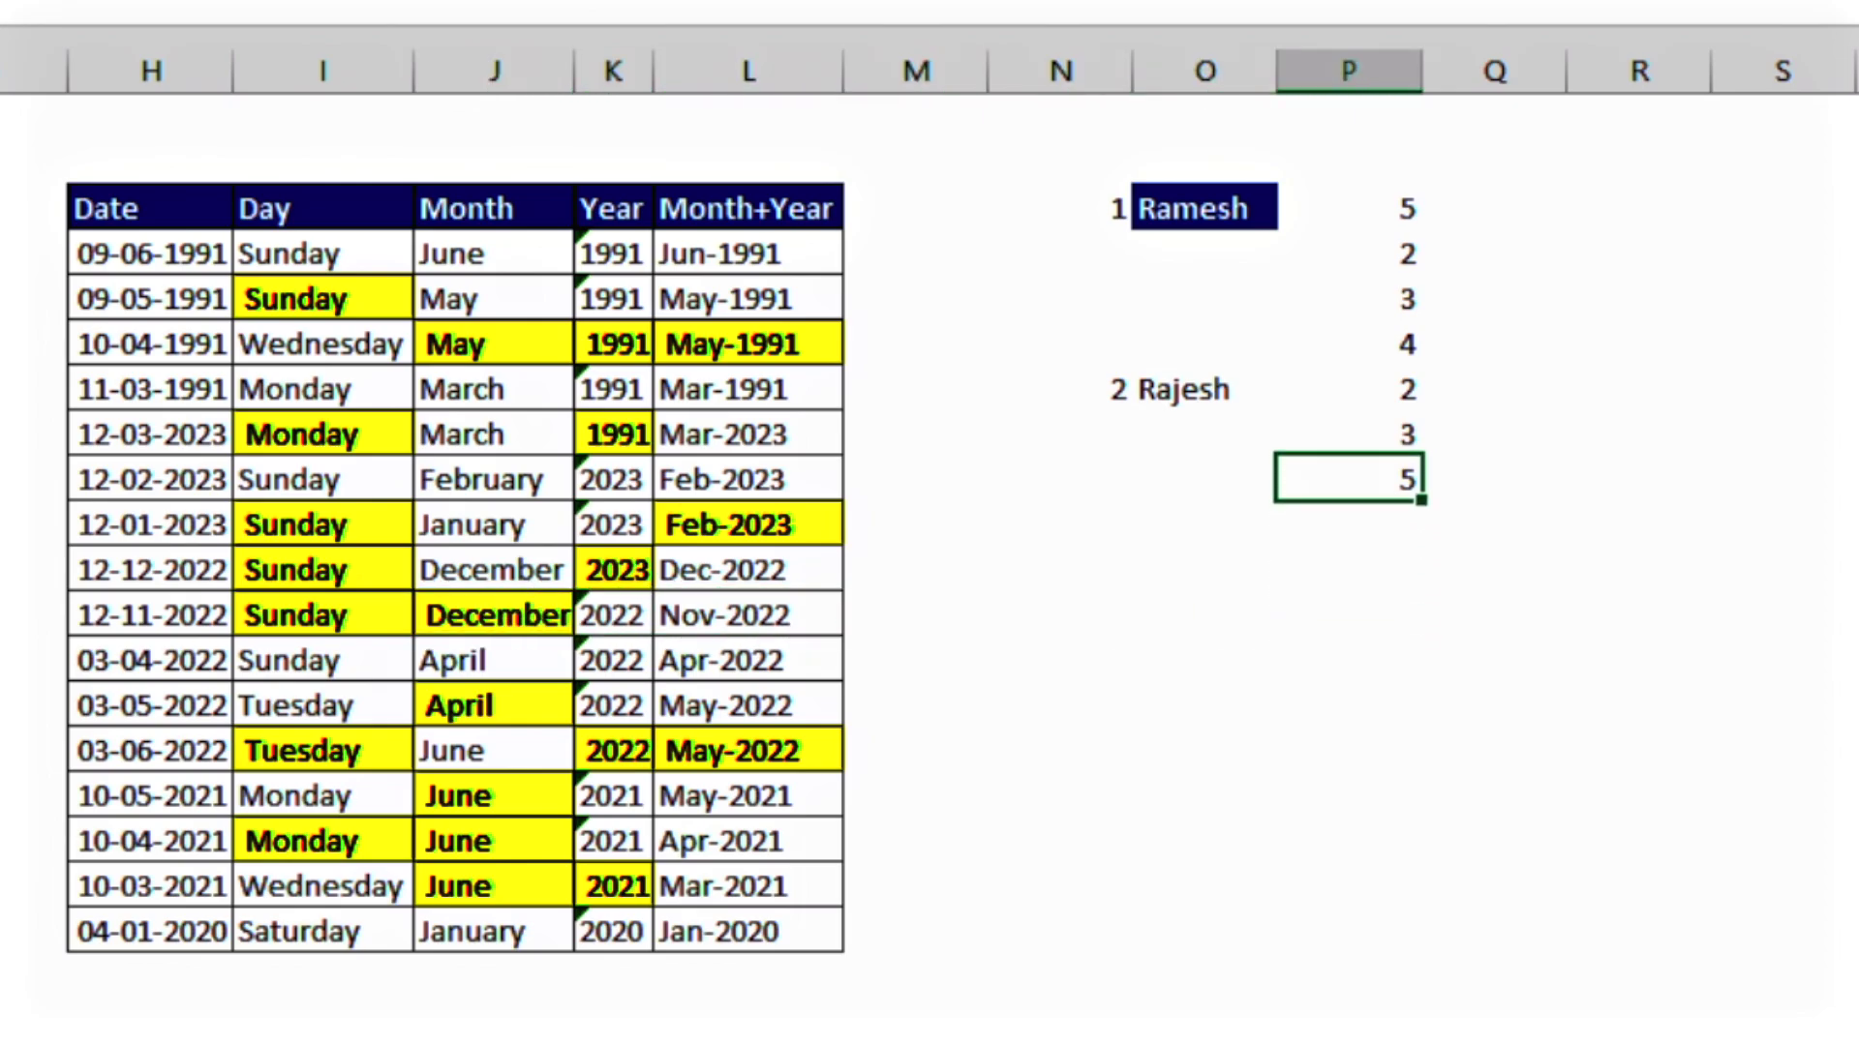
key(shift+Left)
key(shift+Left)
key(shift+Up)
key(shift+Up)
key(shift+Up)
key(shift+Up)
key(shift+Up)
key(shift+Up)
key(shift+Up)
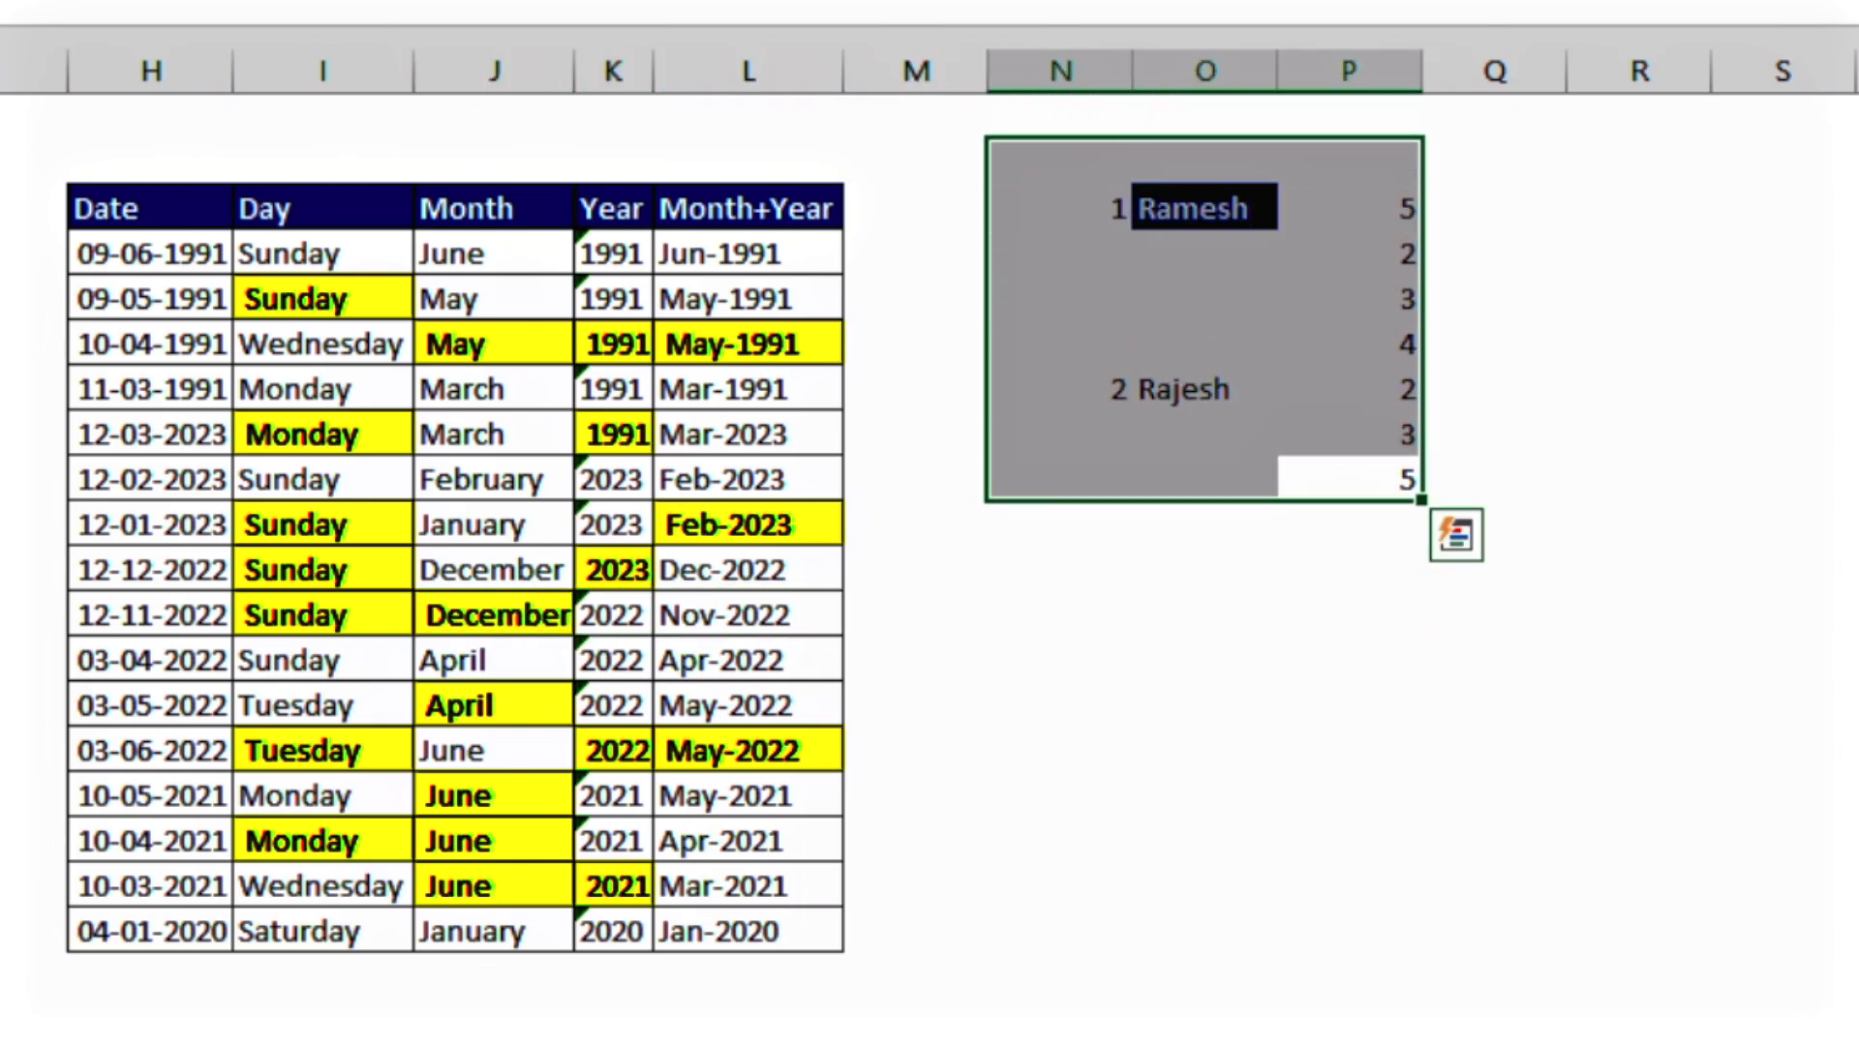
key(shift+Down)
key(shift+Down)
key(shift+Up)
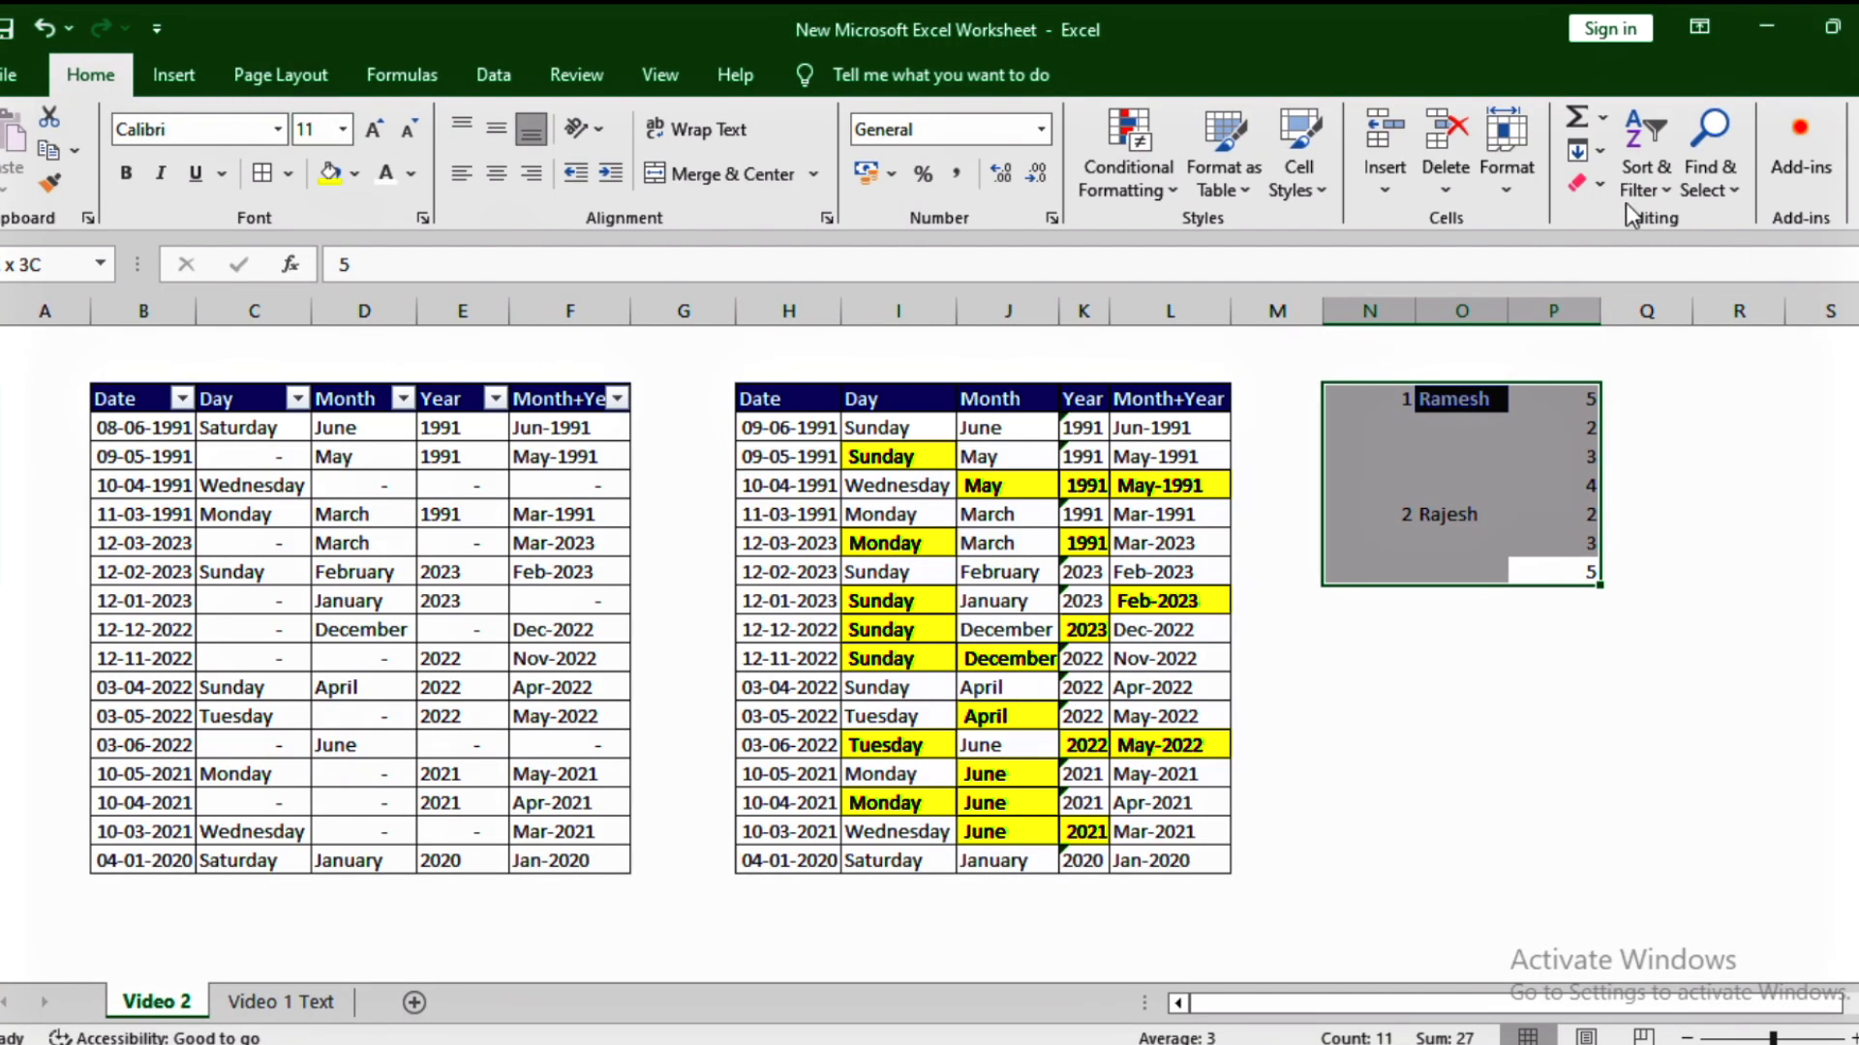
Step: Narrow the selection to the list's empty cells using Go To Special with the Blanks option
click(1731, 186)
click(1797, 325)
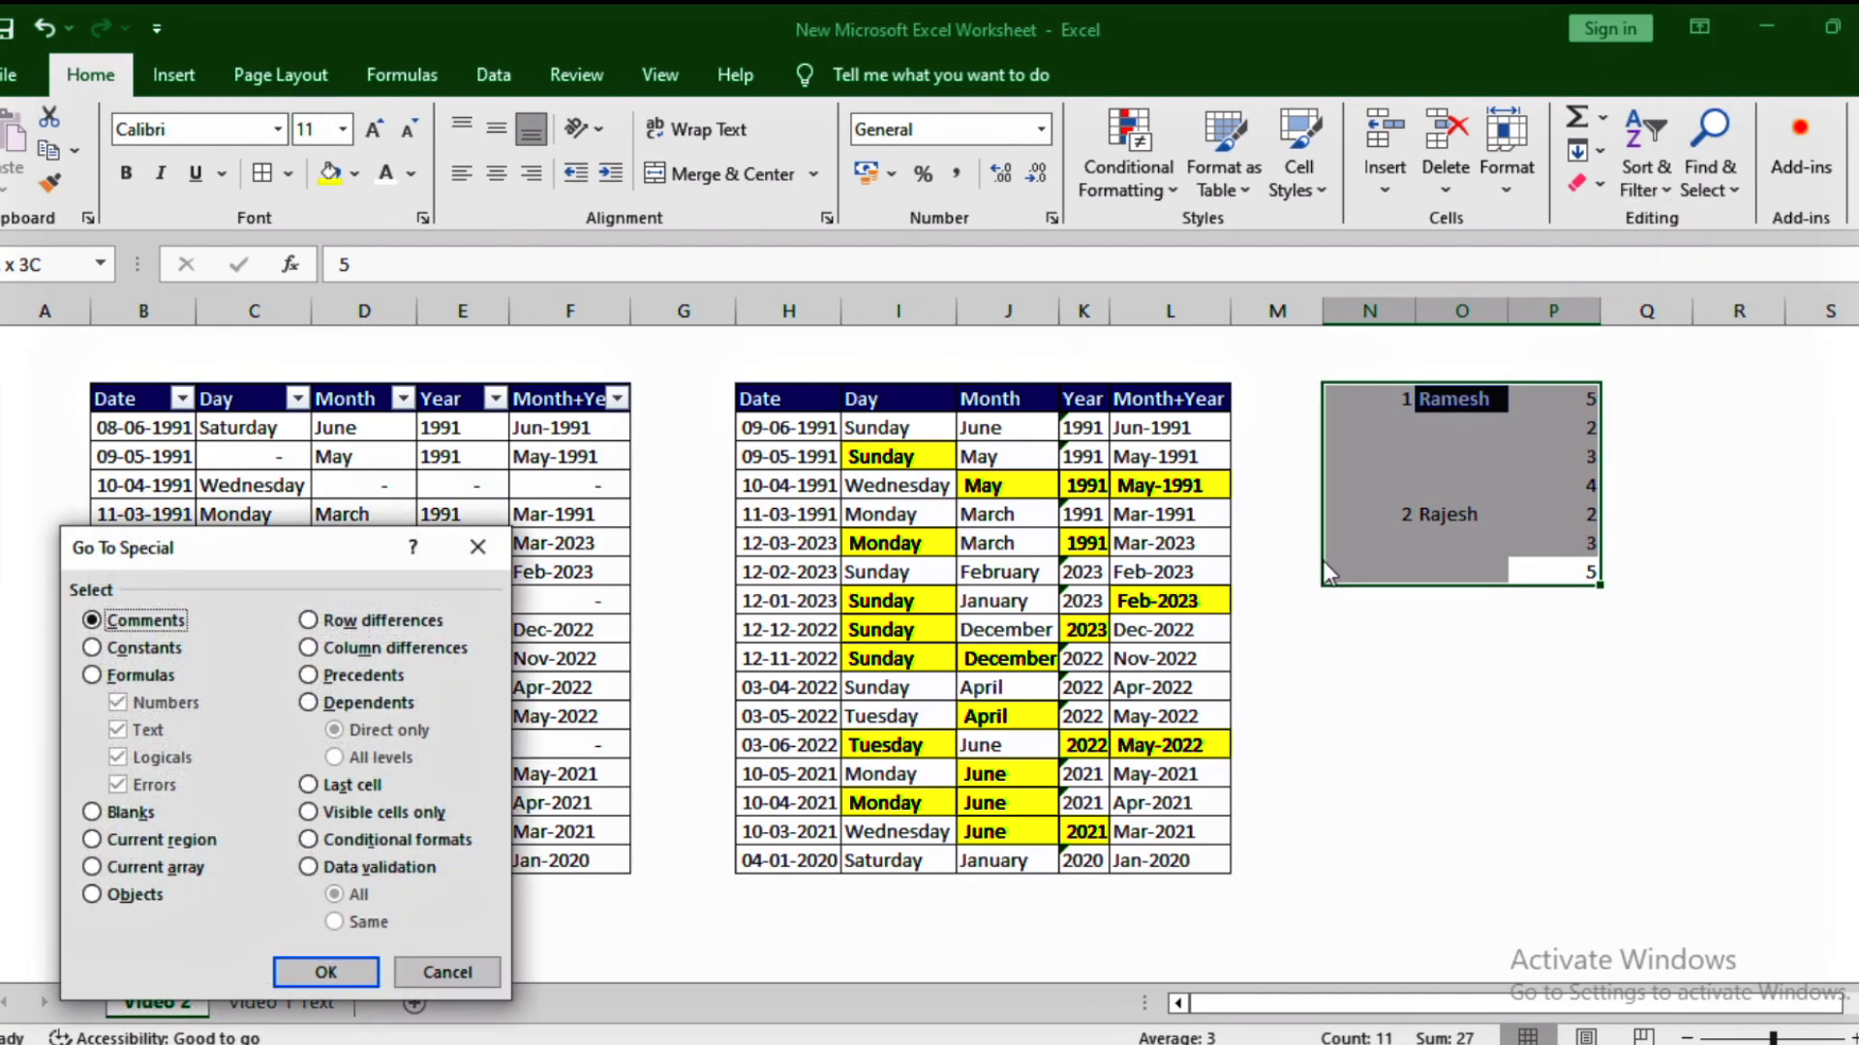
click(120, 815)
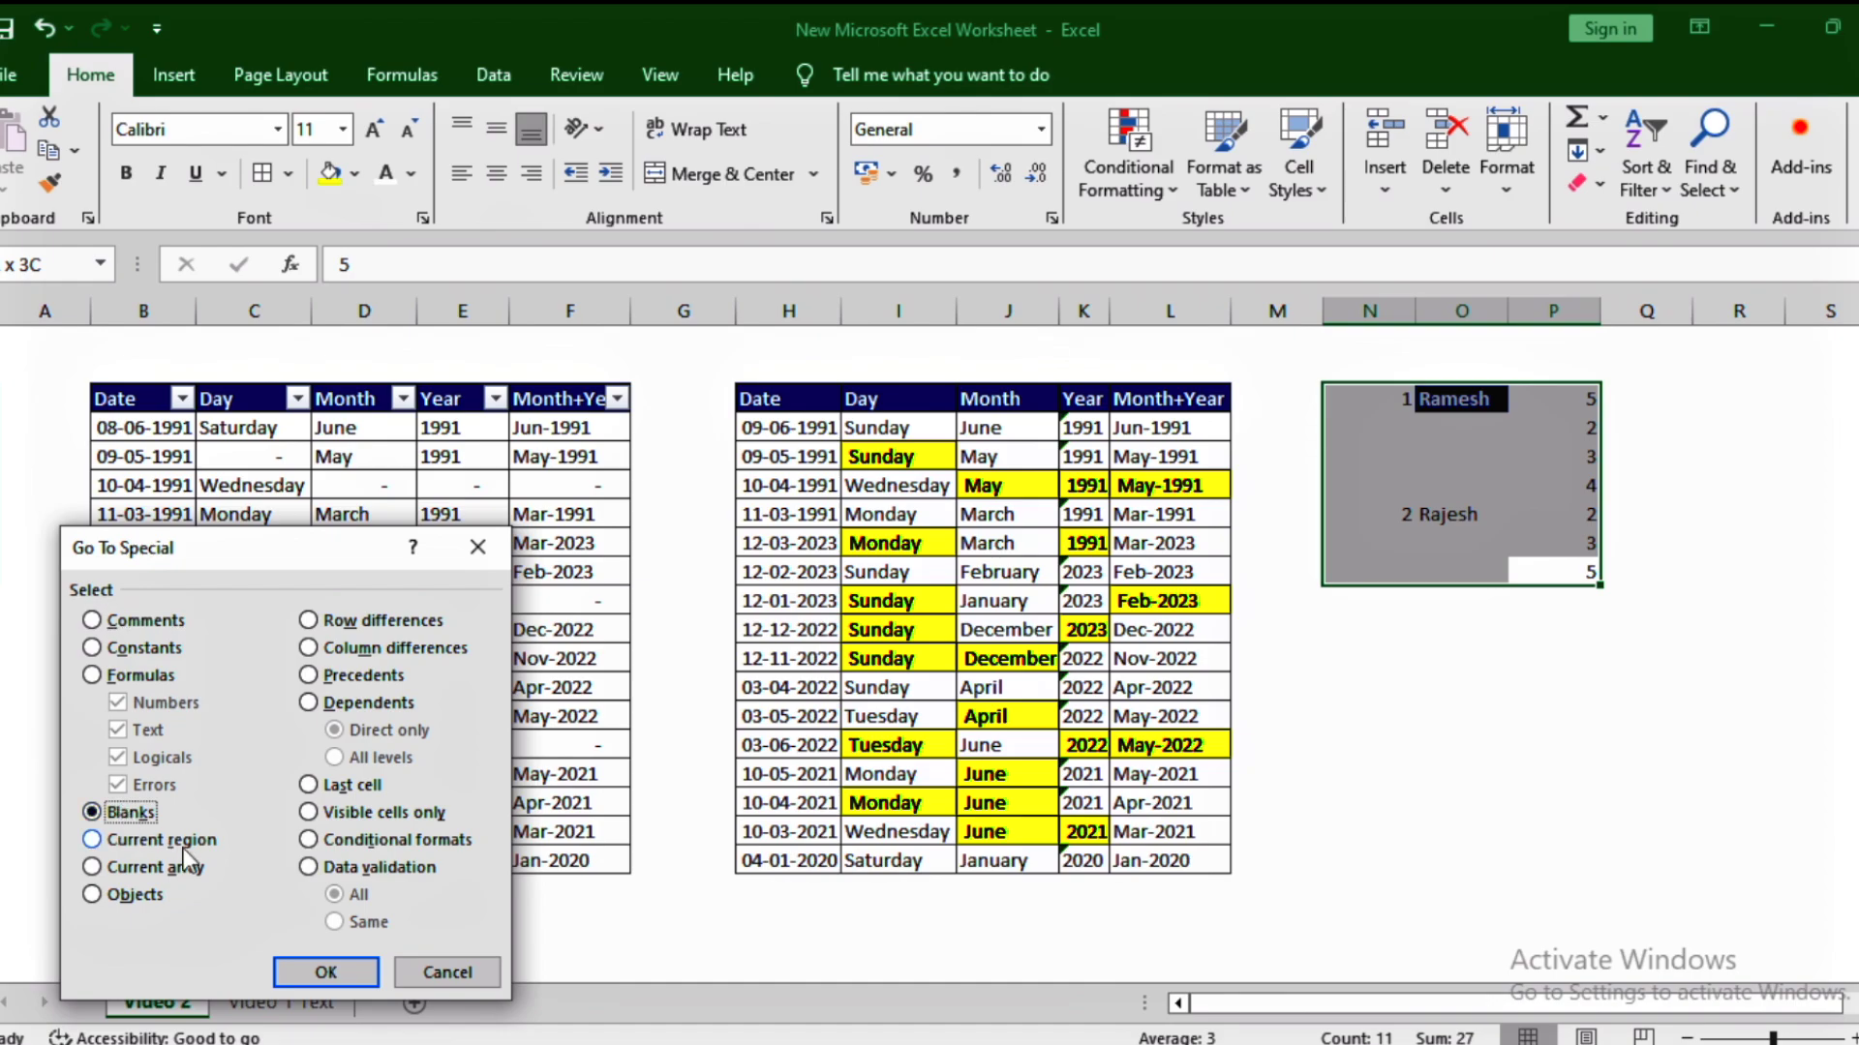
click(357, 972)
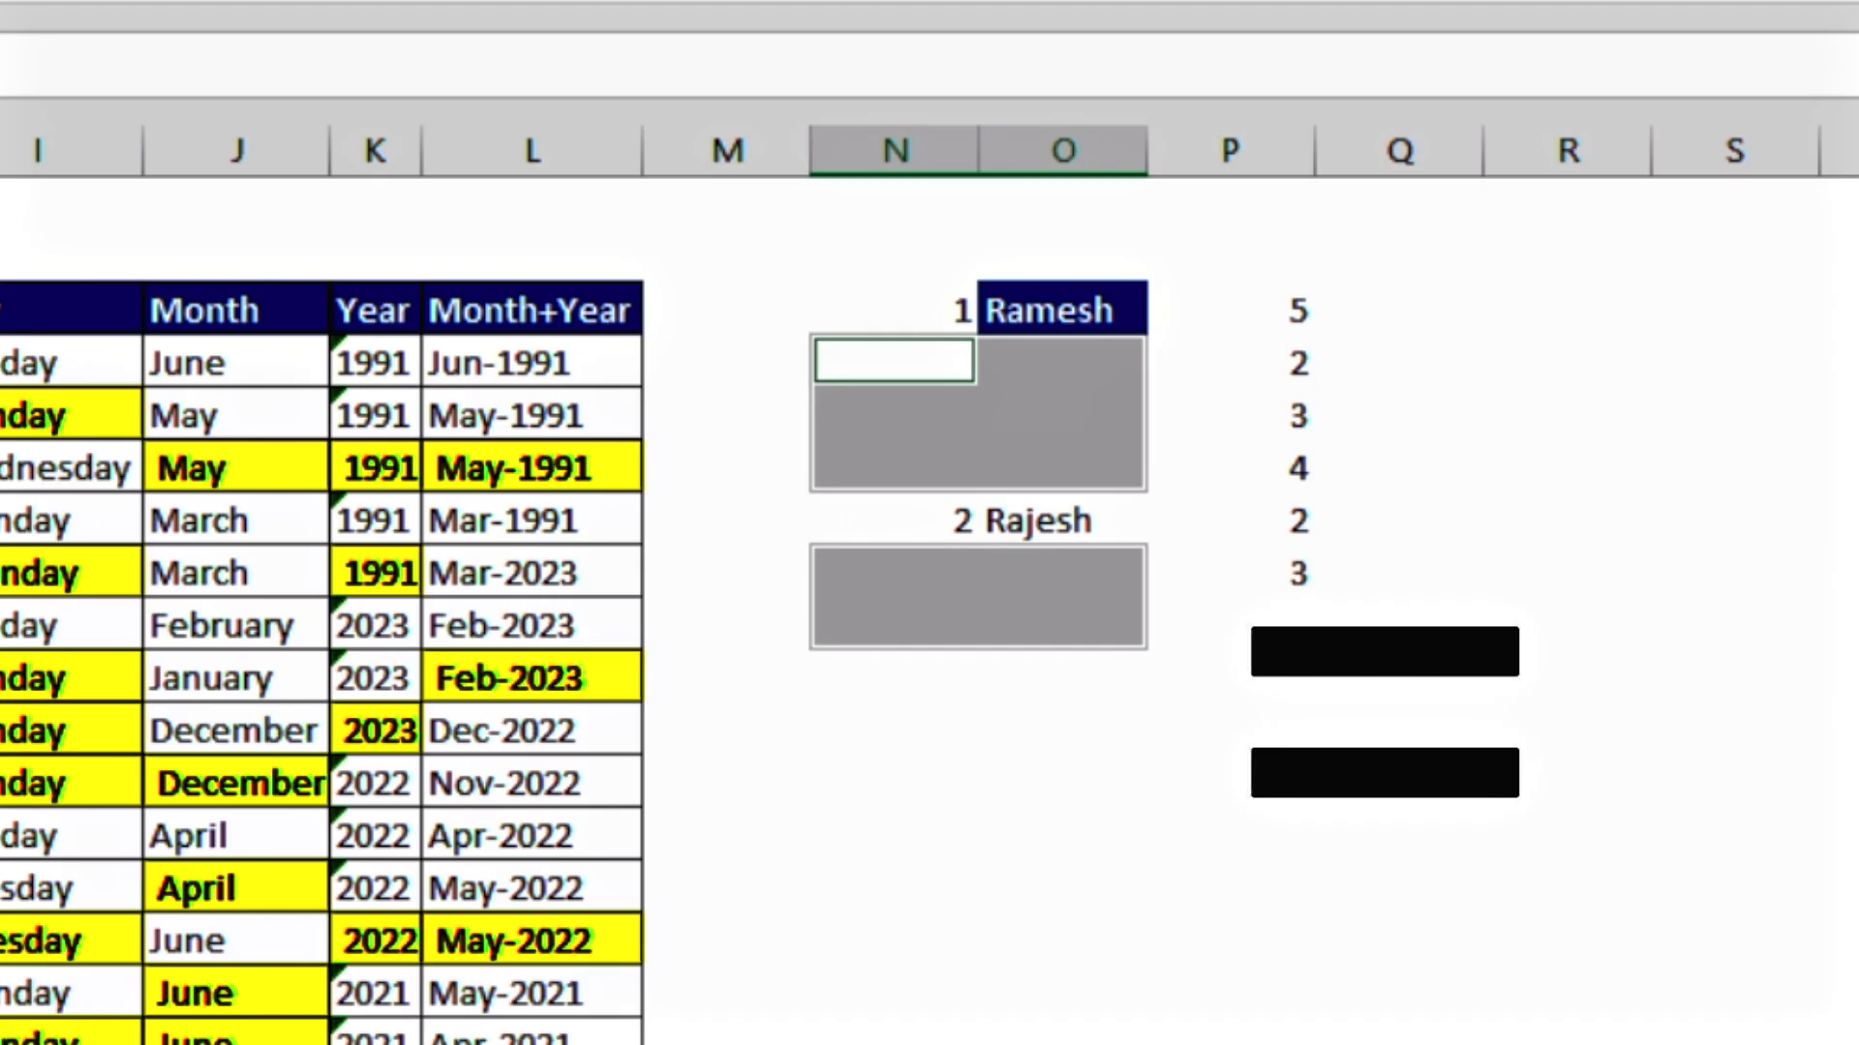
Step: Fill all selected blanks of the name list at once with a reference to the cell above, using =N3
text(=)
key(Up)
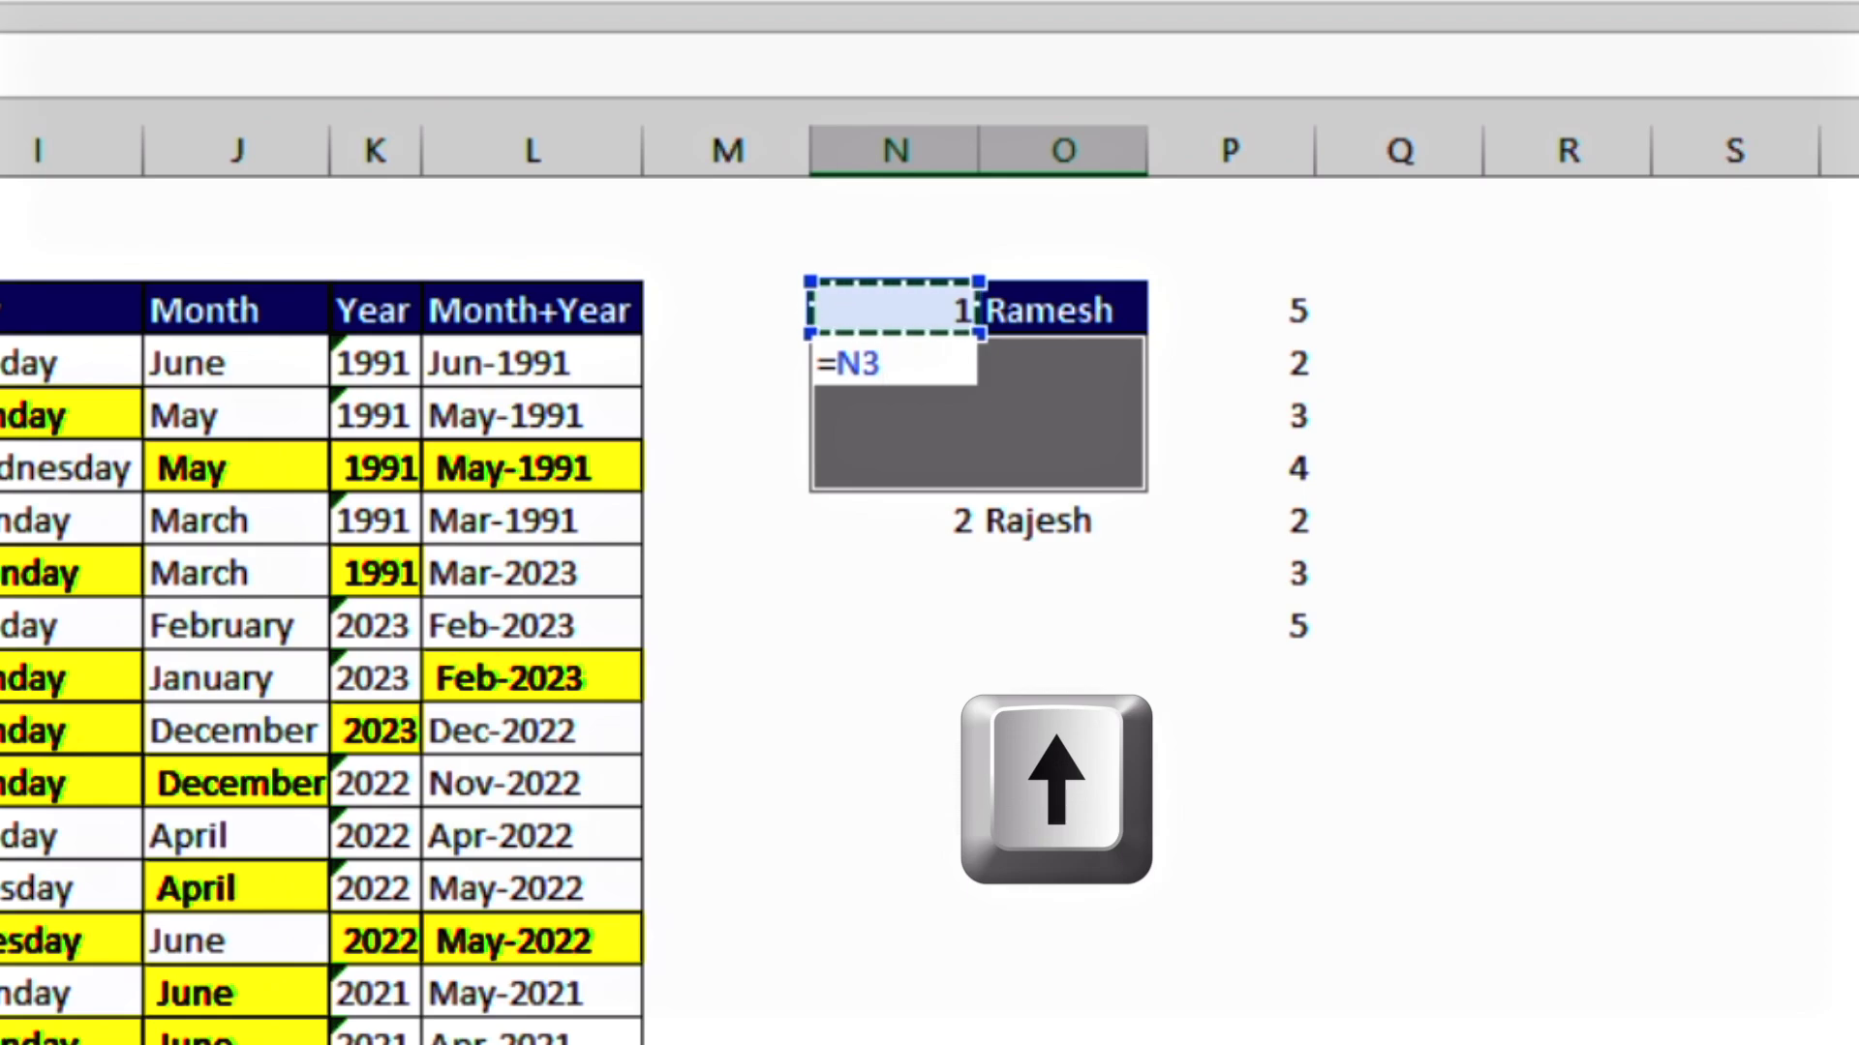
key(ctrl+Return)
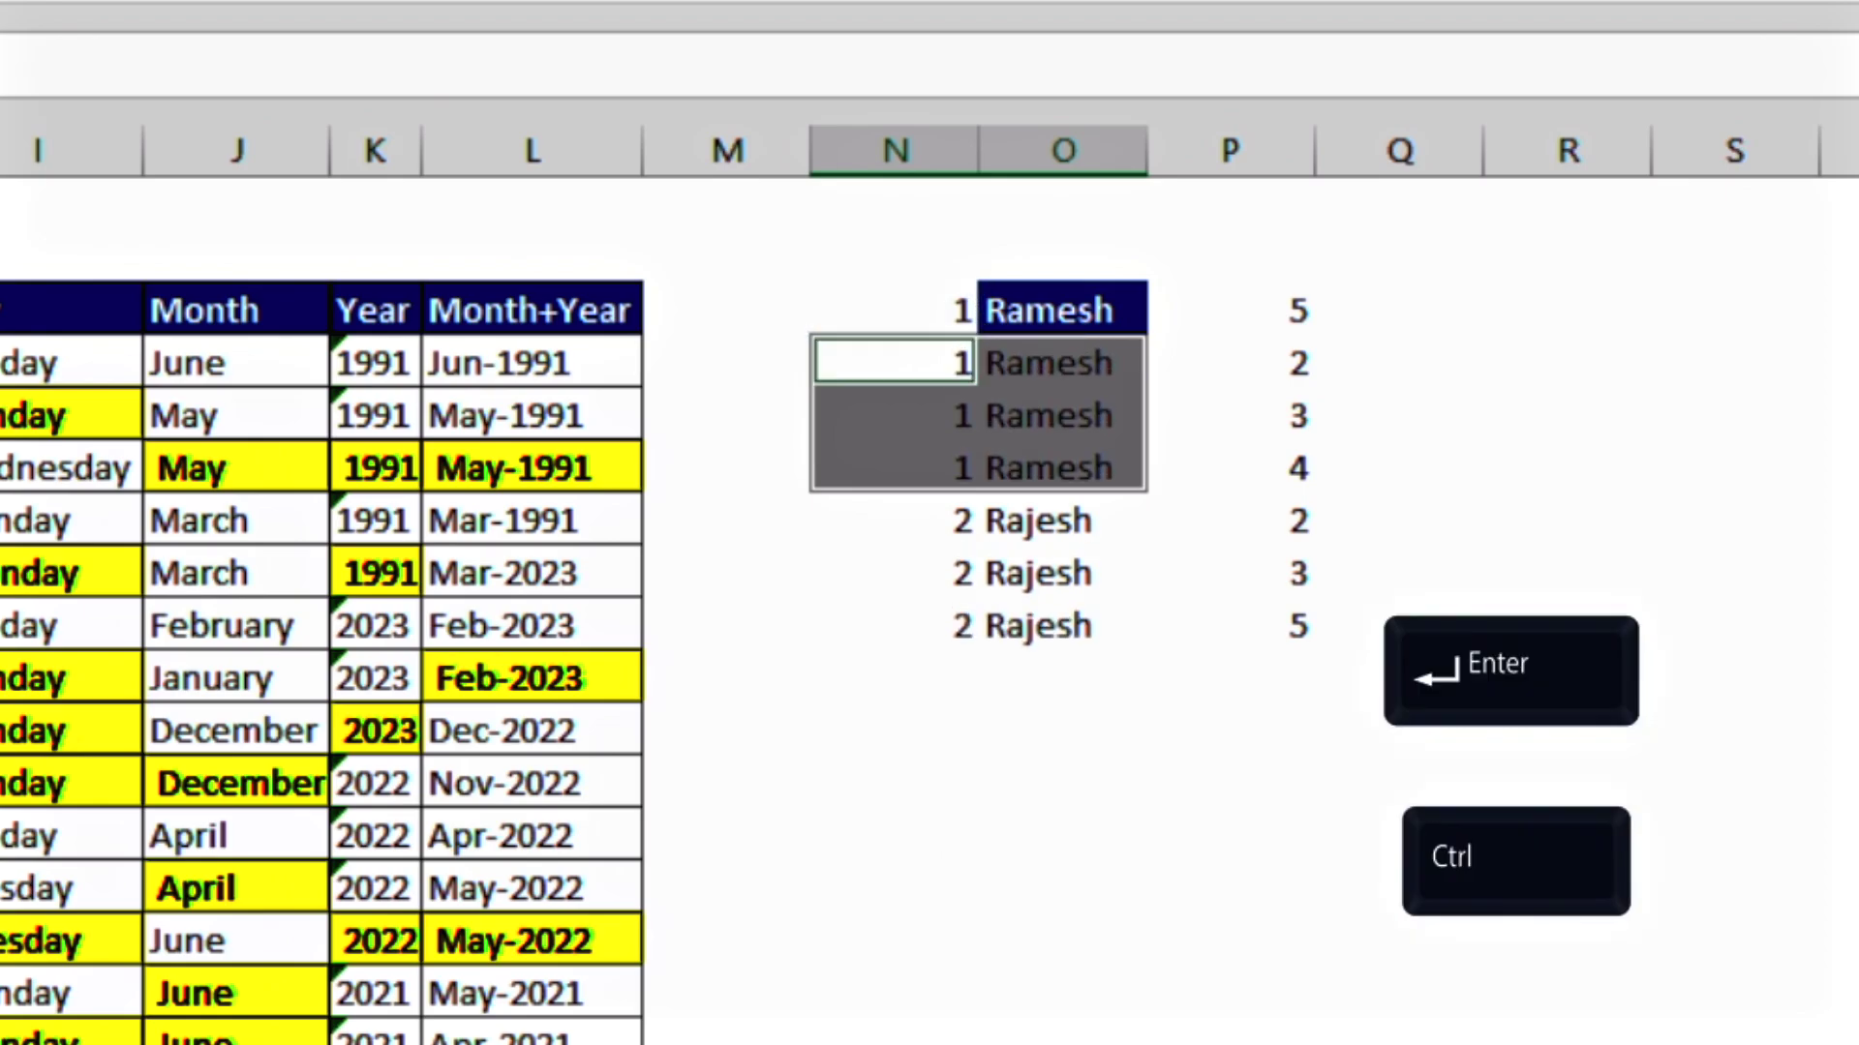
Step: Examine the filled number and name cells in columns N and O of the small list
key(Right)
key(Down)
key(Down)
key(Down)
key(Down)
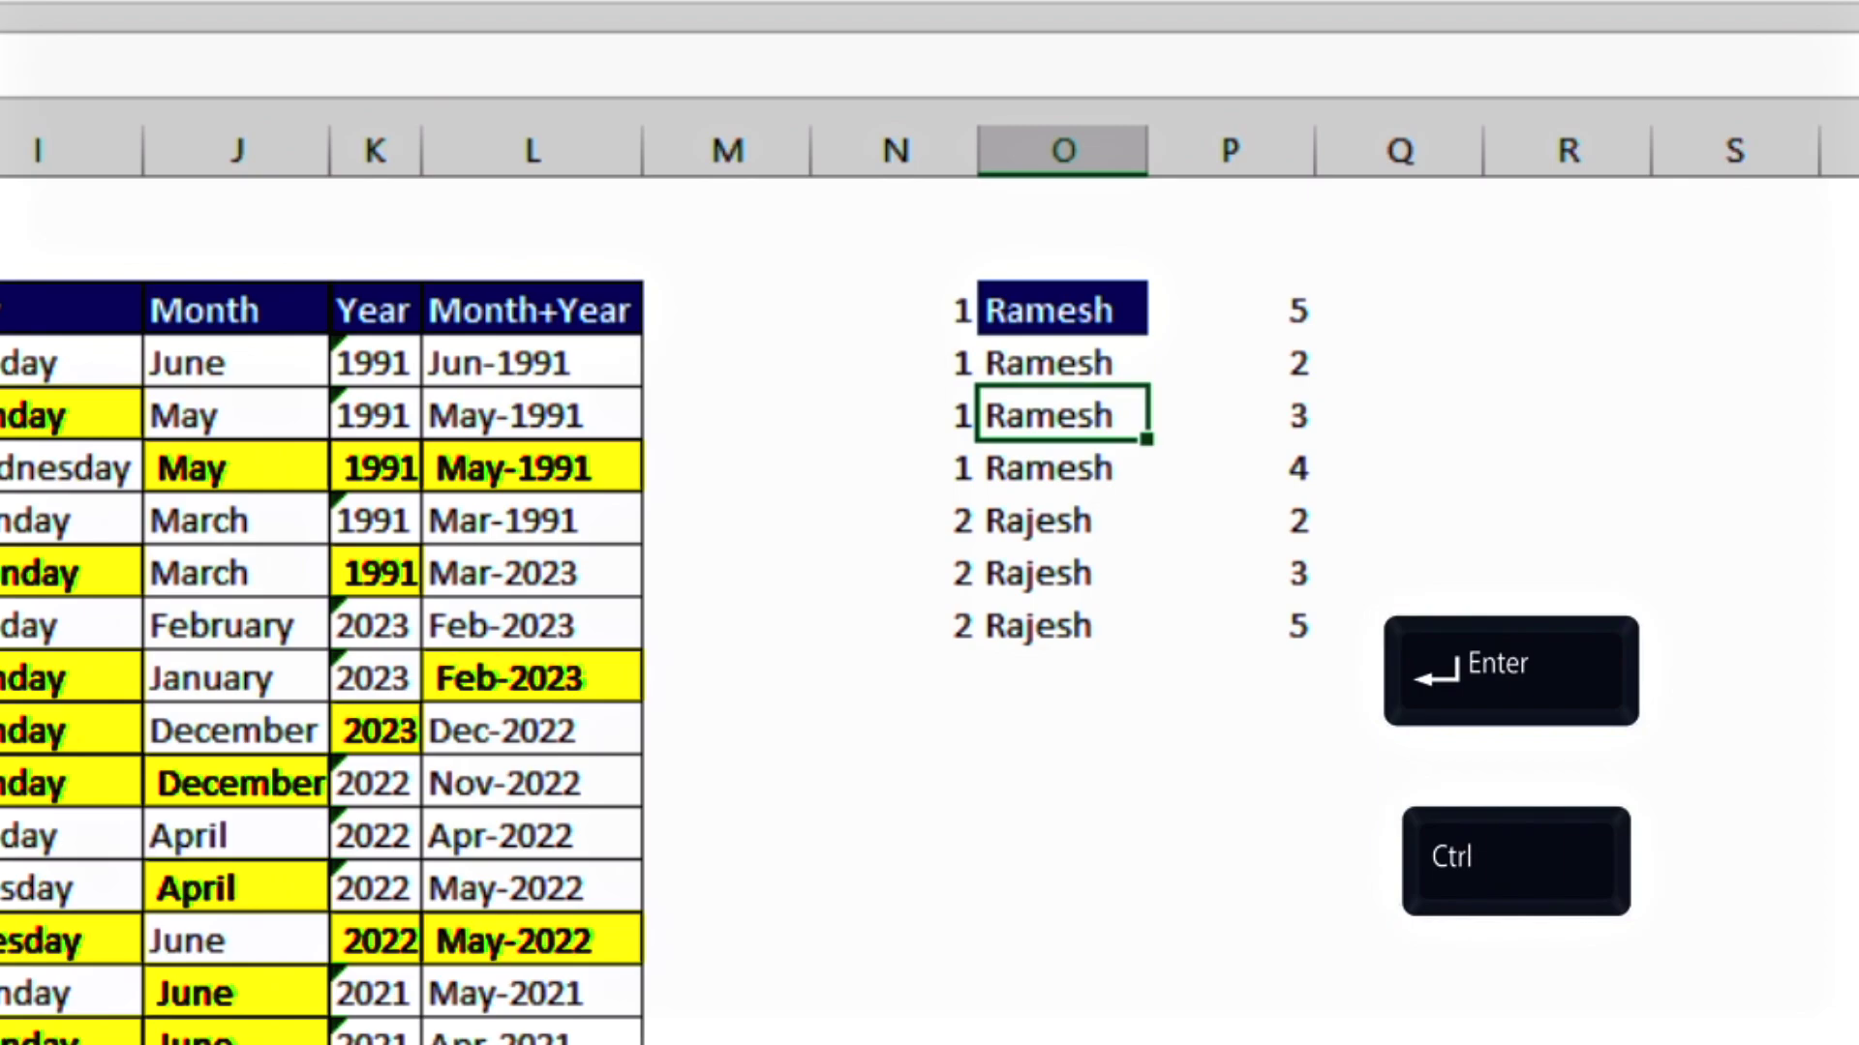
key(Left)
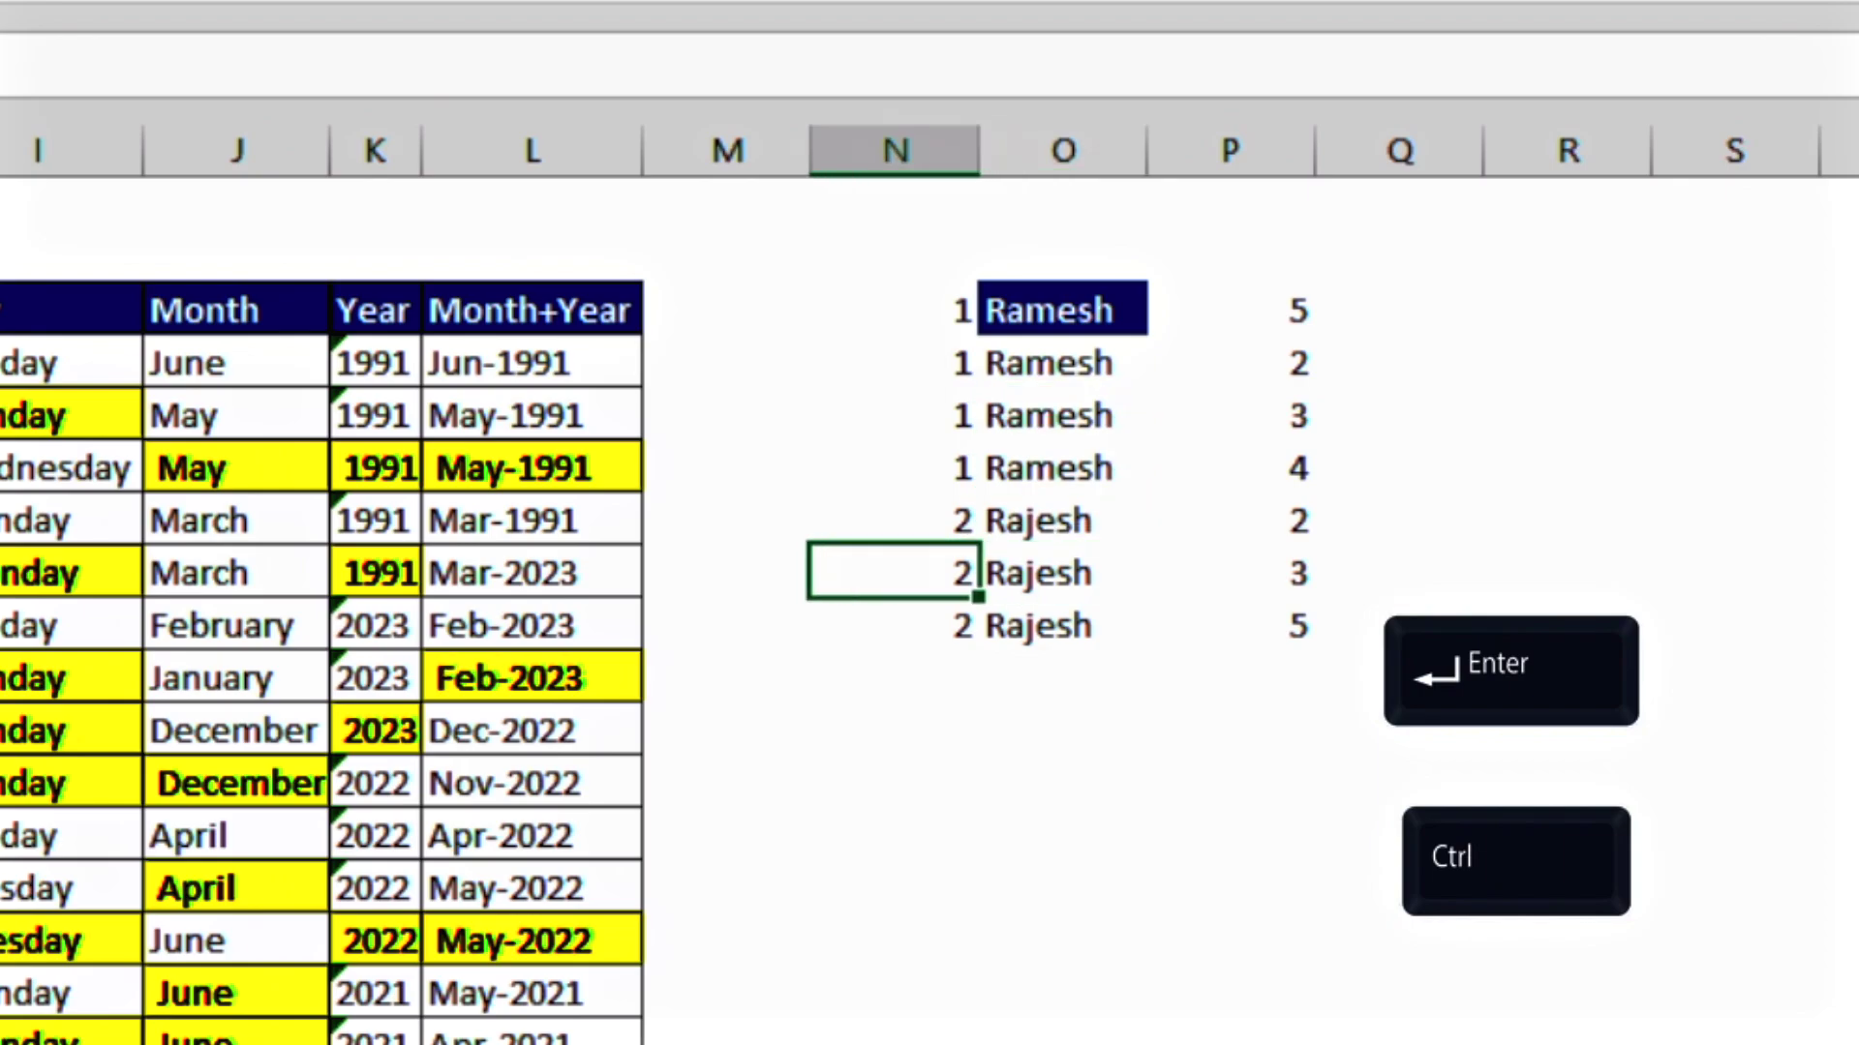
key(Up)
key(Up)
key(Up)
key(Up)
key(Up)
key(Down)
key(Right)
key(Up)
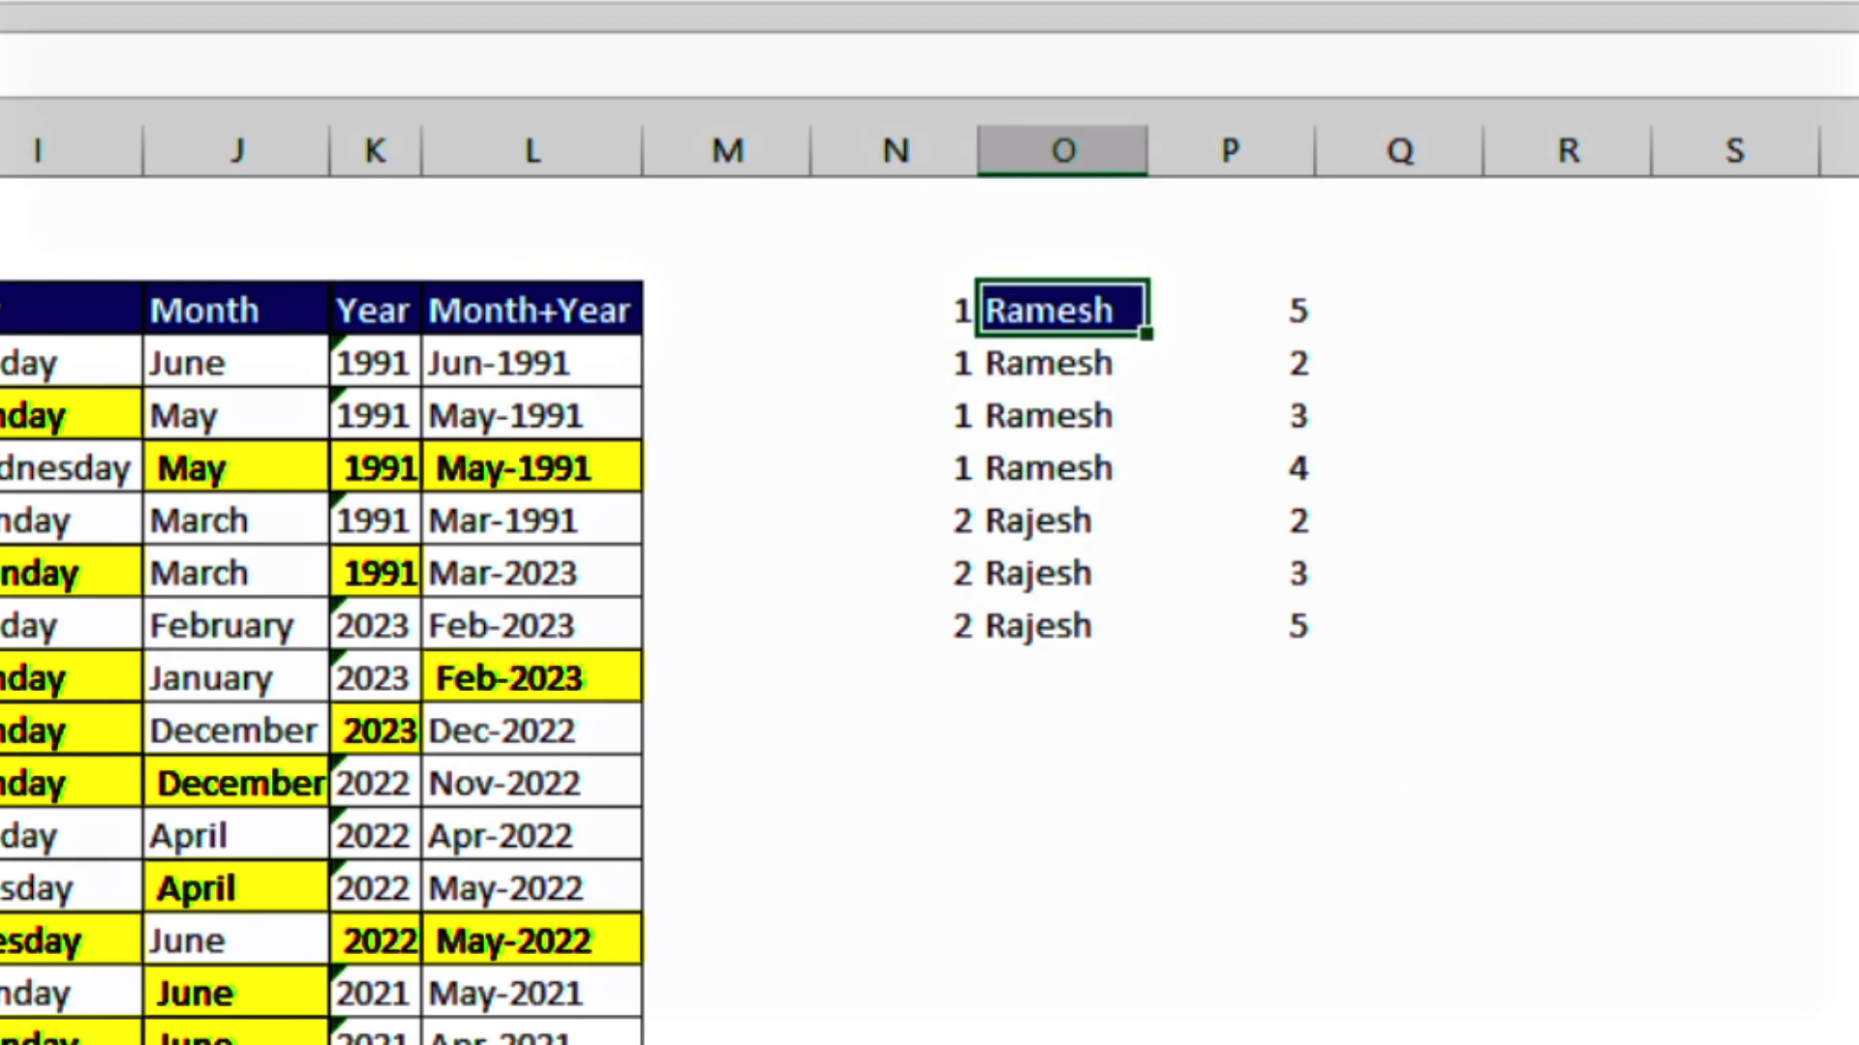
Step: Convert the formulas in N3:P9 to static values by copying the range and pasting it over itself as values
key(Left)
key(shift+Right)
key(shift+Right)
key(ctrl+shift+Down)
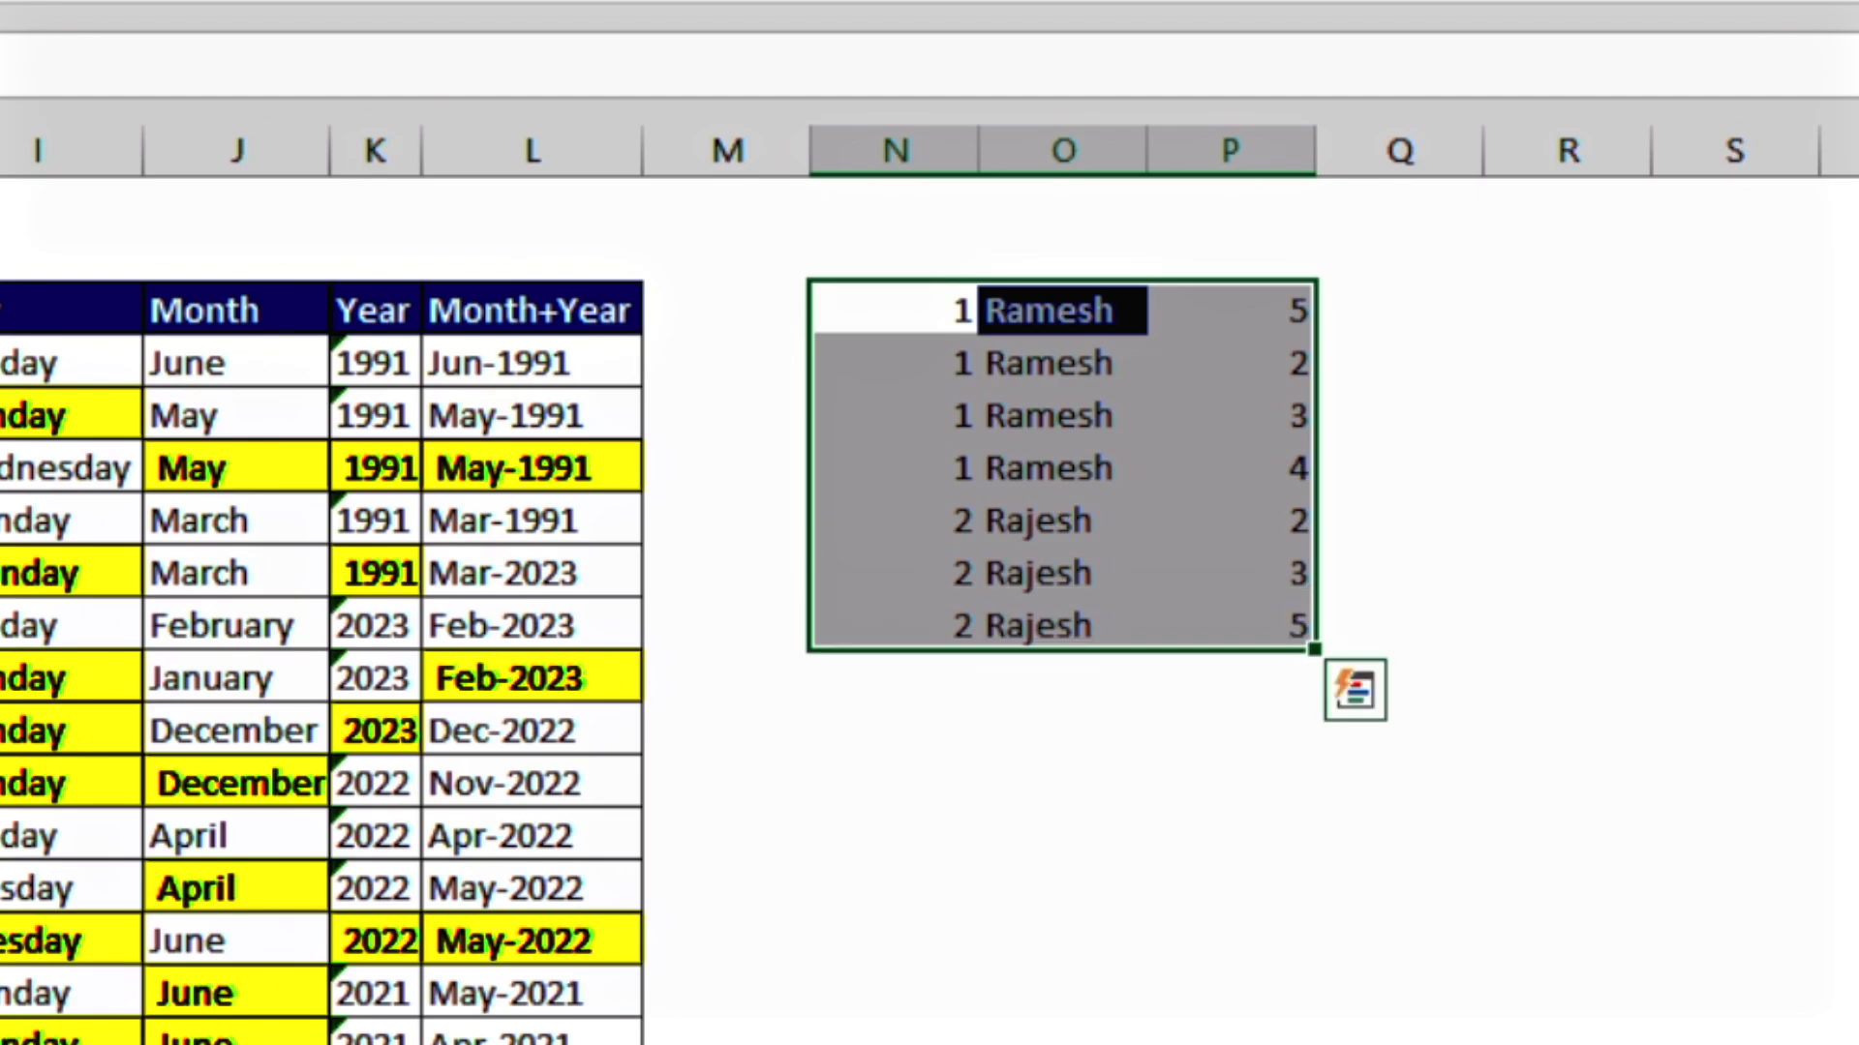
key(ctrl+c)
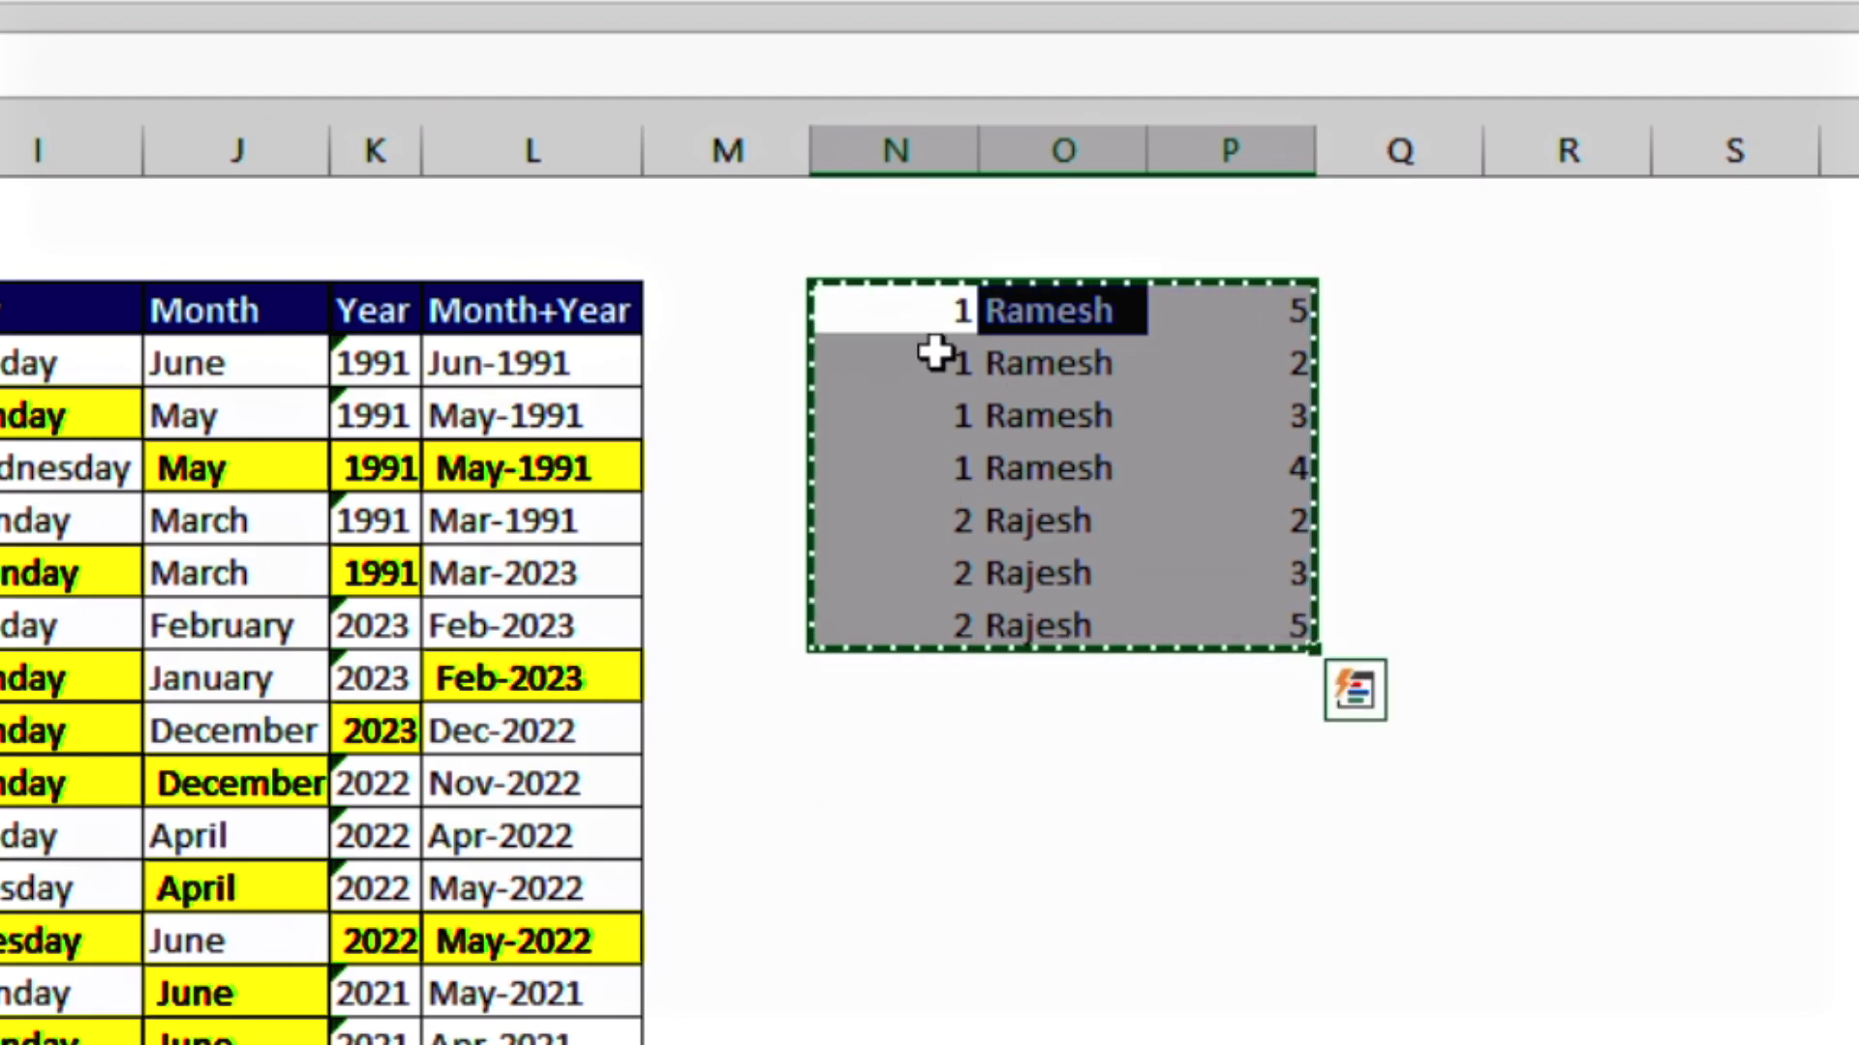
right_click(910, 327)
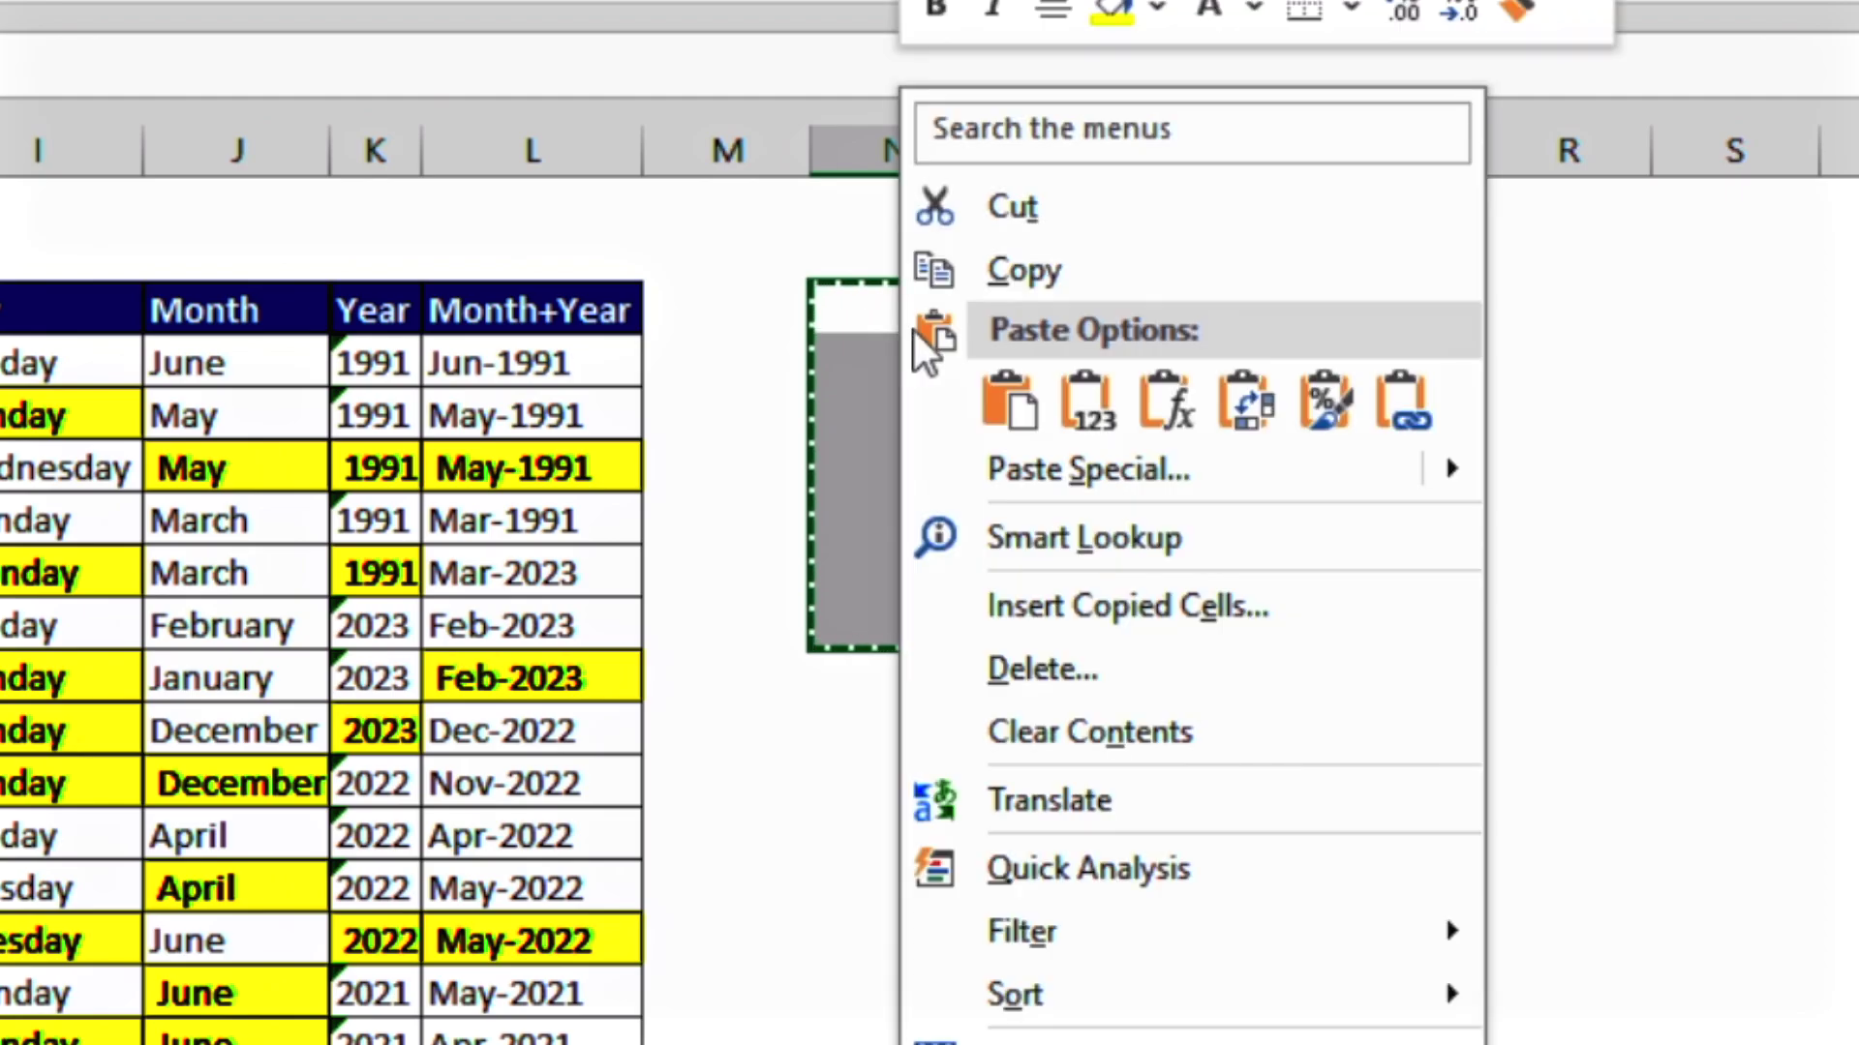
click(1090, 422)
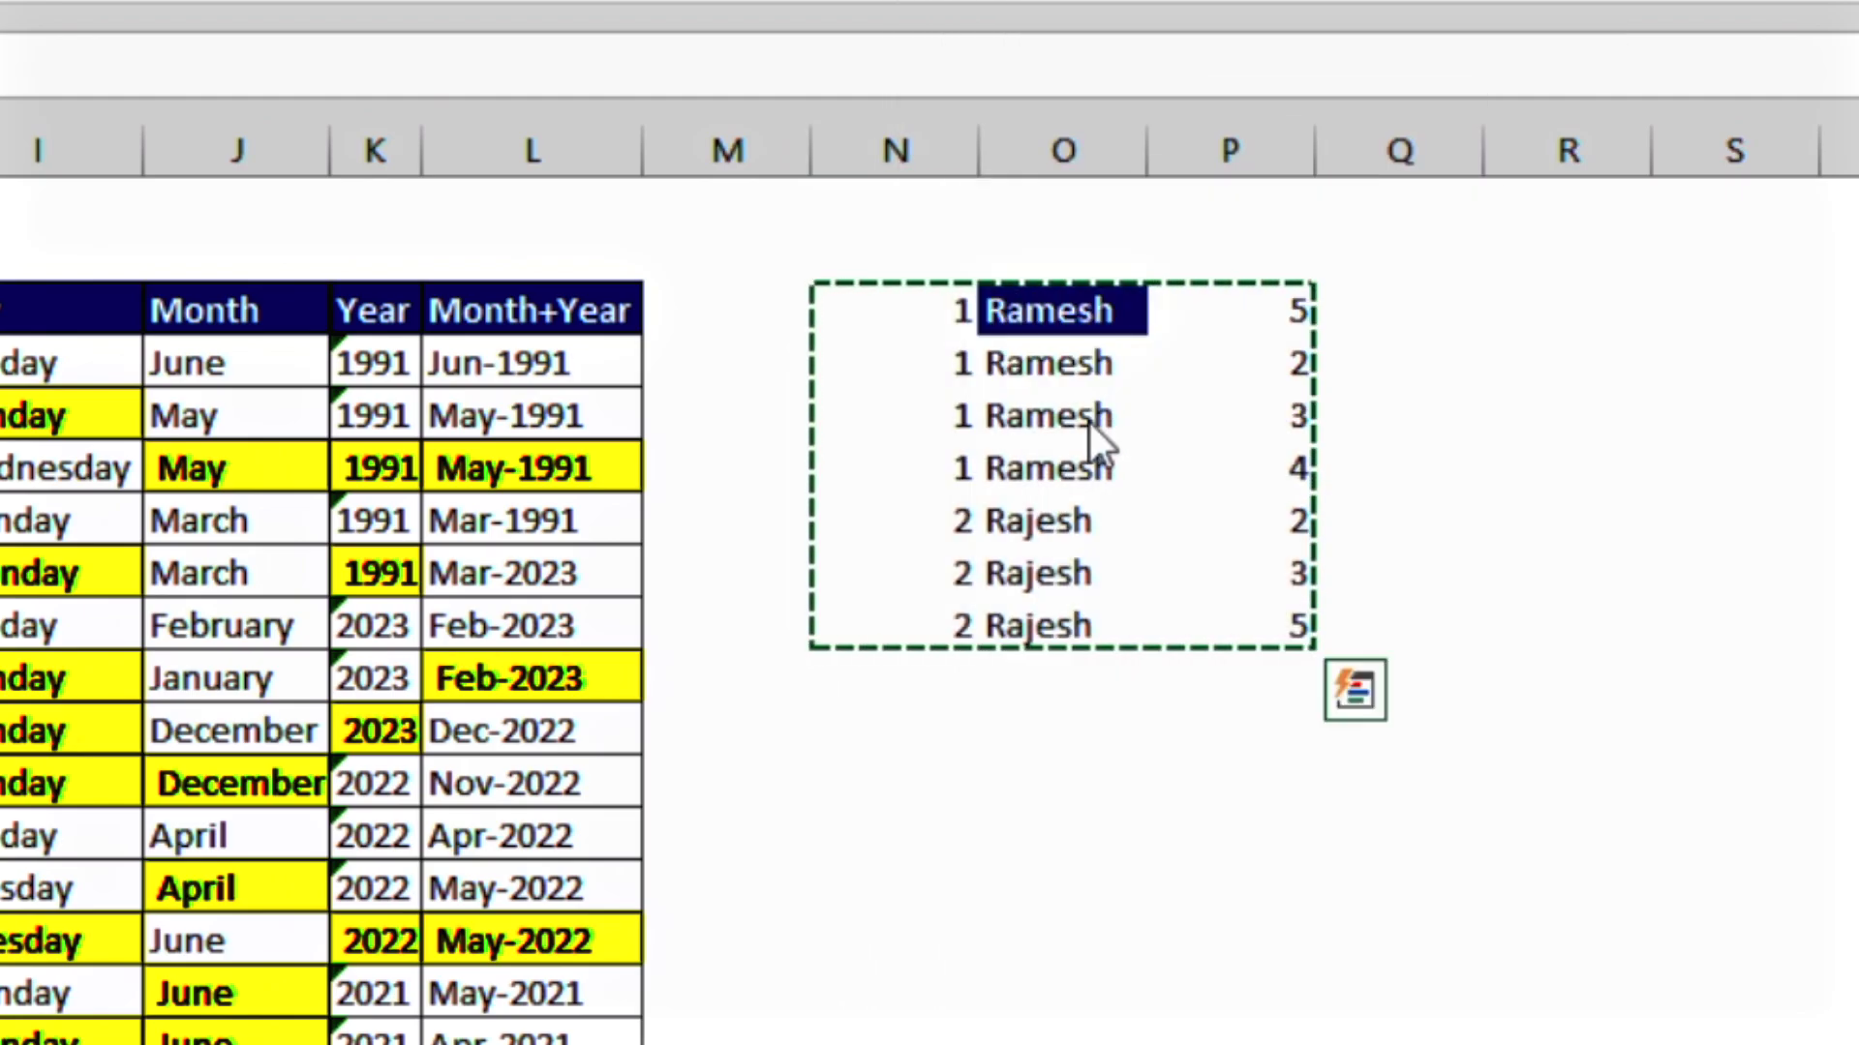
key(Escape)
Step: Look over the rows of the name list after the values-only paste
key(Down)
key(Right)
key(Right)
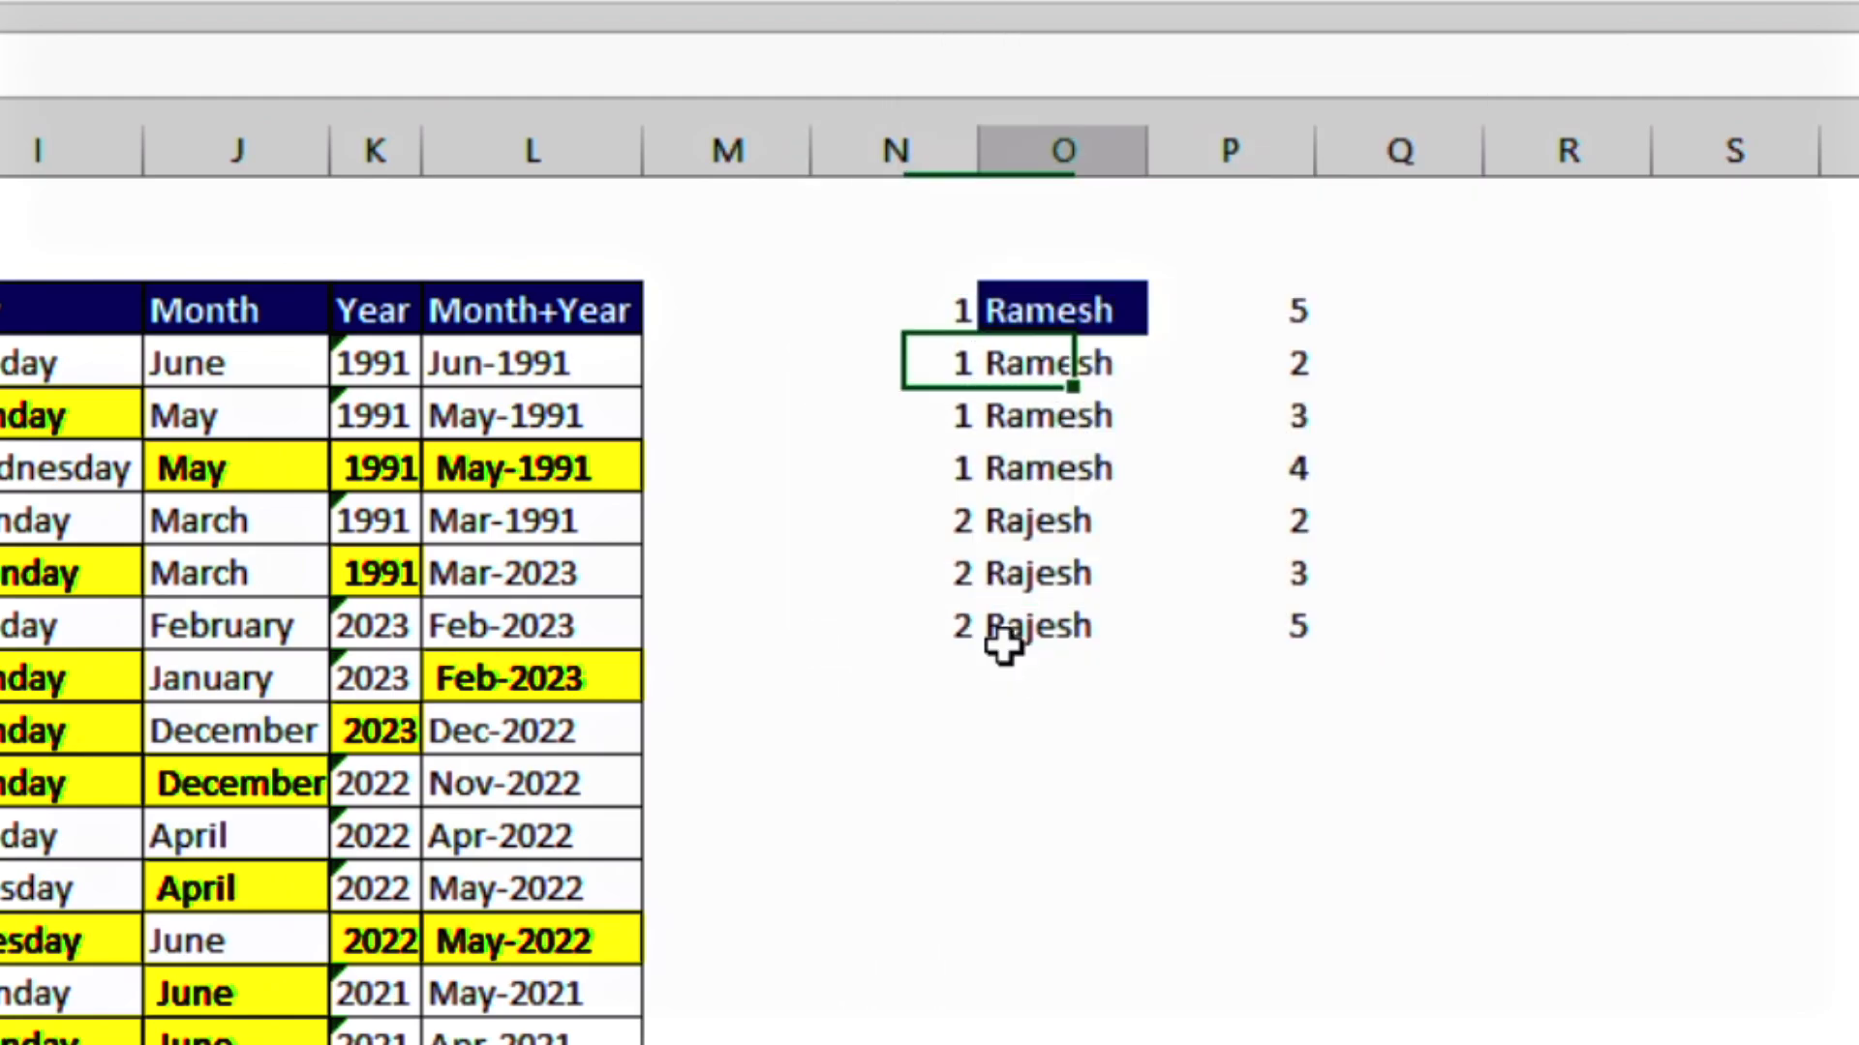
key(Down)
key(Down)
key(Down)
key(Down)
key(Down)
key(Down)
key(Down)
key(Down)
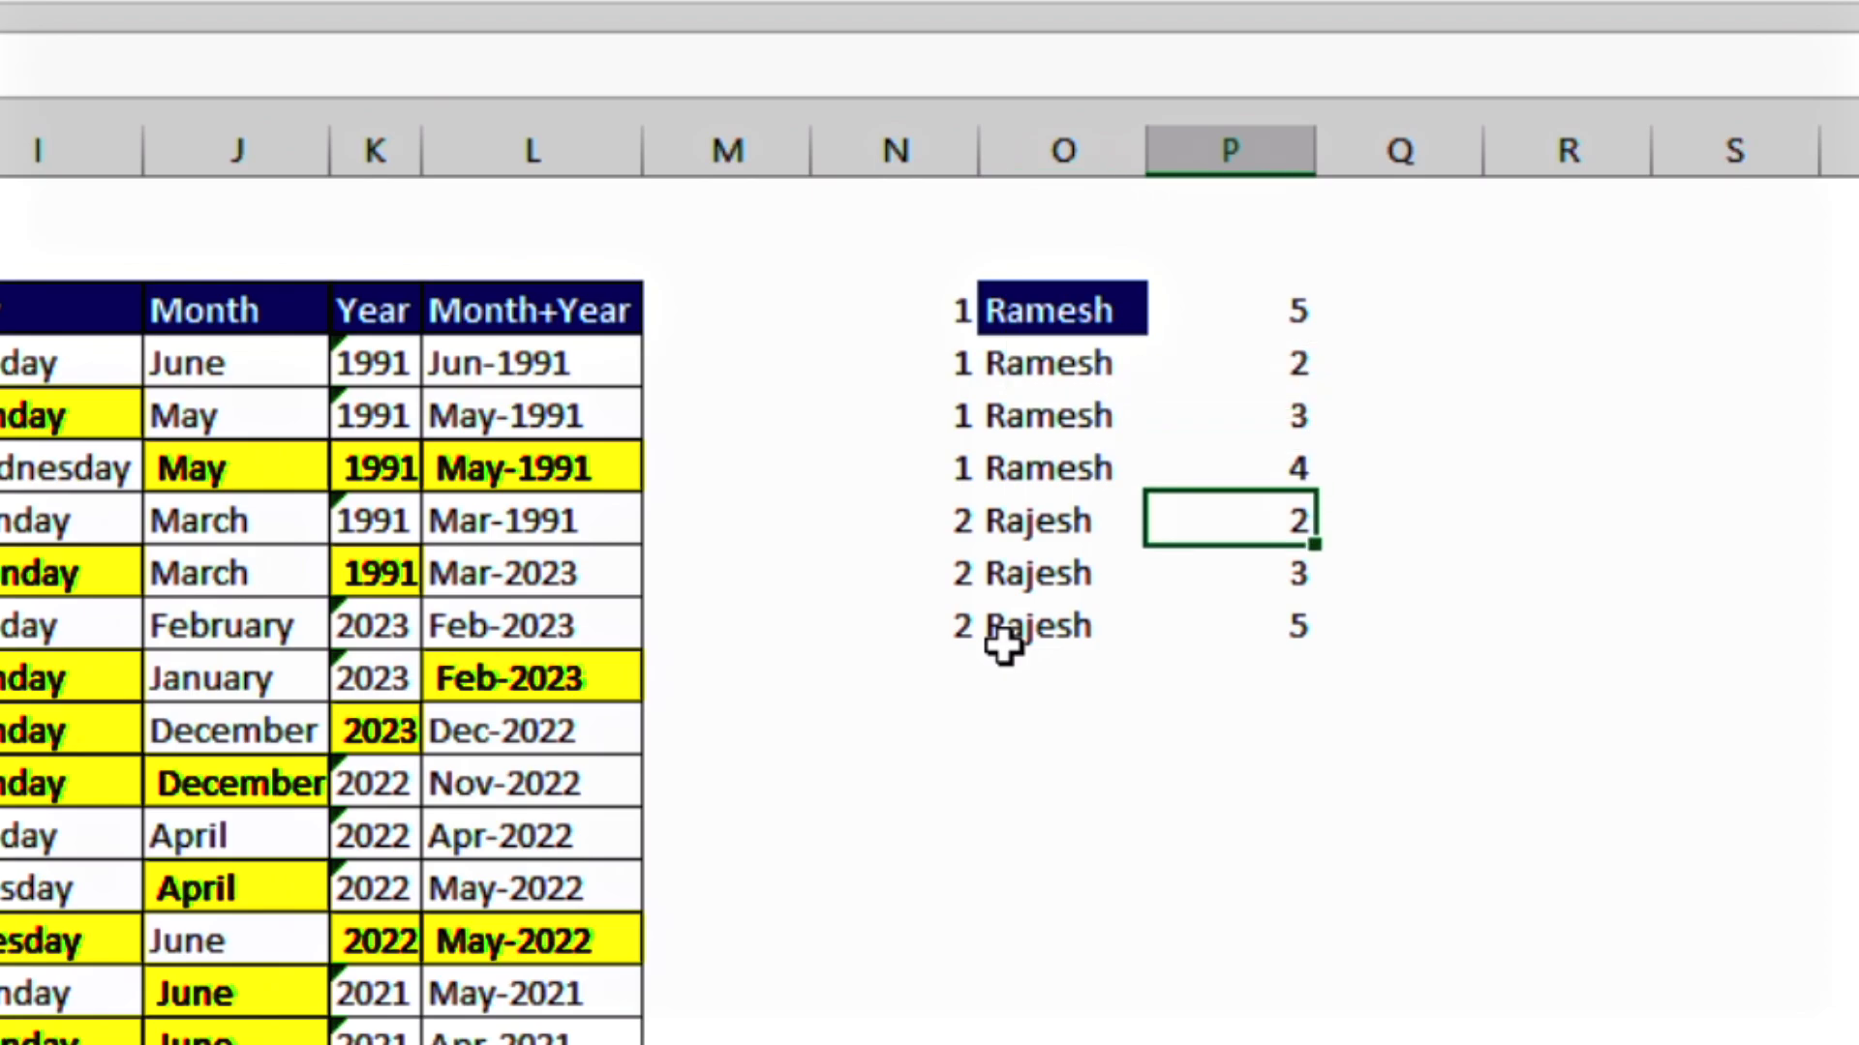